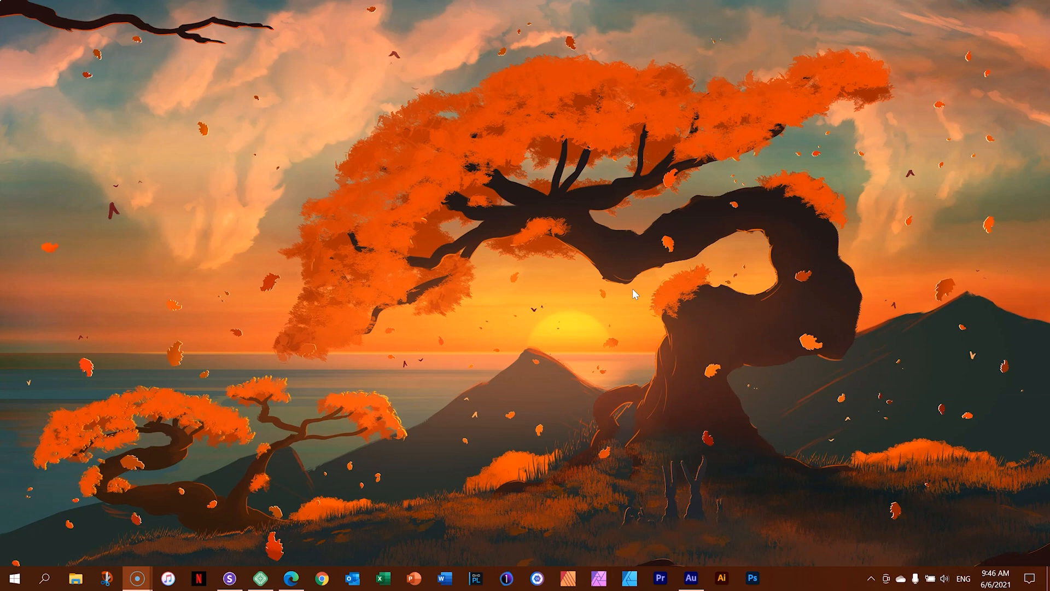
- Switch to the Edge browser and close the YouTube comments page
{"action": "left_click", "coordinate": [486, 292]}
{"action": "left_click", "coordinate": [291, 578]}
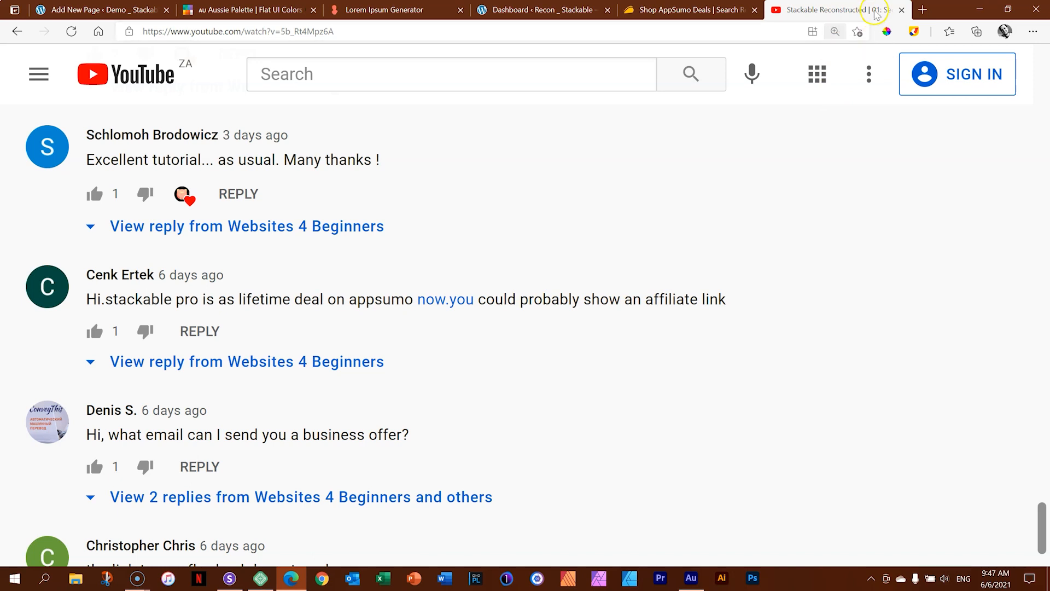
{"action": "left_click", "coordinate": [902, 11]}
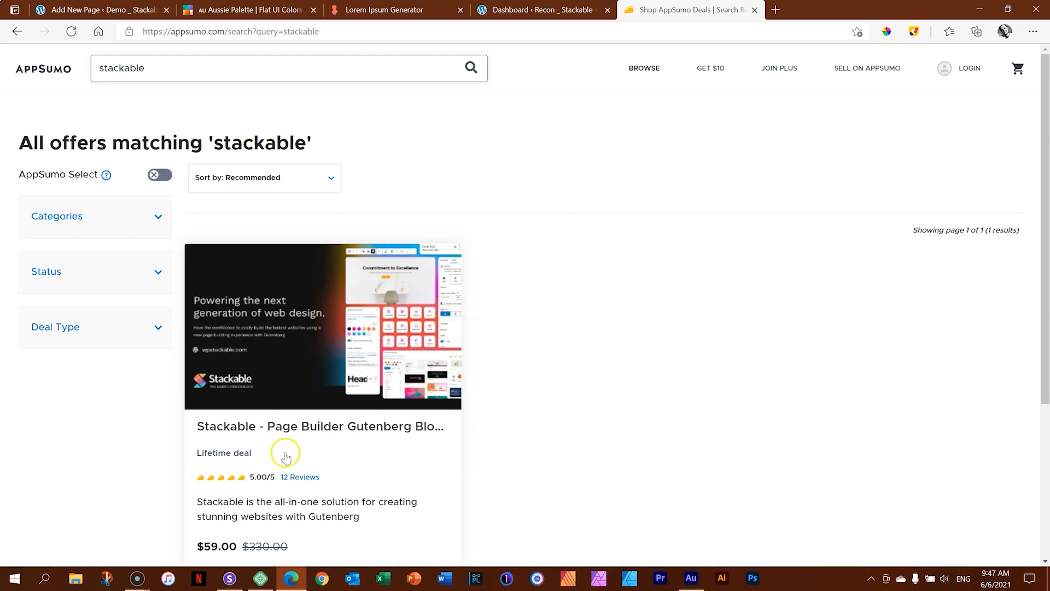
- Open the Stackable - Page Builder Gutenberg Blocks deal, examine its plan features, code stacking terms and reviews, and close the page
{"action": "left_click", "coordinate": [332, 430]}
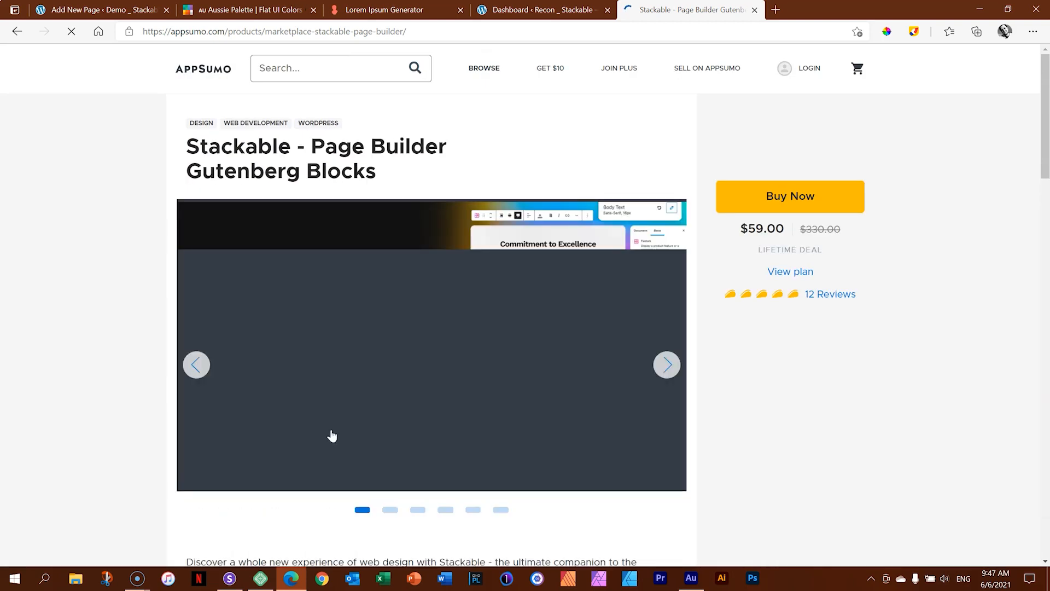
{"action": "scroll", "coordinate": [1045, 99], "scroll_direction": "down", "scroll_amount": 20}
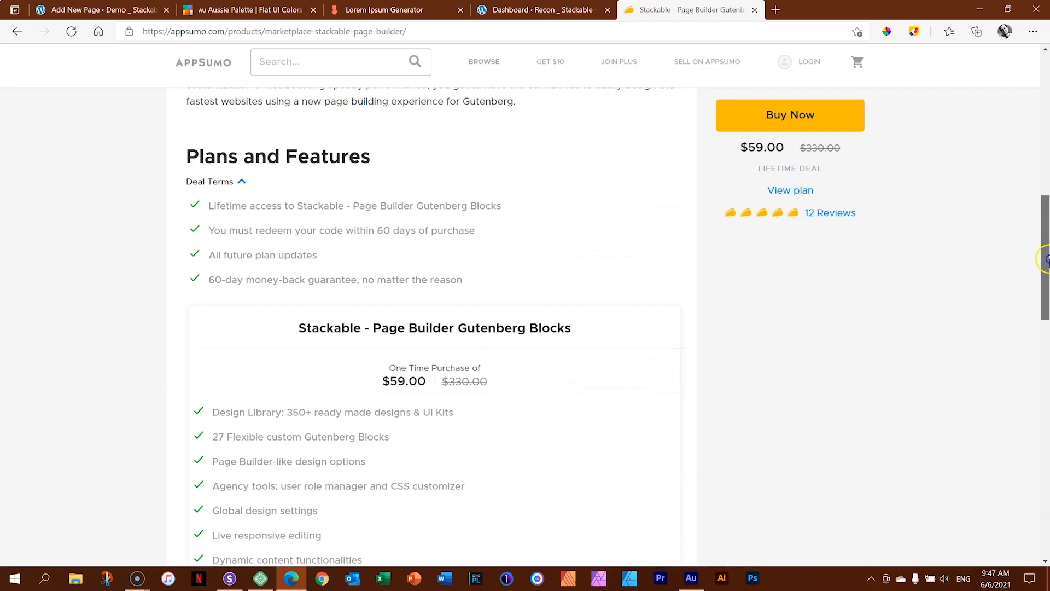
{"action": "scroll", "coordinate": [1046, 453], "scroll_direction": "down", "scroll_amount": 15}
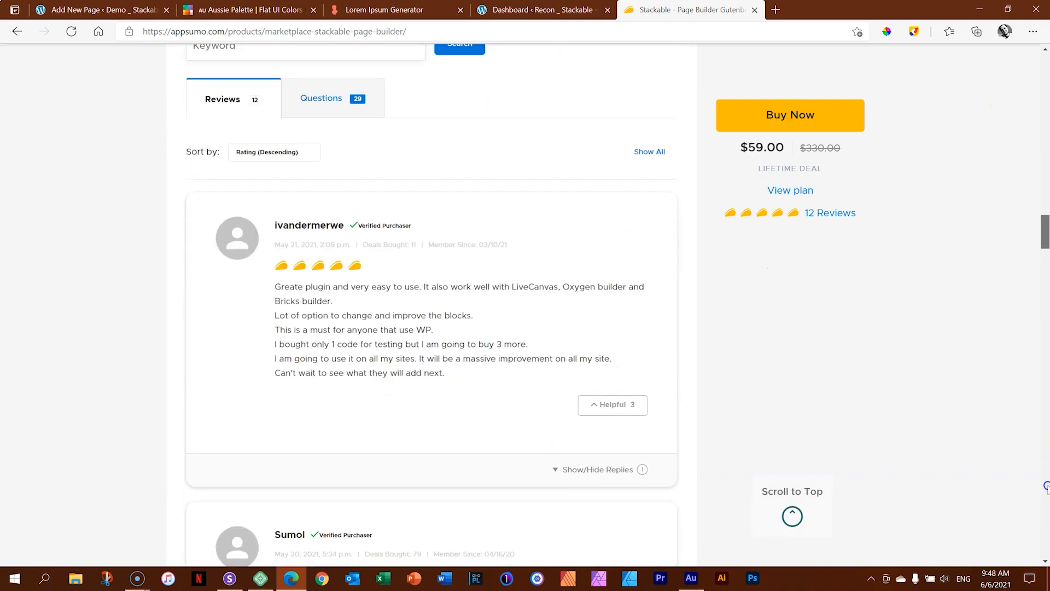
{"action": "scroll", "coordinate": [1044, 356], "scroll_direction": "down", "scroll_amount": 20}
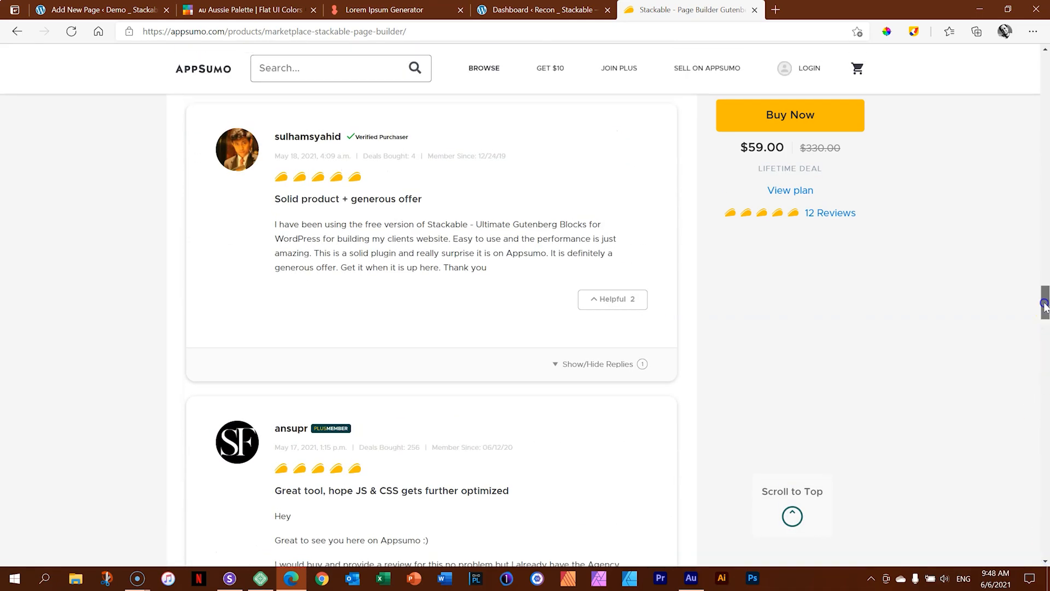
{"action": "left_click_drag", "start_coordinate": [1042, 533], "coordinate": [1046, 120]}
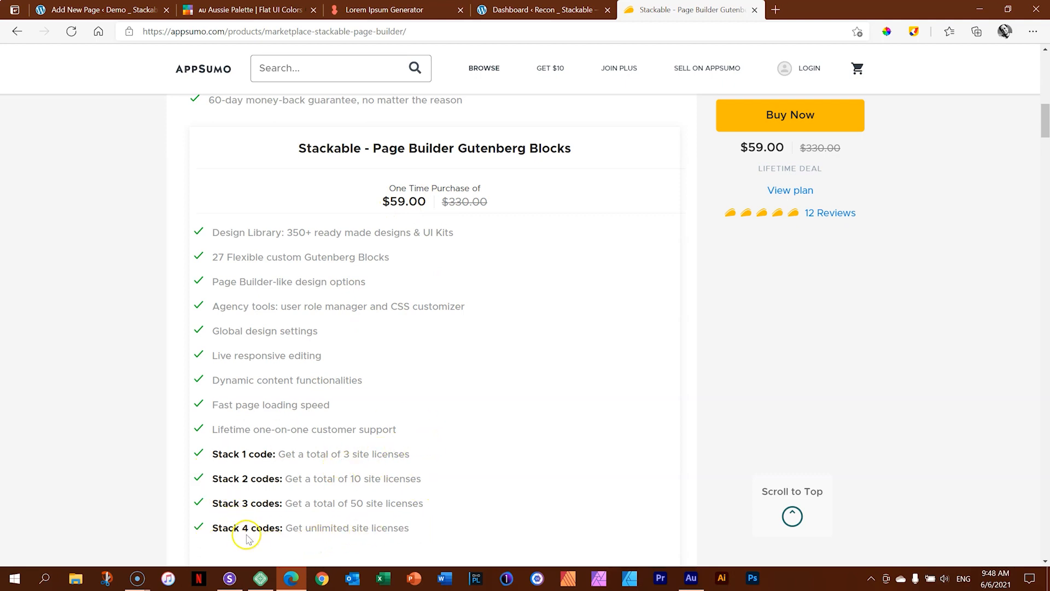
{"action": "left_click_drag", "start_coordinate": [242, 529], "coordinate": [263, 529]}
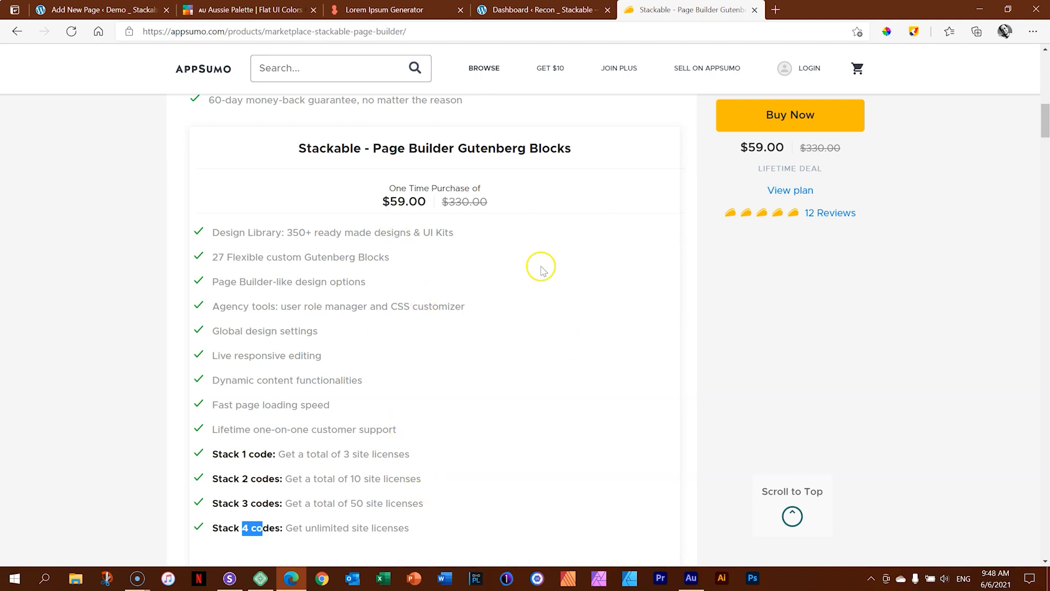
{"action": "scroll", "coordinate": [561, 318], "scroll_direction": "up", "scroll_amount": 5}
{"action": "scroll", "coordinate": [566, 323], "scroll_direction": "down", "scroll_amount": 5}
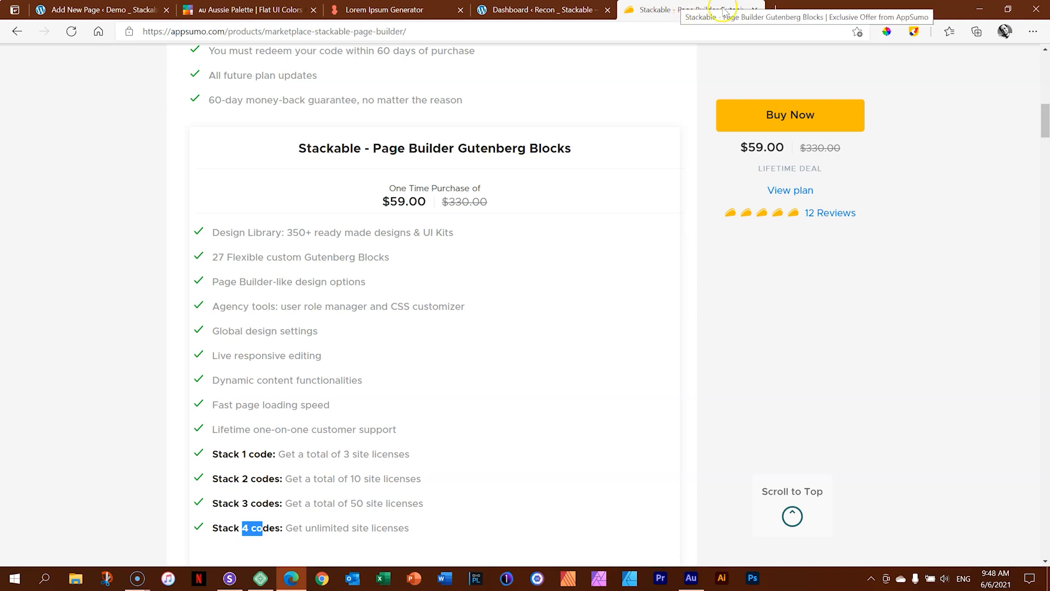
{"action": "left_click", "coordinate": [755, 10]}
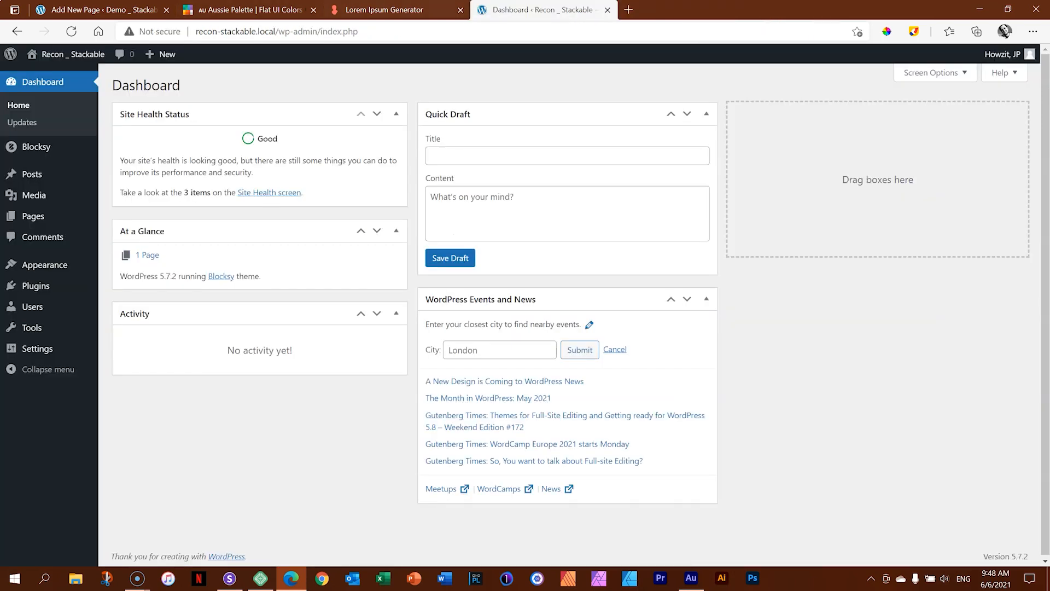
- Examine both hero sections of the finished Recon 02 page in the demo site's editor
{"action": "left_click", "coordinate": [98, 10]}
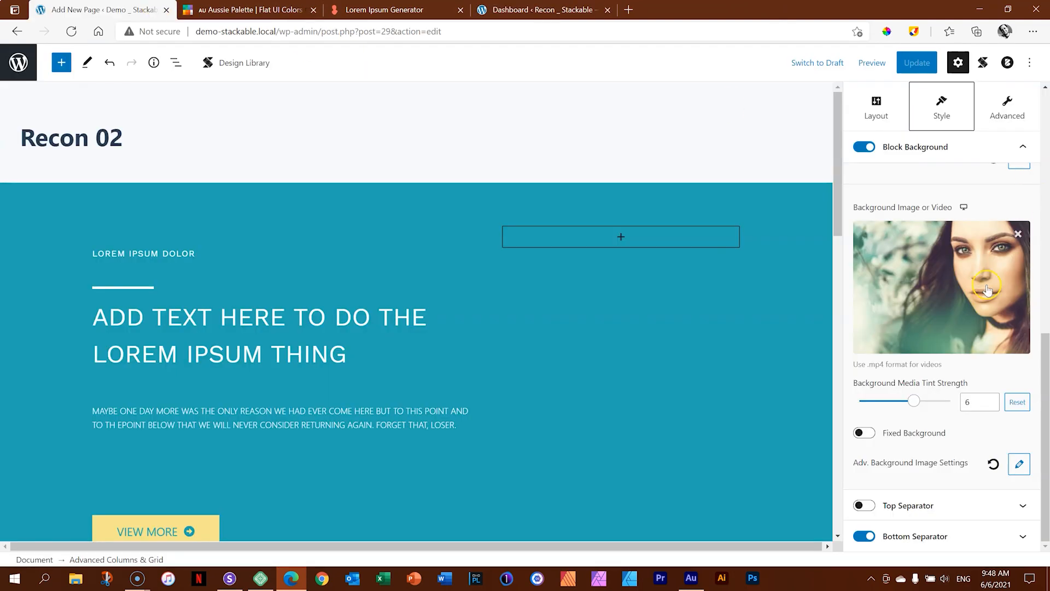
{"action": "left_click_drag", "start_coordinate": [841, 162], "coordinate": [838, 187]}
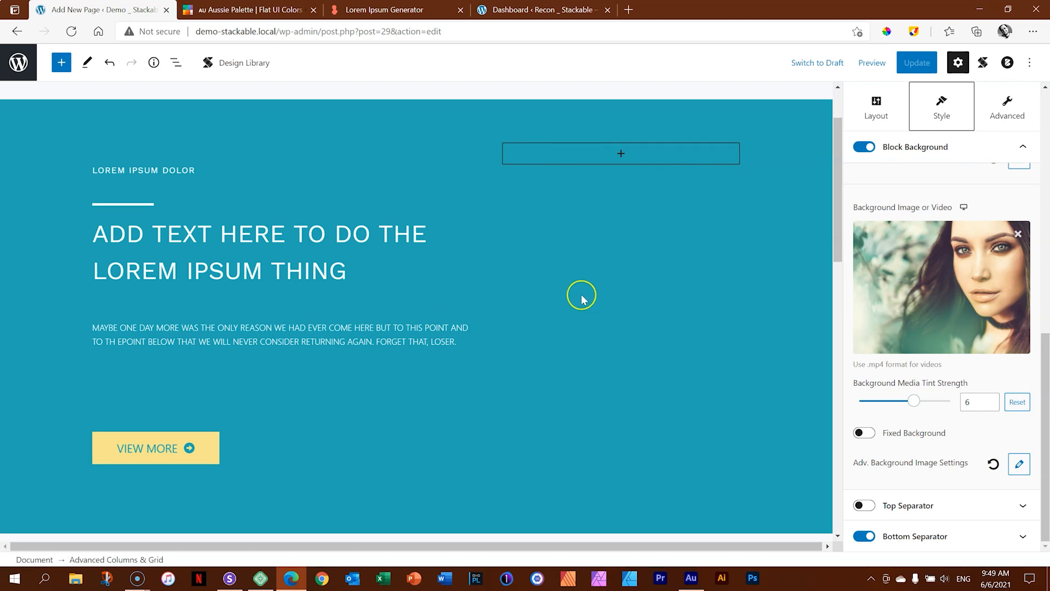
{"action": "left_click_drag", "start_coordinate": [835, 157], "coordinate": [830, 331]}
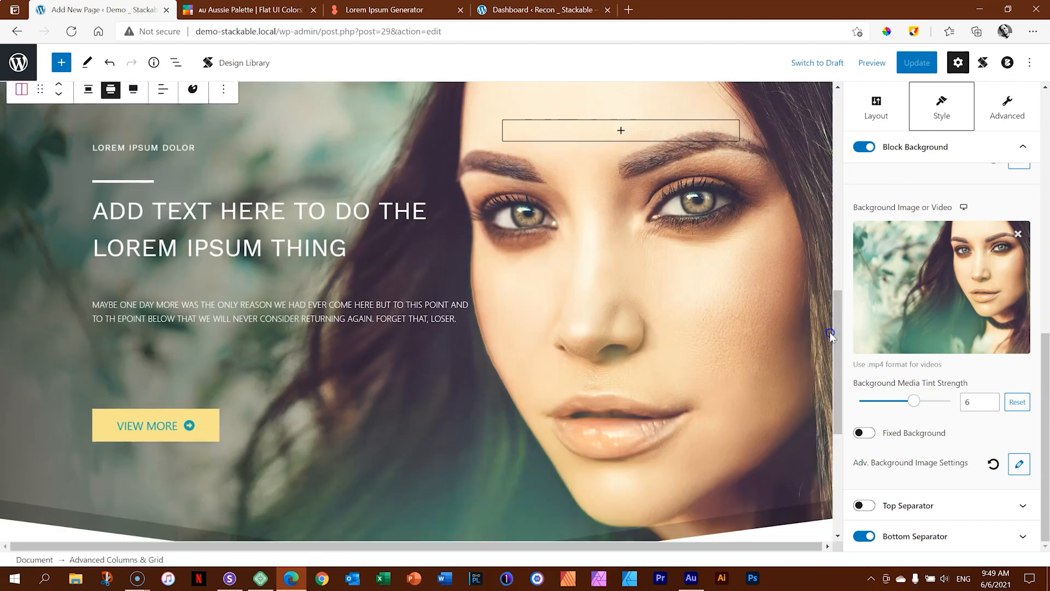
- Switch to Sizzy, inspect the Recon 02 page in the focused MacBook Air preview, and return to the device overview
{"action": "left_click", "coordinate": [230, 578]}
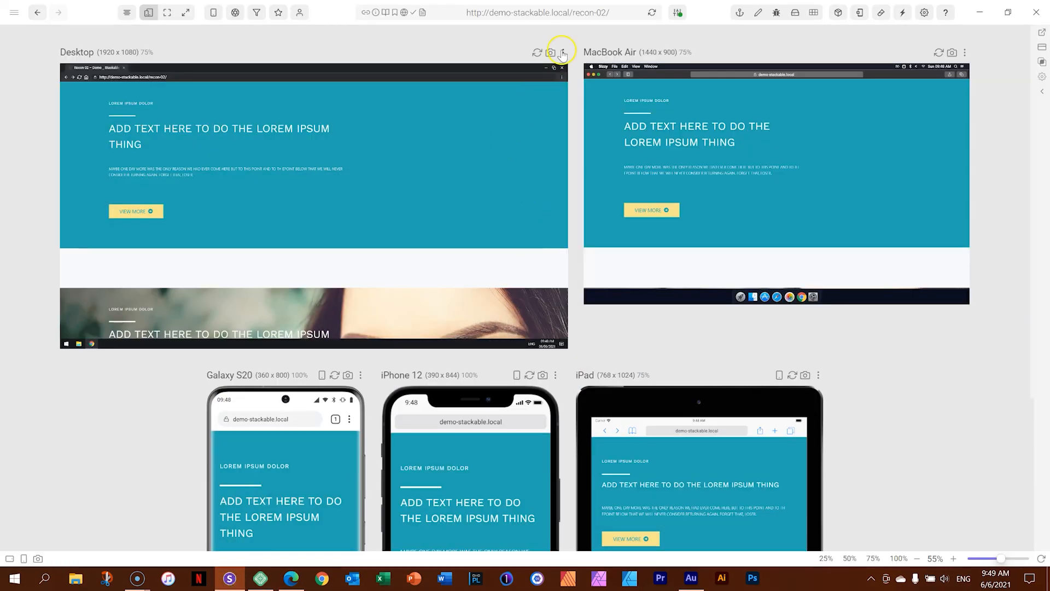
{"action": "left_click", "coordinate": [963, 52]}
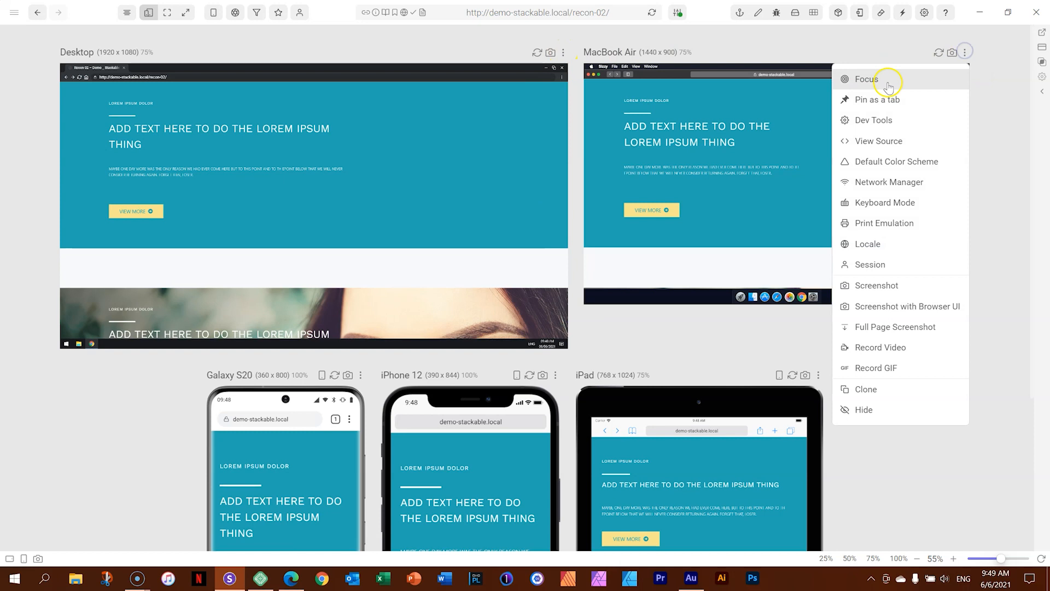
{"action": "left_click", "coordinate": [886, 80]}
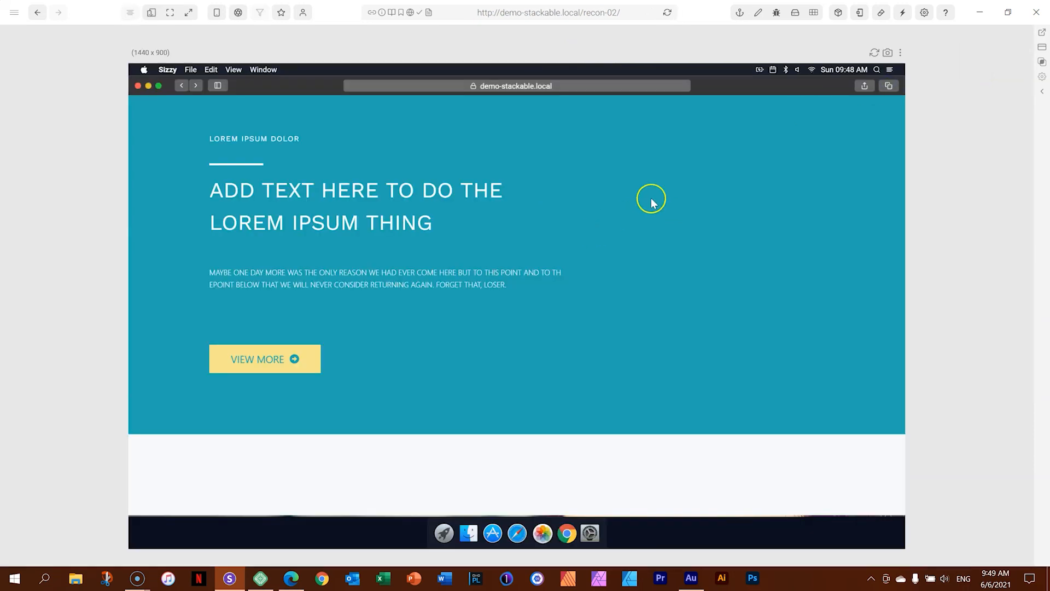
{"action": "scroll", "coordinate": [679, 273], "scroll_direction": "down", "scroll_amount": 7}
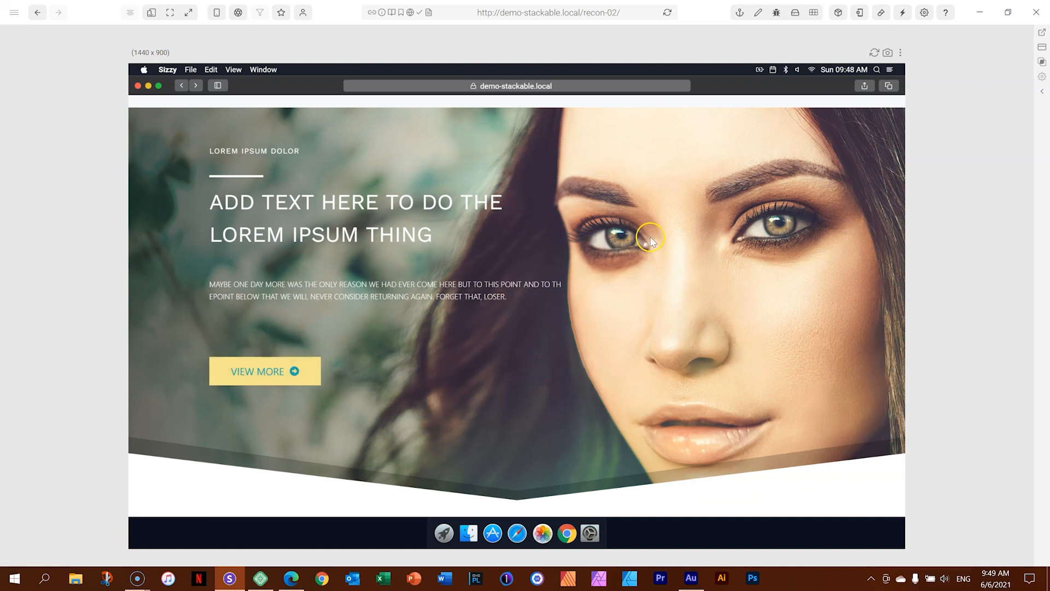
{"action": "left_click", "coordinate": [152, 14]}
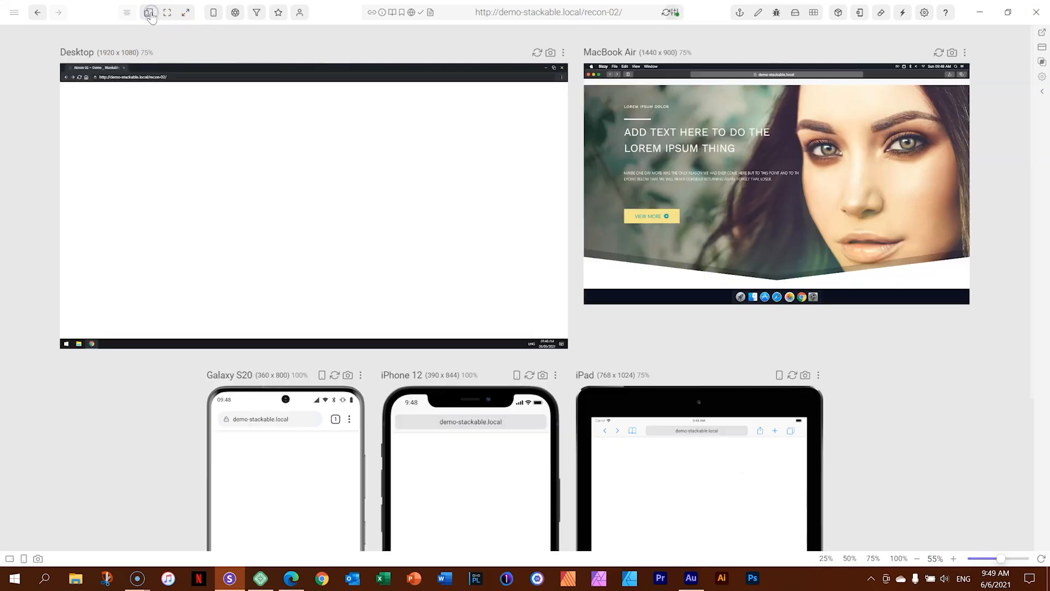
- Inspect both hero sections of the page in the focused iPhone 12 preview and return to the device overview
{"action": "left_click", "coordinate": [555, 376]}
{"action": "left_click", "coordinate": [481, 50]}
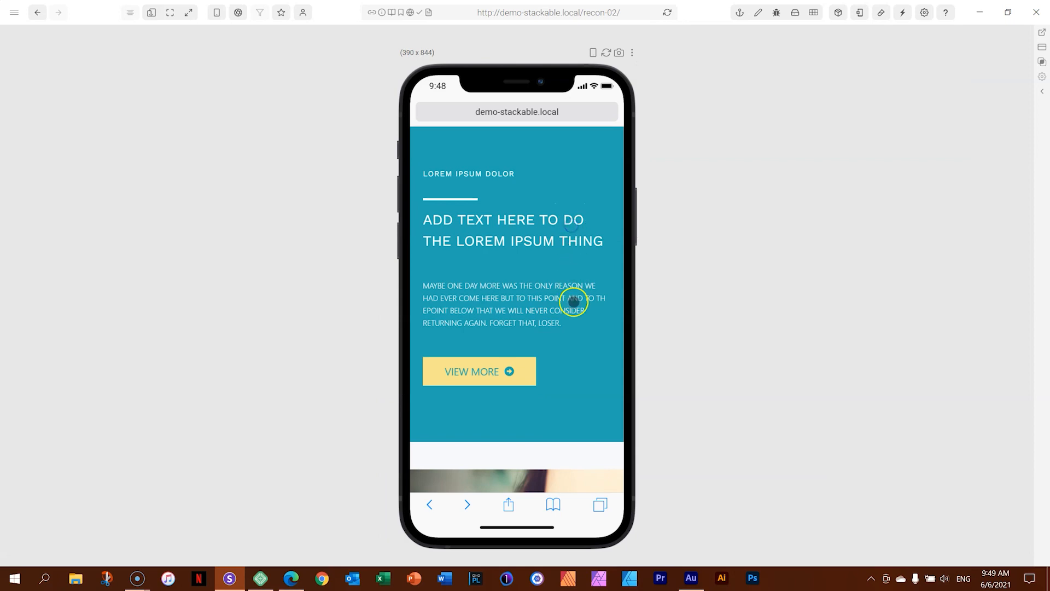
{"action": "left_click_drag", "start_coordinate": [575, 381], "coordinate": [574, 129]}
{"action": "left_click_drag", "start_coordinate": [592, 384], "coordinate": [590, 227]}
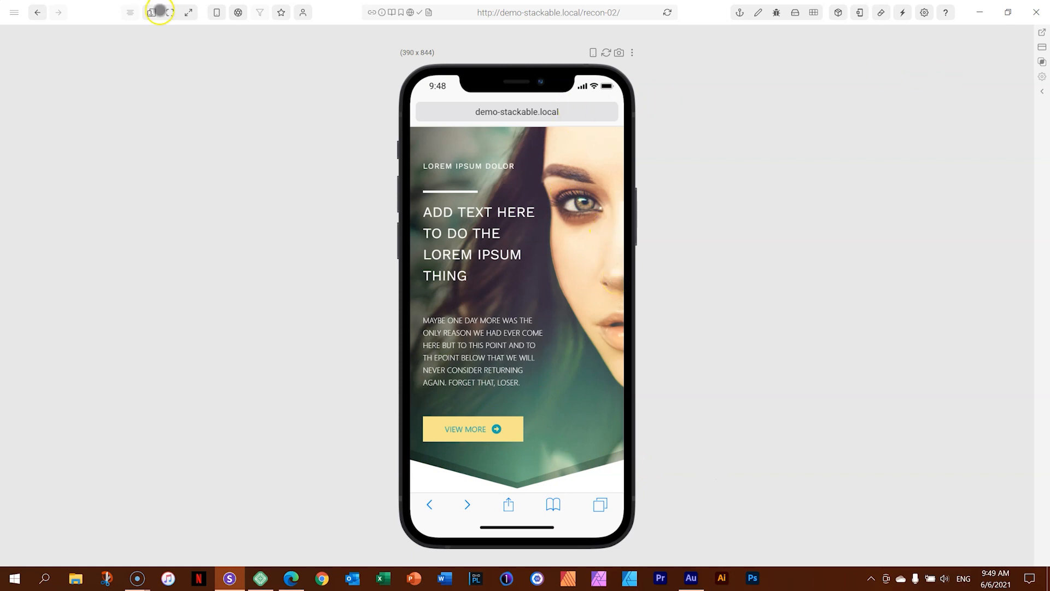
{"action": "left_click", "coordinate": [151, 15]}
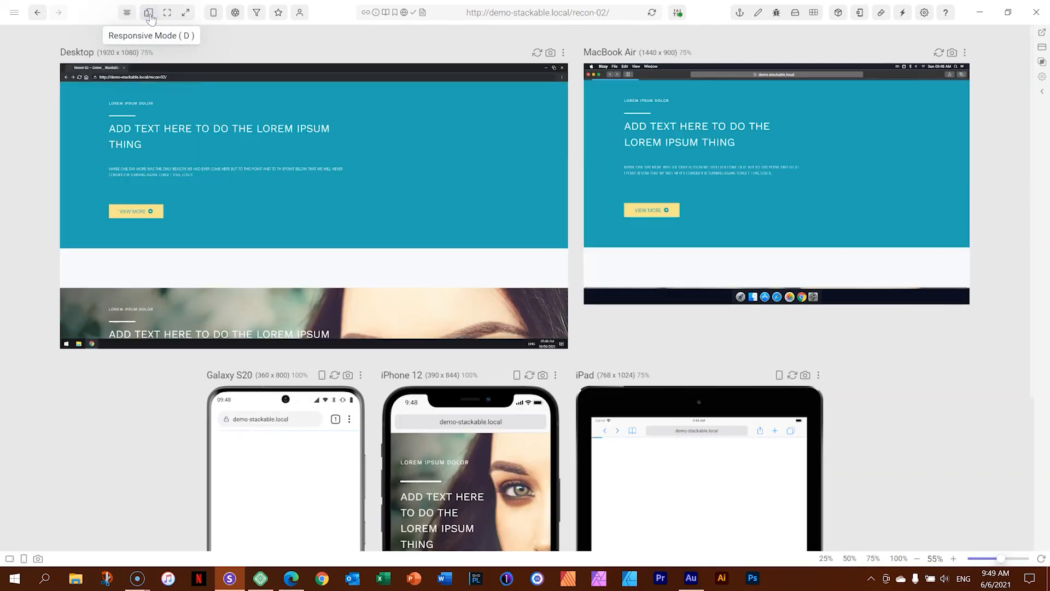
- Switch back to Edge and open the Aussie Palette from the Flat UI Colors palette overview
{"action": "left_click", "coordinate": [291, 578]}
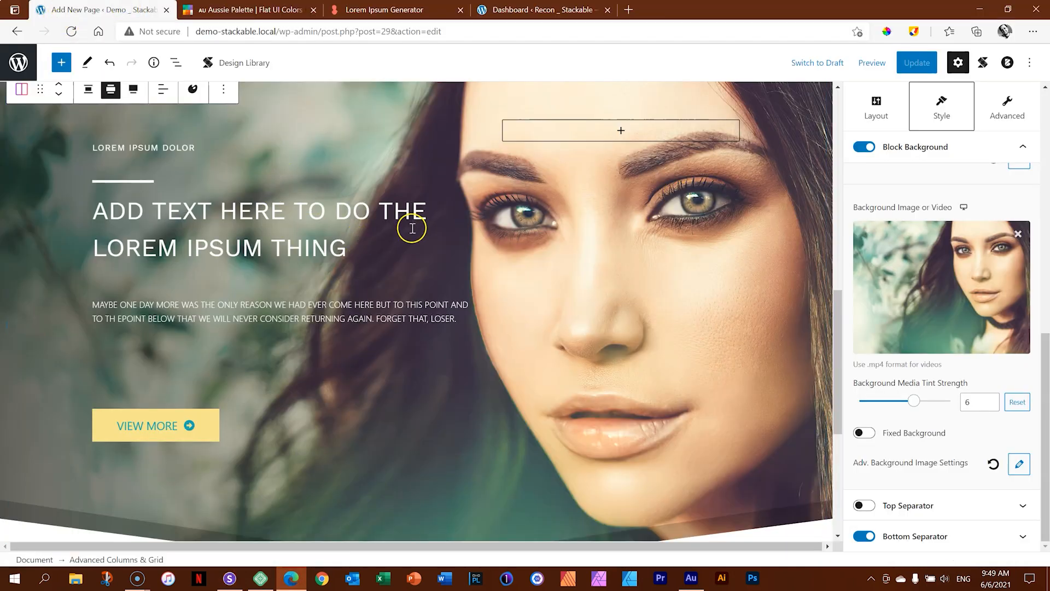
{"action": "left_click", "coordinate": [547, 9]}
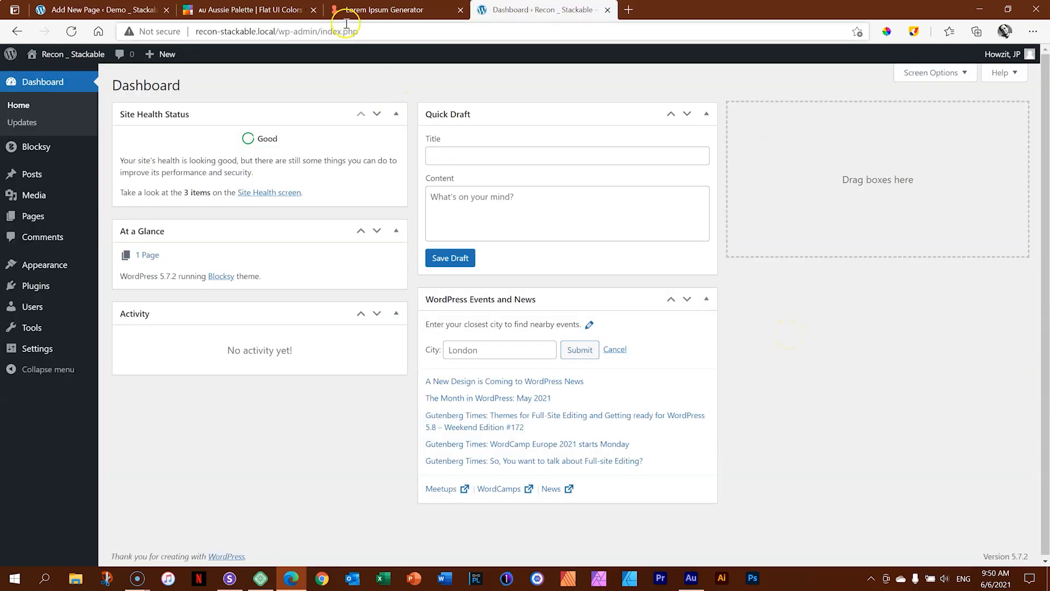
{"action": "left_click", "coordinate": [245, 11]}
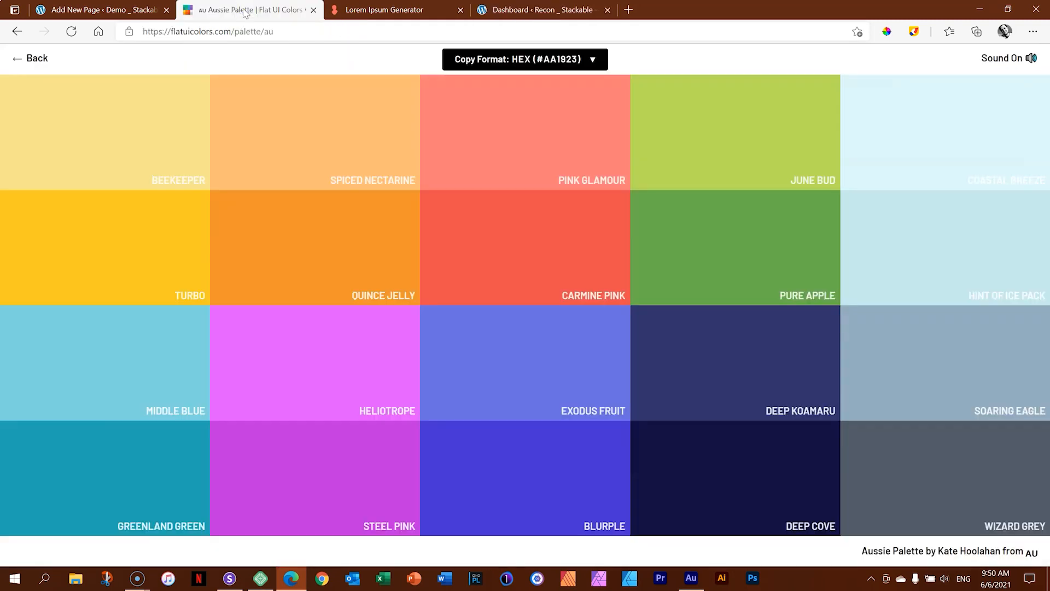
{"action": "left_click", "coordinate": [32, 60]}
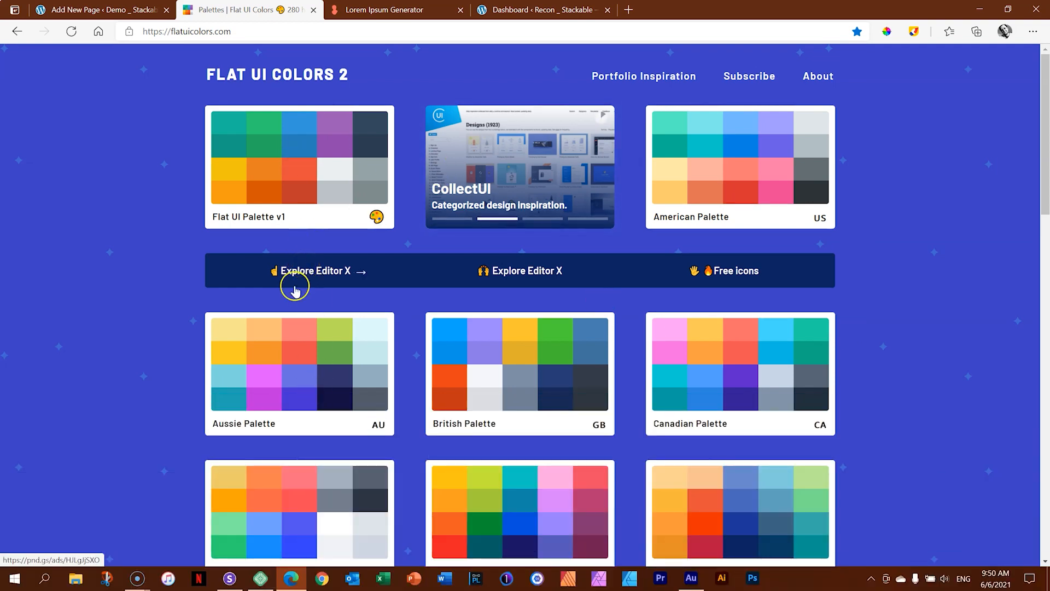
{"action": "left_click", "coordinate": [302, 366]}
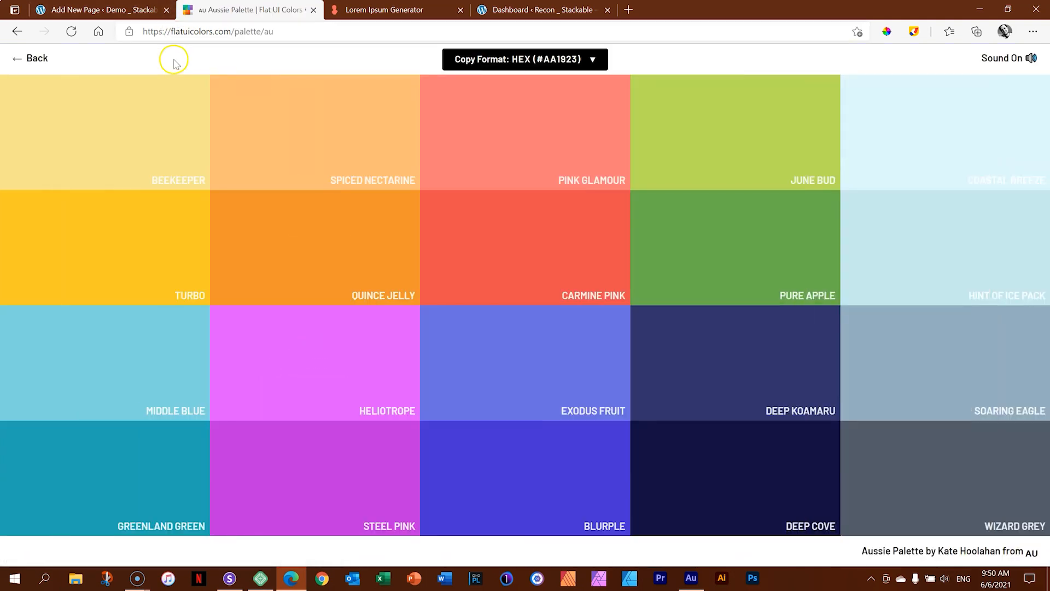
- Look through the generated placeholder paragraphs on the Lorem Ipsum Generator page
{"action": "left_click", "coordinate": [378, 12]}
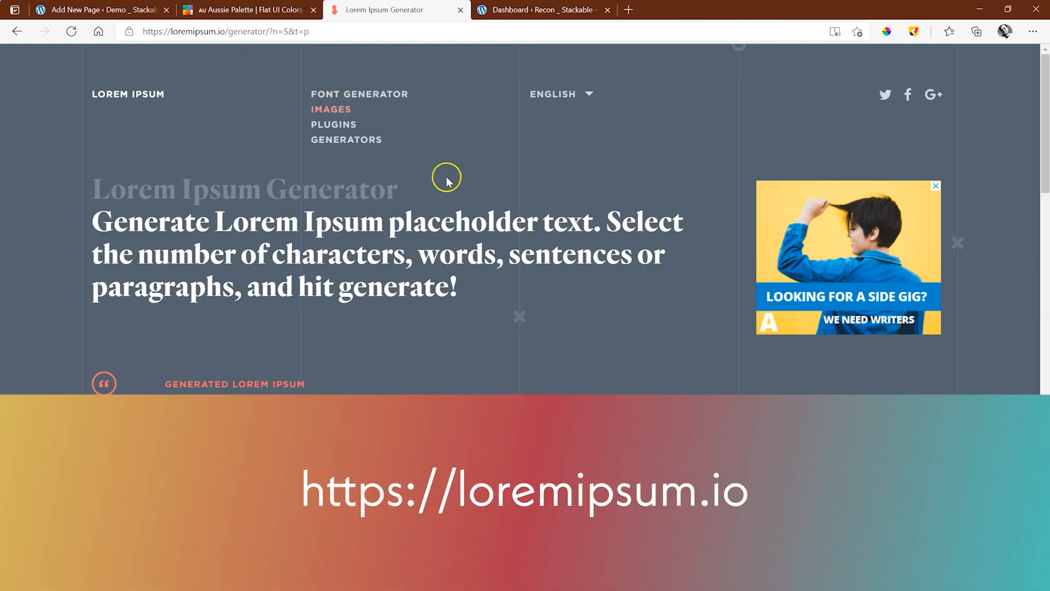
{"action": "scroll", "coordinate": [476, 251], "scroll_direction": "down", "scroll_amount": 10}
{"action": "scroll", "coordinate": [479, 249], "scroll_direction": "down", "scroll_amount": 8}
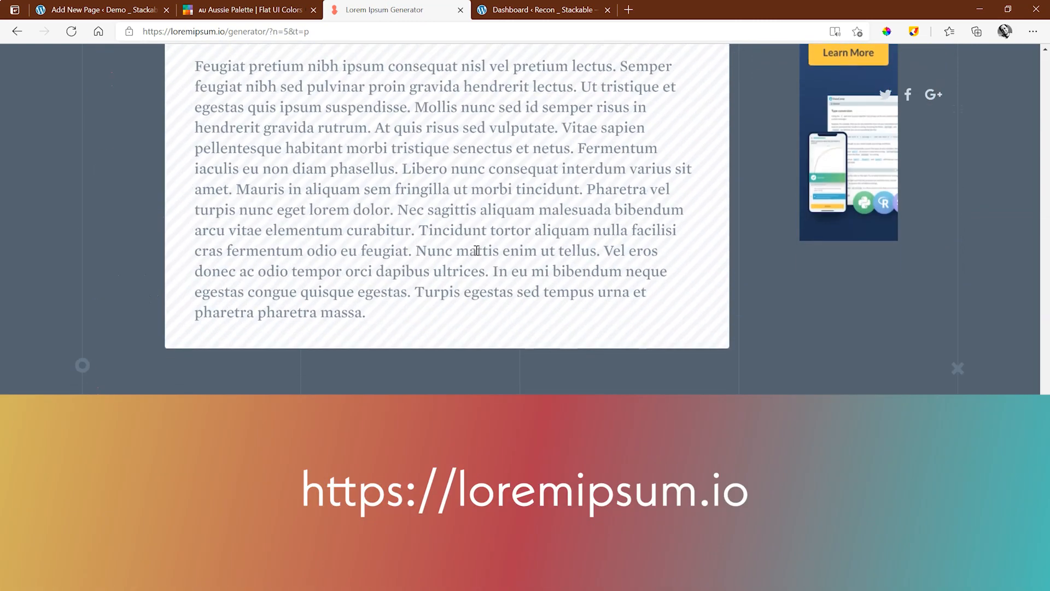
{"action": "scroll", "coordinate": [478, 250], "scroll_direction": "up", "scroll_amount": 12}
{"action": "scroll", "coordinate": [477, 251], "scroll_direction": "up", "scroll_amount": 10}
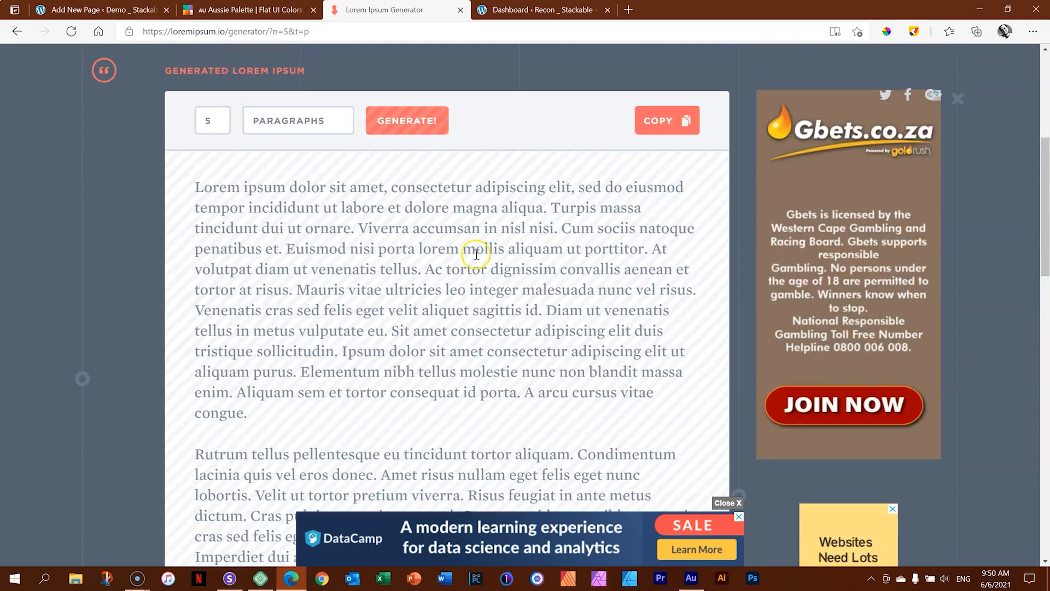
- Add a new page titled "Recon 02" on the Recon _ Stackable WordPress site
{"action": "left_click", "coordinate": [234, 586]}
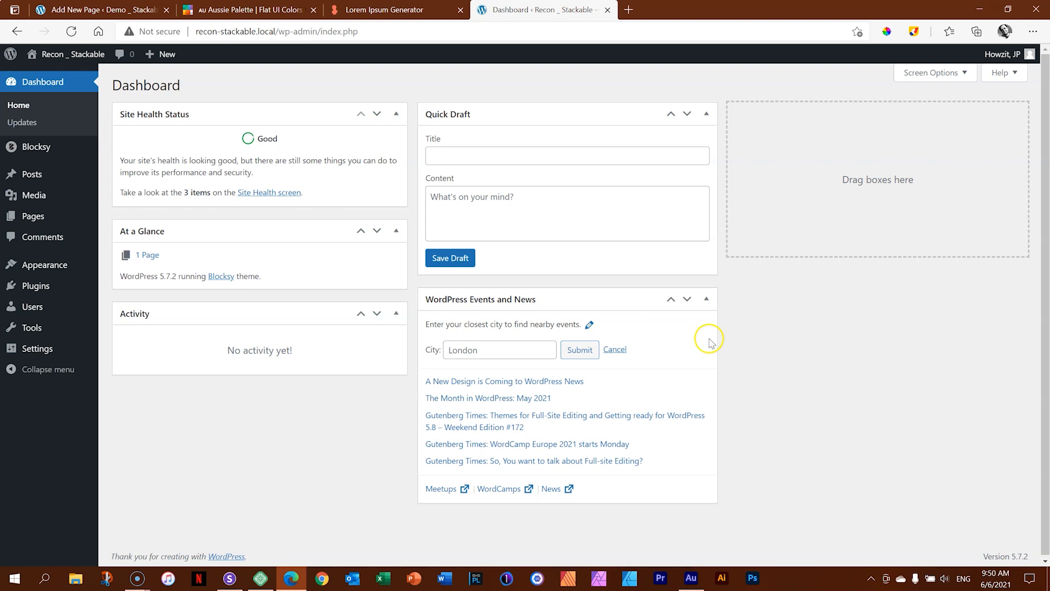
{"action": "mouse_move", "coordinate": [42, 214]}
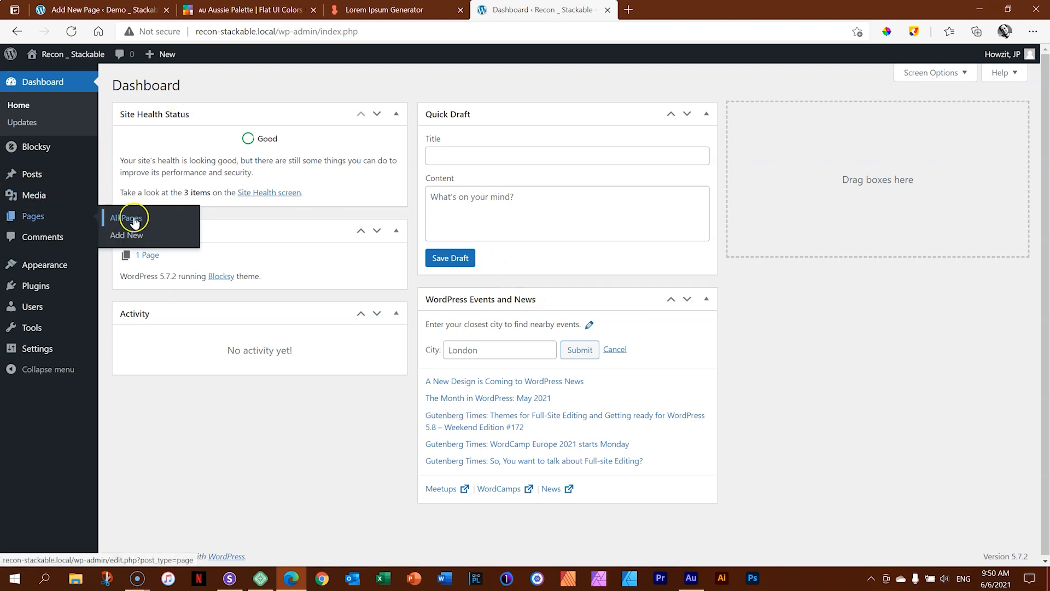
{"action": "left_click", "coordinate": [123, 241]}
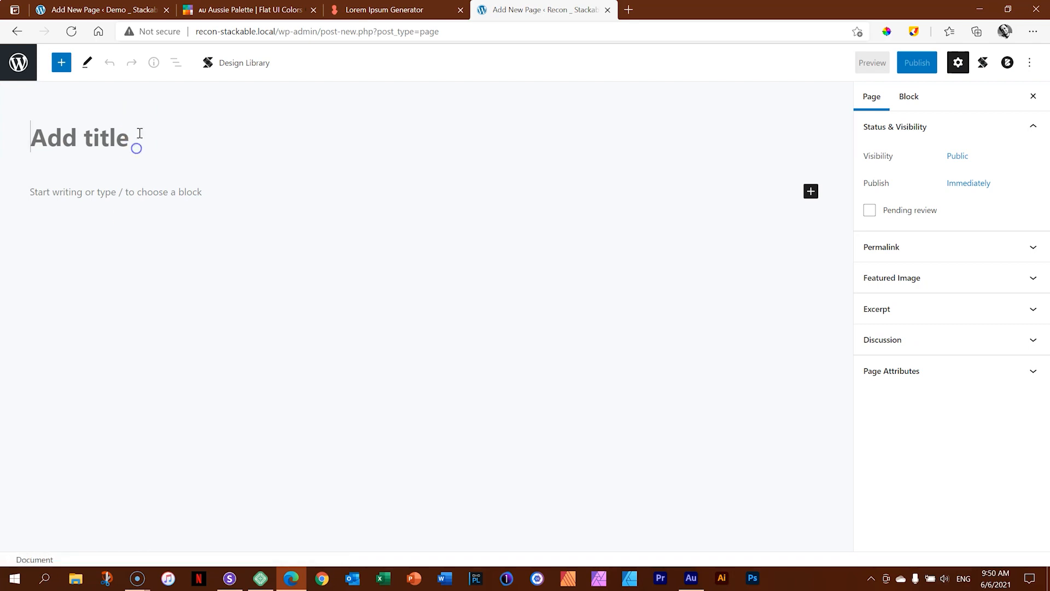
{"action": "type", "text": "Recon 02"}
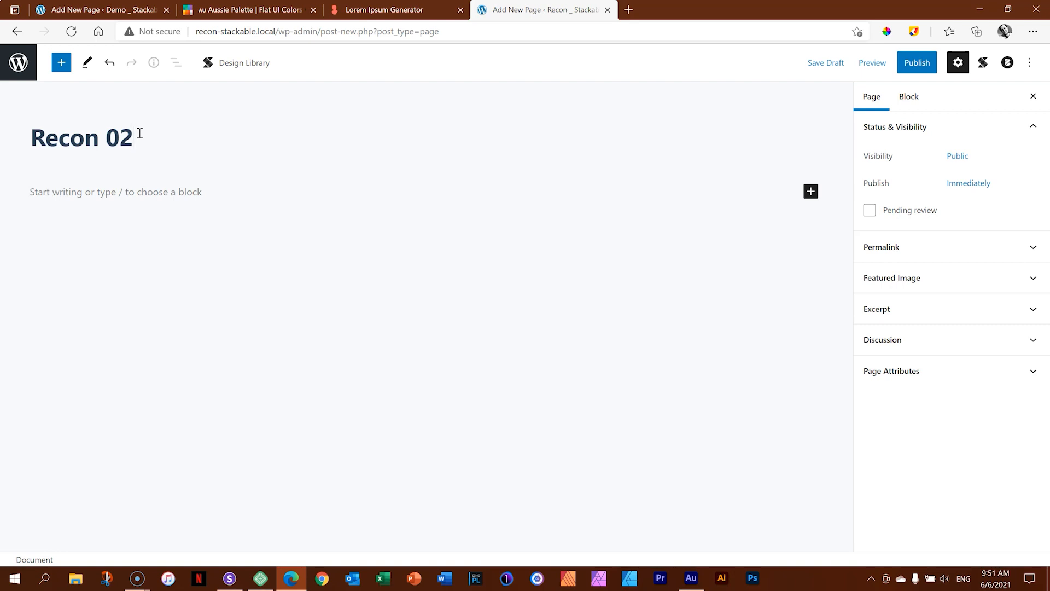
- Set the Page Title option to Disabled in the Blocksy page settings
{"action": "left_click", "coordinate": [1008, 63]}
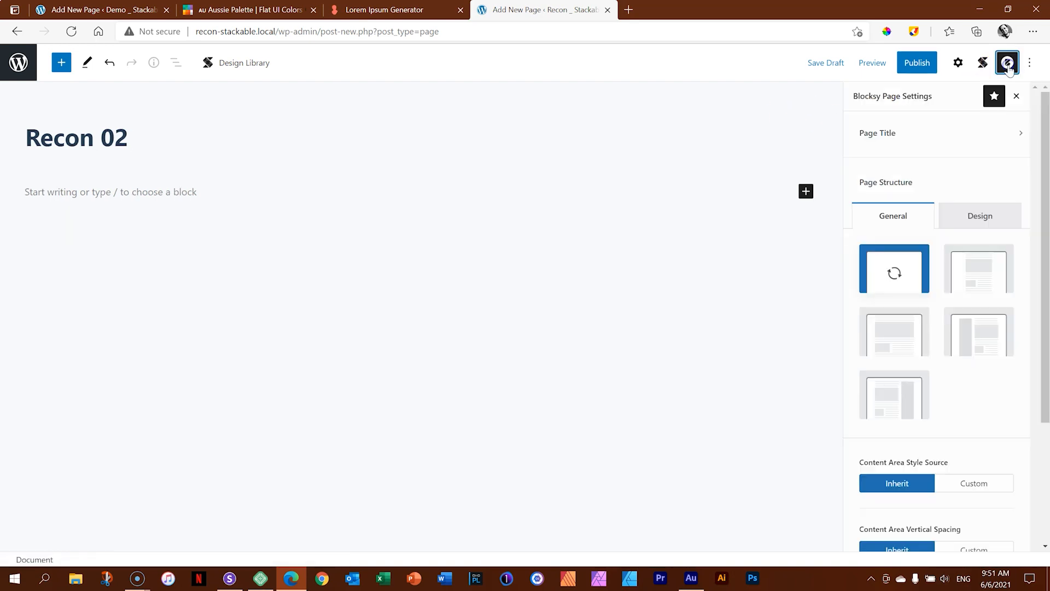
{"action": "left_click", "coordinate": [892, 133]}
{"action": "left_click", "coordinate": [993, 136]}
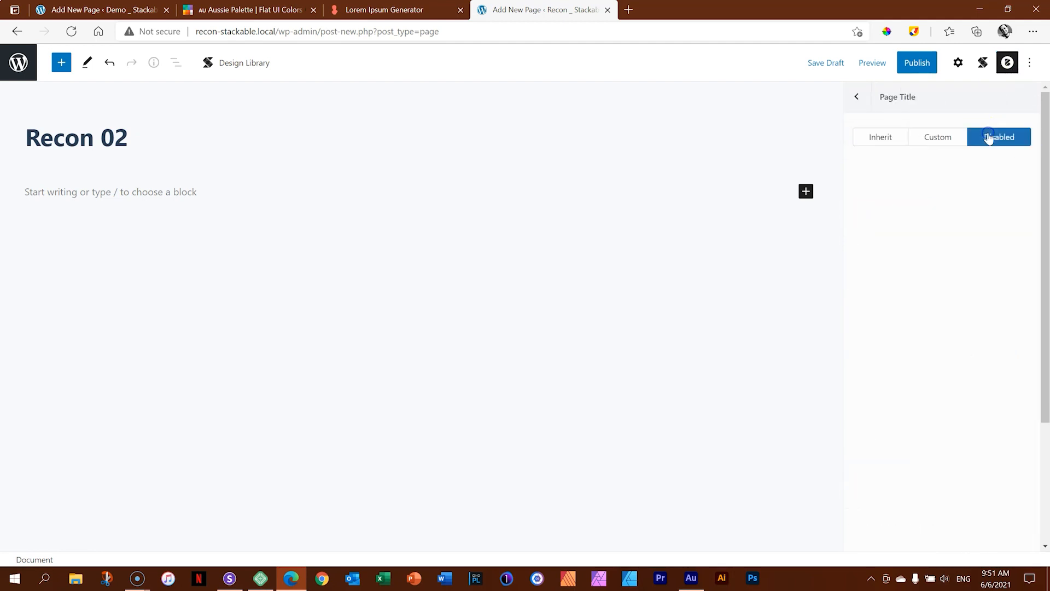
- Set the Content Area Vertical Spacing to Custom with spacing disabled at both top and bottom in the Blocksy page settings
{"action": "left_click", "coordinate": [862, 108]}
{"action": "left_click_drag", "start_coordinate": [1042, 187], "coordinate": [1042, 306]}
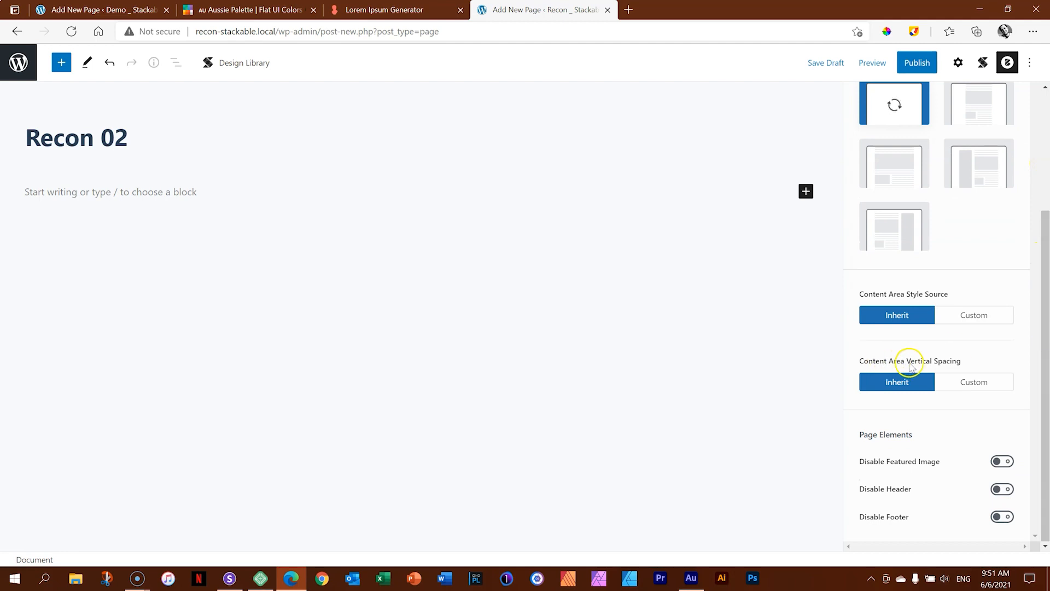
{"action": "left_click", "coordinate": [970, 382]}
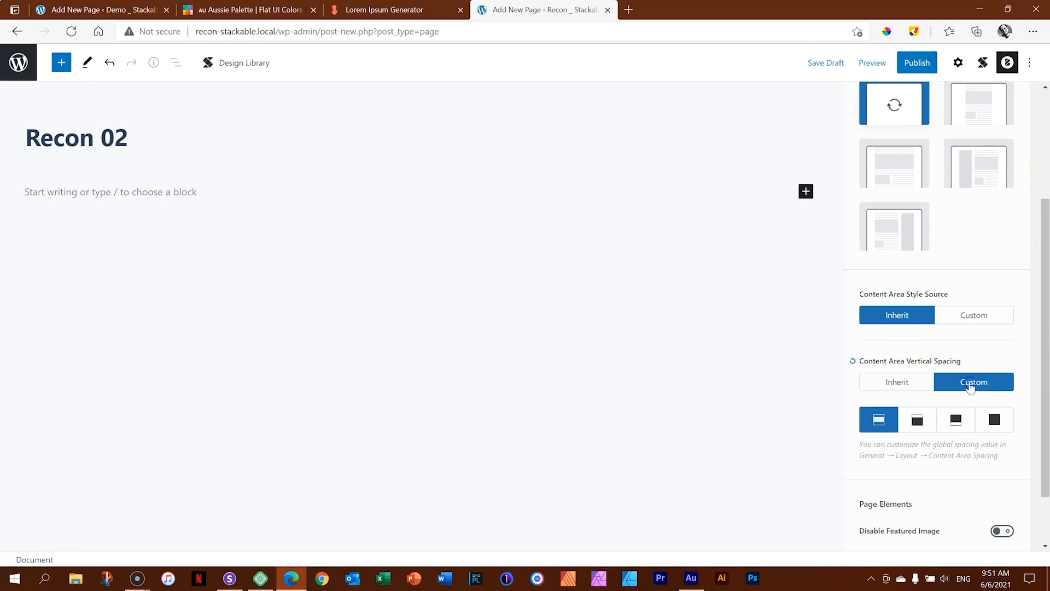
{"action": "left_click", "coordinate": [992, 421]}
{"action": "left_click_drag", "start_coordinate": [1041, 358], "coordinate": [1037, 415]}
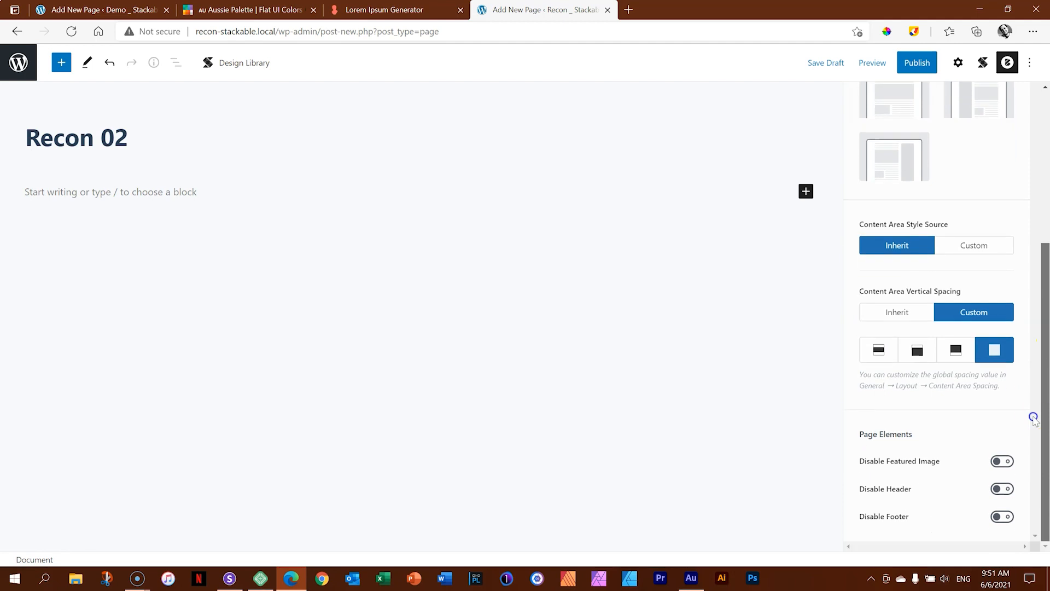
- Turn on Disable Featured Image, Disable Header and Disable Footer under Page Elements
{"action": "left_click", "coordinate": [1002, 461]}
{"action": "left_click", "coordinate": [1002, 489]}
{"action": "left_click", "coordinate": [1001, 517]}
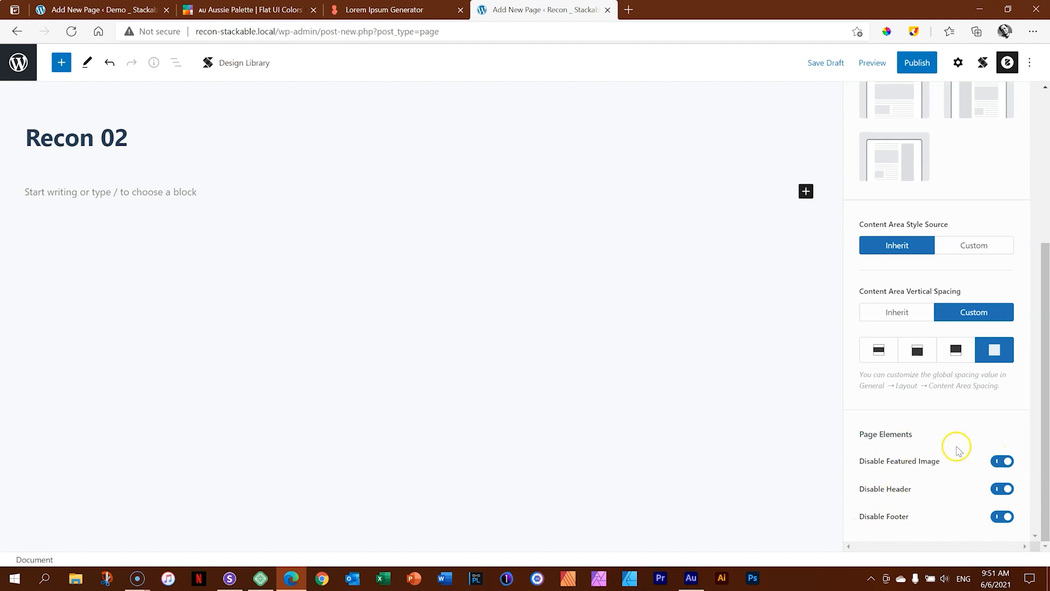
- Publish the Recon 02 page and reopen it for editing from the site's list of pages
{"action": "left_click", "coordinate": [909, 61]}
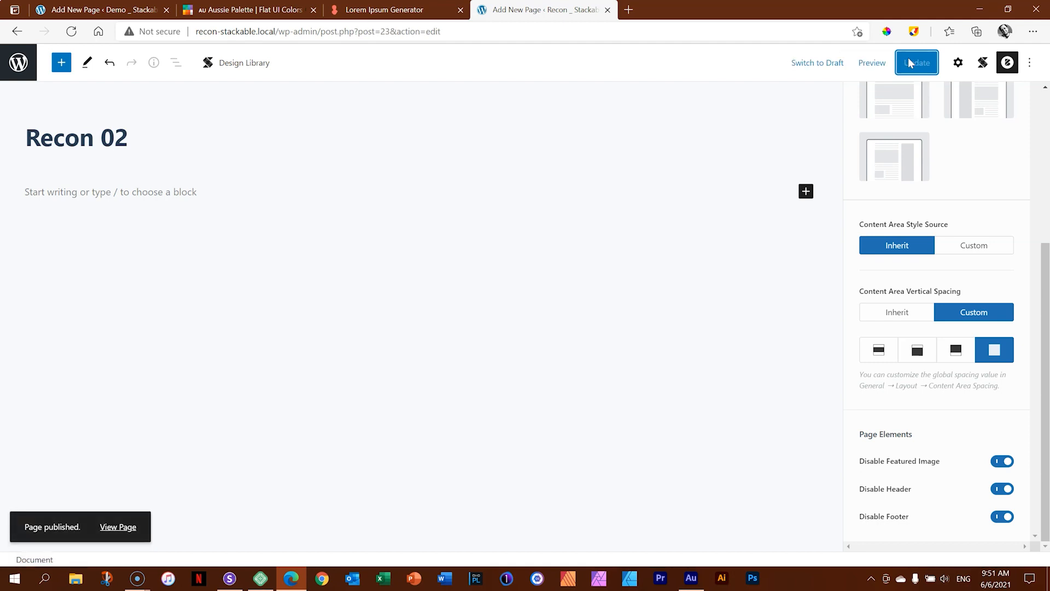
{"action": "left_click_drag", "start_coordinate": [1039, 263], "coordinate": [1043, 92]}
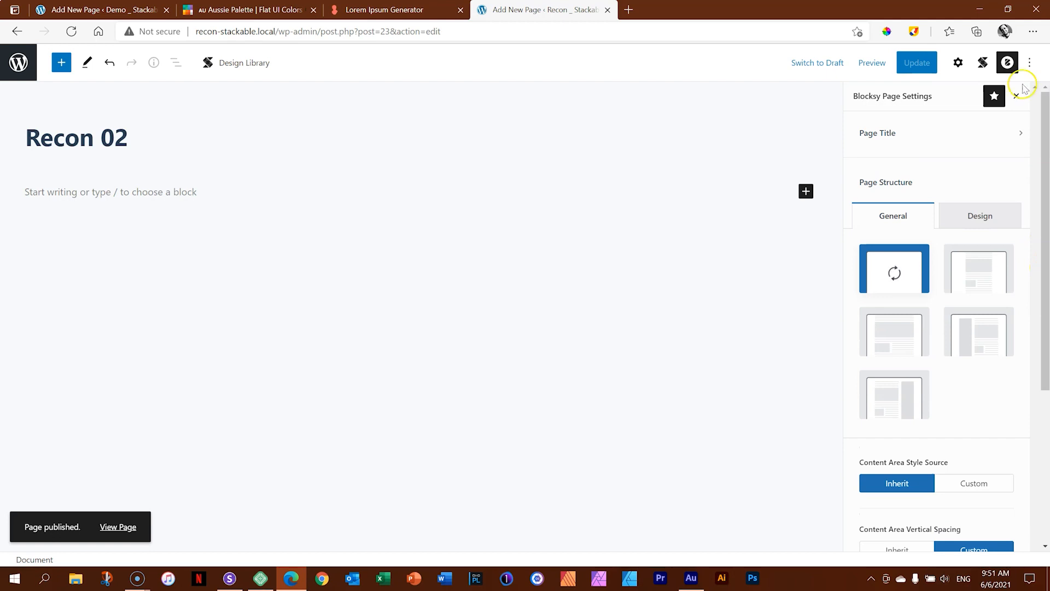
{"action": "left_click", "coordinate": [609, 210]}
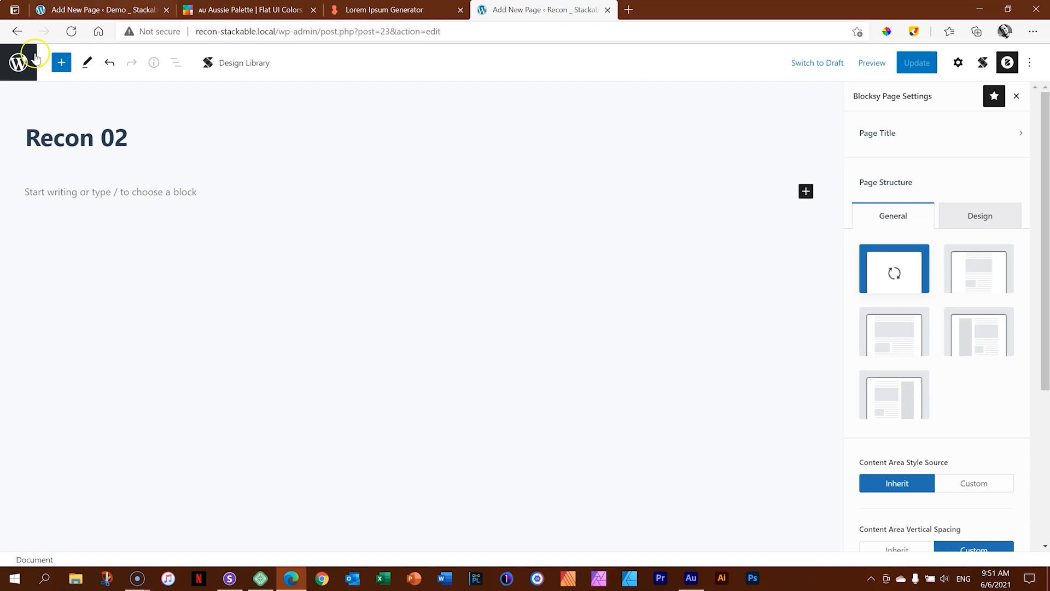
{"action": "left_click", "coordinate": [18, 61]}
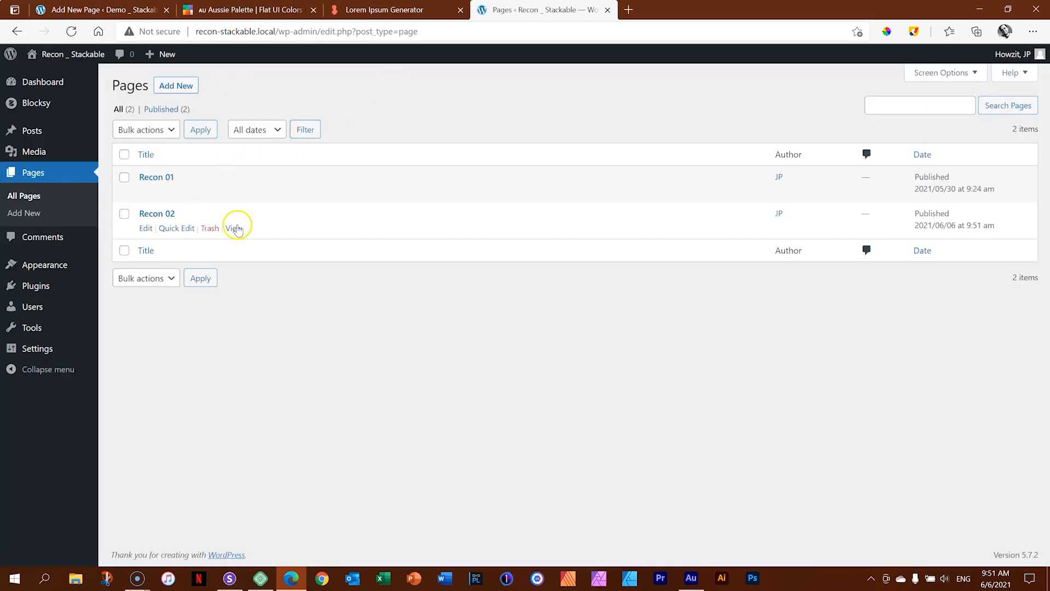
{"action": "left_click", "coordinate": [161, 215]}
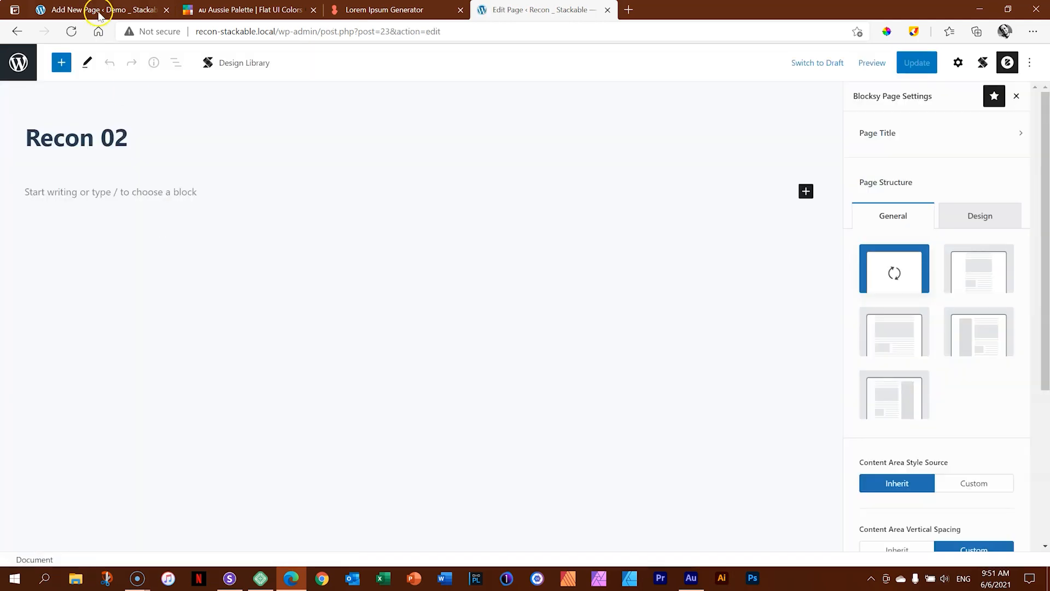
- Insert a Stackable Advanced Columns & Grid block into the Recon 02 page
{"action": "left_click", "coordinate": [69, 62]}
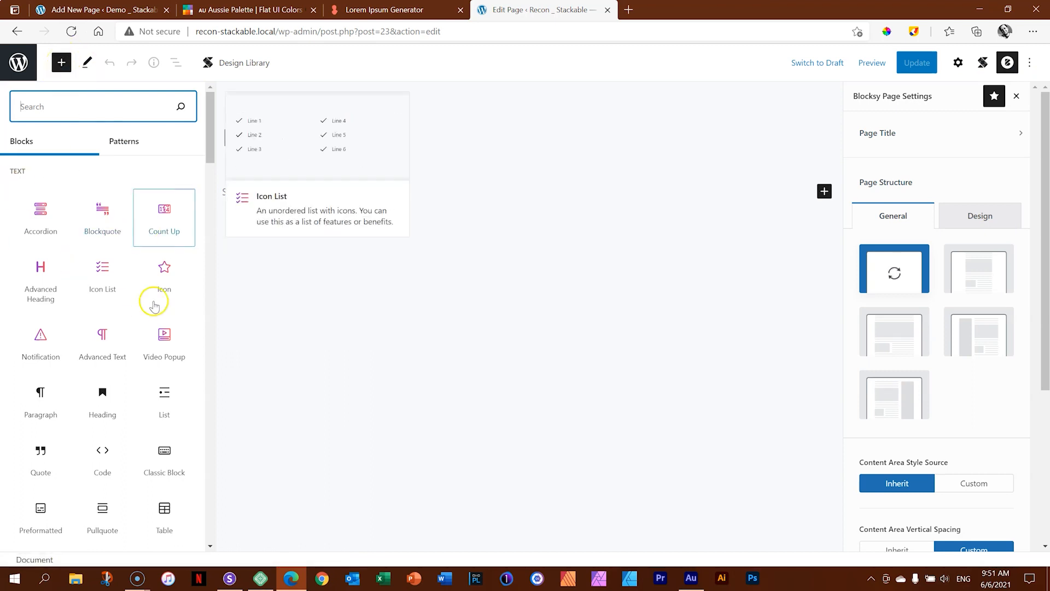
{"action": "left_click_drag", "start_coordinate": [209, 141], "coordinate": [211, 468]}
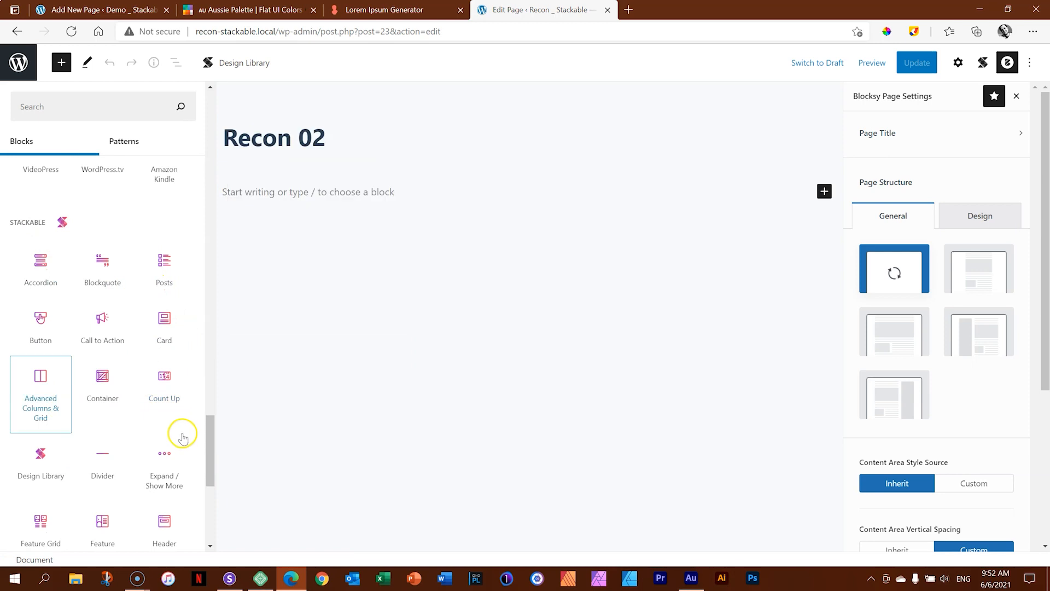
{"action": "left_click", "coordinate": [210, 427]}
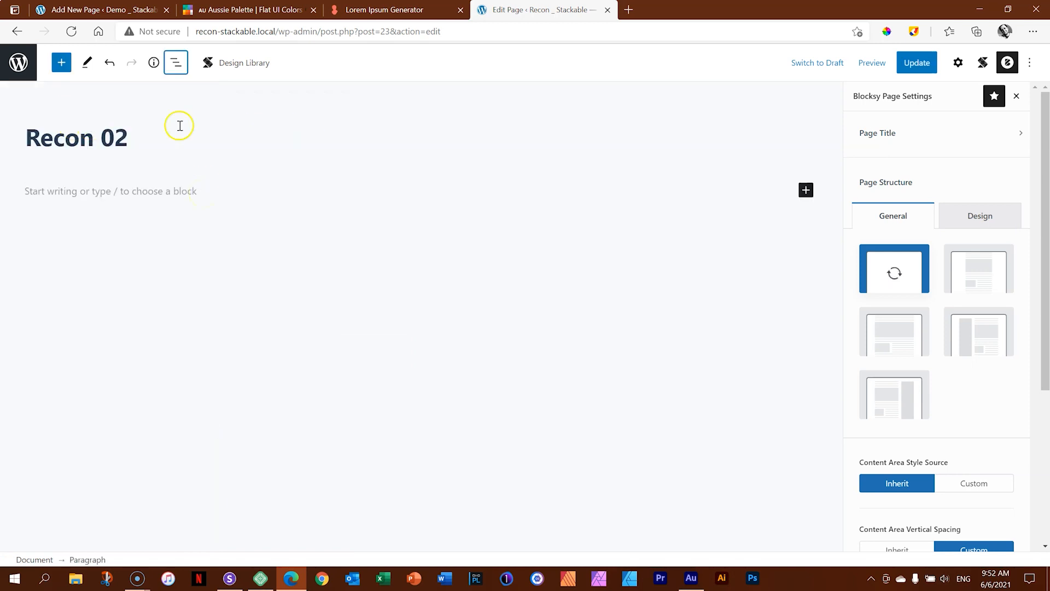
{"action": "left_click", "coordinate": [59, 63]}
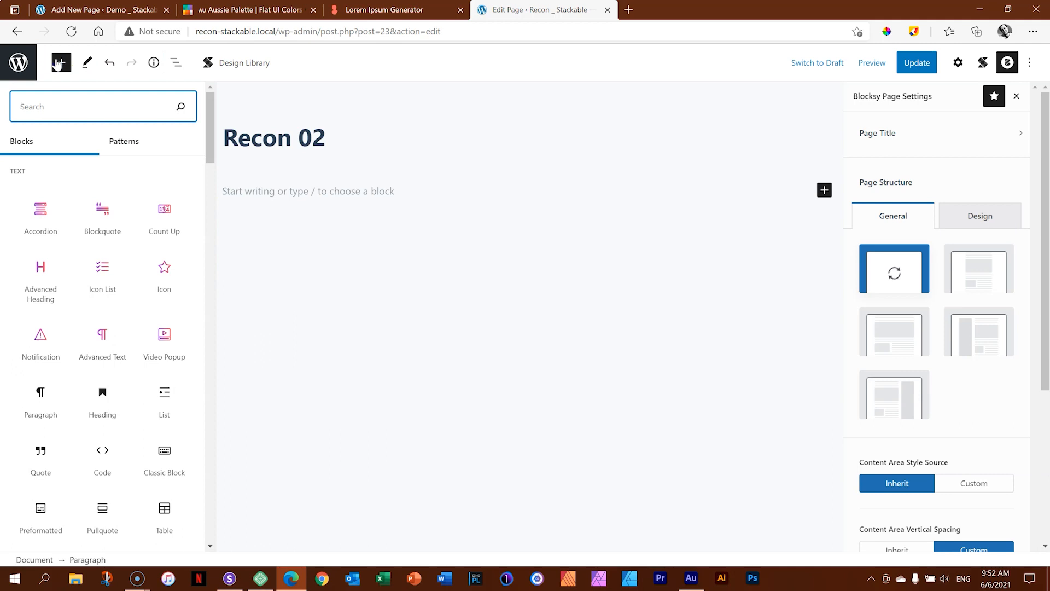
{"action": "left_click_drag", "start_coordinate": [209, 127], "coordinate": [215, 453]}
{"action": "mouse_move", "coordinate": [87, 346]}
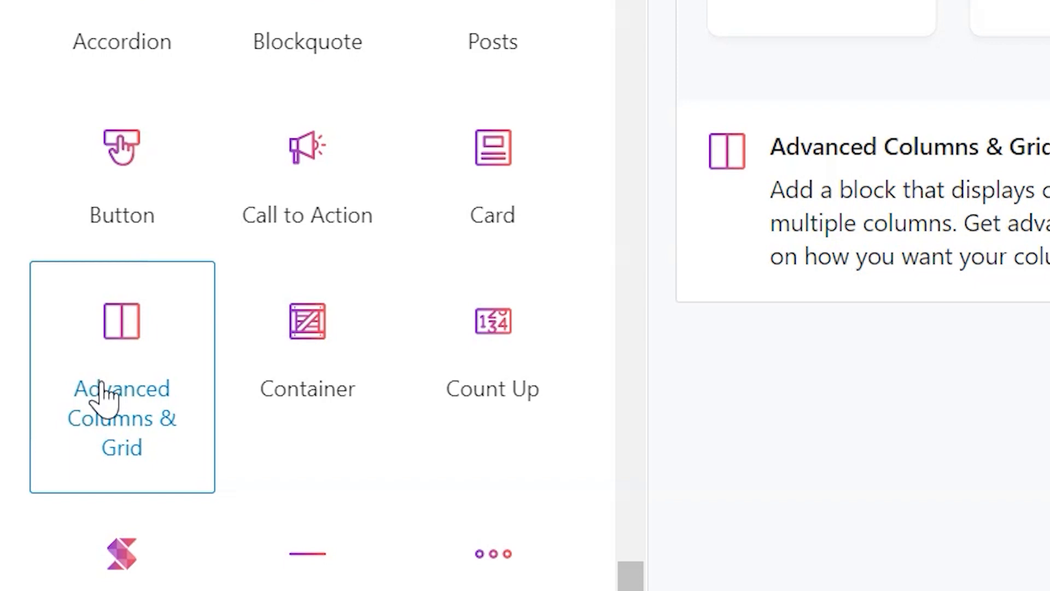
{"action": "left_click", "coordinate": [122, 382]}
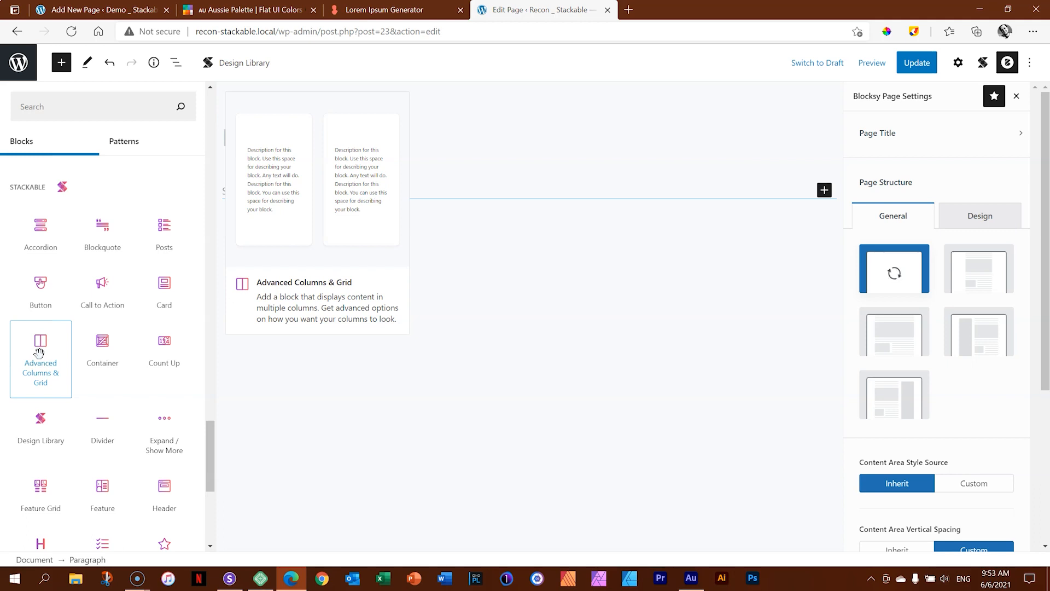
{"action": "left_click", "coordinate": [46, 352]}
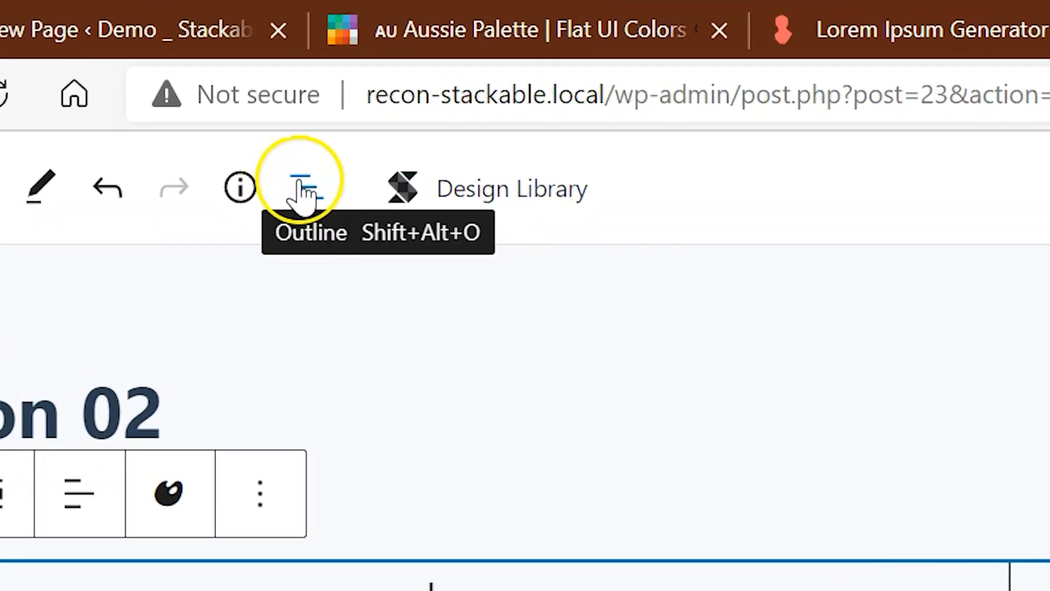
- Check the block hierarchy in the page outline and open the block settings of the Advanced Columns & Grid block
{"action": "left_click", "coordinate": [304, 192]}
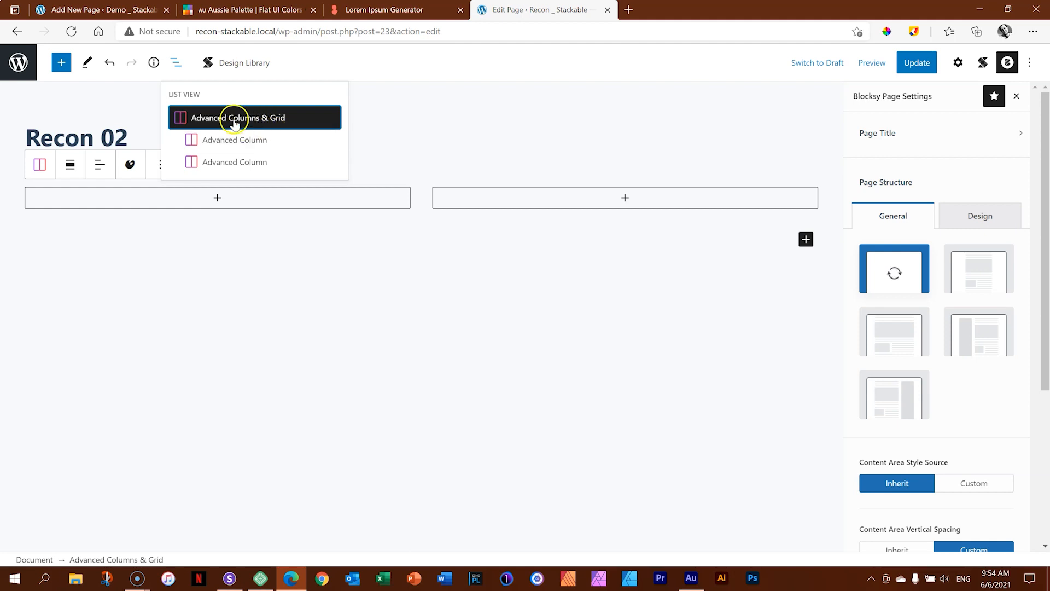
{"action": "left_click", "coordinate": [958, 63]}
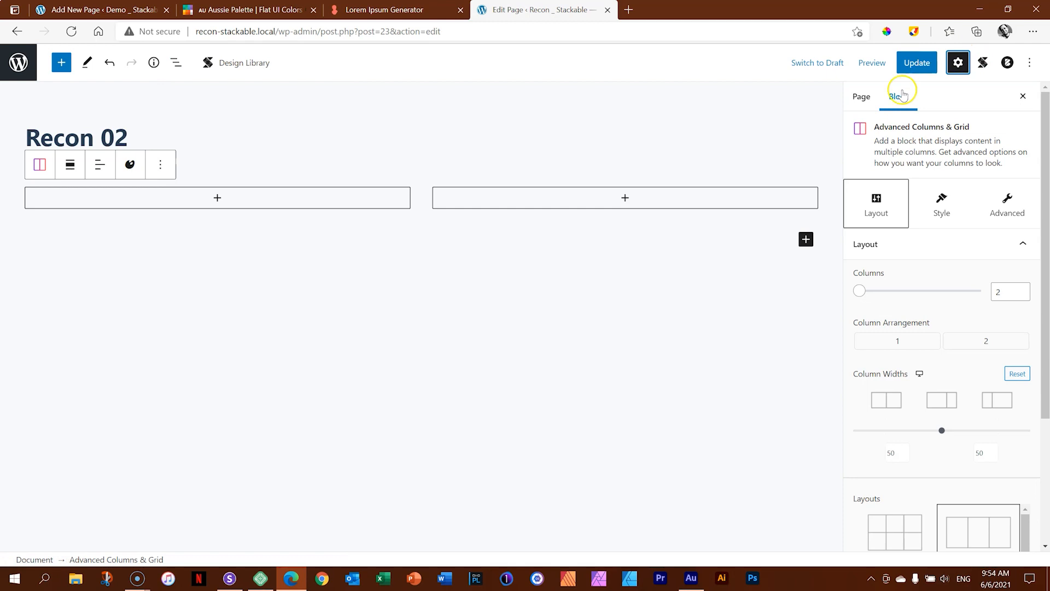
{"action": "left_click_drag", "start_coordinate": [879, 127], "coordinate": [966, 126]}
{"action": "left_click", "coordinate": [949, 125]}
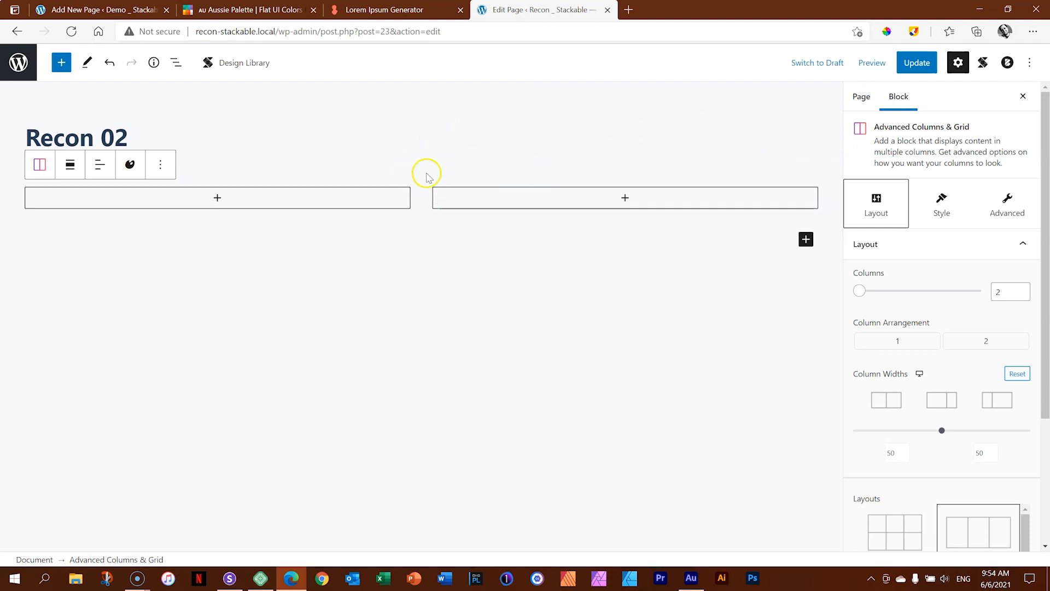
- Compare the settings of the parent Advanced Columns & Grid block with those of its first Advanced Column by selecting each in turn
{"action": "left_click", "coordinate": [424, 202]}
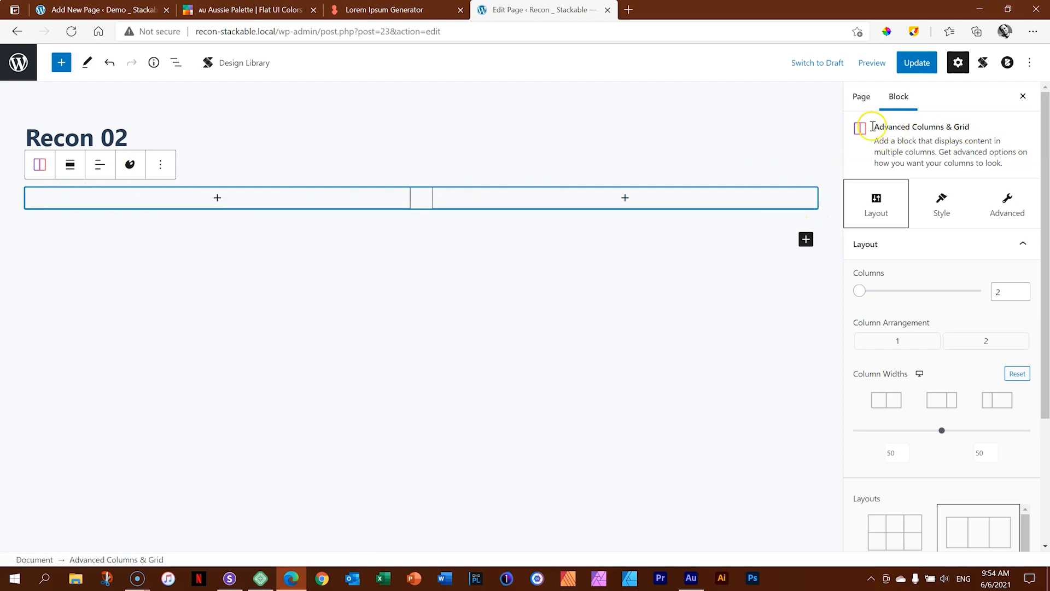
{"action": "left_click", "coordinate": [270, 201]}
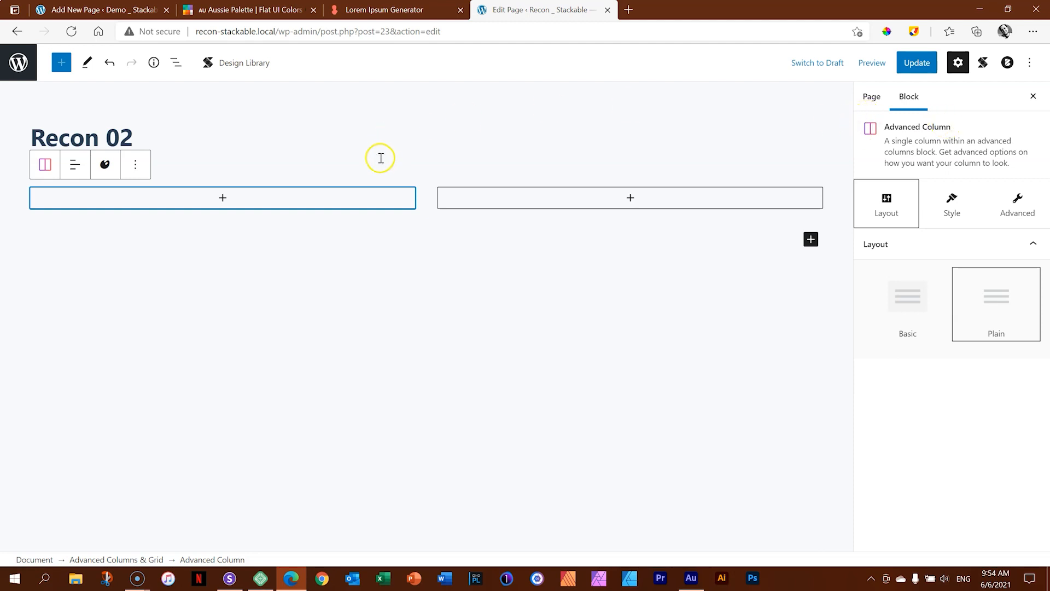
{"action": "left_click", "coordinate": [425, 195]}
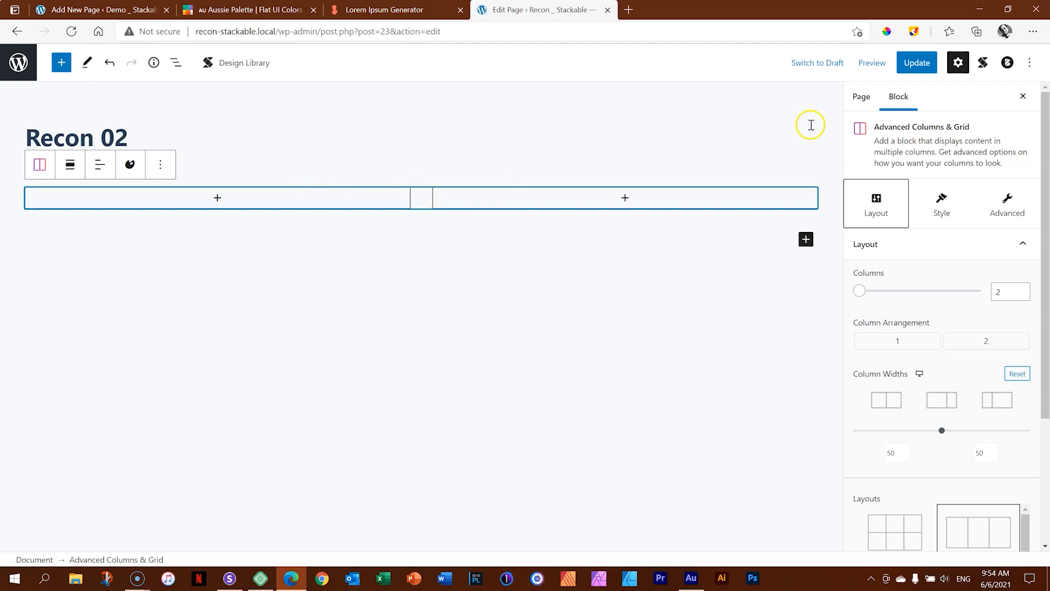
{"action": "left_click", "coordinate": [323, 202]}
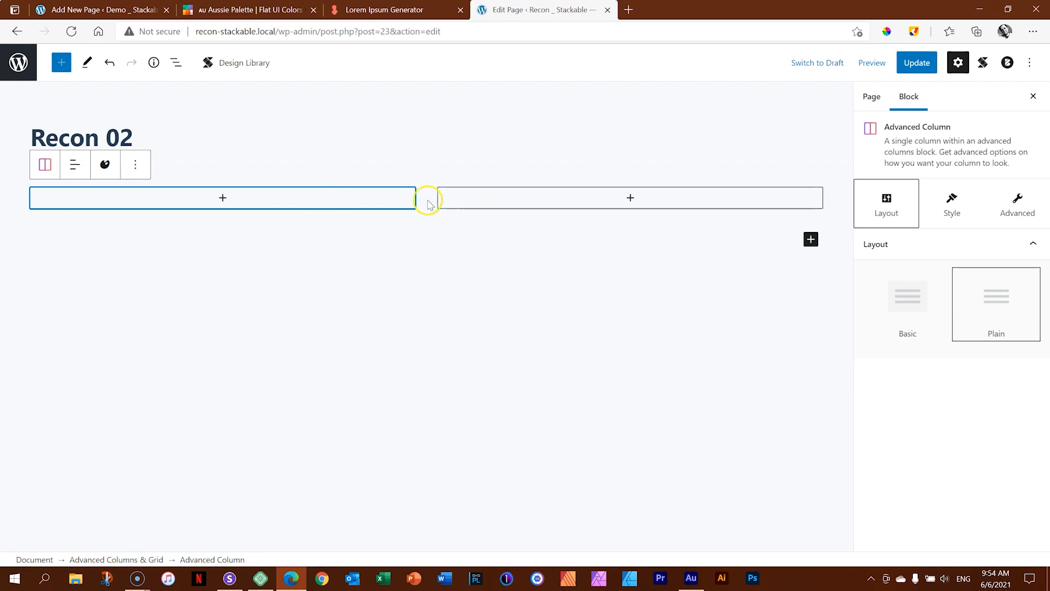
{"action": "left_click", "coordinate": [176, 64]}
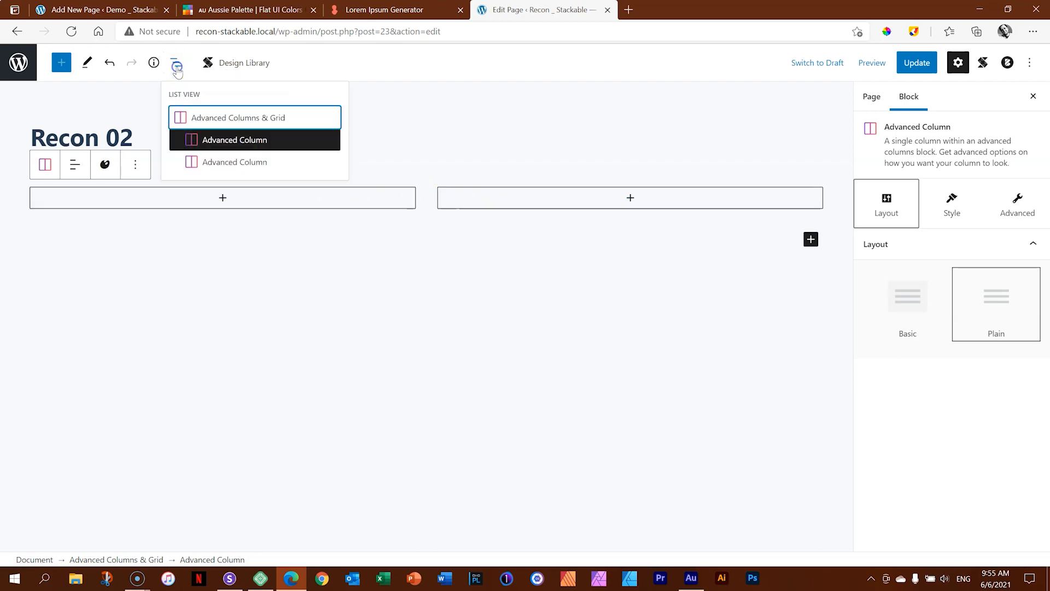
{"action": "left_click", "coordinate": [201, 112]}
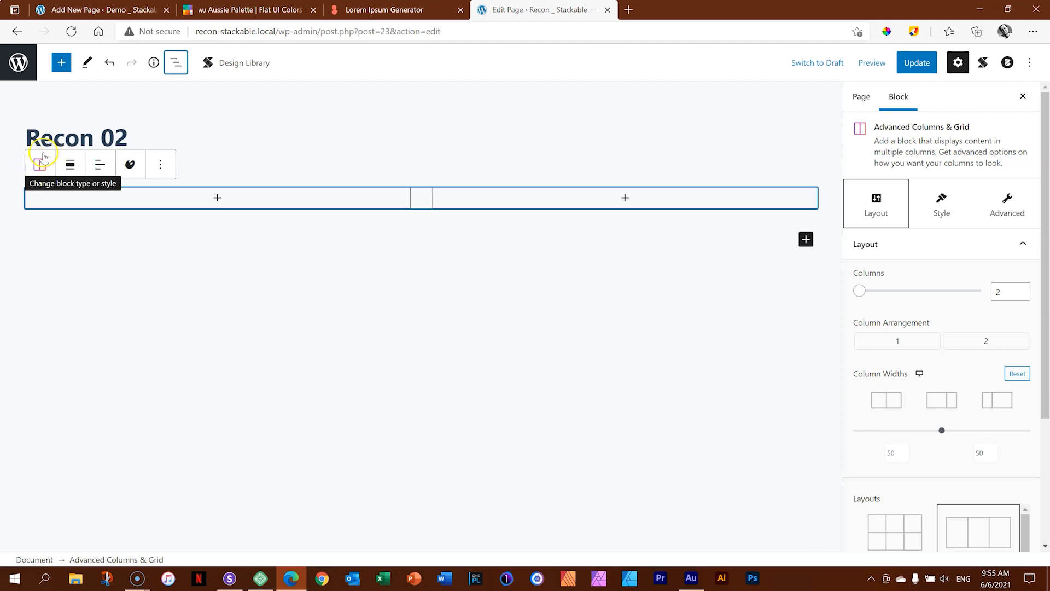
{"action": "left_click", "coordinate": [156, 204]}
{"action": "mouse_move", "coordinate": [43, 164]}
{"action": "left_click", "coordinate": [44, 128]}
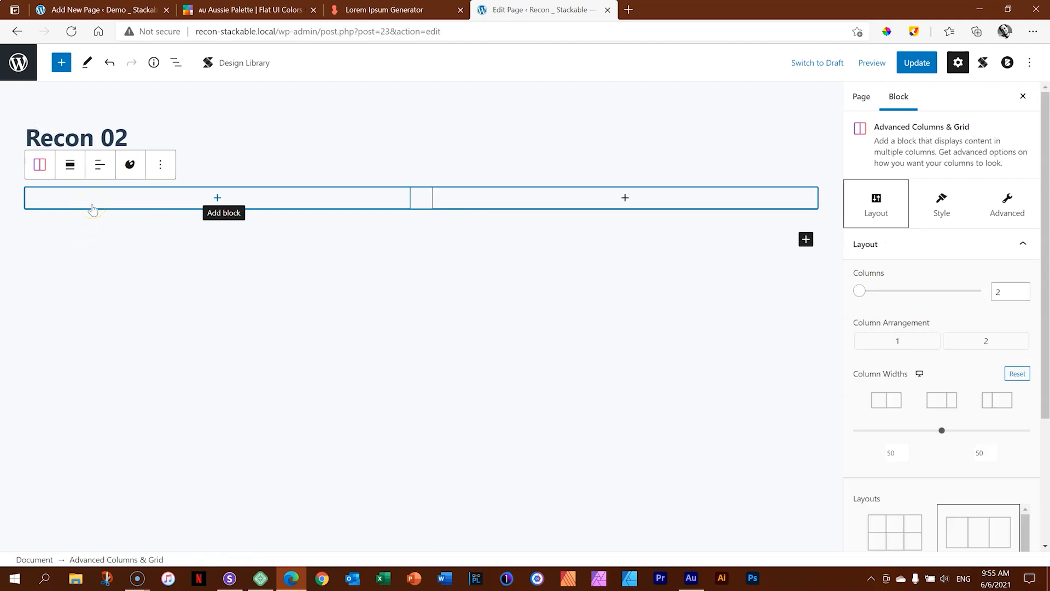
- Set the alignment of the parent Advanced Columns & Grid block to Wide Width
{"action": "left_click", "coordinate": [332, 202]}
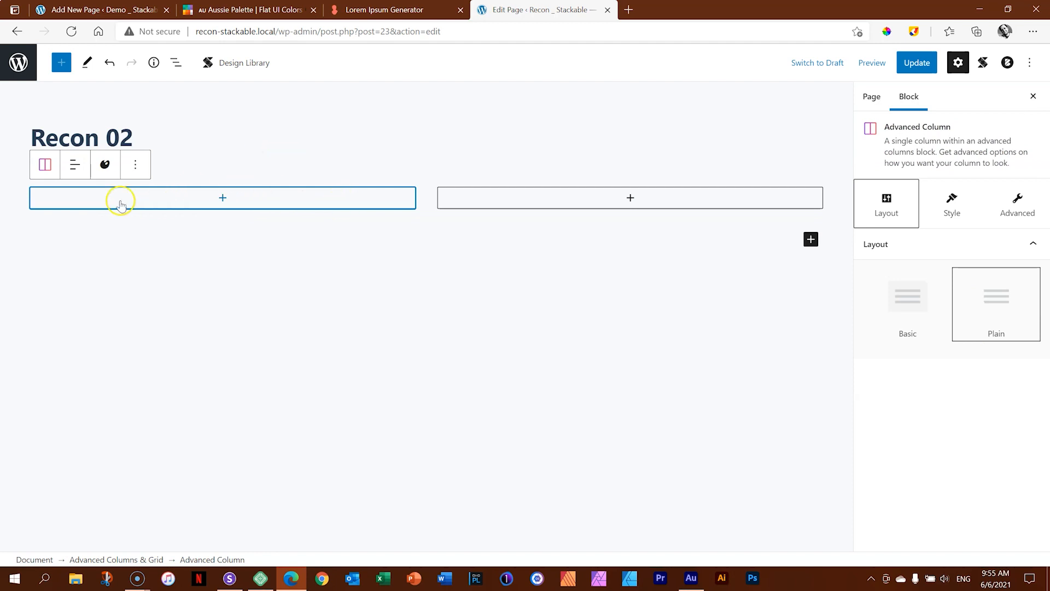
{"action": "mouse_move", "coordinate": [44, 164]}
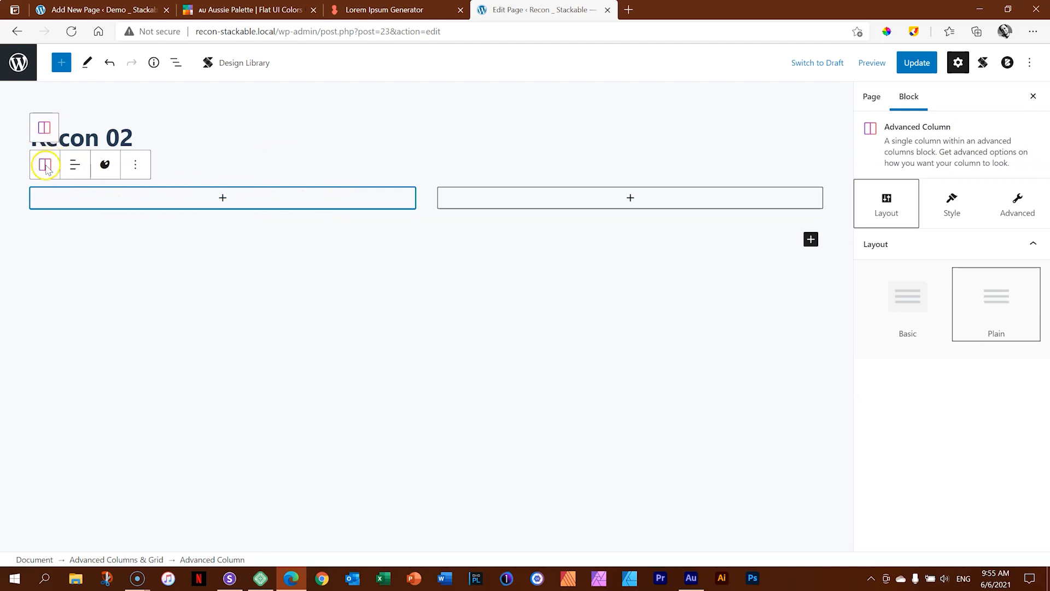
{"action": "left_click", "coordinate": [45, 128]}
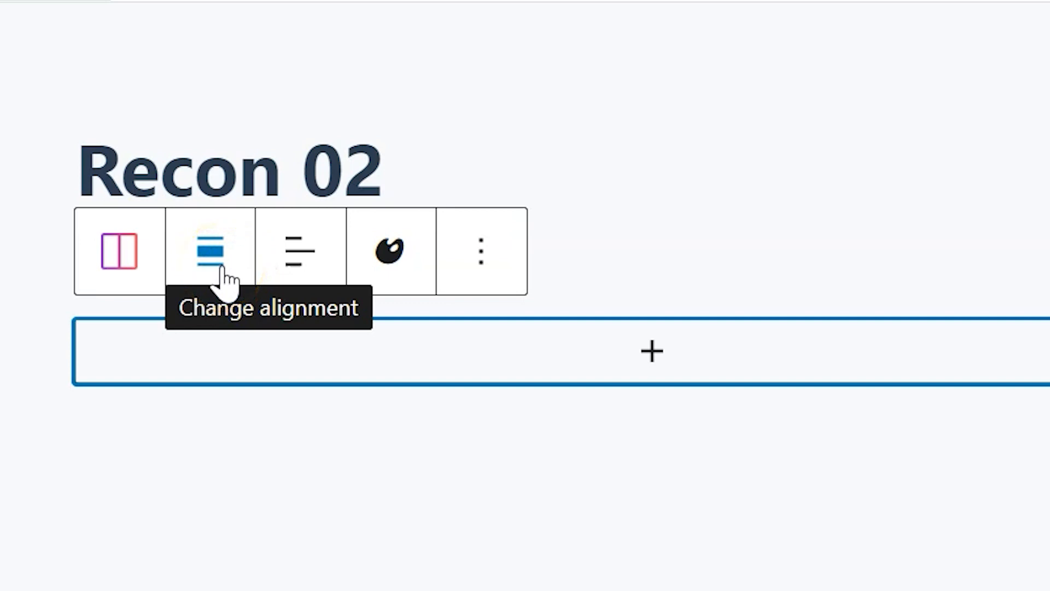
{"action": "left_click", "coordinate": [226, 276]}
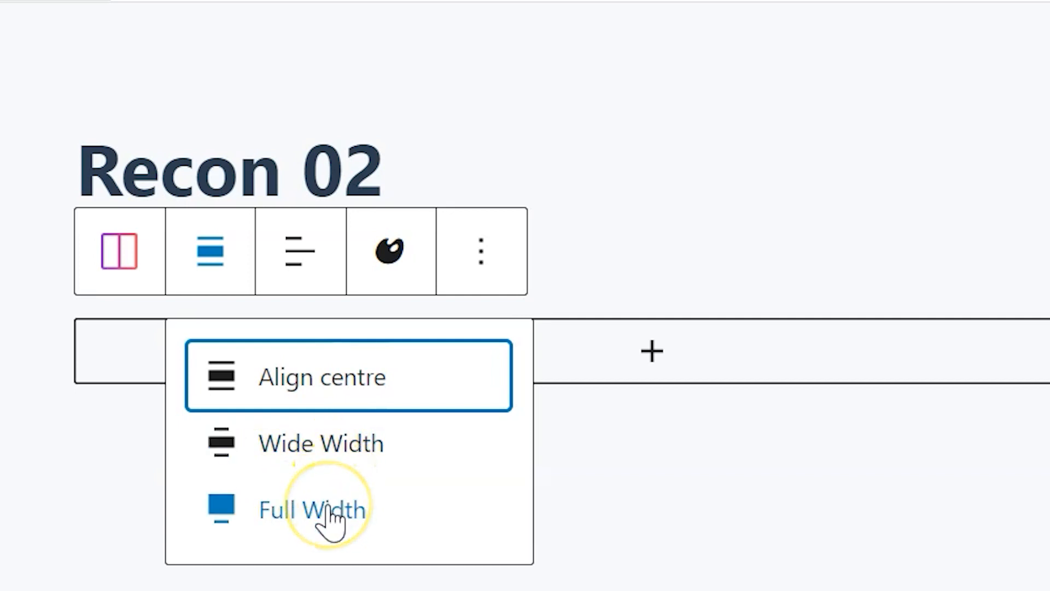
{"action": "left_click", "coordinate": [308, 457]}
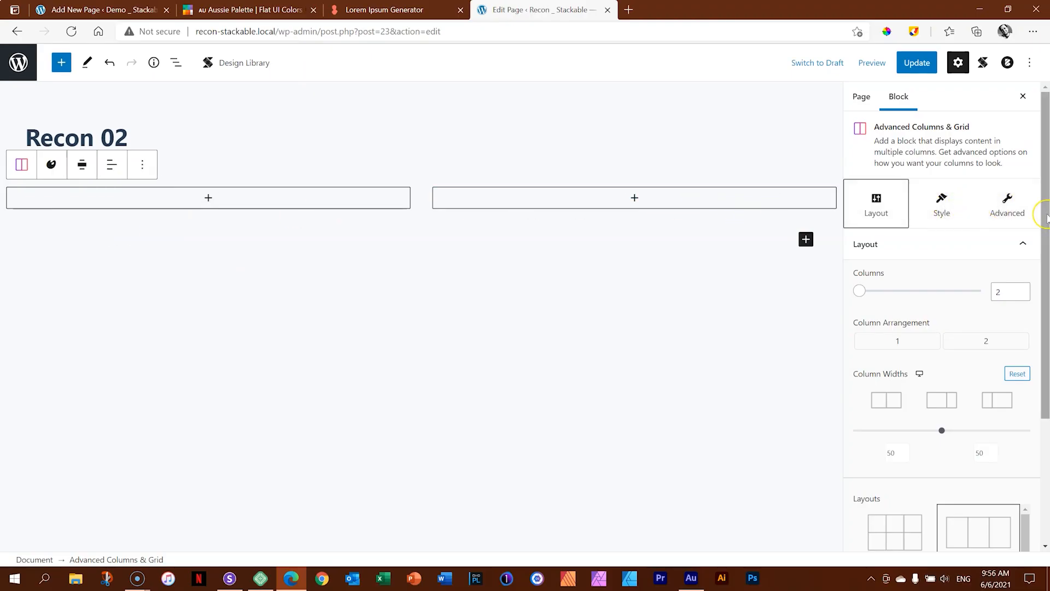
- Try the 67/33 and 33/67 column width presets on the Advanced Columns & Grid block and return the columns to 50/50
{"action": "left_click_drag", "start_coordinate": [1047, 218], "coordinate": [1046, 260]}
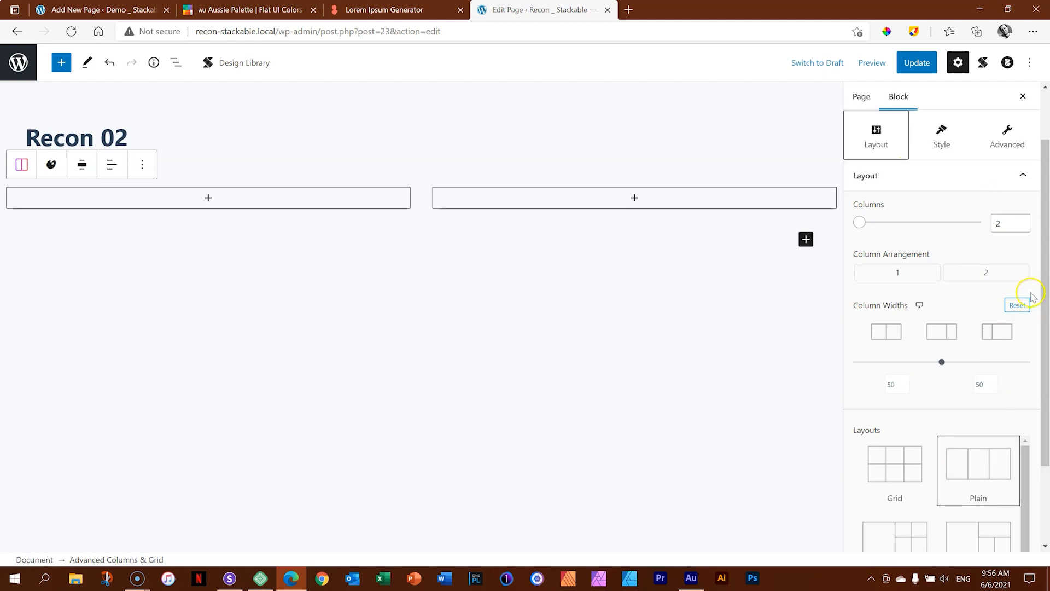
{"action": "mouse_move", "coordinate": [1046, 270]}
{"action": "left_mouse_down"}
{"action": "mouse_move", "coordinate": [1047, 317]}
{"action": "mouse_move", "coordinate": [1047, 253]}
{"action": "left_mouse_up"}
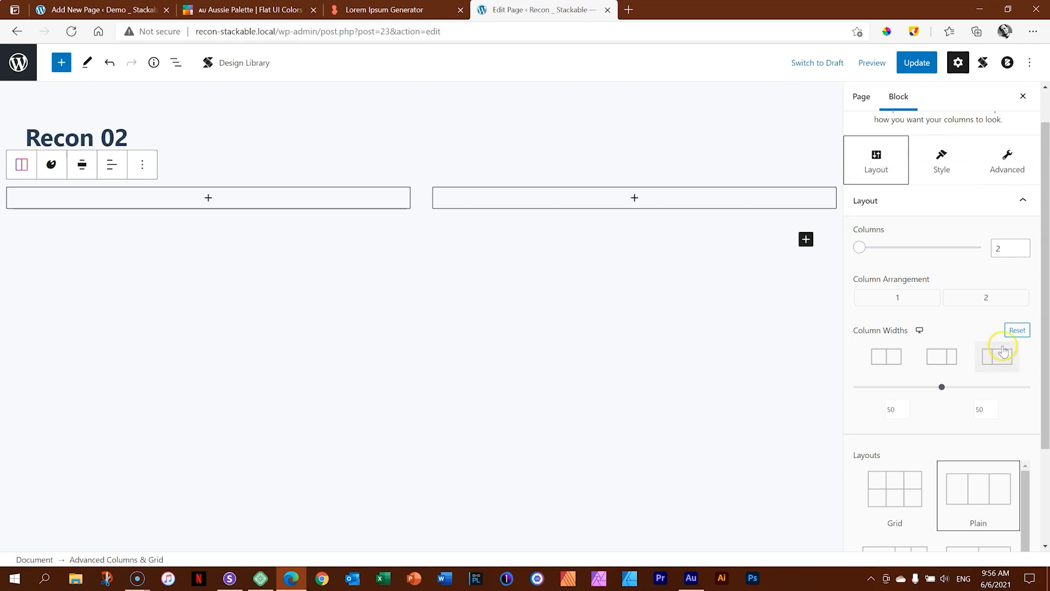
{"action": "left_click", "coordinate": [947, 360]}
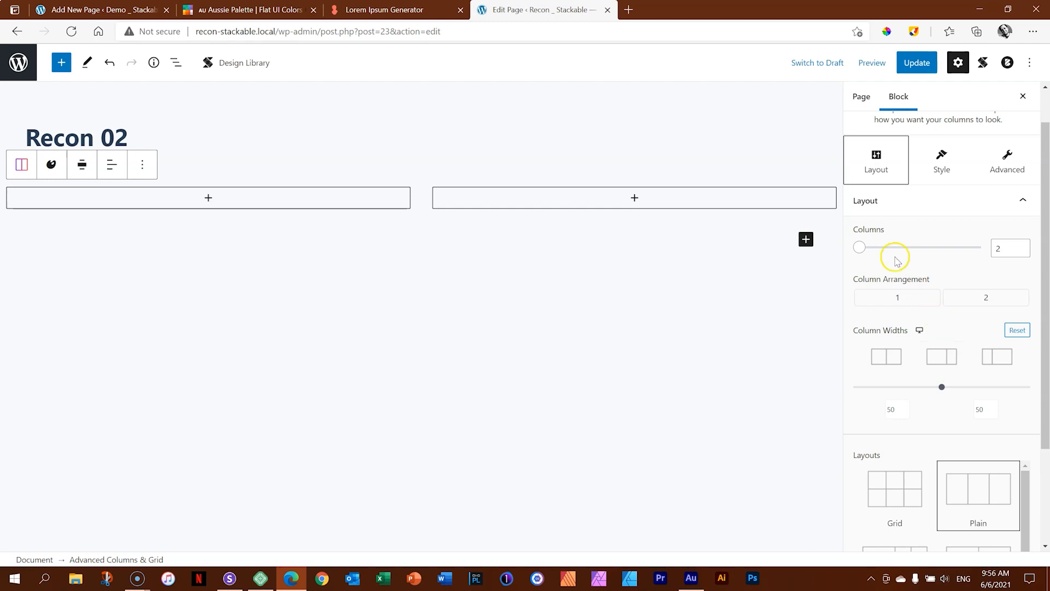
{"action": "left_click", "coordinate": [1004, 250]}
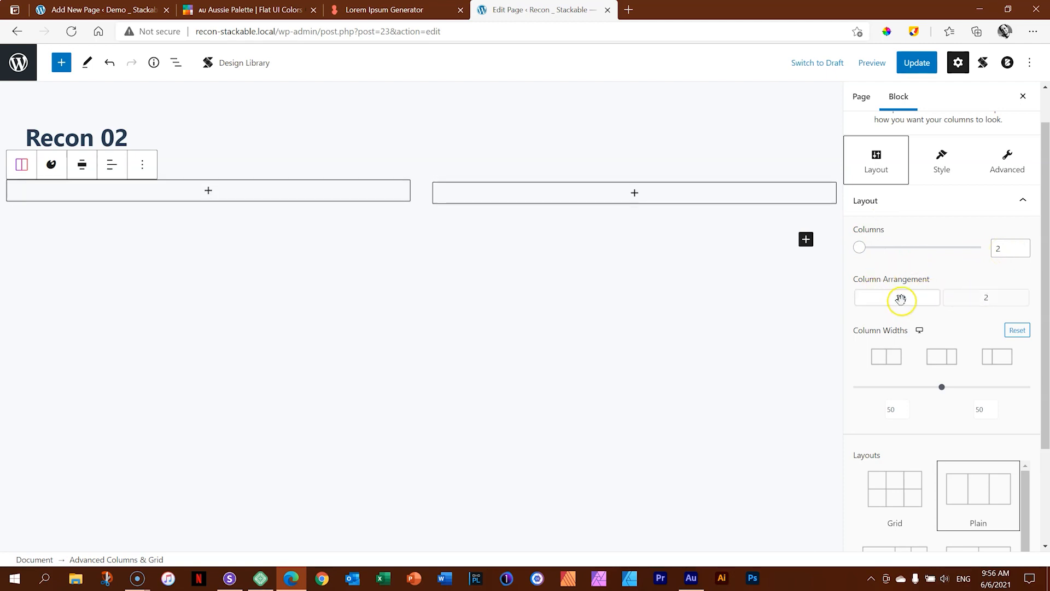
{"action": "mouse_move", "coordinate": [880, 296]}
{"action": "left_mouse_down"}
{"action": "mouse_move", "coordinate": [970, 305]}
{"action": "mouse_move", "coordinate": [951, 290]}
{"action": "mouse_move", "coordinate": [894, 286]}
{"action": "mouse_move", "coordinate": [886, 297]}
{"action": "left_mouse_up"}
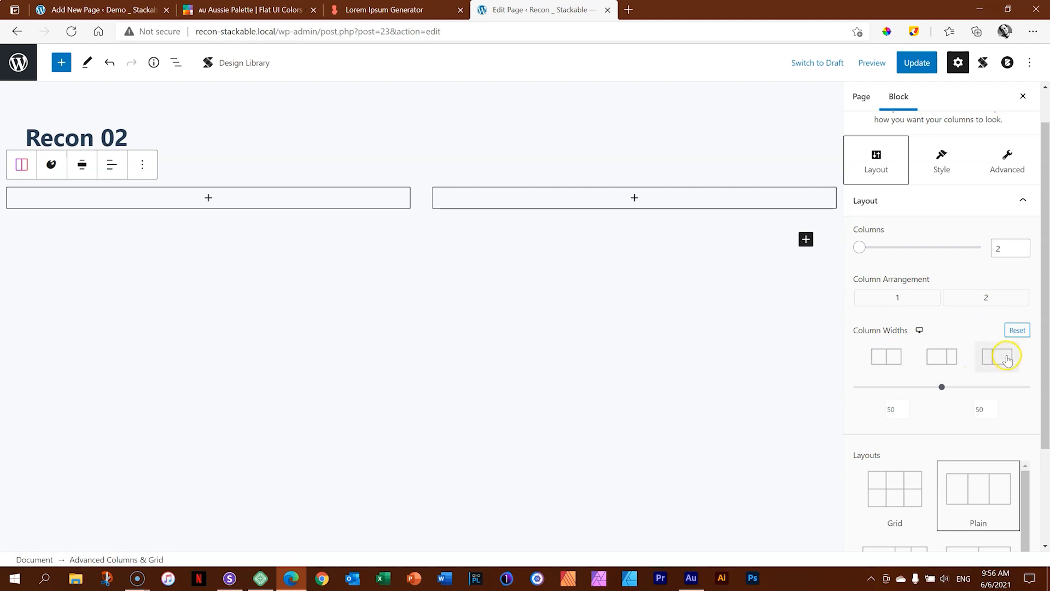
{"action": "left_click", "coordinate": [943, 358]}
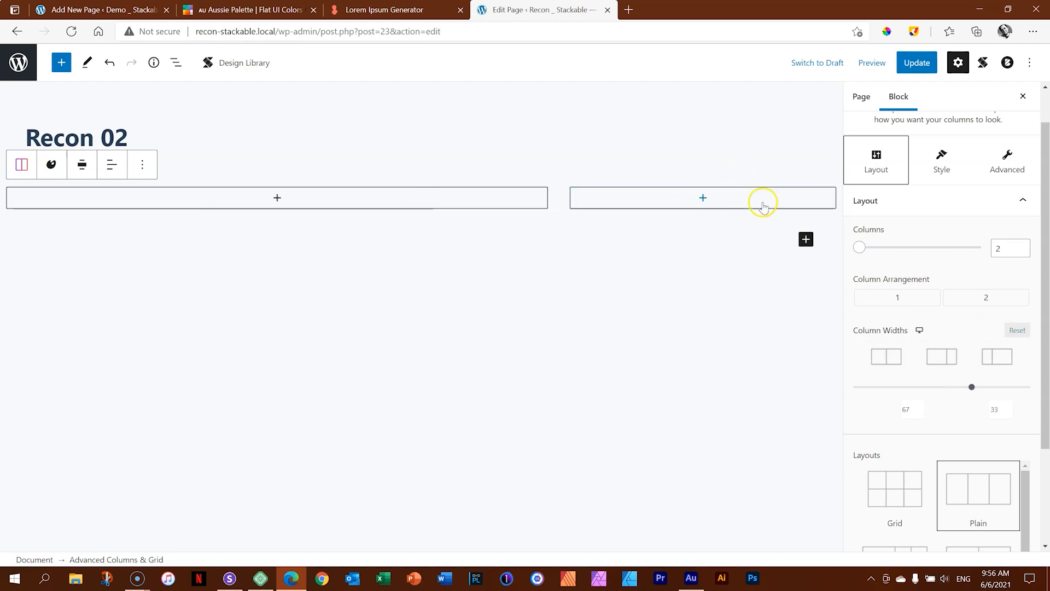
{"action": "left_click", "coordinate": [994, 360]}
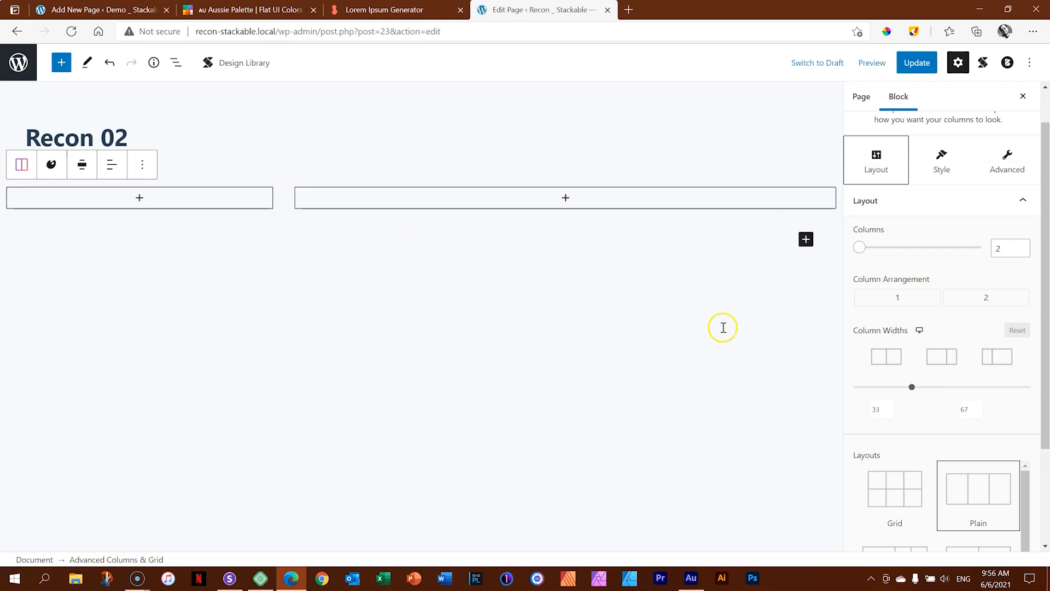
{"action": "left_click", "coordinate": [887, 355]}
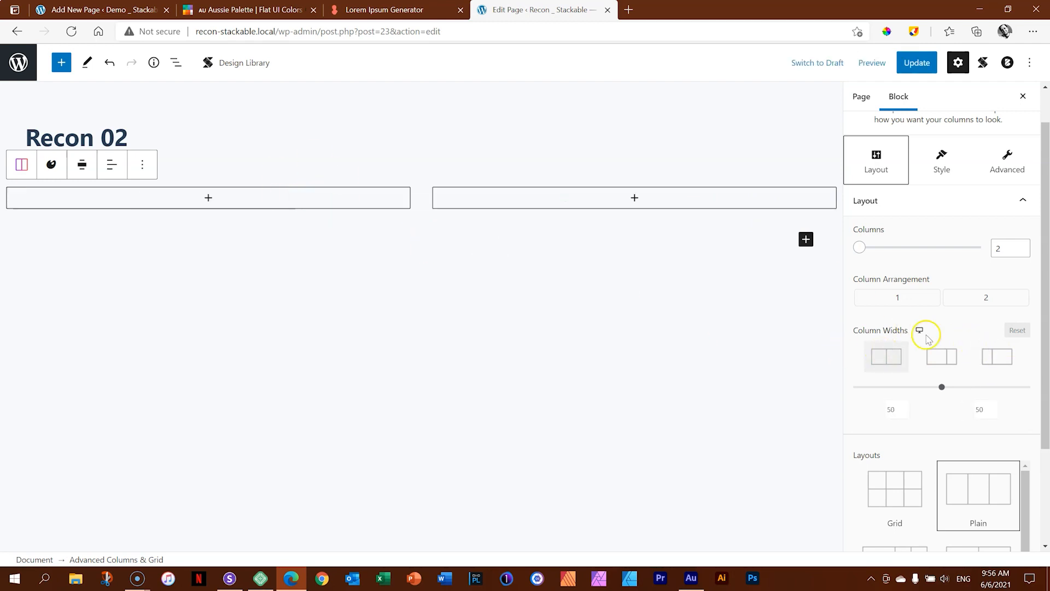
{"action": "left_click_drag", "start_coordinate": [1043, 251], "coordinate": [1047, 361]}
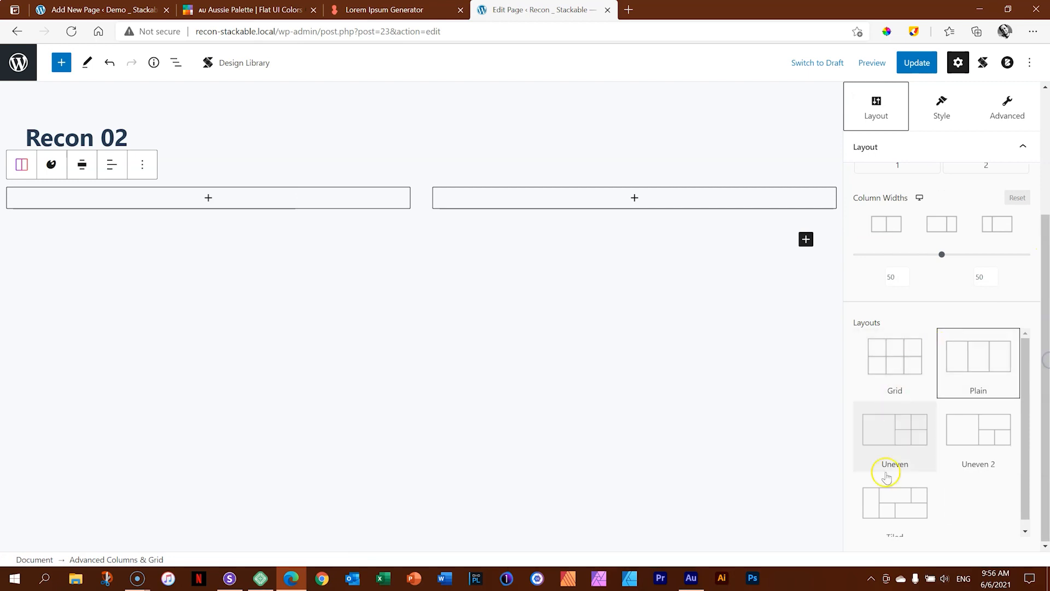
{"action": "left_click_drag", "start_coordinate": [1045, 461], "coordinate": [1047, 284]}
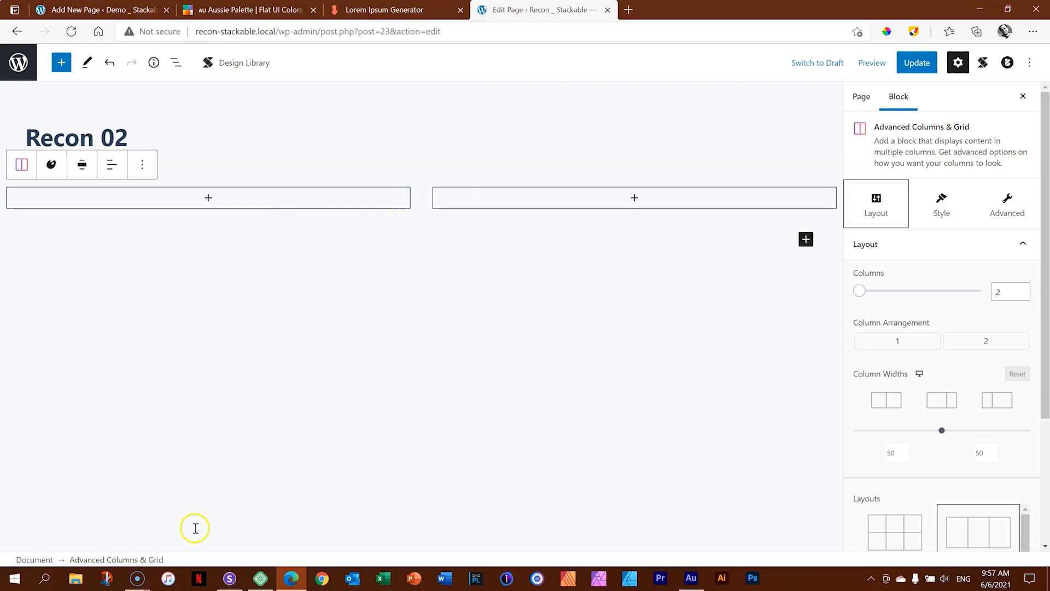
- Switch to Sizzy, focus the MacBook Air preview of the recon-02 demo page and examine its solid-colour and photo hero sections
{"action": "left_click", "coordinate": [230, 581]}
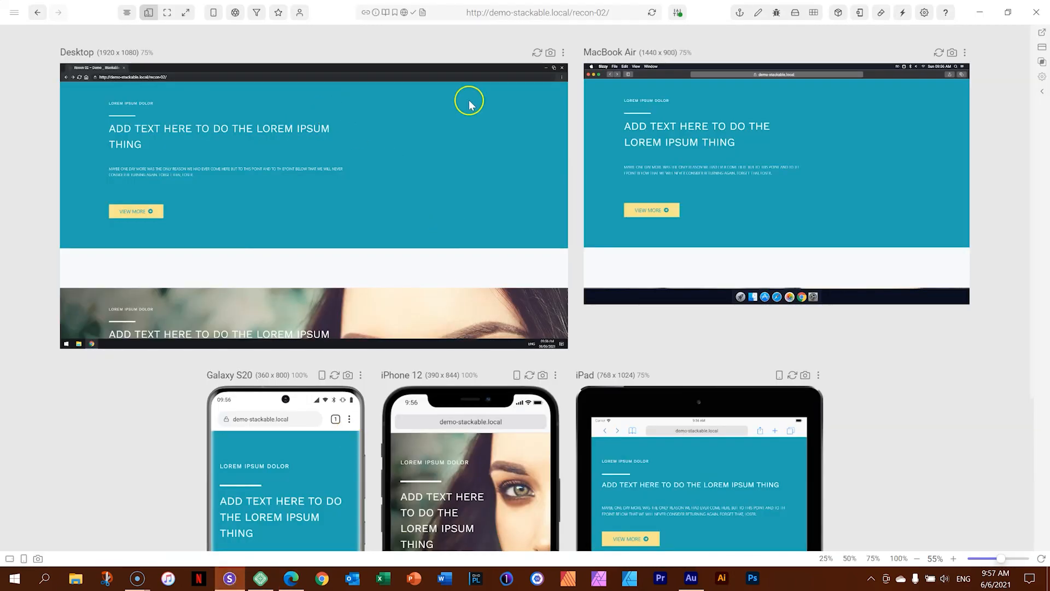
{"action": "left_click", "coordinate": [965, 52]}
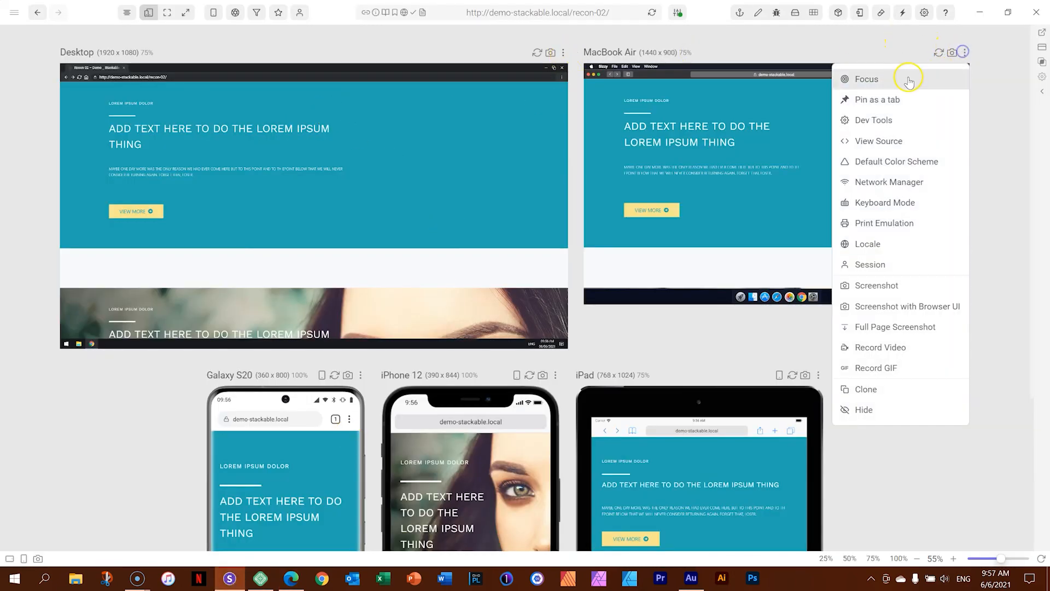
{"action": "left_click", "coordinate": [902, 78]}
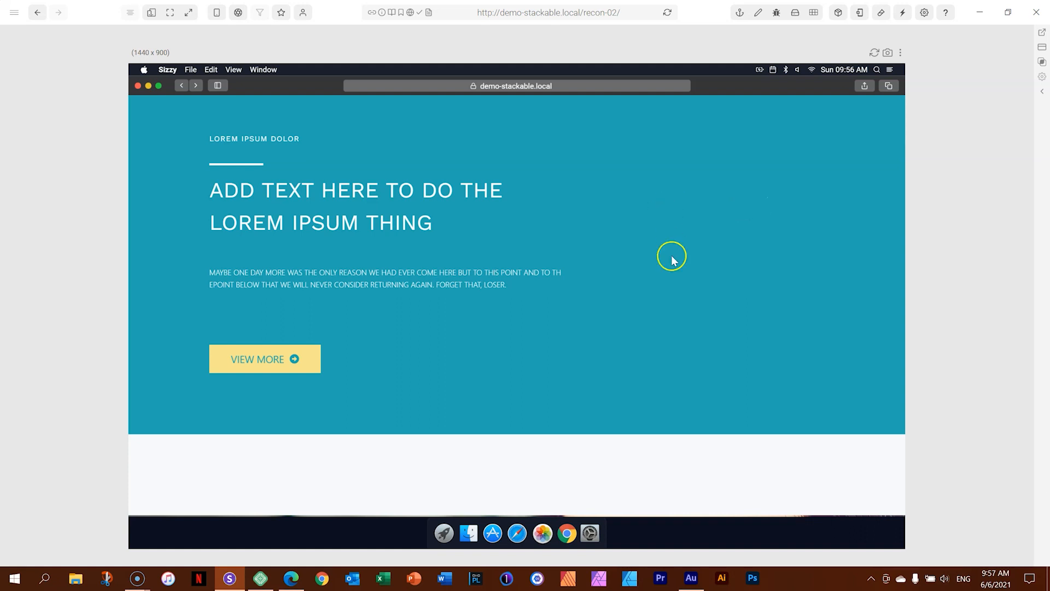
{"action": "scroll", "coordinate": [671, 259], "scroll_direction": "down", "scroll_amount": 5}
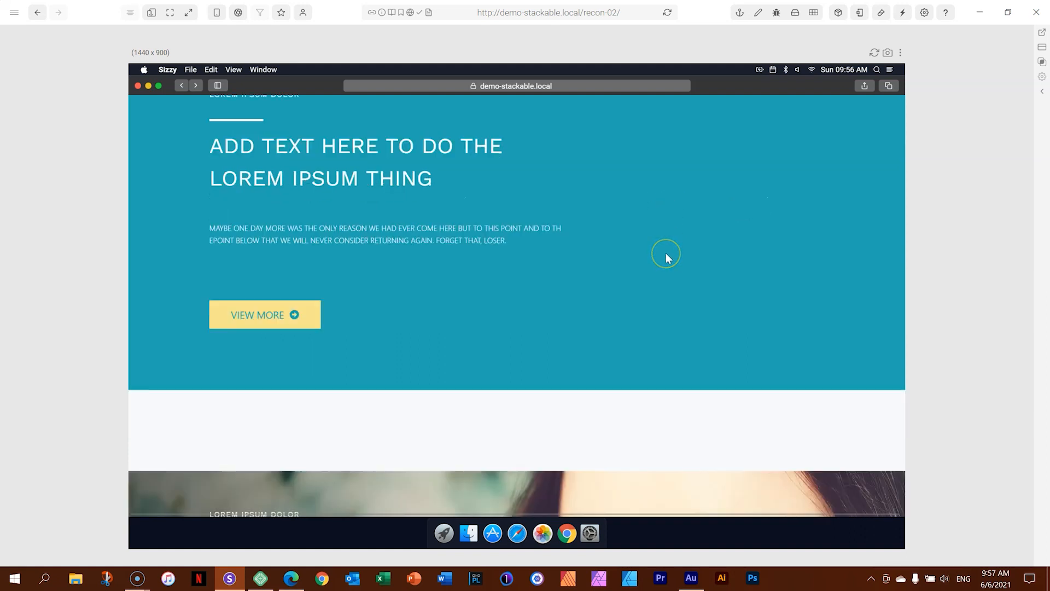
{"action": "scroll", "coordinate": [667, 257], "scroll_direction": "down", "scroll_amount": 2}
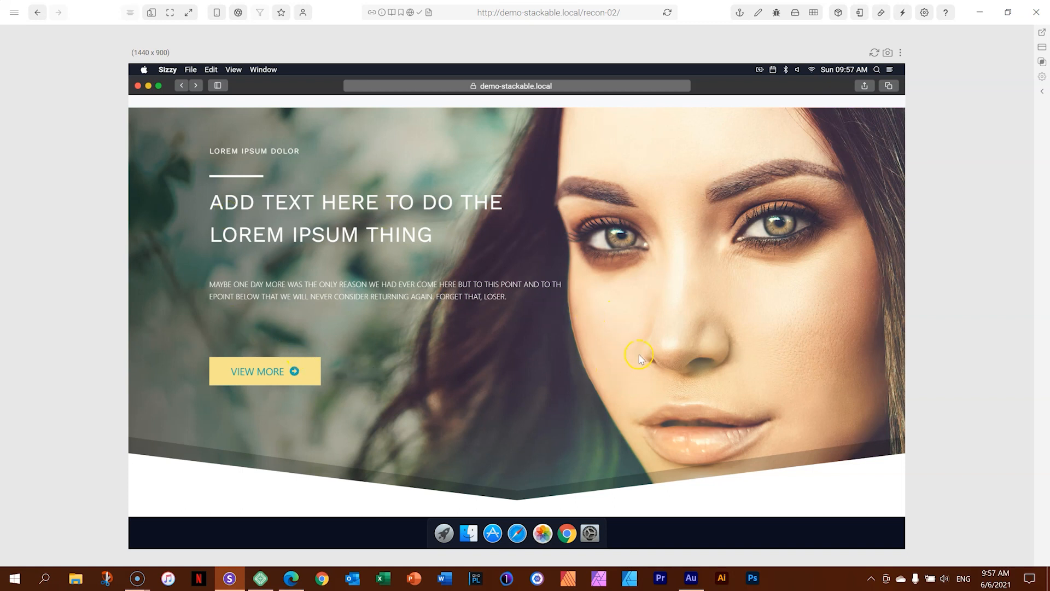
{"action": "scroll", "coordinate": [639, 361], "scroll_direction": "up", "scroll_amount": 6}
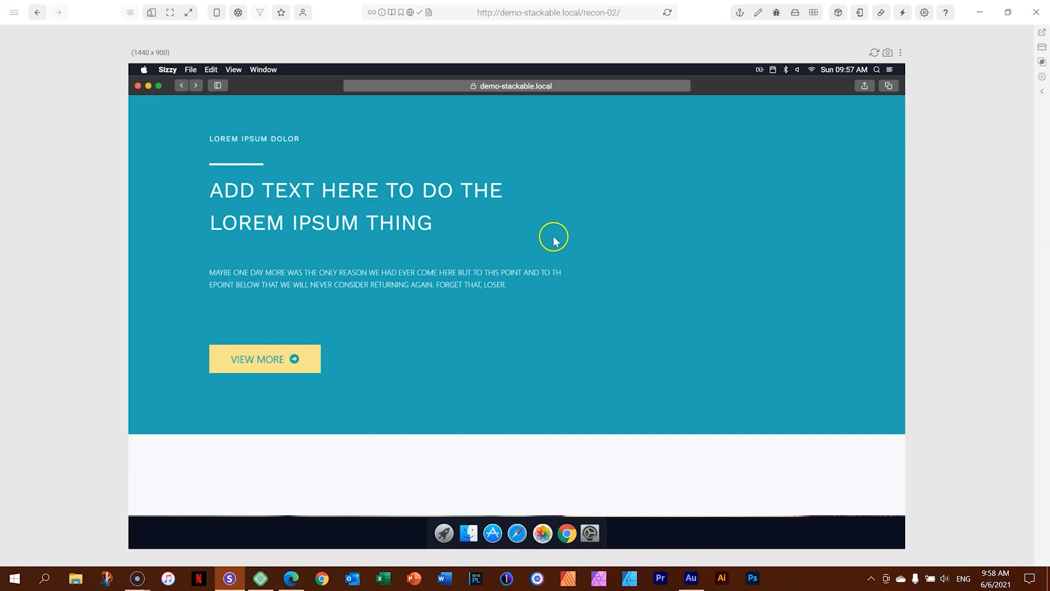
- Switch back to the Recon 02 page editor in Edge and enable Block Background for the parent Advanced Columns & Grid block
{"action": "left_click", "coordinate": [291, 576]}
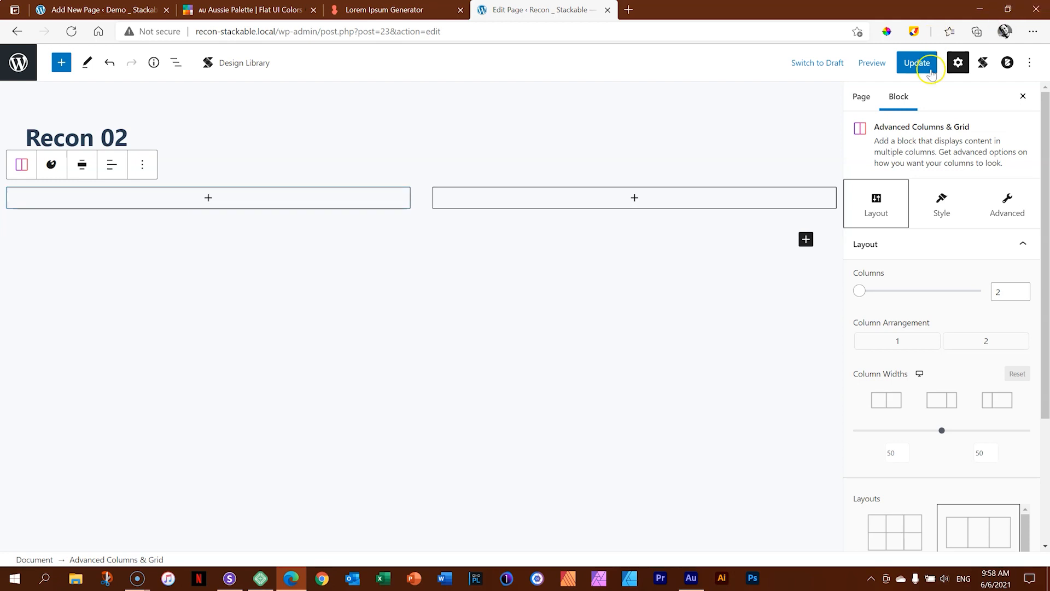
{"action": "left_click", "coordinate": [422, 198]}
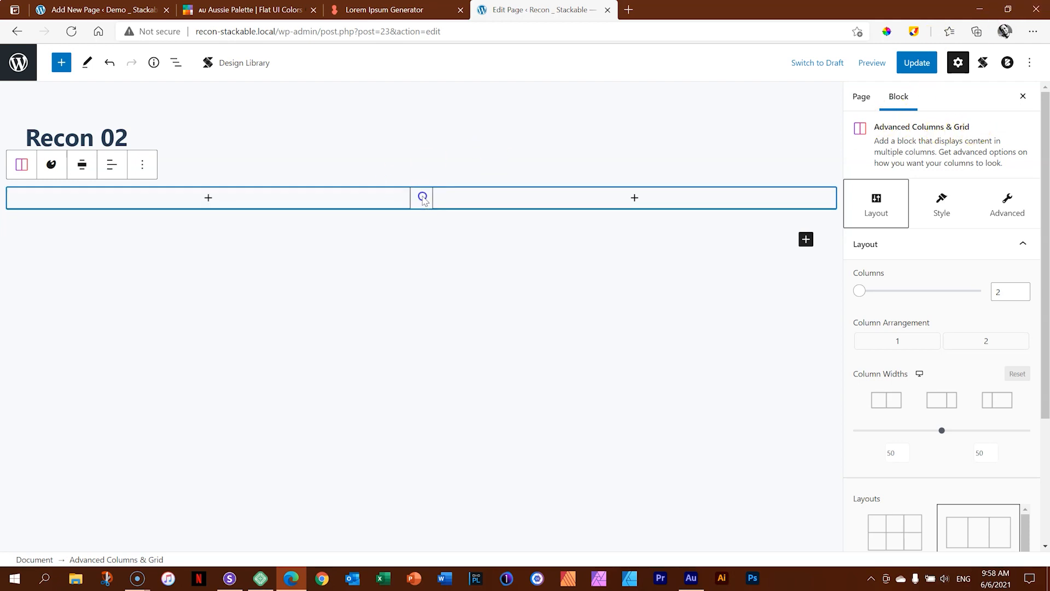
{"action": "left_click", "coordinate": [936, 207]}
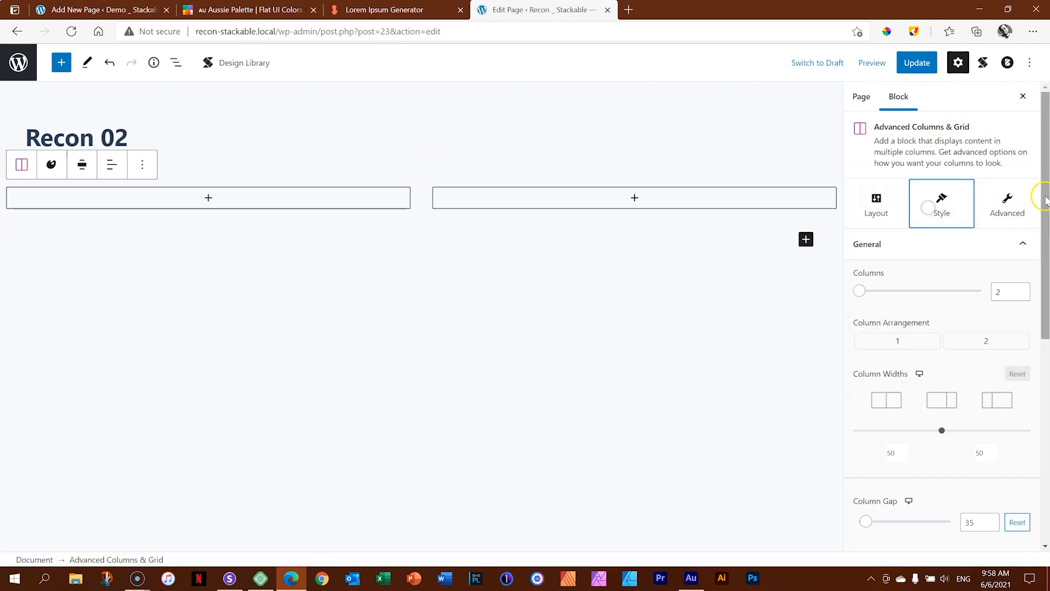
{"action": "scroll", "coordinate": [1044, 197], "scroll_direction": "down", "scroll_amount": 2}
{"action": "left_click", "coordinate": [871, 185]}
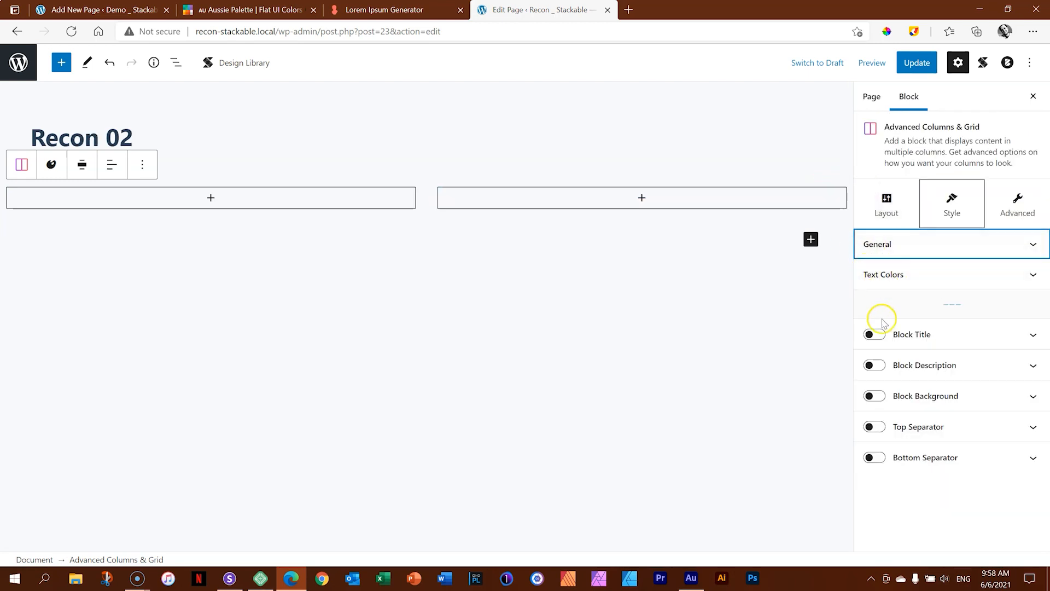
{"action": "left_click", "coordinate": [874, 395]}
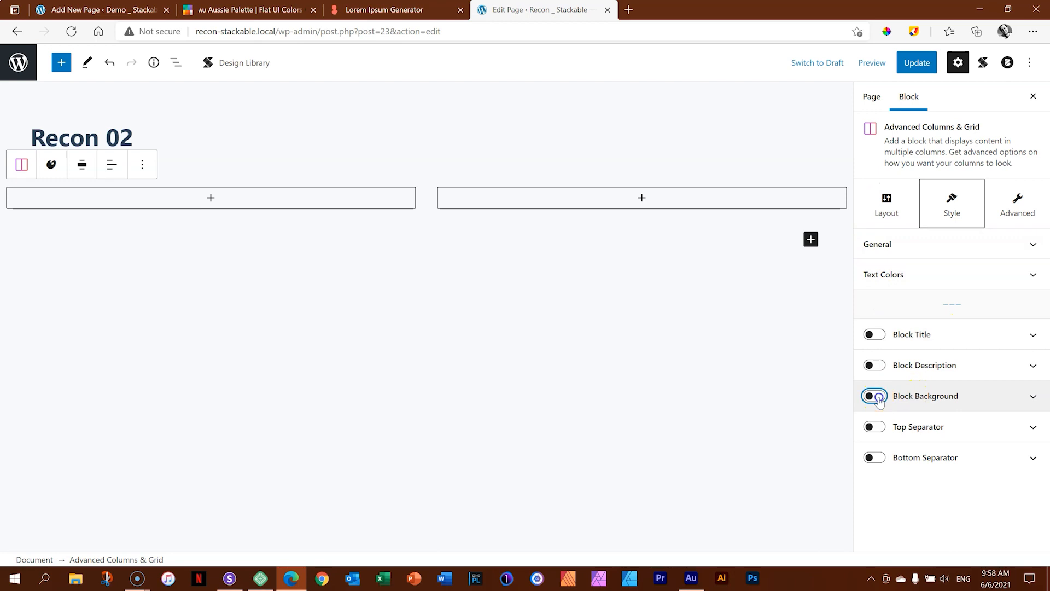
{"action": "left_click_drag", "start_coordinate": [1043, 286], "coordinate": [1043, 309]}
{"action": "left_click", "coordinate": [863, 244]}
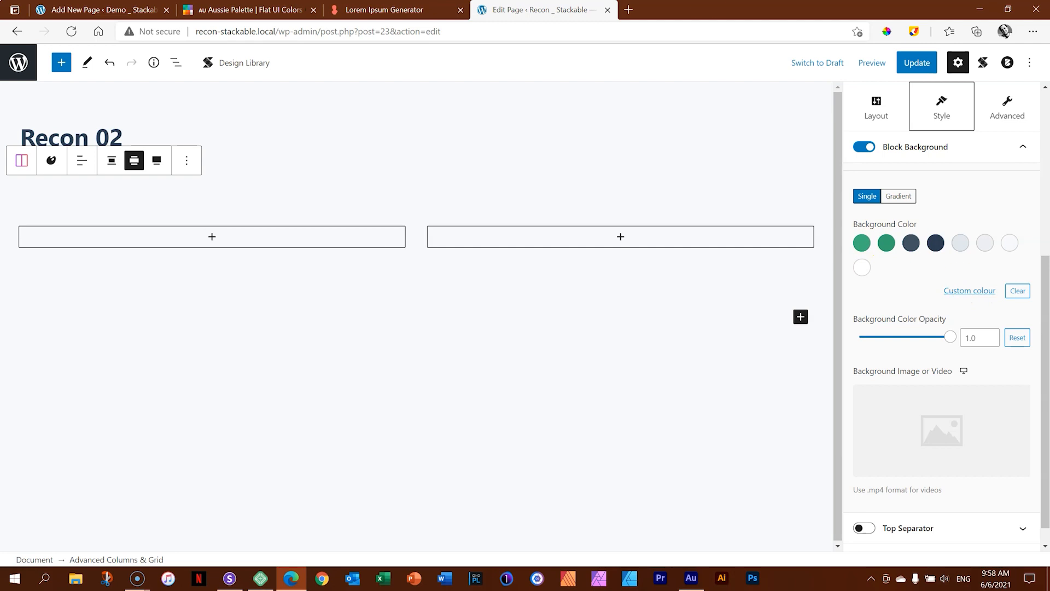
- In the Flat UI Colors Aussie Palette, set the copy format to HEX (AA1923) without the hash and copy Greenland Green
{"action": "left_click", "coordinate": [252, 9]}
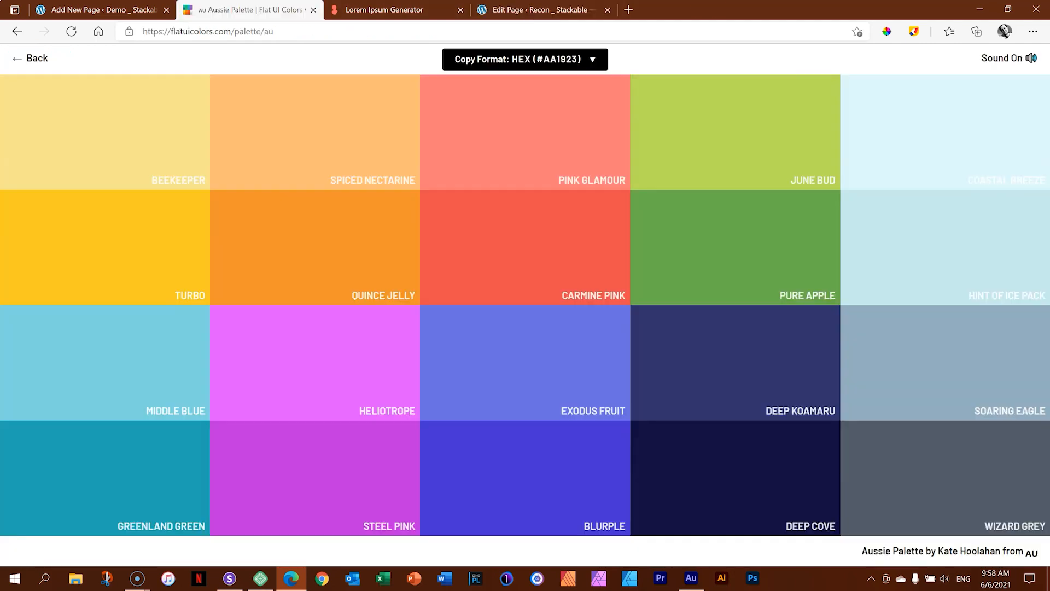
{"action": "mouse_move", "coordinate": [150, 476]}
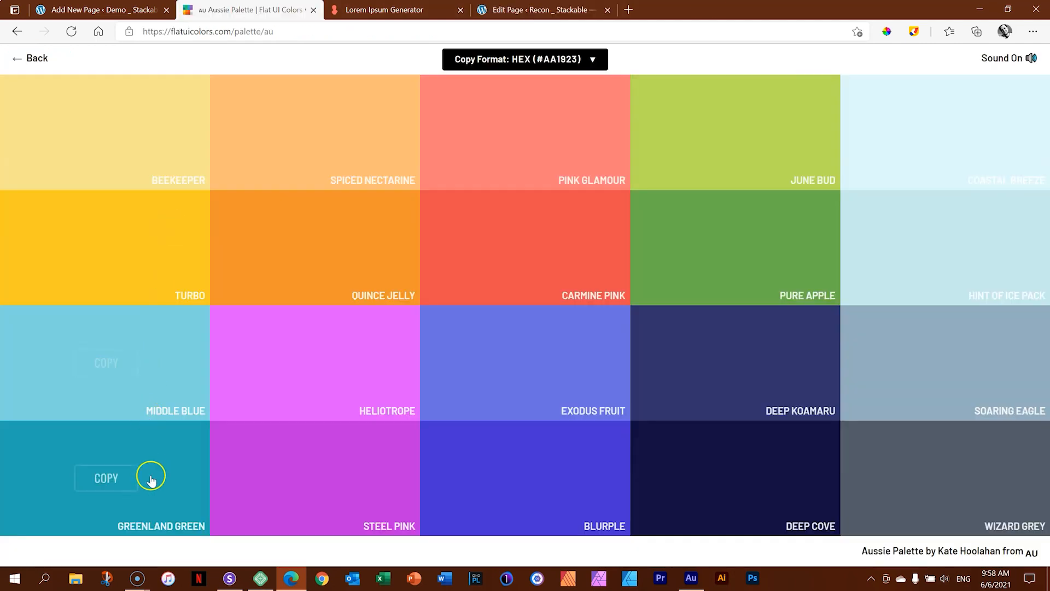
{"action": "left_click", "coordinate": [107, 493]}
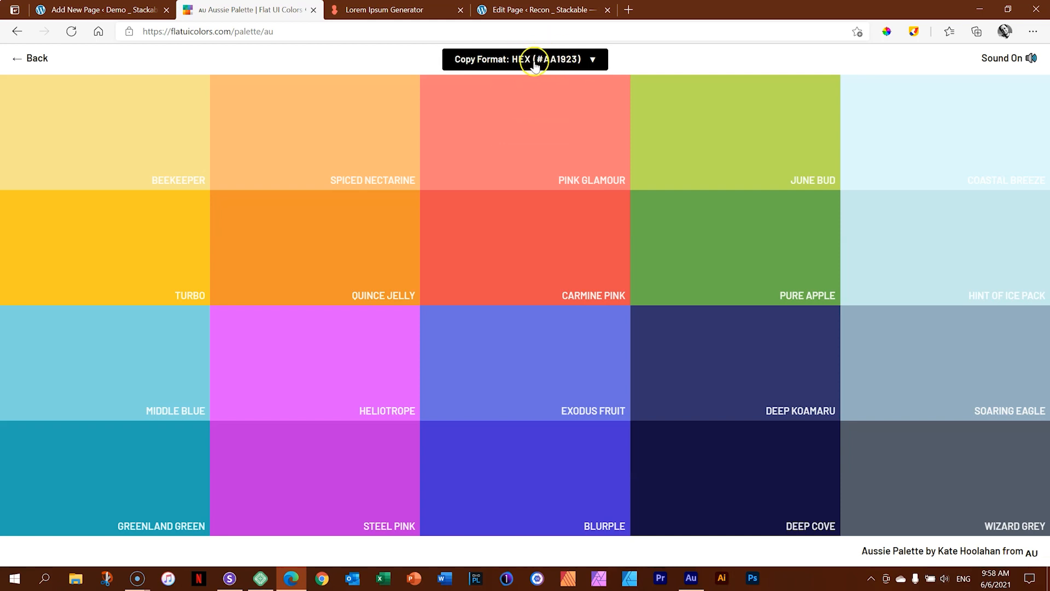
{"action": "left_click", "coordinate": [595, 60]}
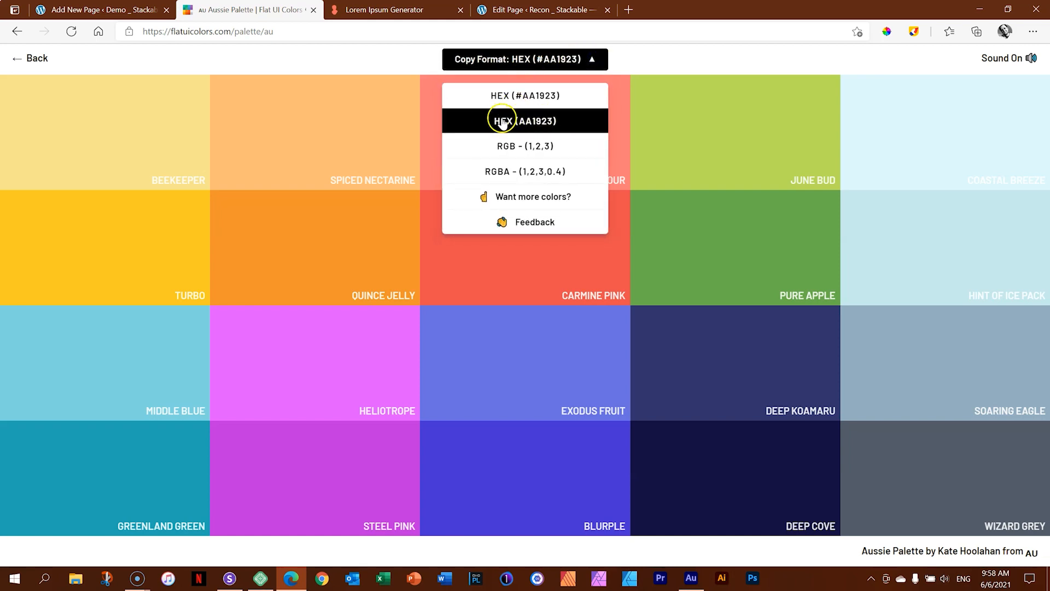
{"action": "left_click", "coordinate": [530, 122]}
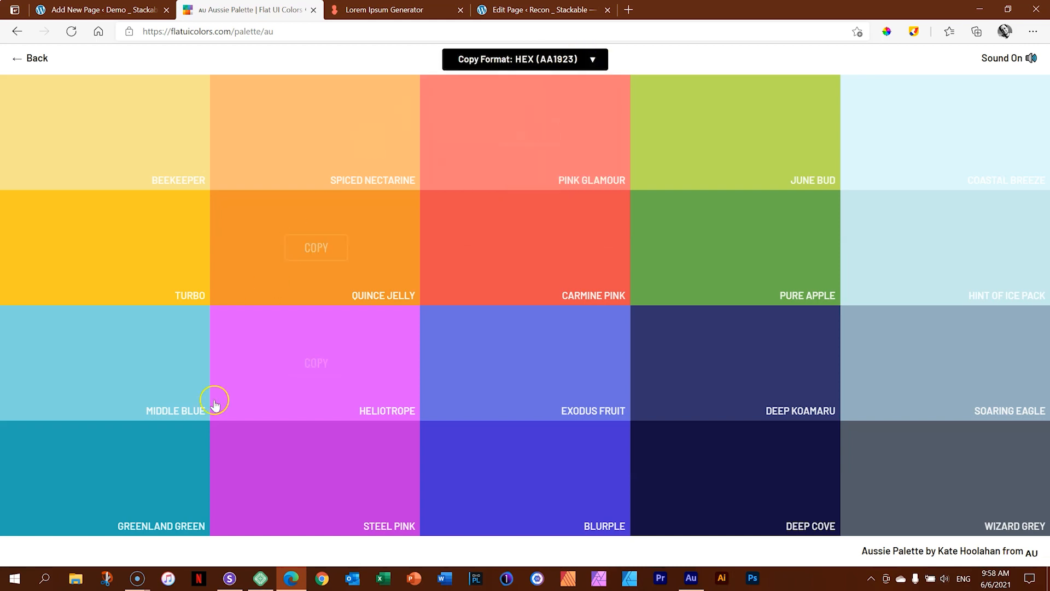
{"action": "left_click", "coordinate": [96, 478]}
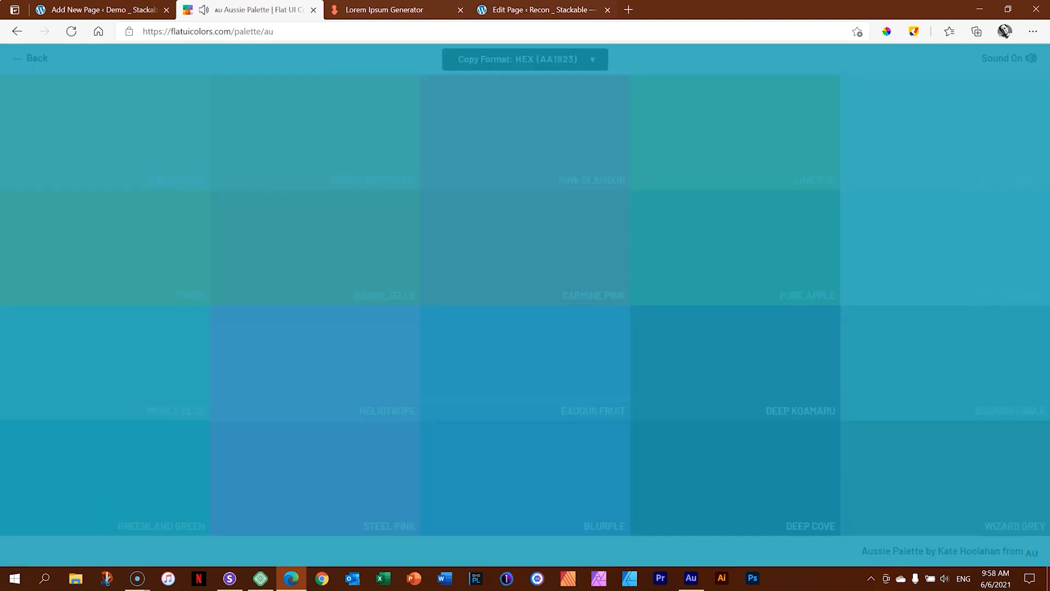
- Back in the Recon 02 page editor, set the block's background to the copied custom colour #22a6b3
{"action": "left_click", "coordinate": [558, 6]}
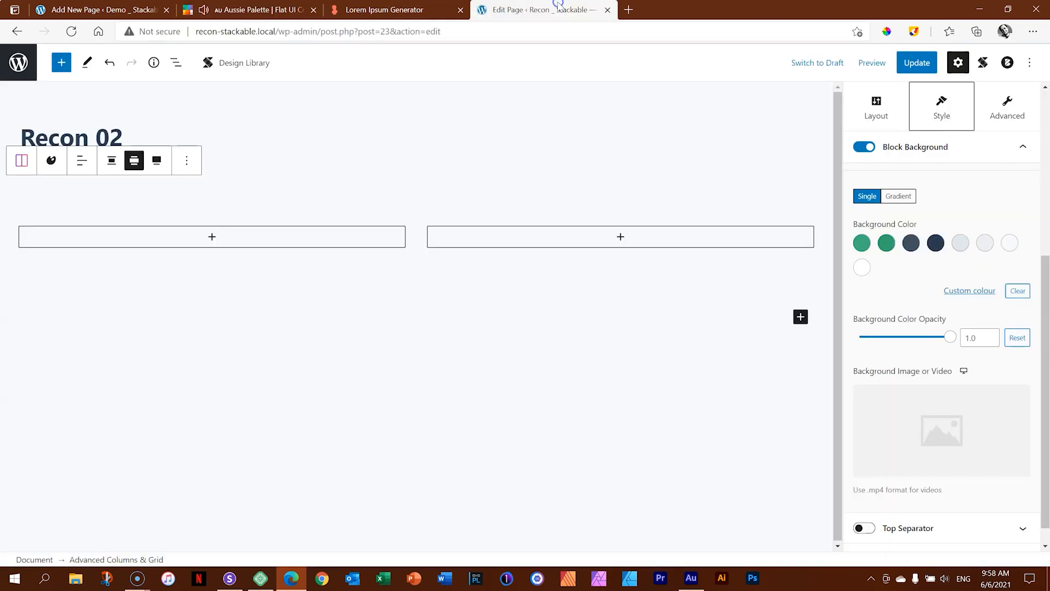
{"action": "left_click", "coordinate": [970, 290]}
{"action": "double_click", "coordinate": [830, 461]}
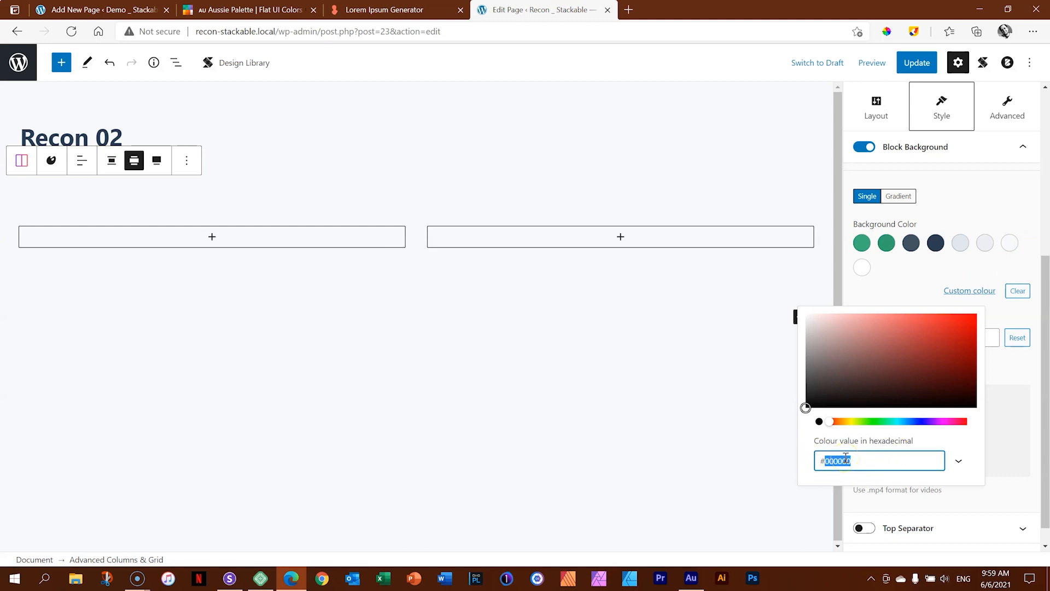
{"action": "key", "text": "ctrl+v"}
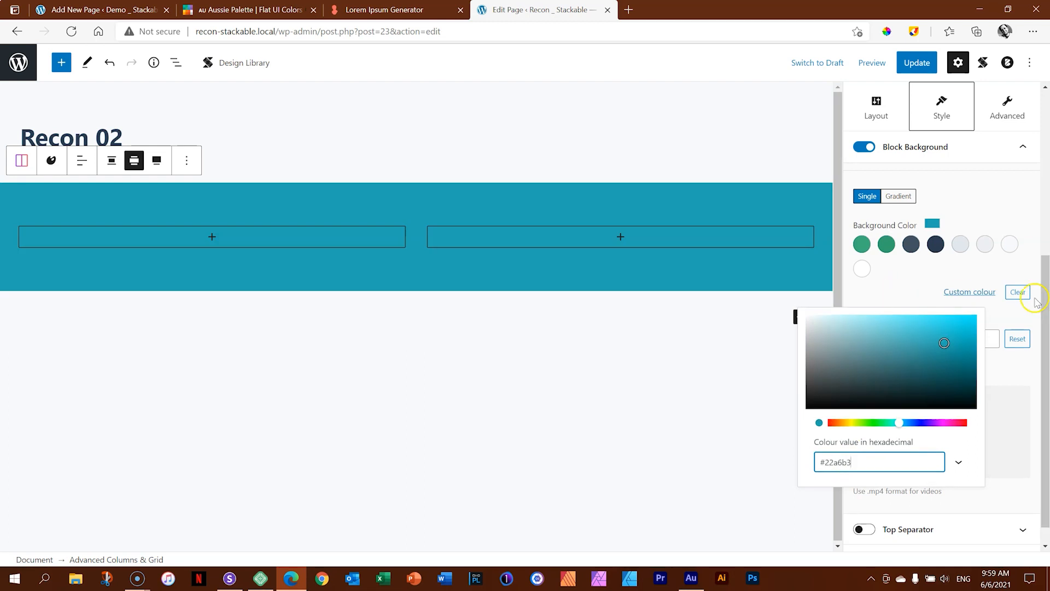
{"action": "left_click", "coordinate": [971, 273]}
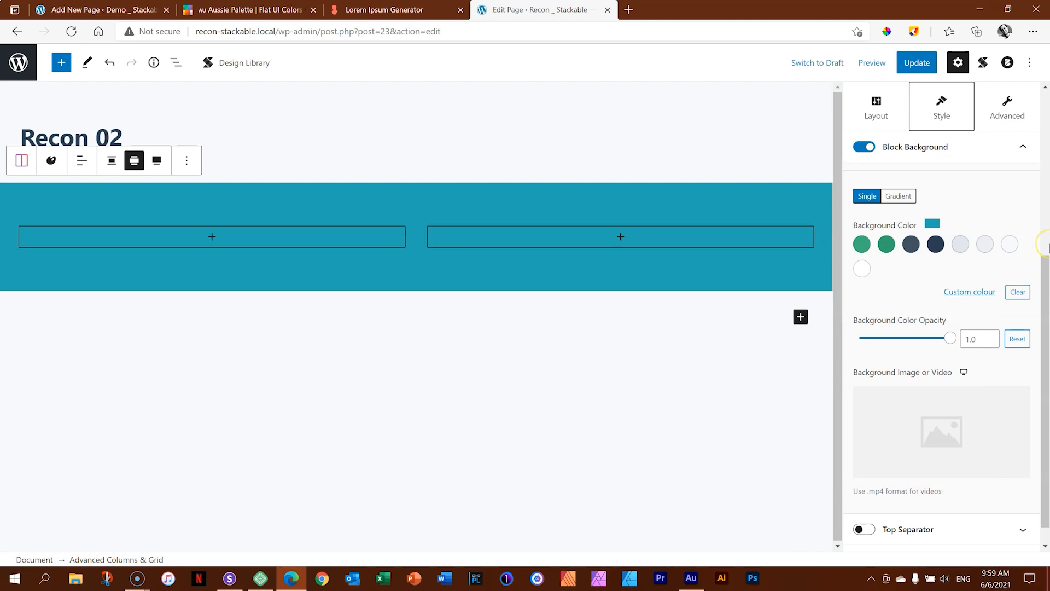
- Insert a Stackable Advanced Heading block in the first column of the teal section
{"action": "left_click_drag", "start_coordinate": [1046, 258], "coordinate": [1045, 104]}
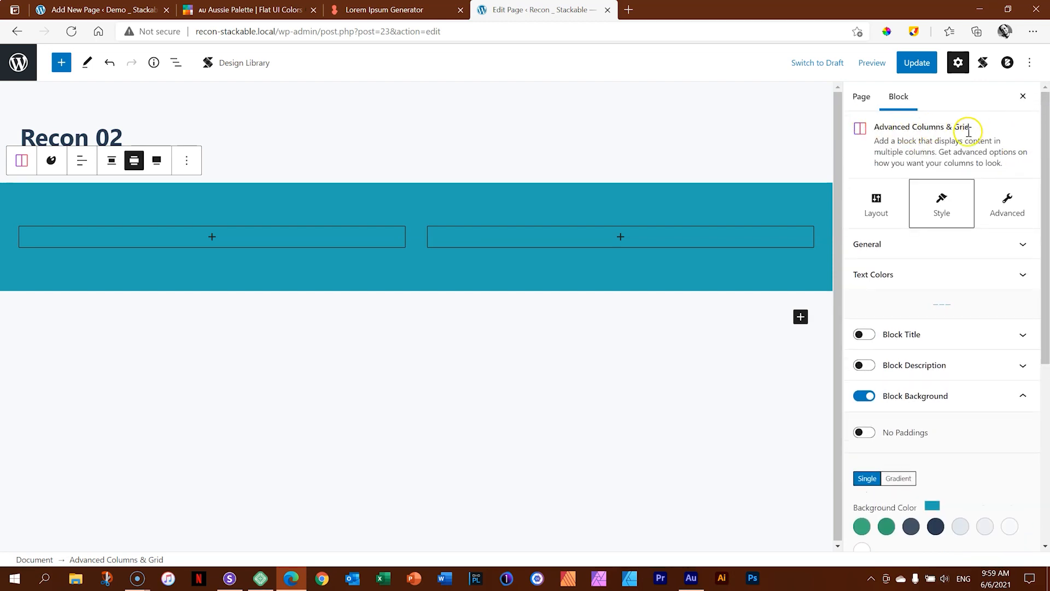
{"action": "left_click", "coordinate": [305, 242]}
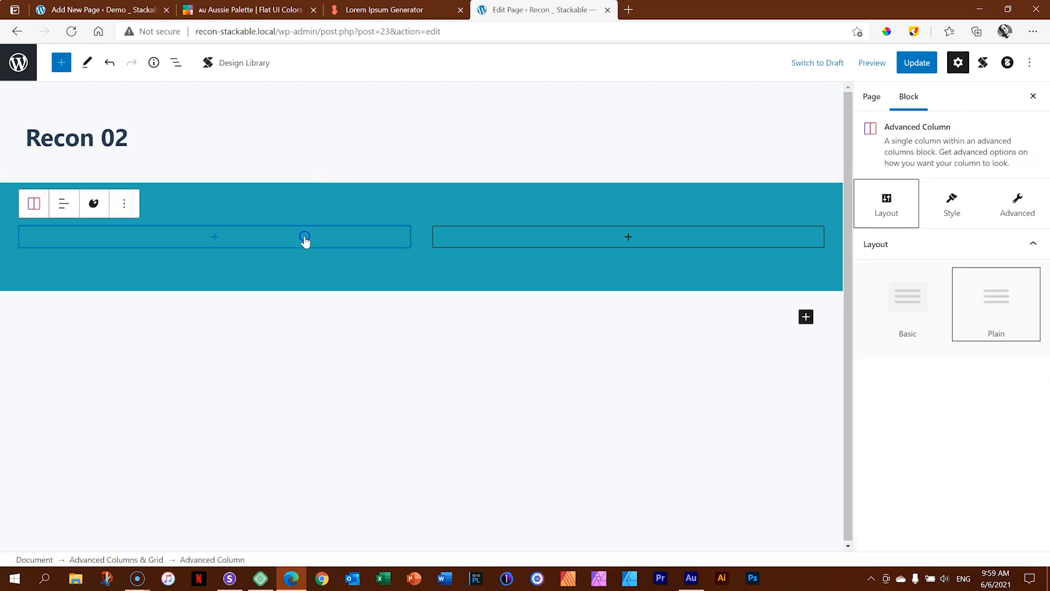
{"action": "left_click", "coordinate": [215, 239]}
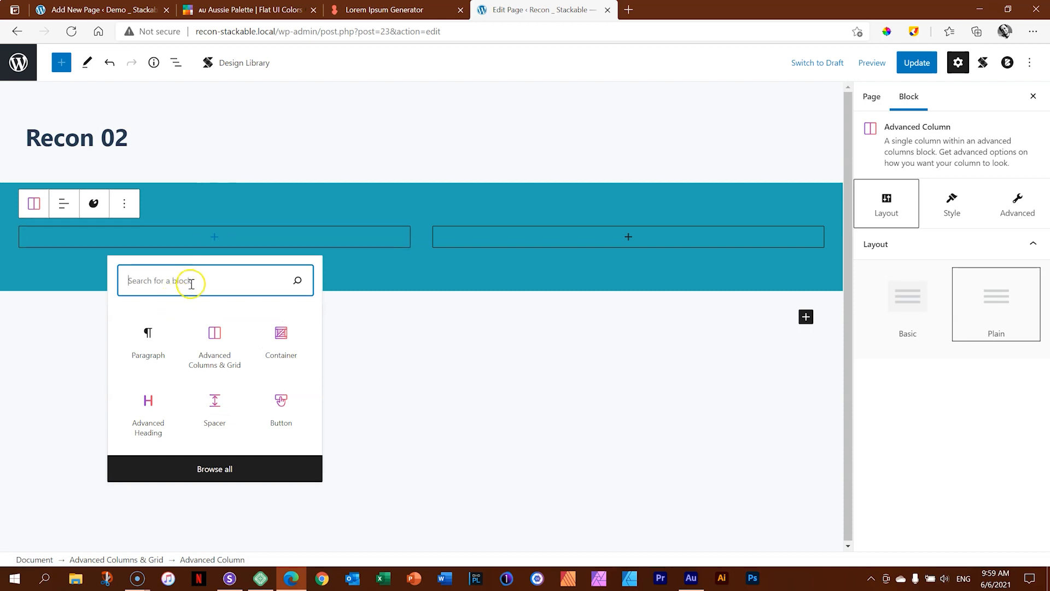
{"action": "type", "text": "headi"}
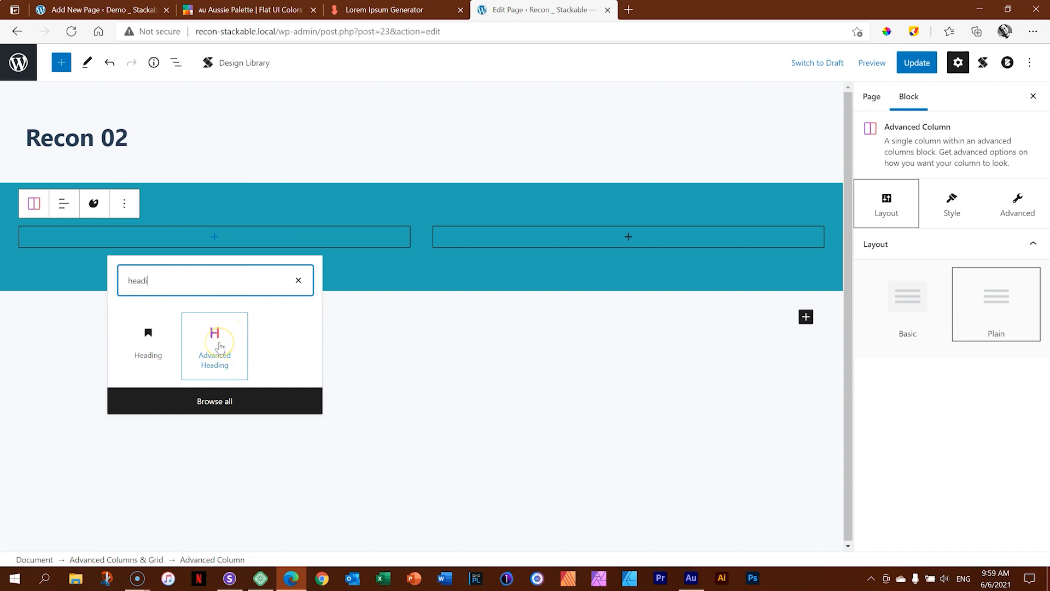
{"action": "left_click", "coordinate": [219, 346]}
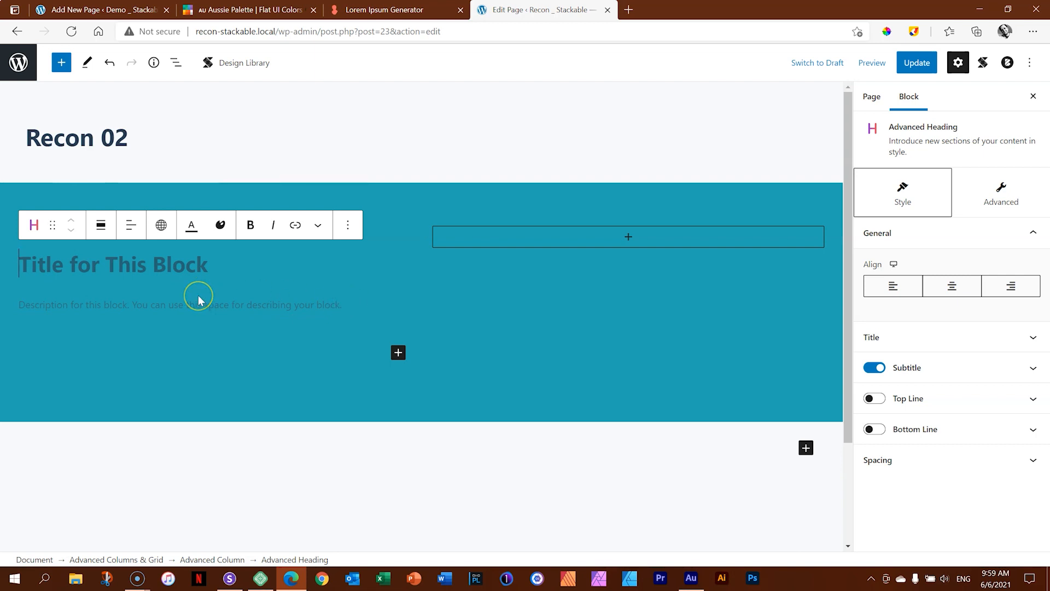
- Turn off the heading block's subtitle and enter "Lorem Ipsum Dolor" as its title
{"action": "left_click", "coordinate": [875, 368]}
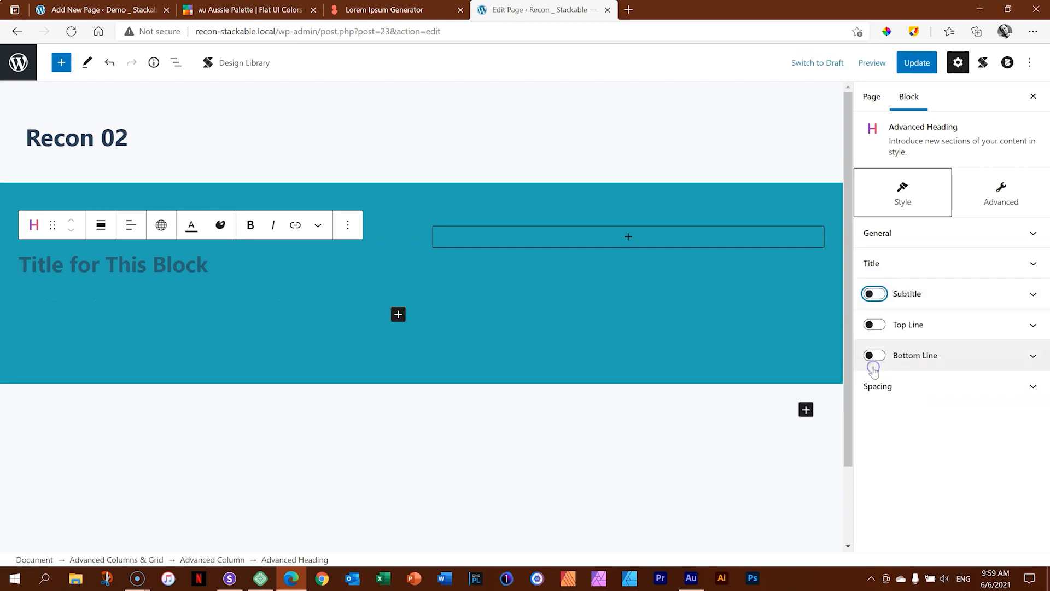
{"action": "left_click", "coordinate": [94, 264]}
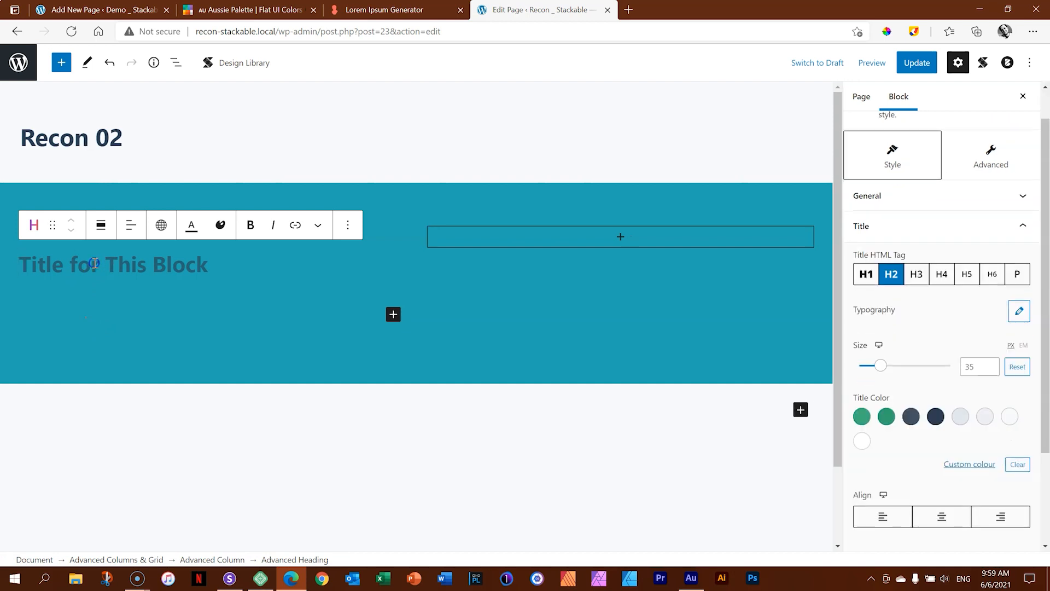
{"action": "type", "text": "Lorem Ipsum Dolor"}
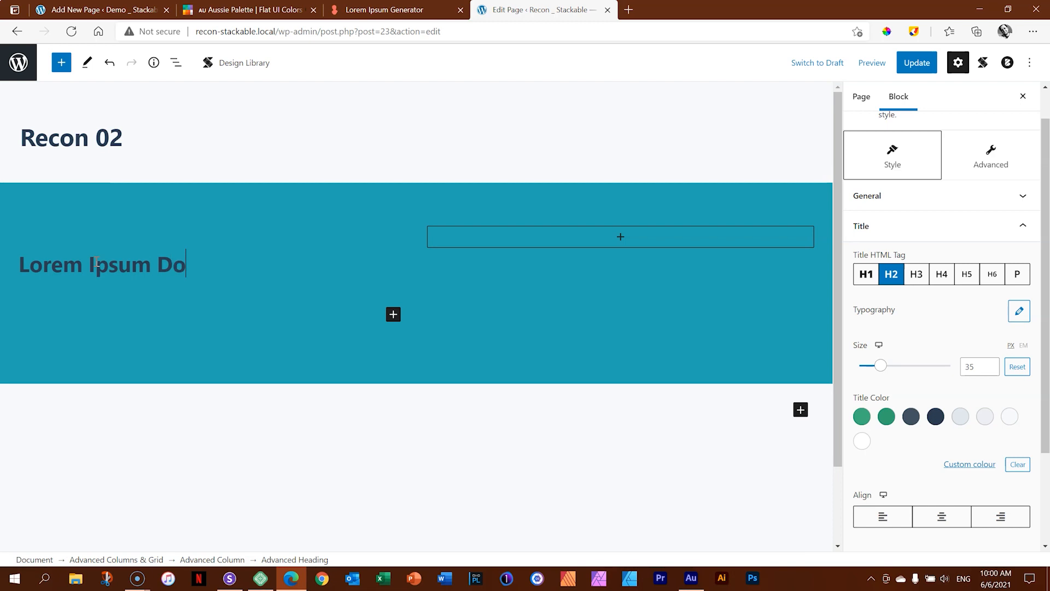
{"action": "left_click", "coordinate": [110, 265]}
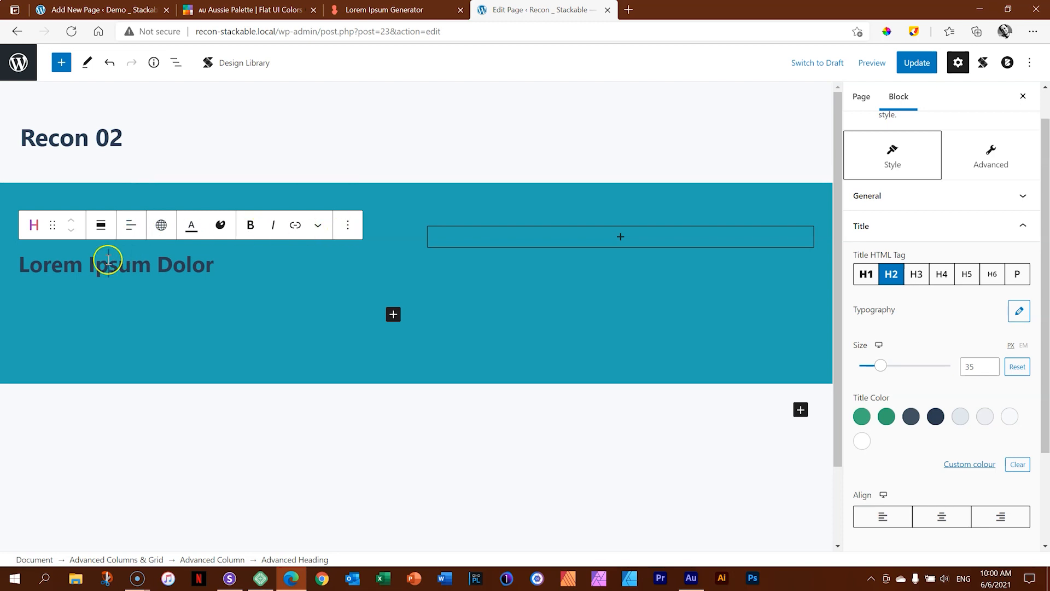
- Select the heading title, try centre alignment on it and align the text left again
{"action": "triple_click", "coordinate": [108, 262]}
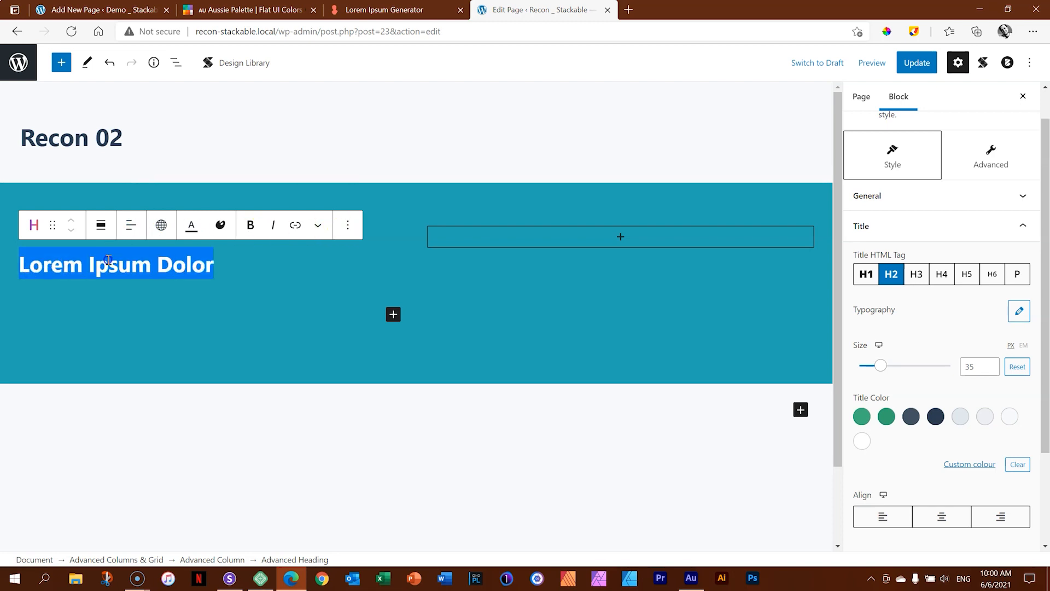
{"action": "left_click", "coordinate": [131, 224]}
{"action": "left_click", "coordinate": [142, 290]}
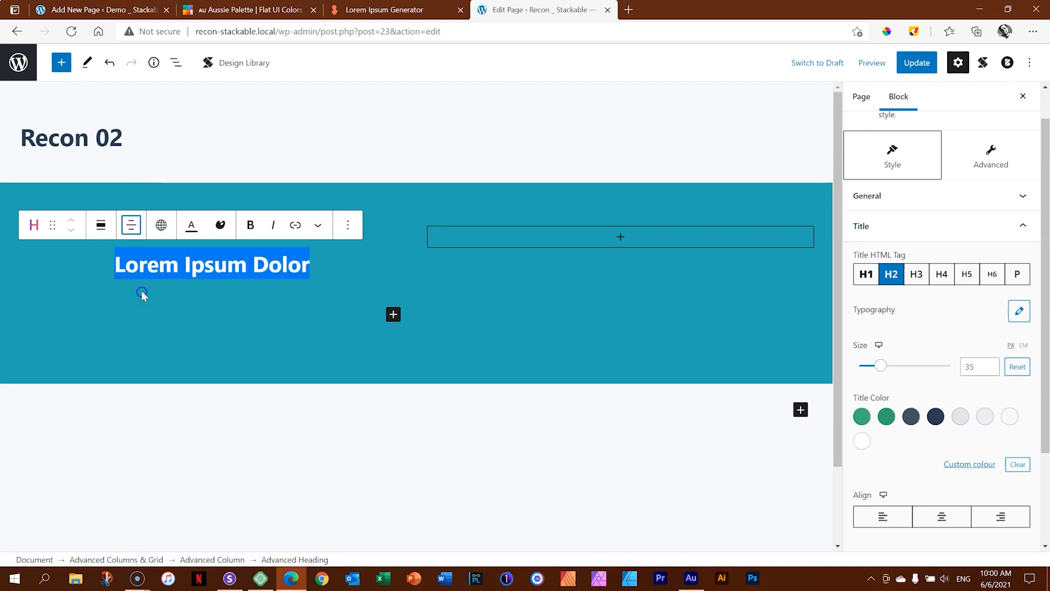
{"action": "left_click", "coordinate": [131, 225]}
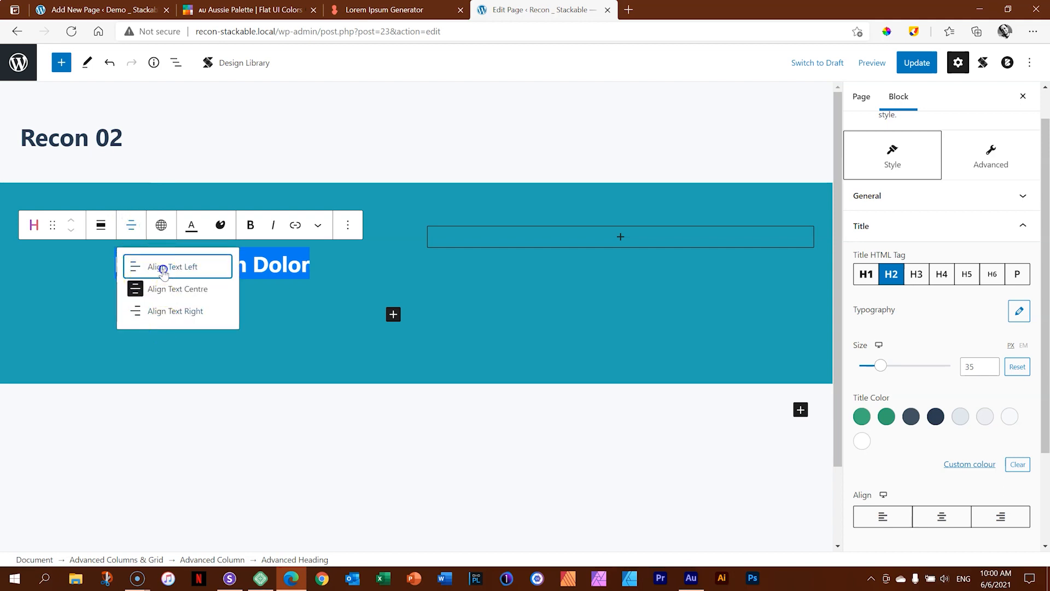
{"action": "left_click", "coordinate": [158, 267]}
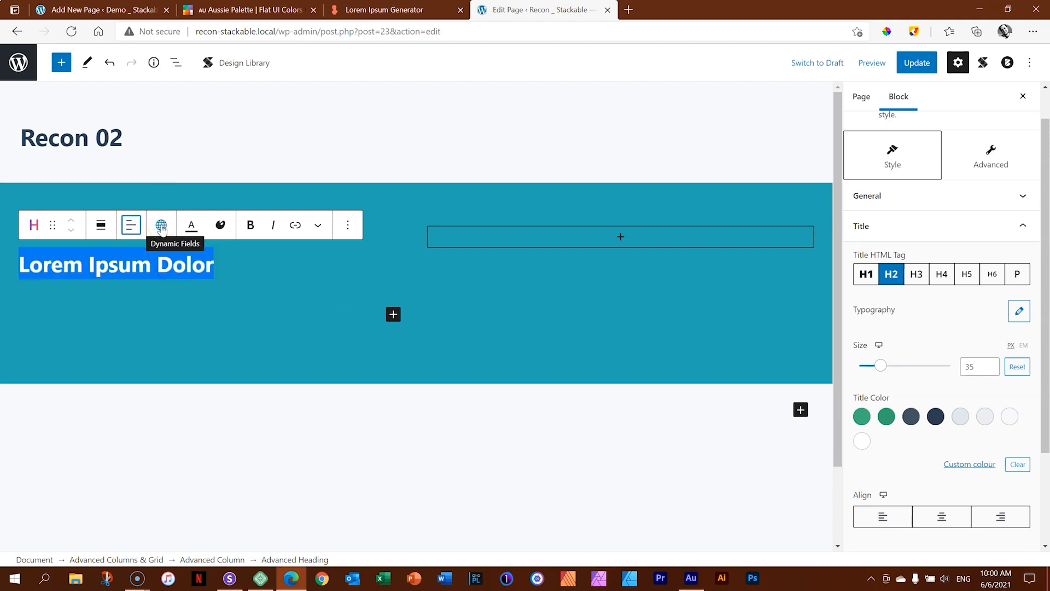
- Set the selected title's text colour to white, Palette Color 8
{"action": "left_click", "coordinate": [192, 229]}
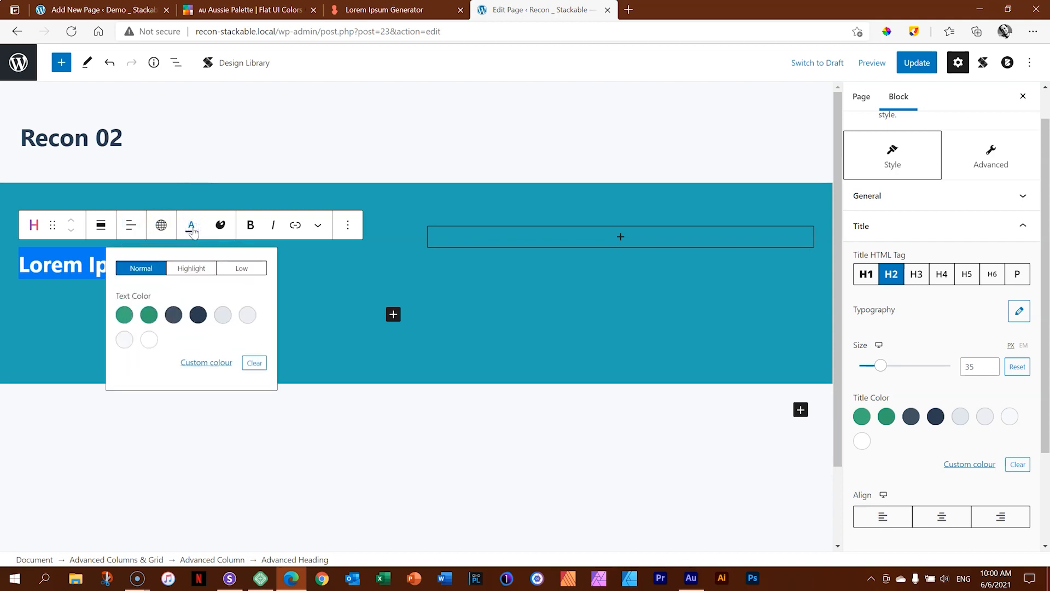
{"action": "left_click", "coordinate": [149, 340]}
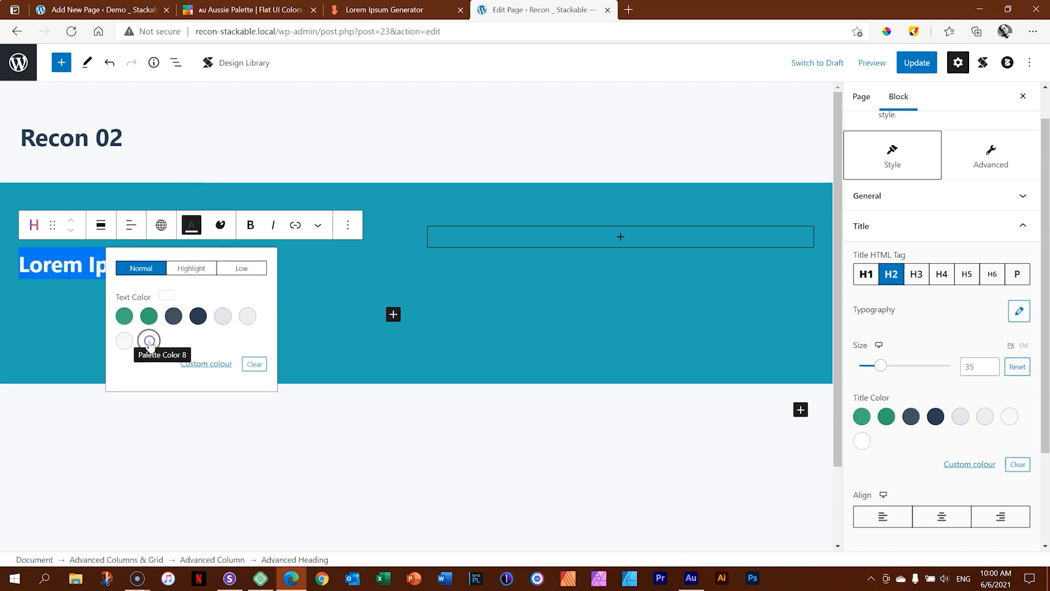
{"action": "left_click", "coordinate": [194, 229]}
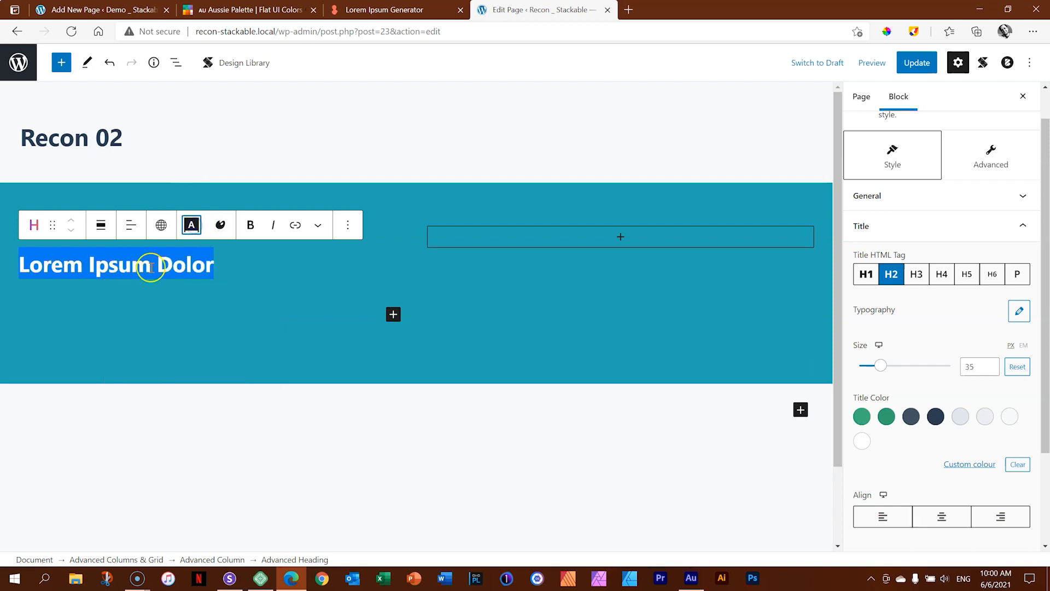
{"action": "left_click", "coordinate": [221, 227]}
{"action": "left_click", "coordinate": [224, 229]}
{"action": "left_click", "coordinate": [221, 229]}
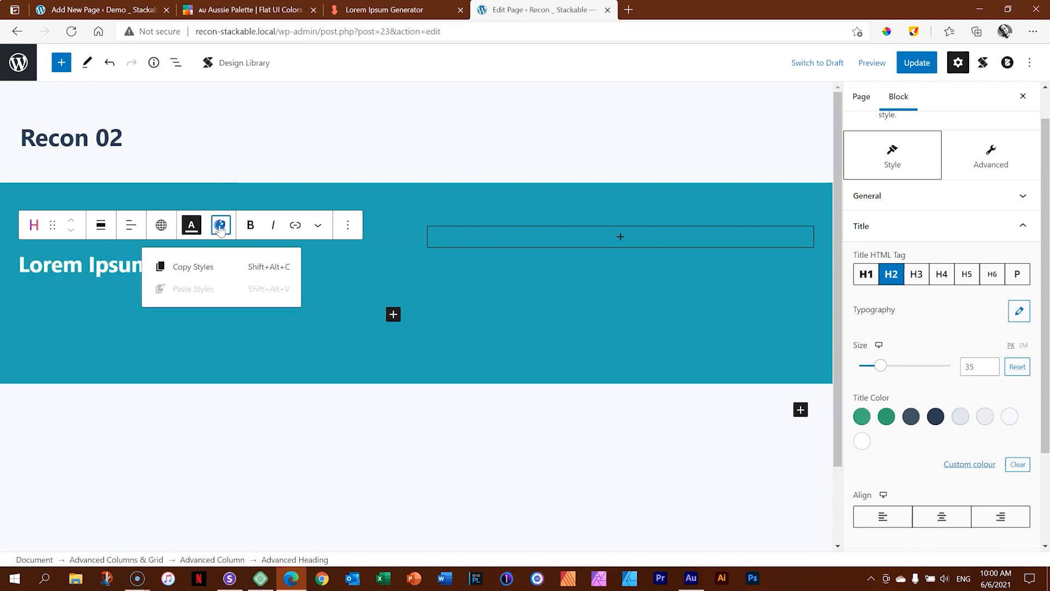
{"action": "left_click", "coordinate": [218, 229]}
{"action": "left_click", "coordinate": [348, 225]}
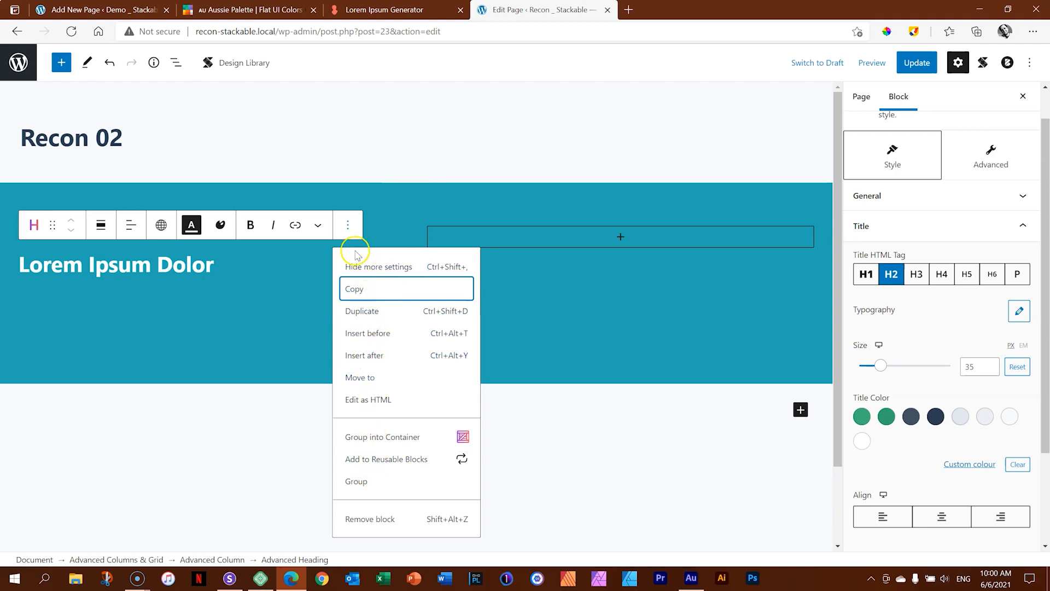
{"action": "left_click", "coordinate": [346, 230]}
{"action": "triple_click", "coordinate": [178, 263]}
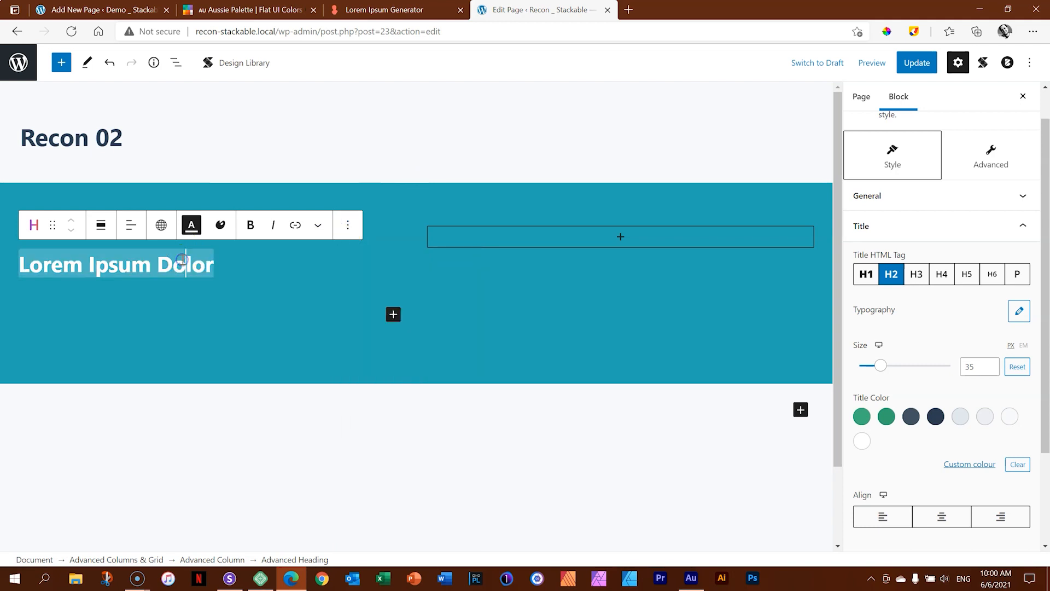
- Change the heading block's title HTML tag to H3
{"action": "left_click_drag", "start_coordinate": [1045, 174], "coordinate": [1047, 131]}
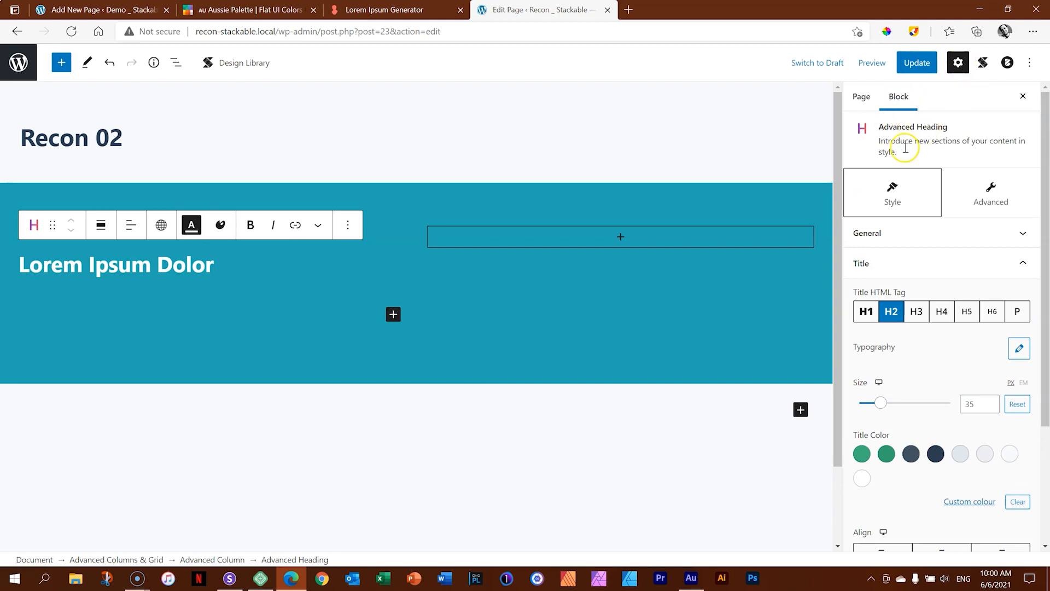
{"action": "left_click", "coordinate": [1017, 232]}
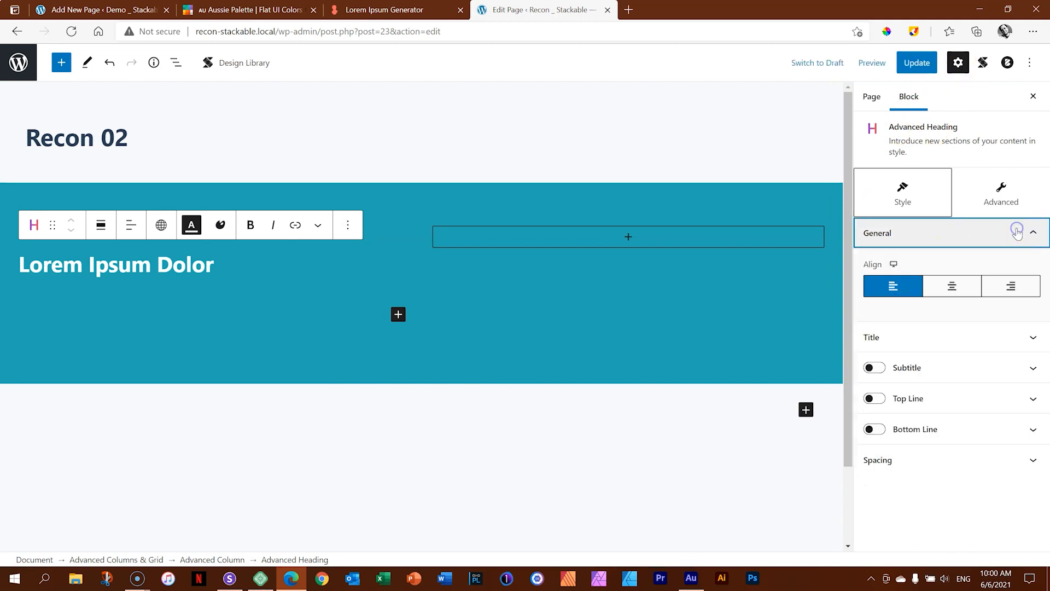
{"action": "left_click", "coordinate": [917, 231]}
{"action": "left_click", "coordinate": [913, 263]}
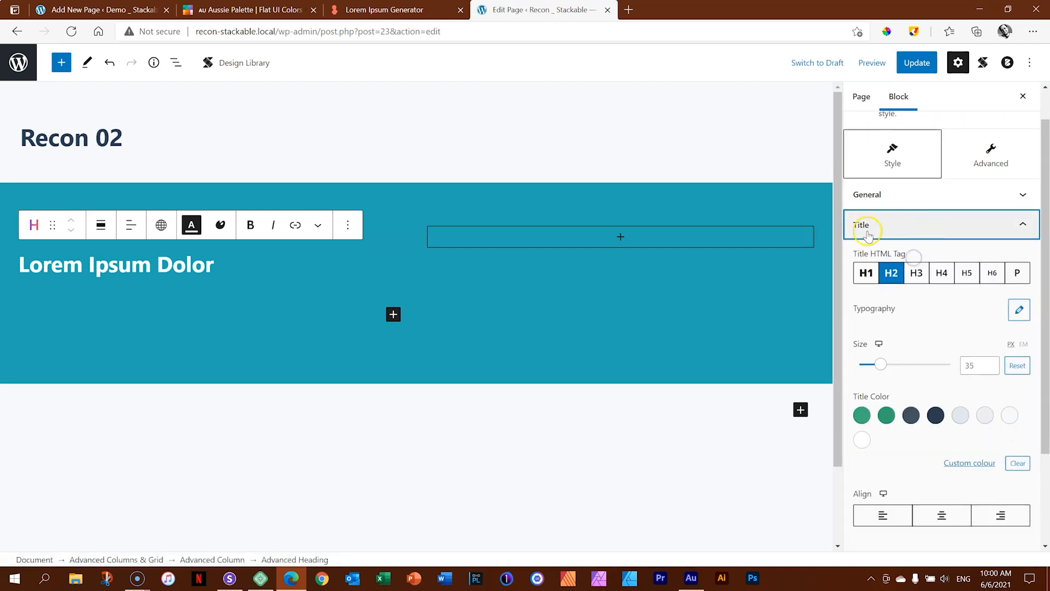
{"action": "left_click", "coordinate": [918, 278]}
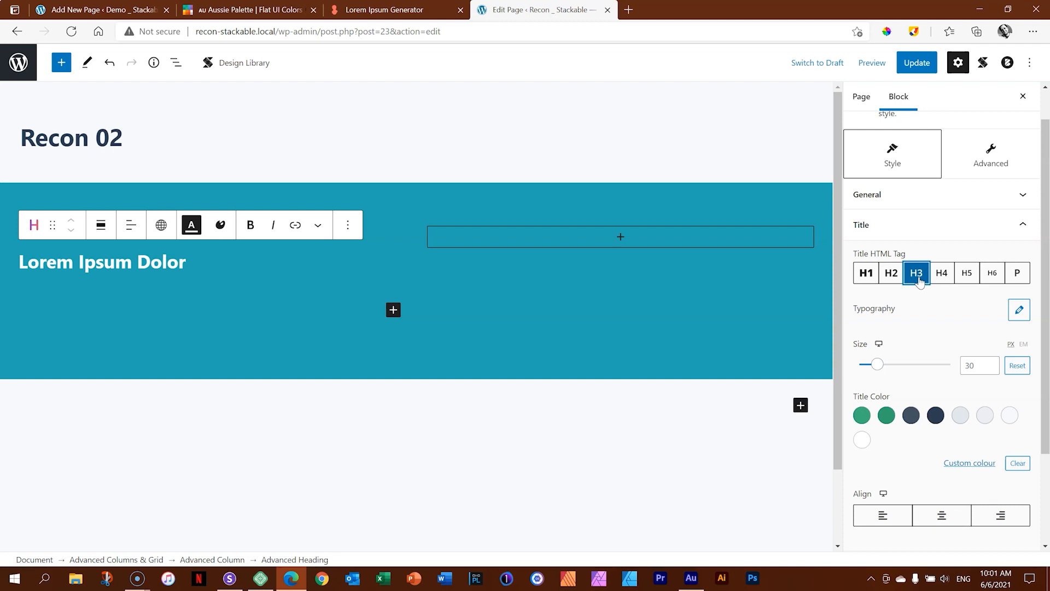
{"action": "left_click", "coordinate": [1019, 310]}
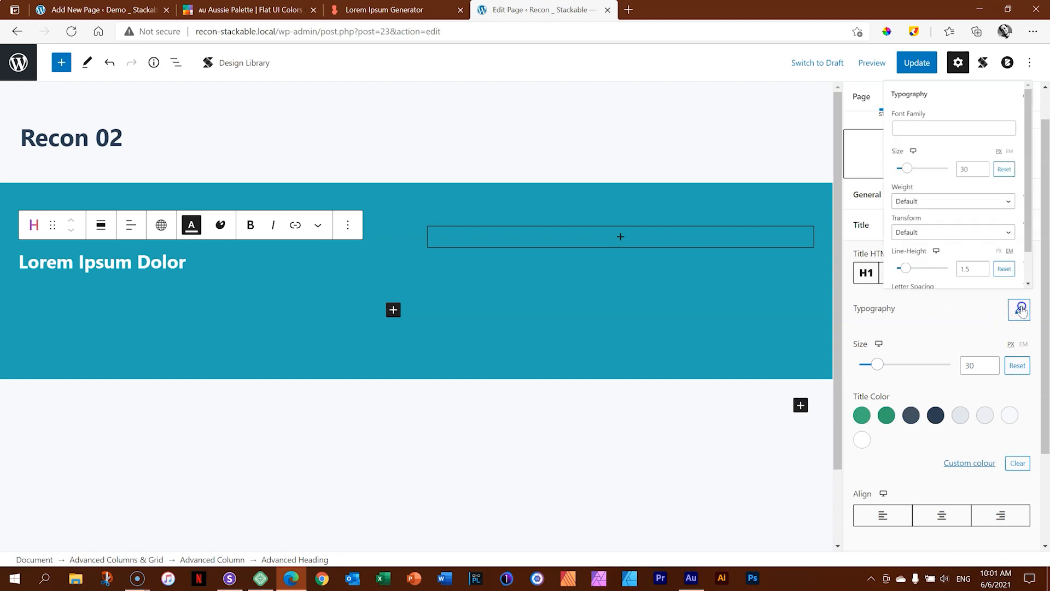
{"action": "left_click", "coordinate": [908, 102]}
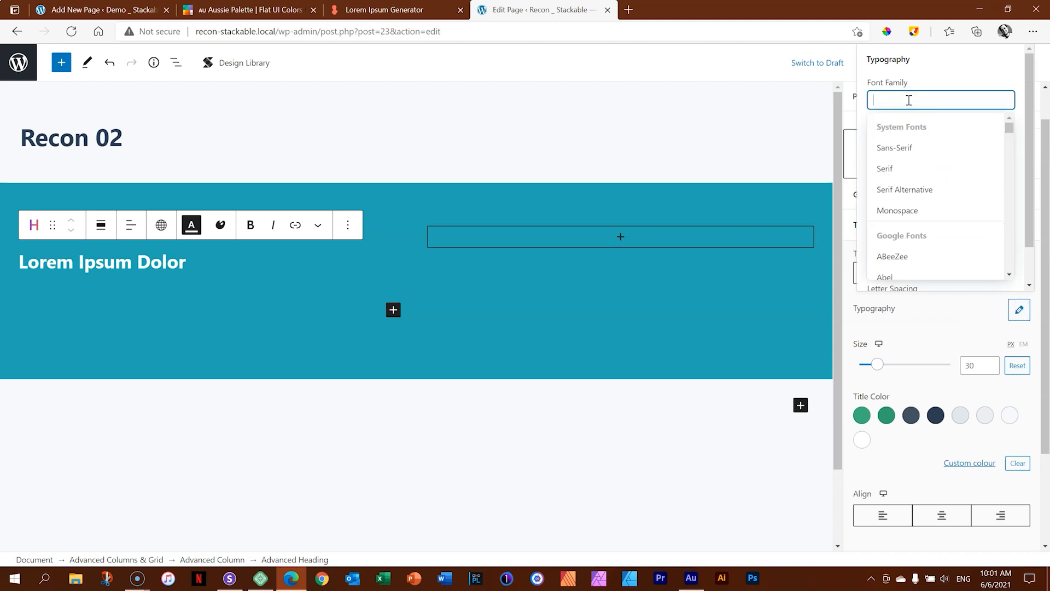
{"action": "left_click", "coordinate": [955, 327]}
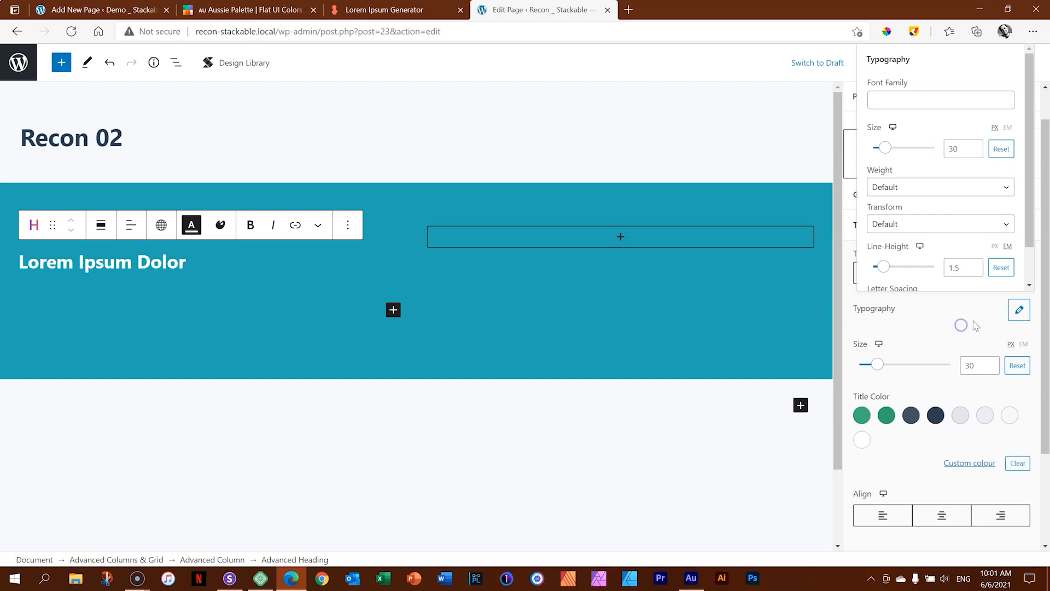
{"action": "left_click", "coordinate": [1014, 314]}
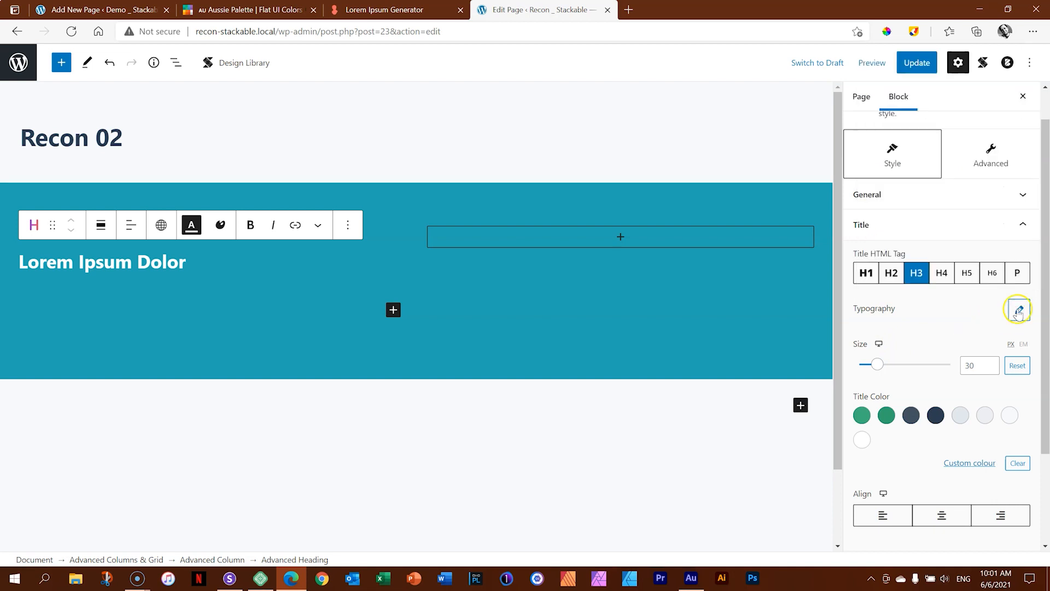
{"action": "scroll", "coordinate": [1018, 312], "scroll_direction": "up", "scroll_amount": 1}
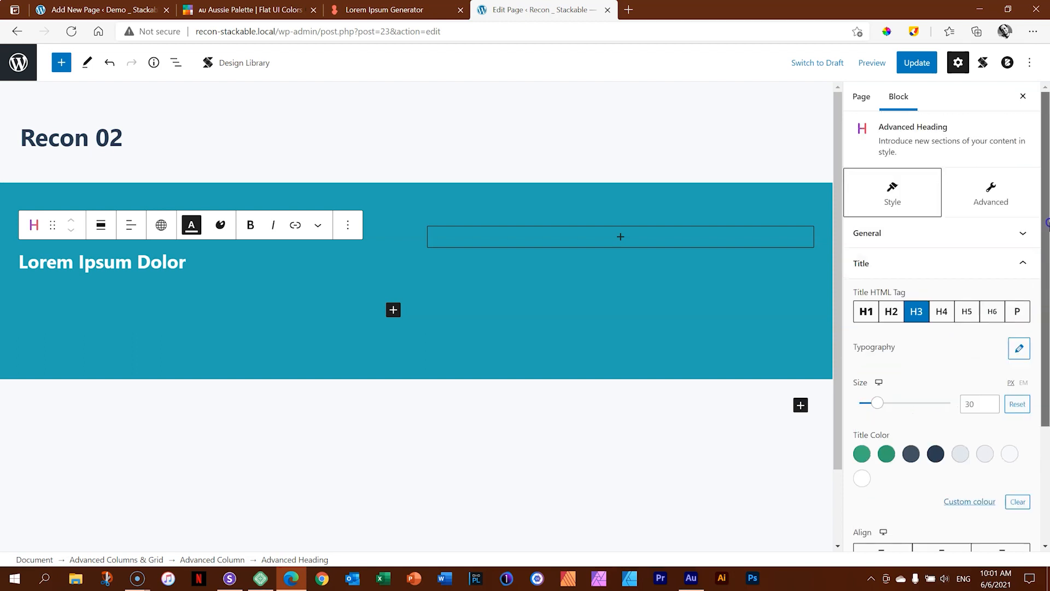
- In Stackable's Global Typography settings, set the Heading 1 font family to the Google font Work Sans
{"action": "left_click", "coordinate": [987, 64]}
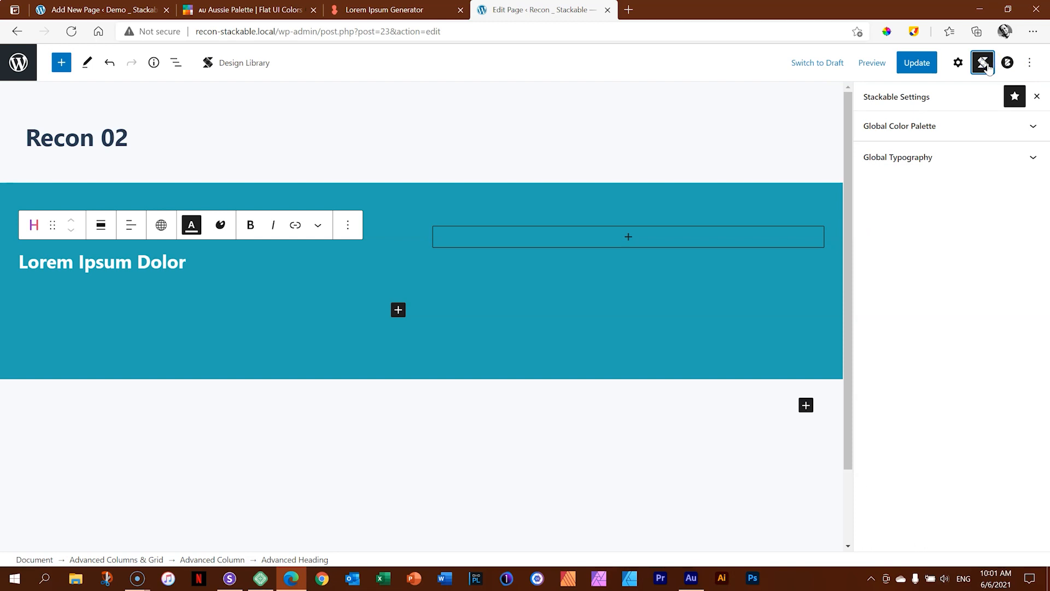
{"action": "left_click", "coordinate": [895, 163]}
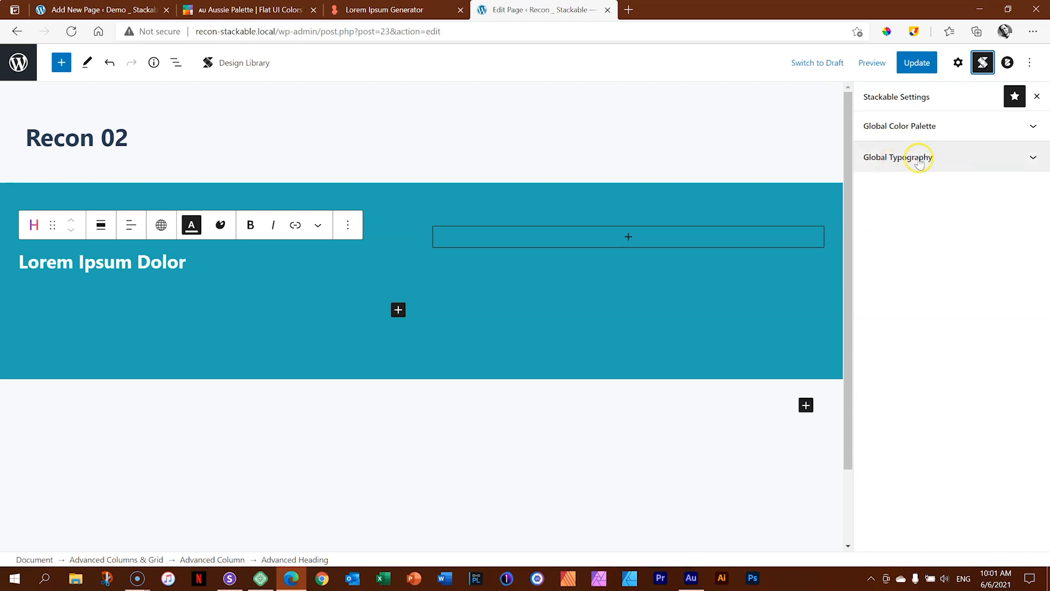
{"action": "left_click", "coordinate": [919, 159]}
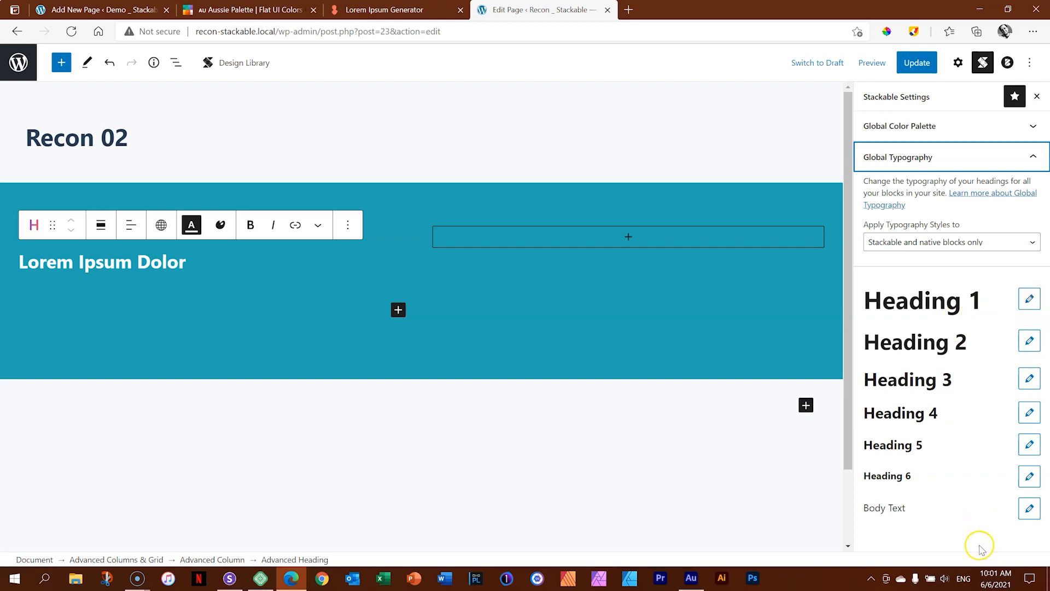
{"action": "left_click", "coordinate": [1030, 304]}
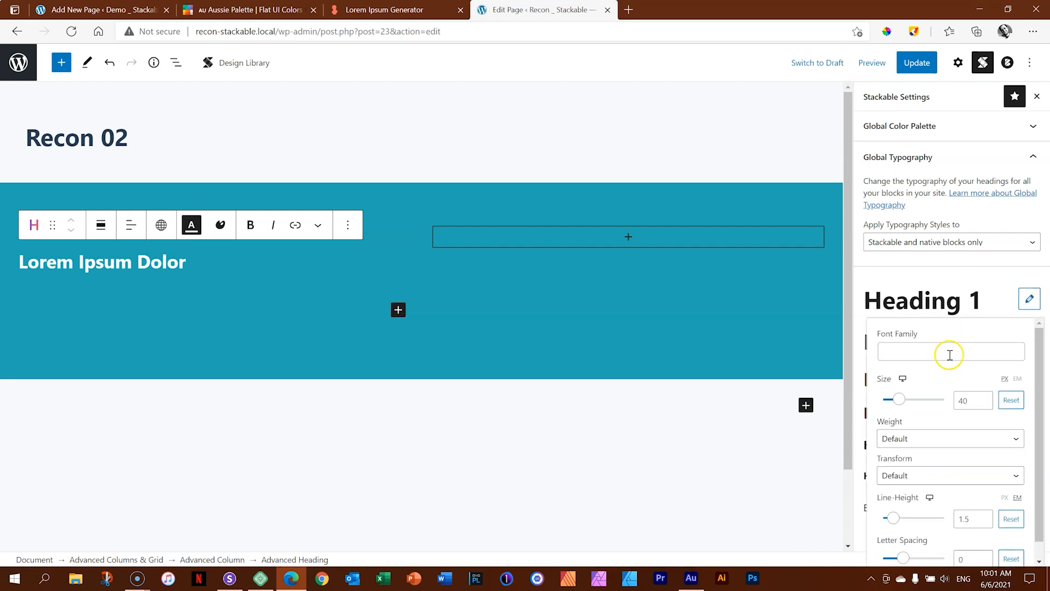
{"action": "left_click", "coordinate": [950, 354]}
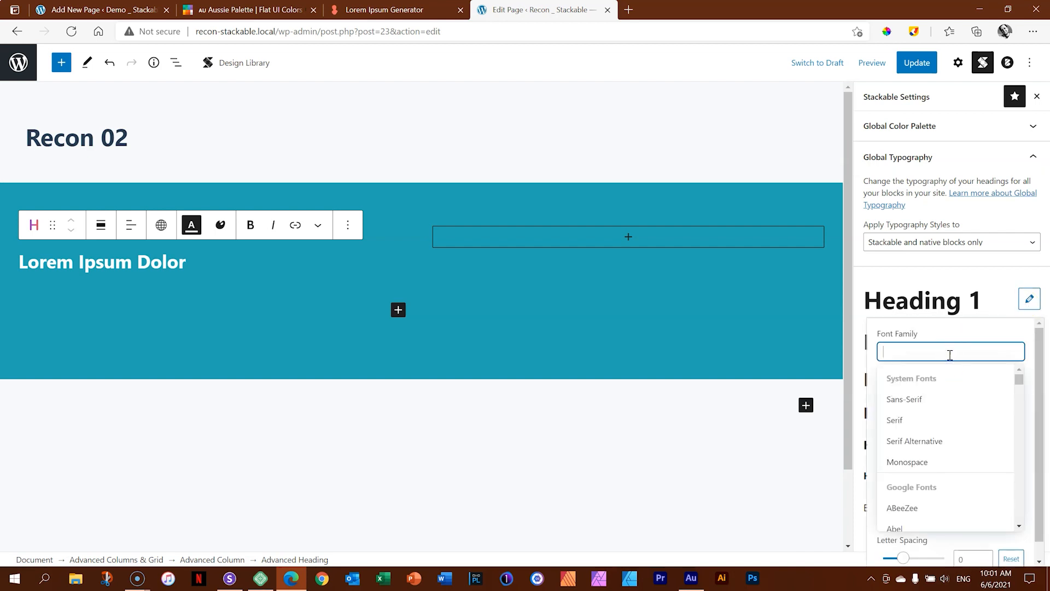
{"action": "type", "text": "work sans"}
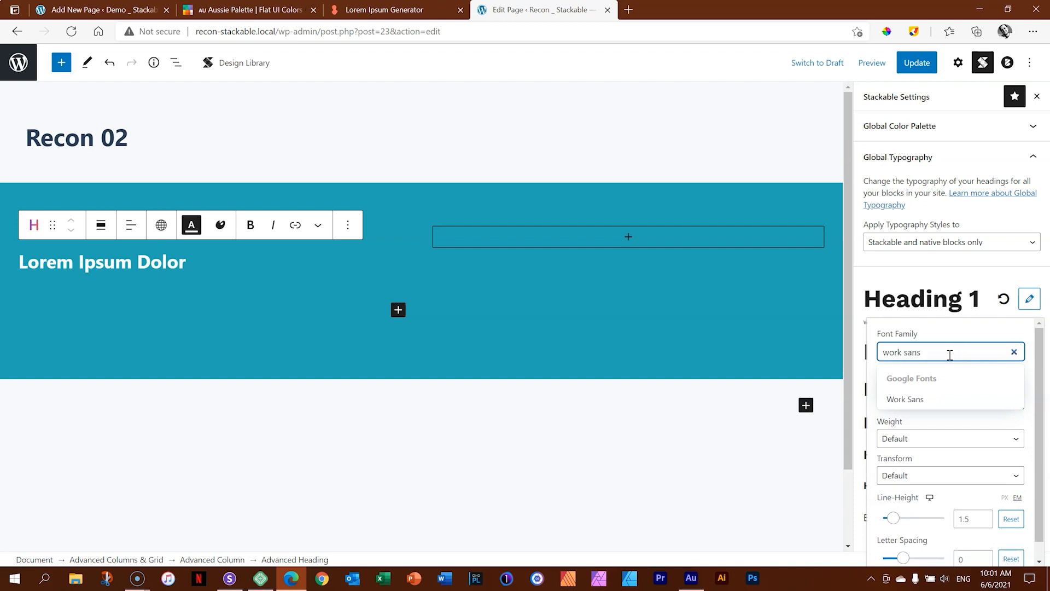
{"action": "left_click", "coordinate": [906, 399]}
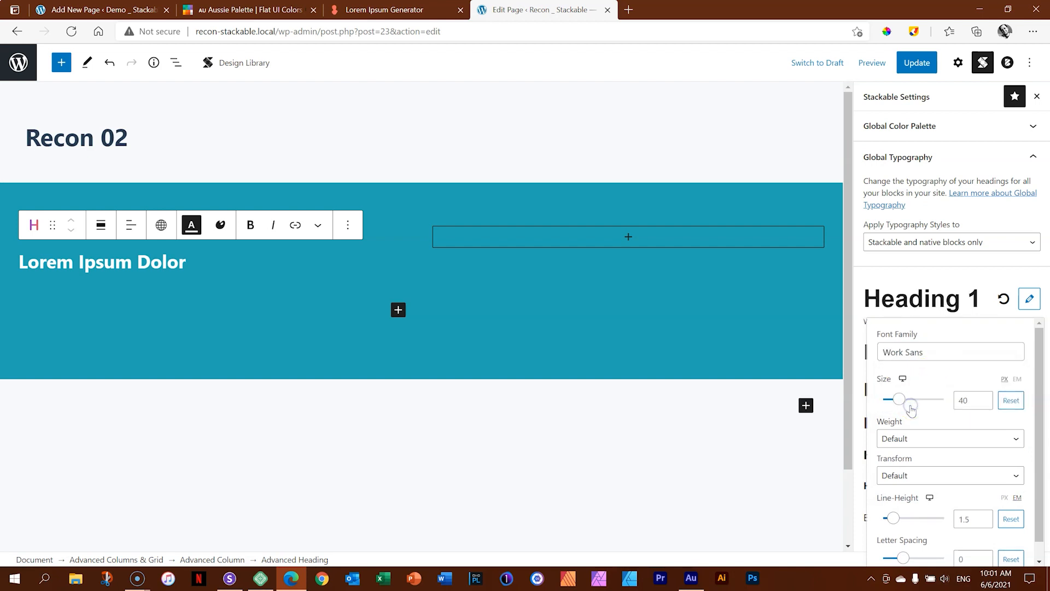
- Set the global Heading 2 font family to the Google font Work Sans
{"action": "left_click", "coordinate": [1031, 300]}
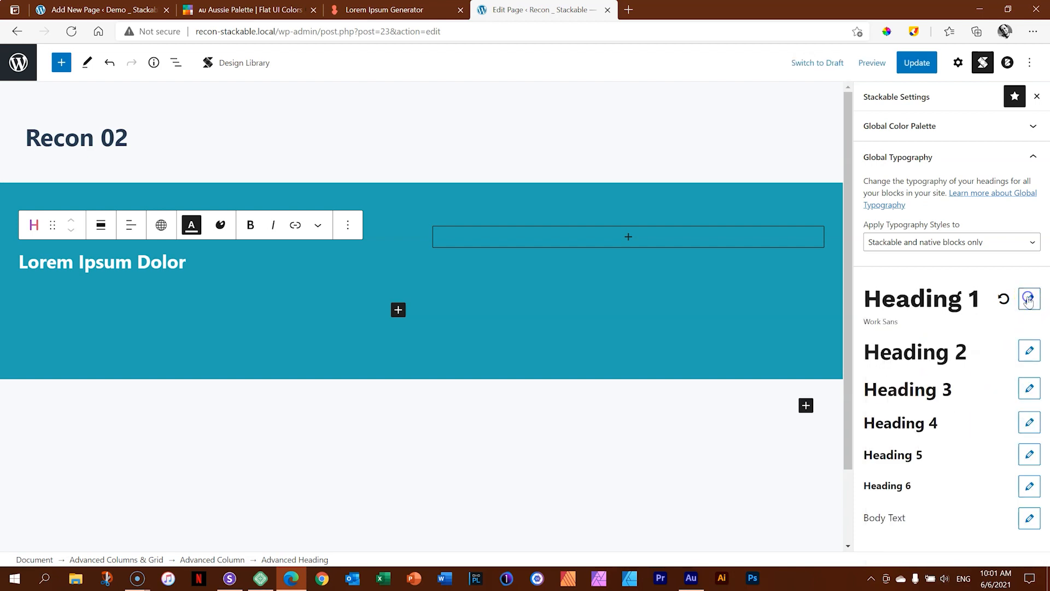
{"action": "left_click", "coordinate": [1029, 353]}
{"action": "left_click", "coordinate": [961, 100]}
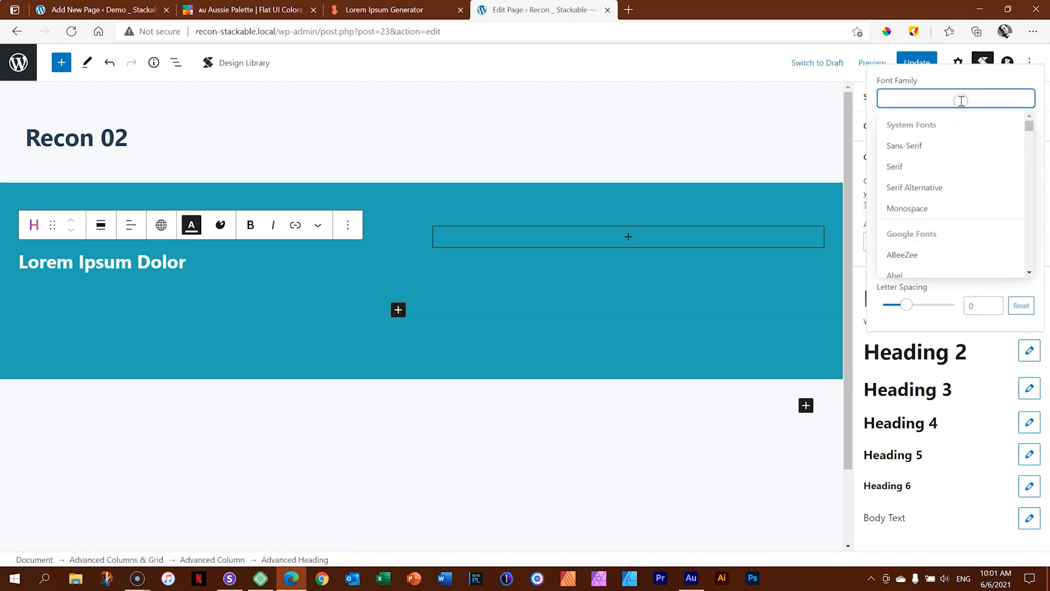
{"action": "type", "text": "work sans"}
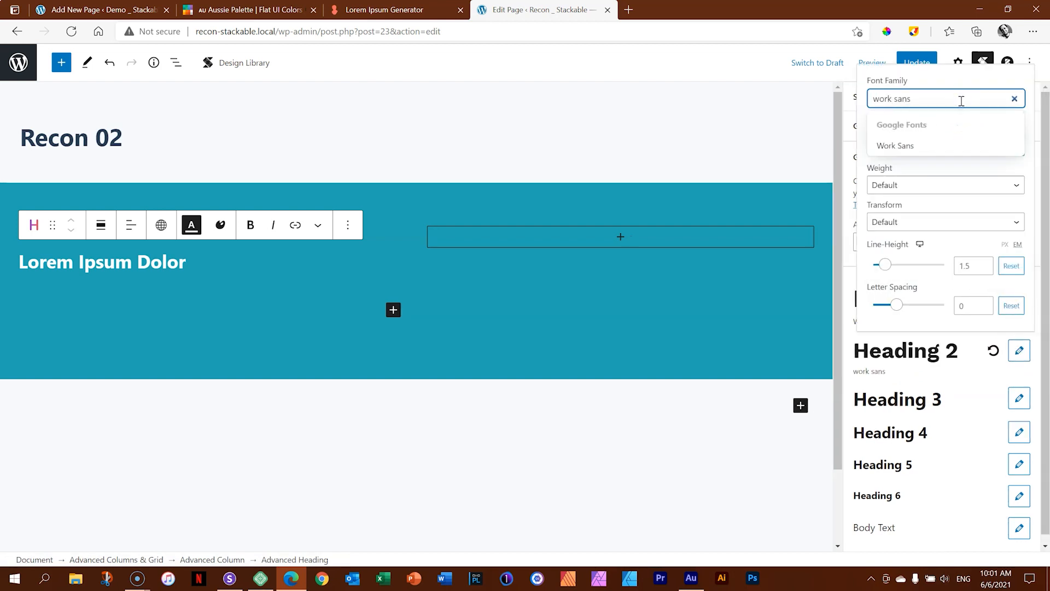
{"action": "left_click", "coordinate": [896, 146]}
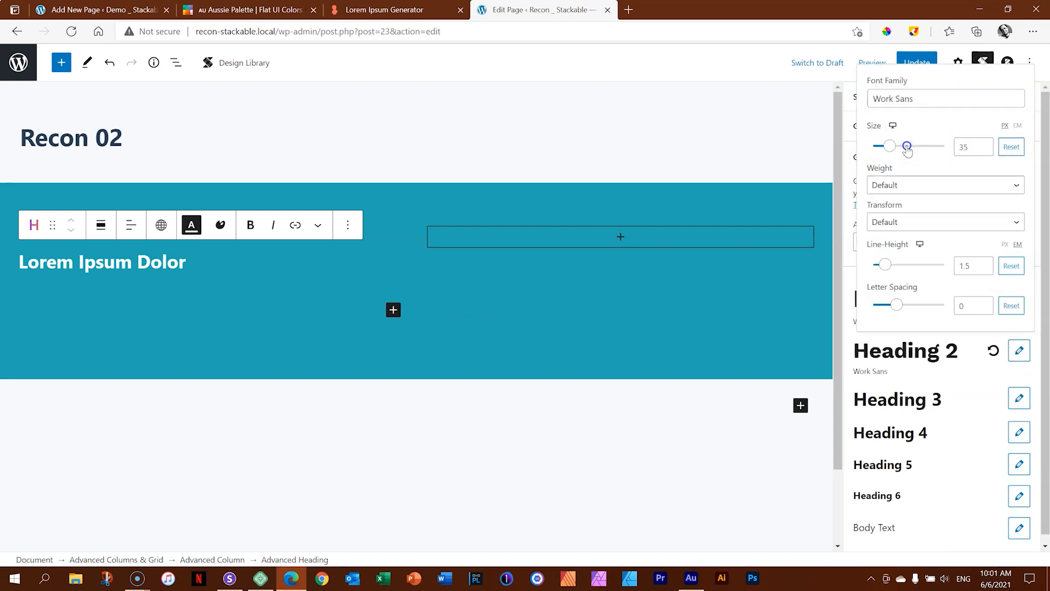
- Set the global Heading 3 font family to the Google font Work Sans
{"action": "left_click", "coordinate": [1021, 396]}
{"action": "left_click", "coordinate": [914, 147]}
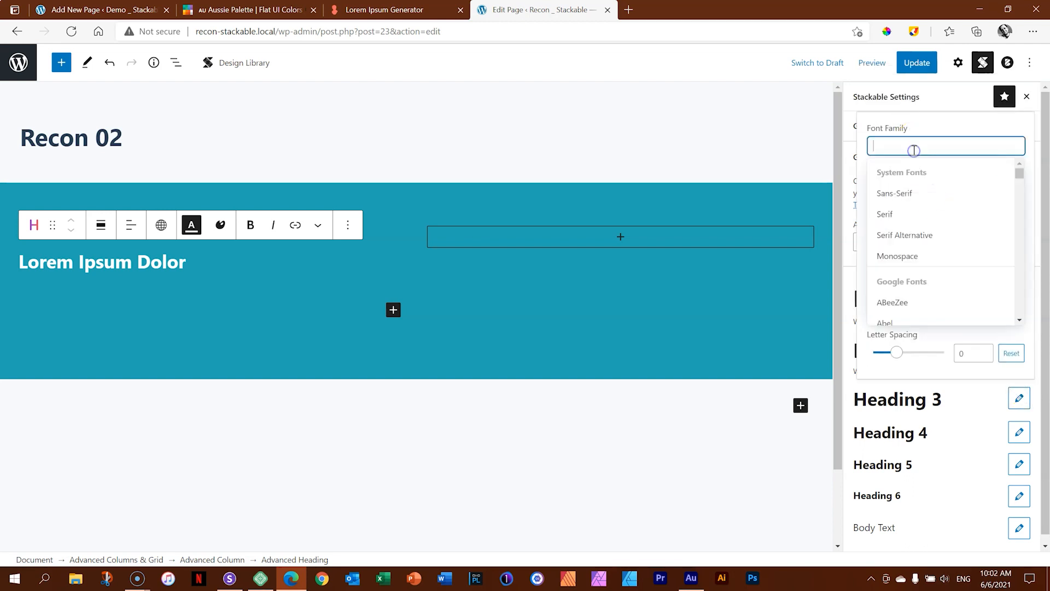
{"action": "type", "text": "work sans"}
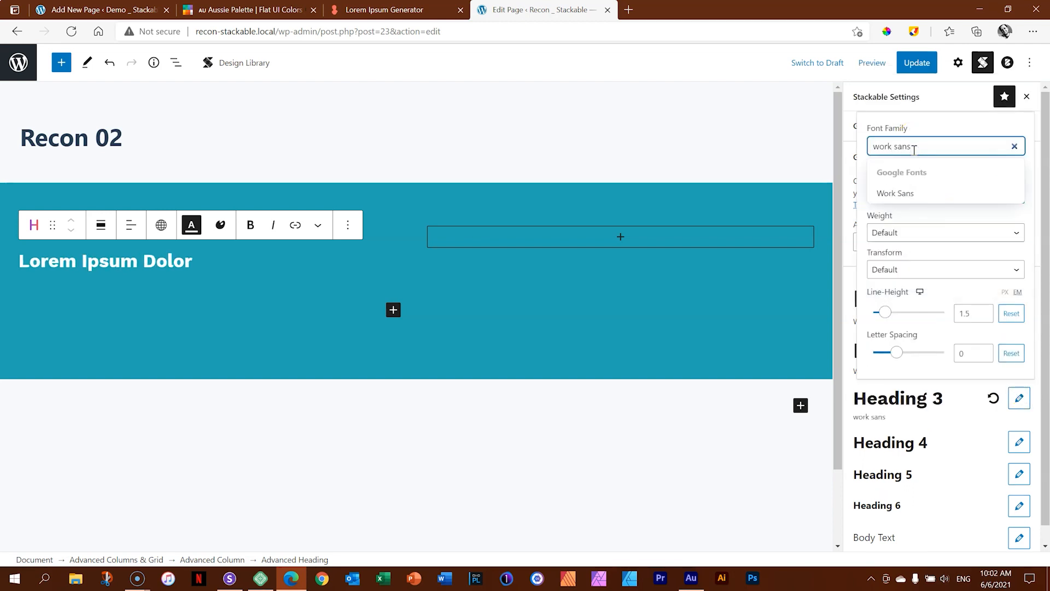
{"action": "left_click", "coordinate": [895, 193]}
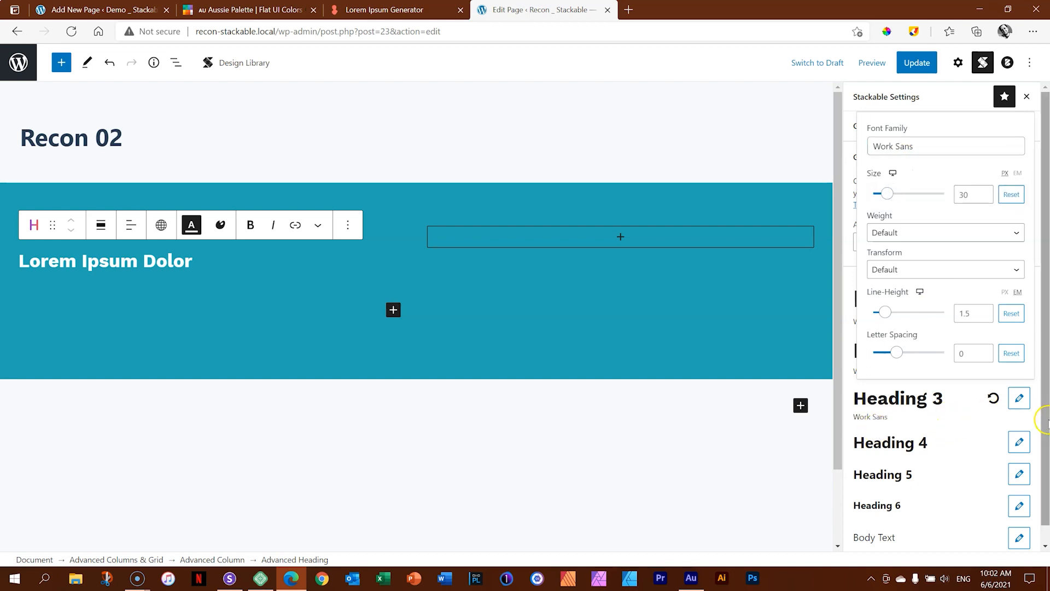
- Set the global Body Text font family to Work Sans and collapse the Global Typography settings
{"action": "left_click", "coordinate": [1010, 534]}
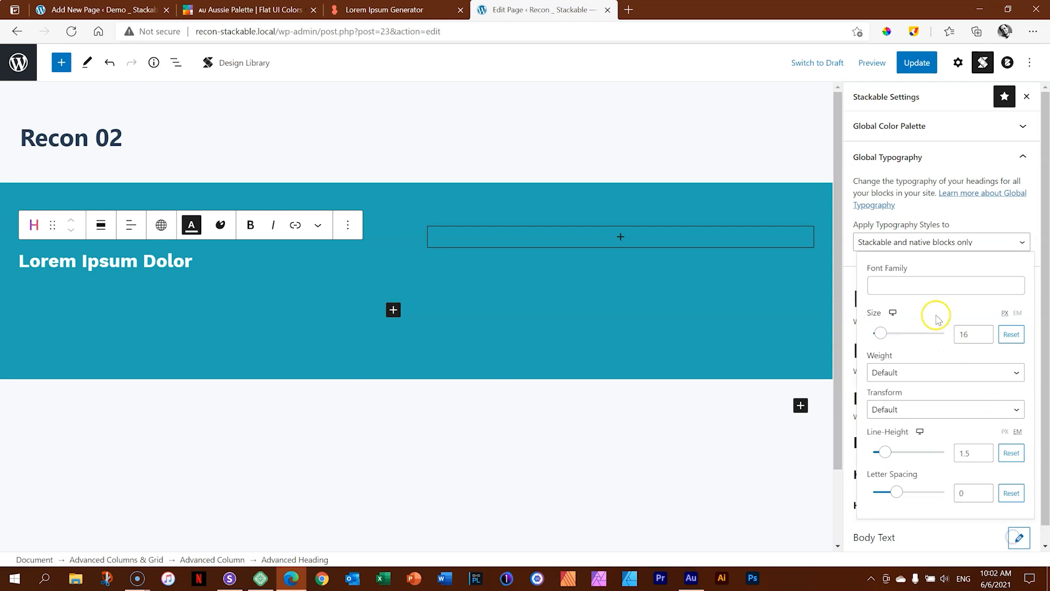
{"action": "left_click", "coordinate": [918, 291]}
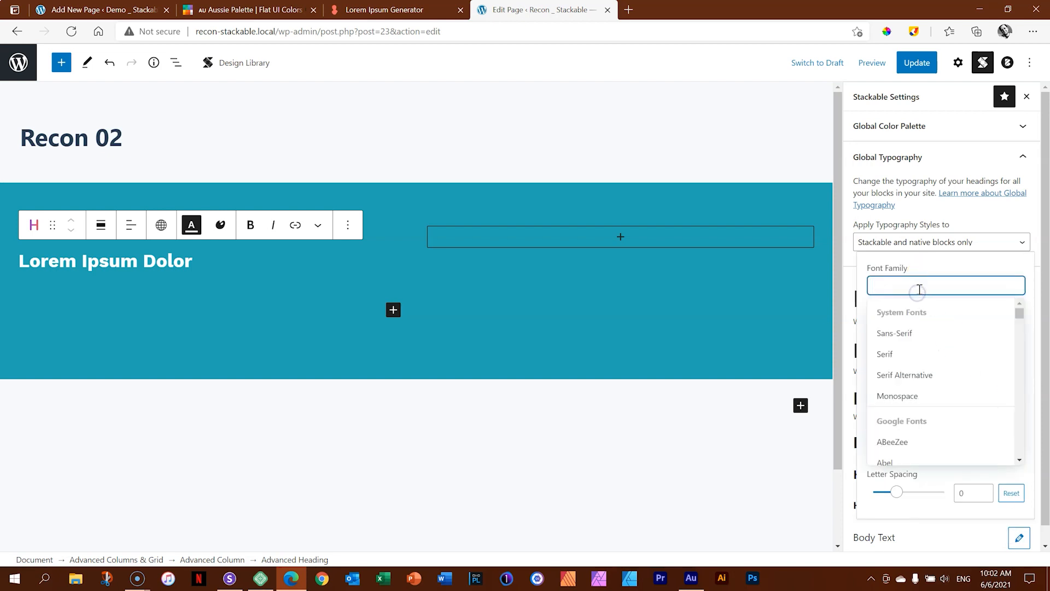
{"action": "type", "text": "work"}
{"action": "left_click", "coordinate": [898, 332]}
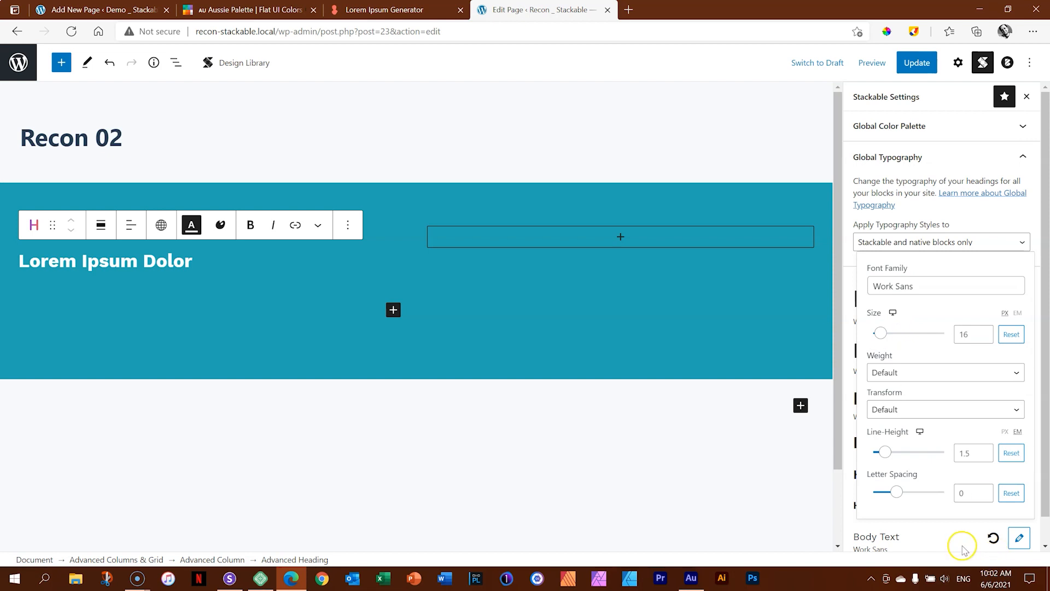
{"action": "left_click", "coordinate": [1020, 539]}
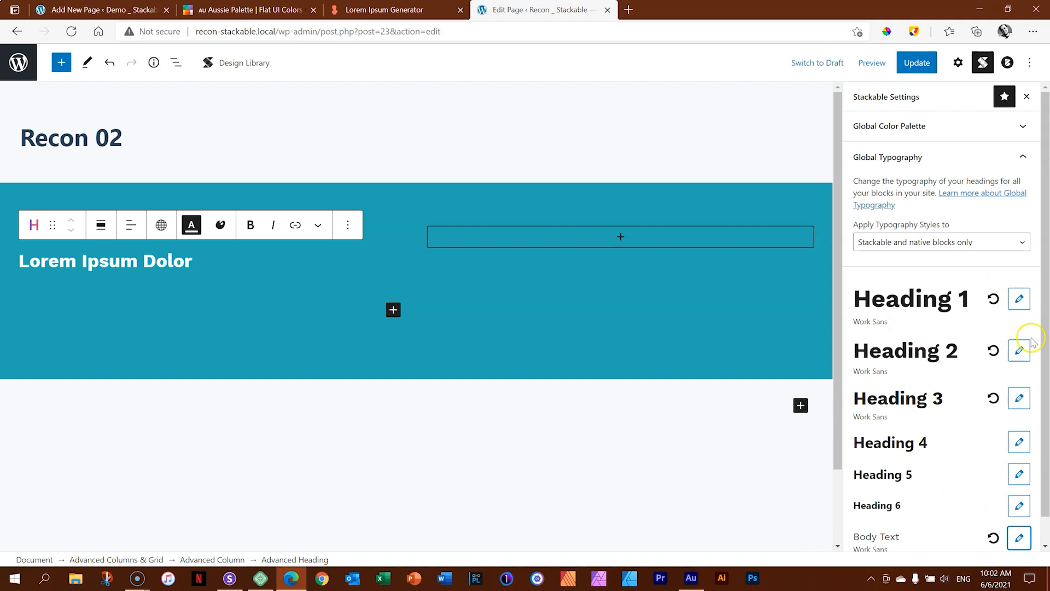
{"action": "left_click", "coordinate": [898, 157]}
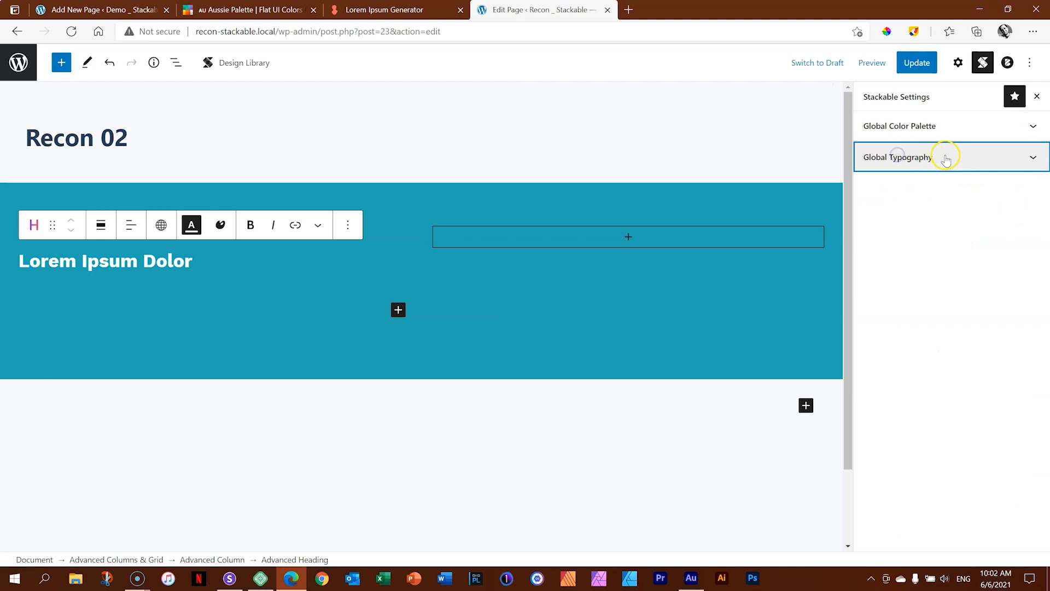
{"action": "left_click", "coordinate": [933, 126]}
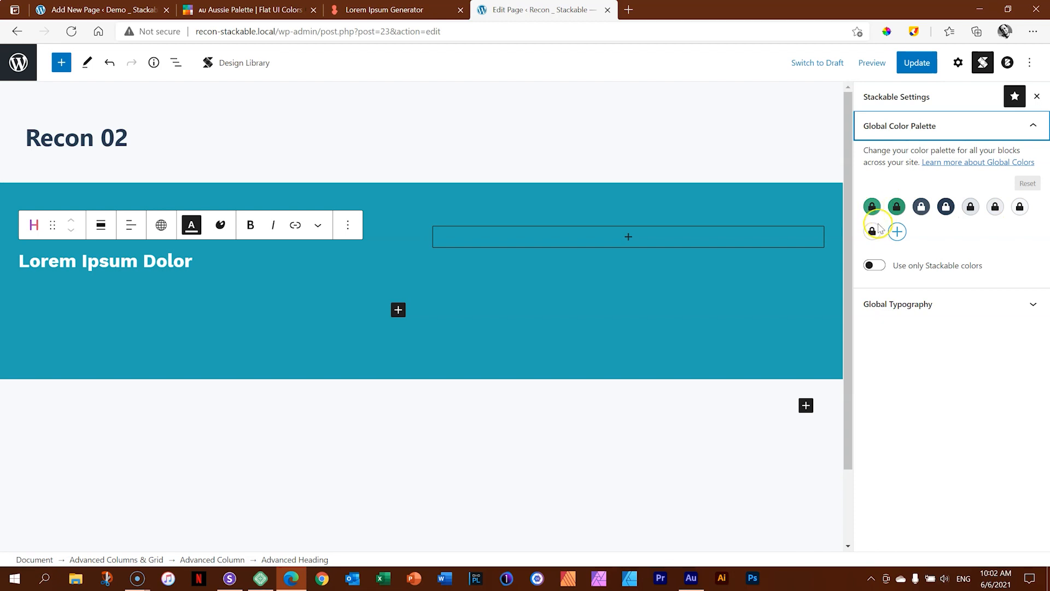
{"action": "left_click", "coordinate": [987, 127]}
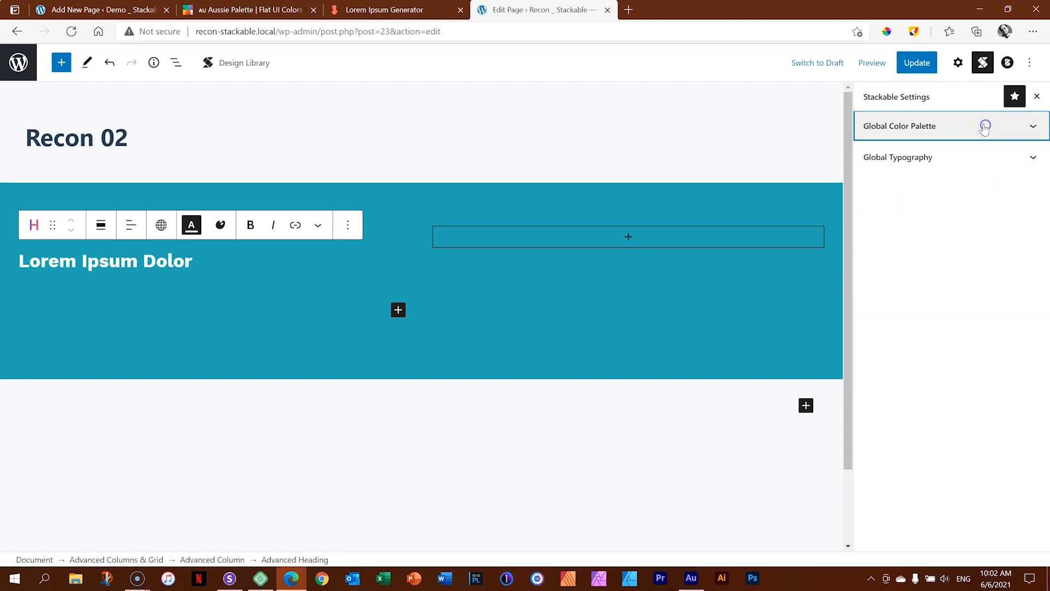
- In the selected heading block's own title typography, set the font family to Work Sans
{"action": "left_click", "coordinate": [957, 64]}
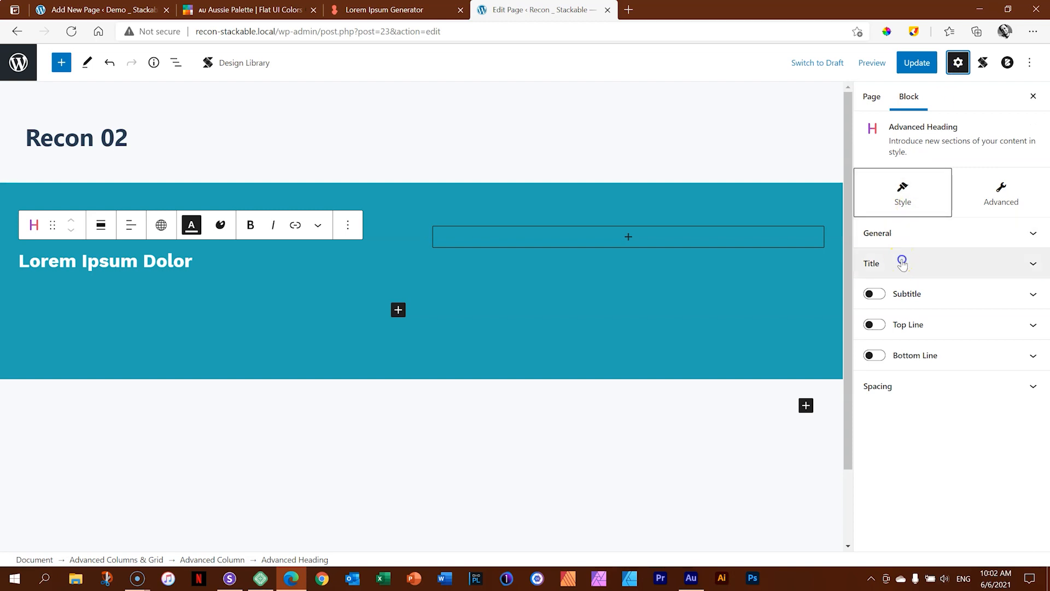
{"action": "left_click", "coordinate": [873, 264]}
{"action": "left_click", "coordinate": [1018, 311]}
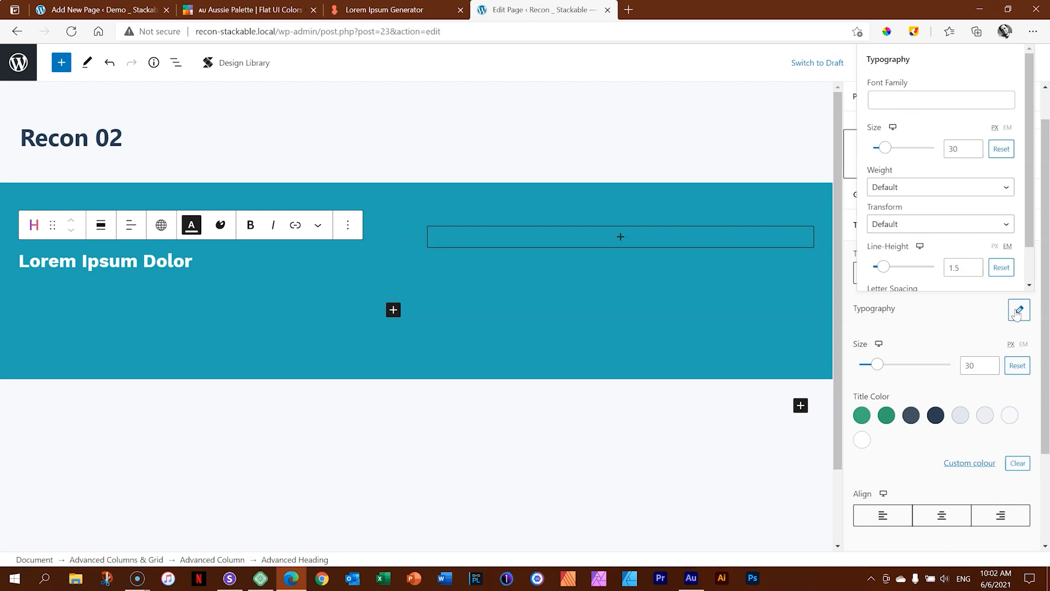
{"action": "left_click", "coordinate": [917, 99]}
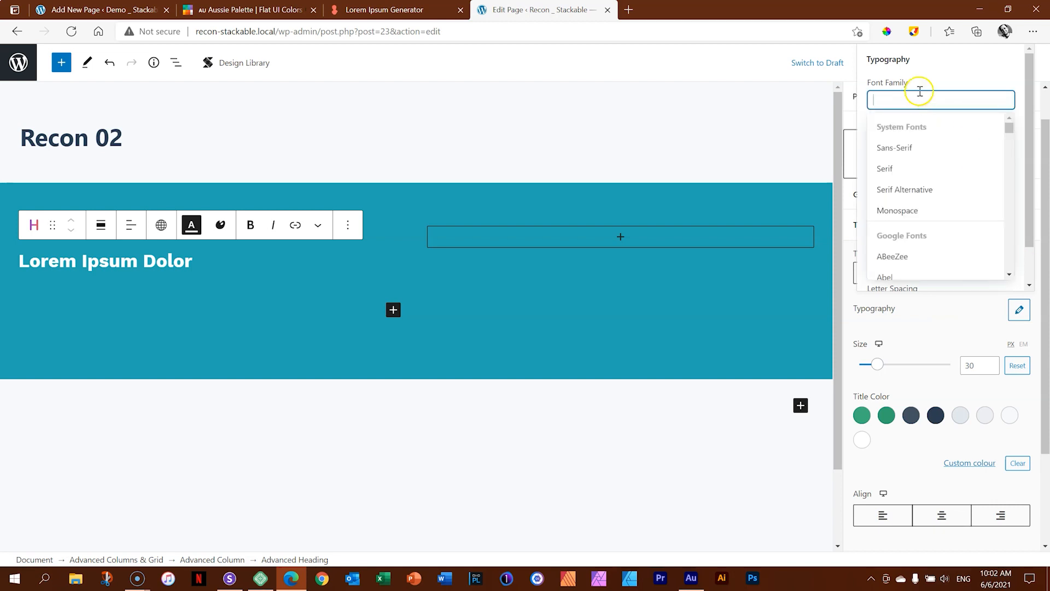
{"action": "type", "text": "work sans"}
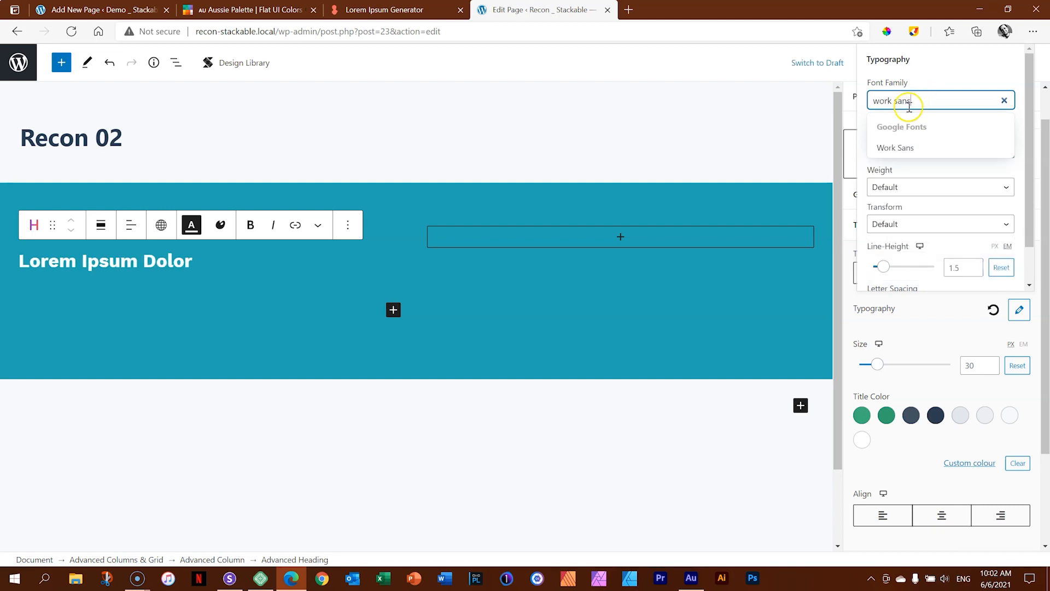
{"action": "left_click", "coordinate": [901, 148]}
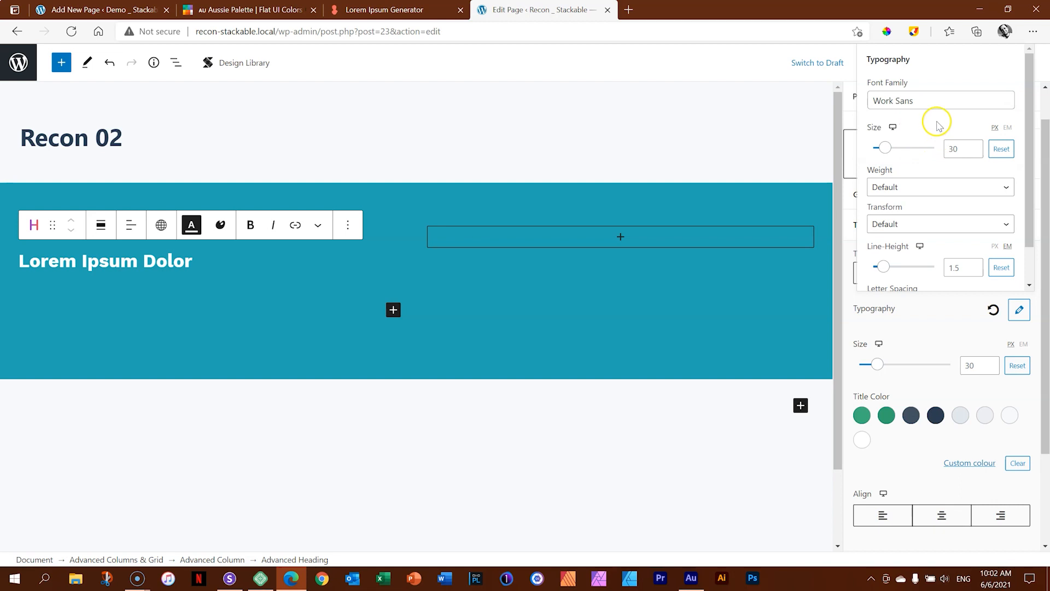
{"action": "left_click", "coordinate": [1008, 102]}
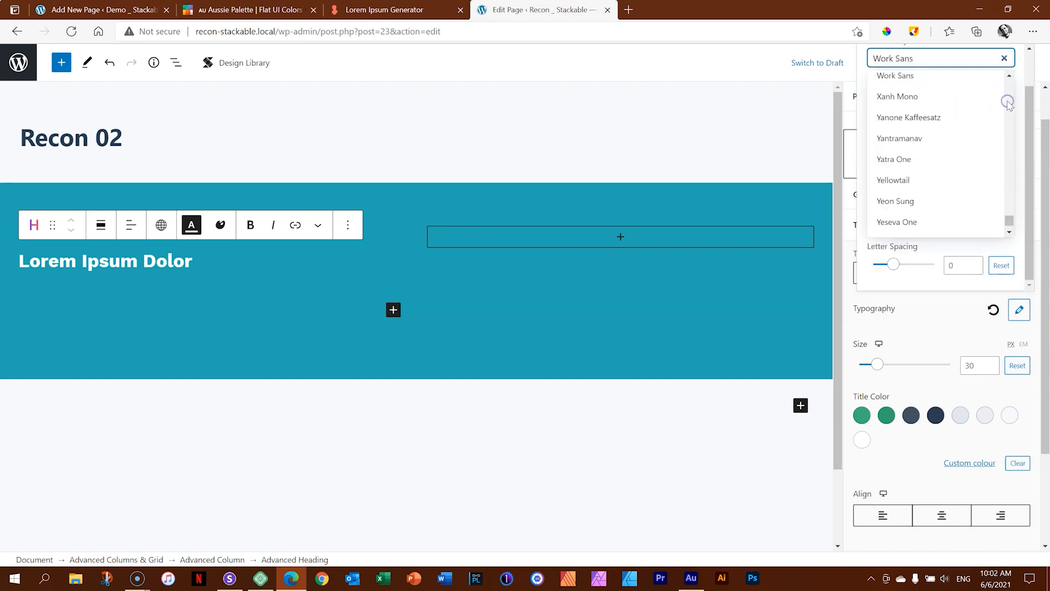
{"action": "left_click", "coordinate": [1024, 78]}
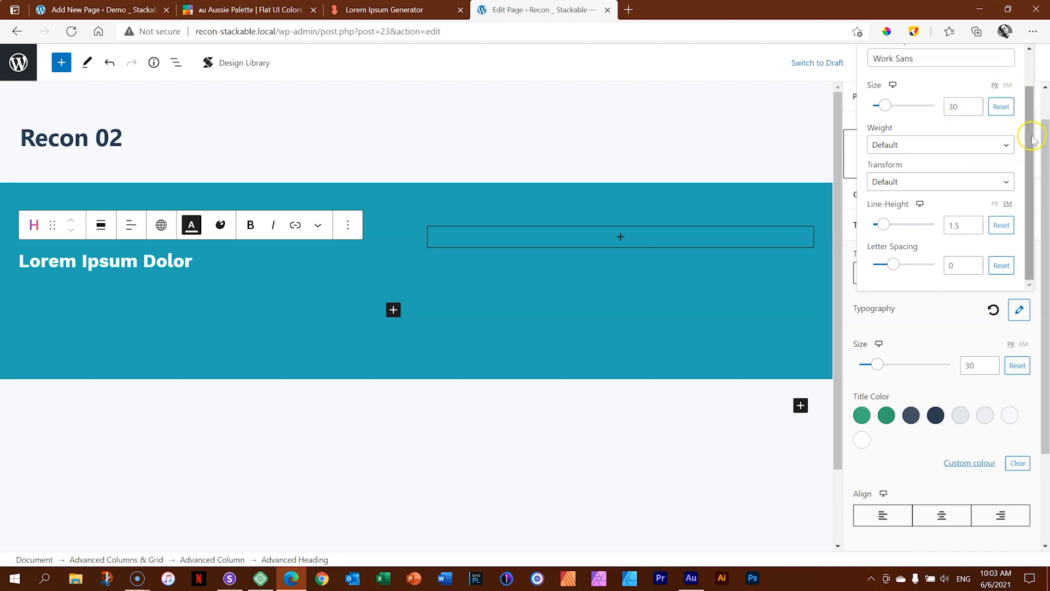
- Set the heading title's font size to 14 px and its weight to 300
{"action": "scroll", "coordinate": [1027, 132], "scroll_direction": "up", "scroll_amount": 2}
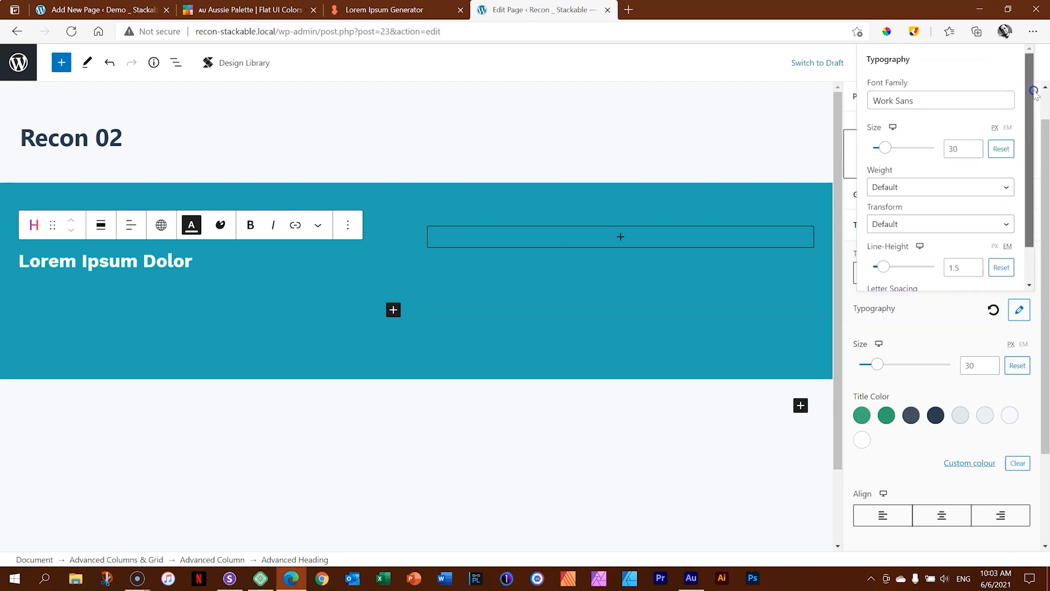
{"action": "double_click", "coordinate": [953, 148]}
{"action": "type", "text": "14"}
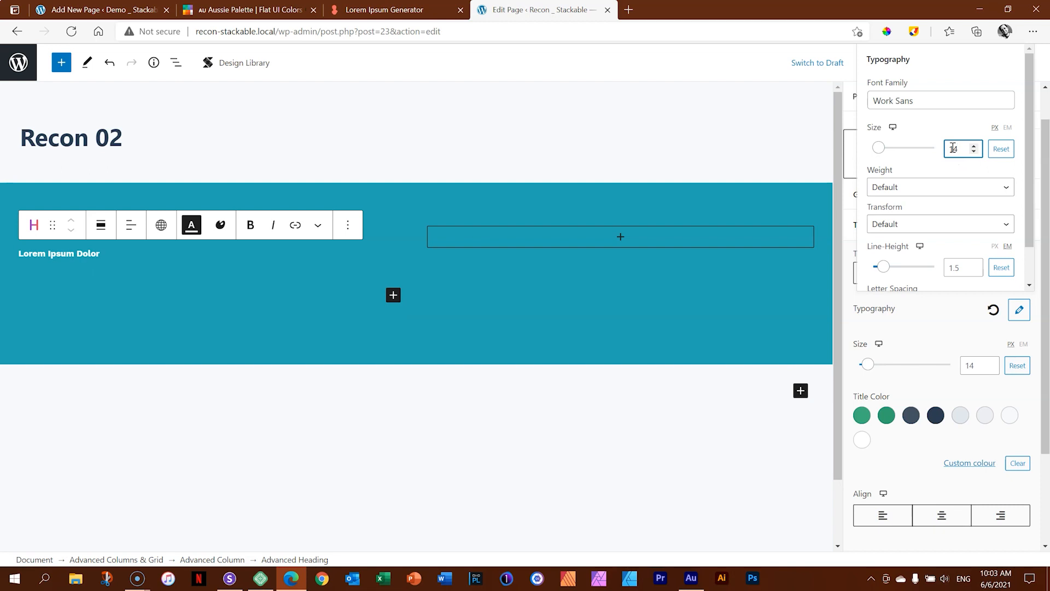
{"action": "left_click", "coordinate": [905, 186]}
{"action": "left_click", "coordinate": [893, 239]}
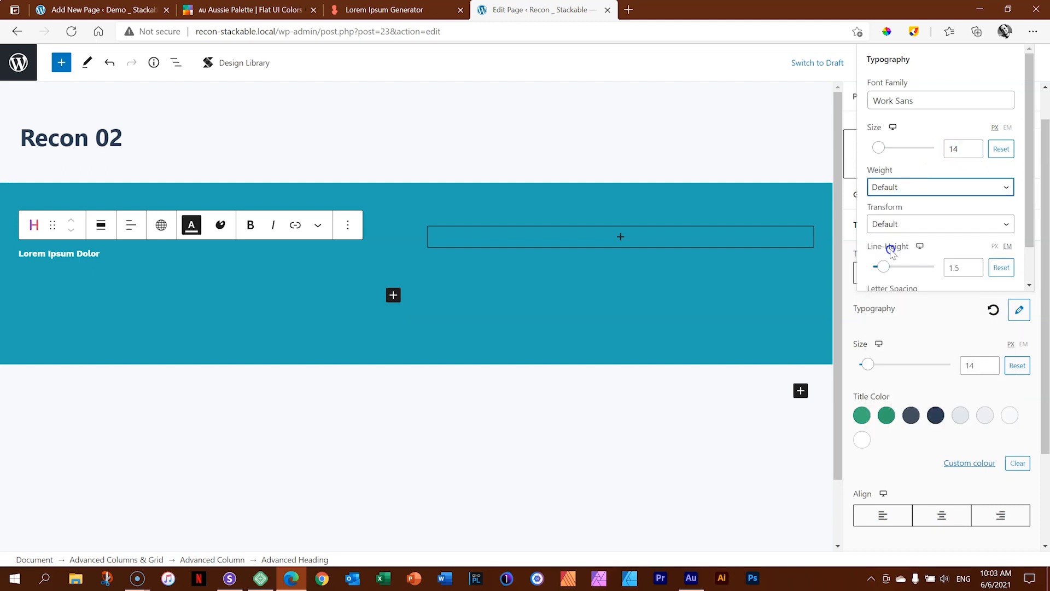
- Transform the heading title to uppercase, set its letter spacing to 1 and close the title settings
{"action": "left_click", "coordinate": [896, 223]}
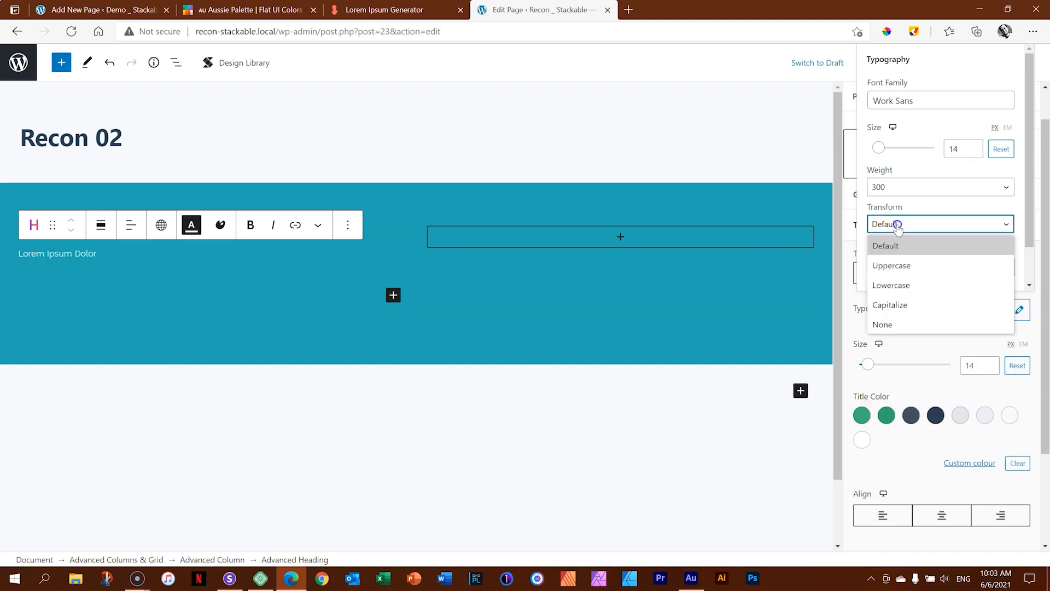
{"action": "left_click", "coordinate": [893, 270]}
{"action": "left_click_drag", "start_coordinate": [1028, 232], "coordinate": [1022, 276]}
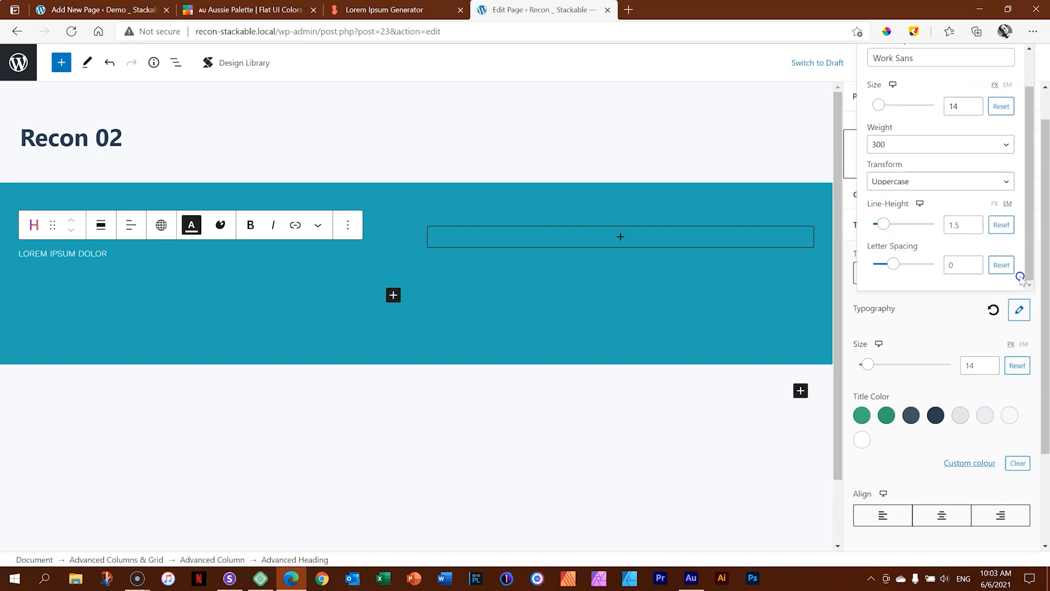
{"action": "left_click", "coordinate": [938, 268]}
{"action": "left_click", "coordinate": [973, 262]}
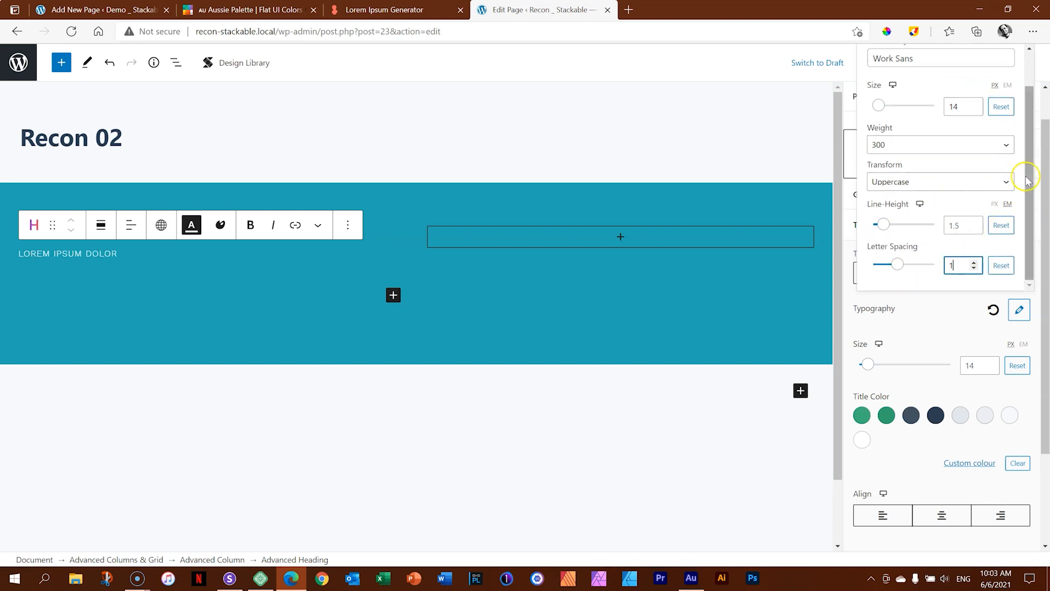
{"action": "scroll", "coordinate": [1025, 176], "scroll_direction": "up", "scroll_amount": 2}
{"action": "left_click", "coordinate": [1046, 104]}
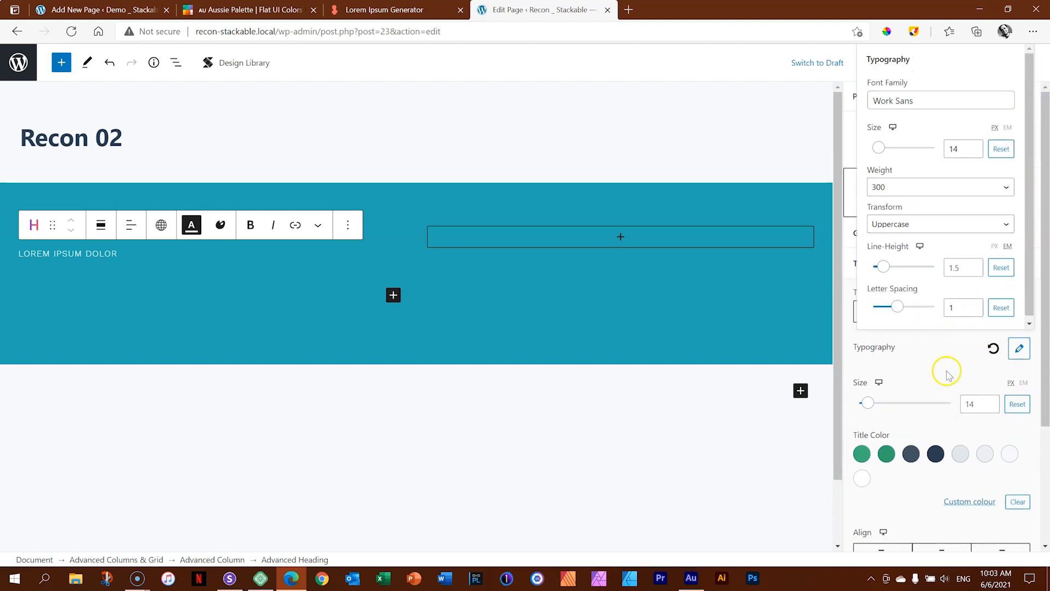
{"action": "left_click", "coordinate": [1021, 348]}
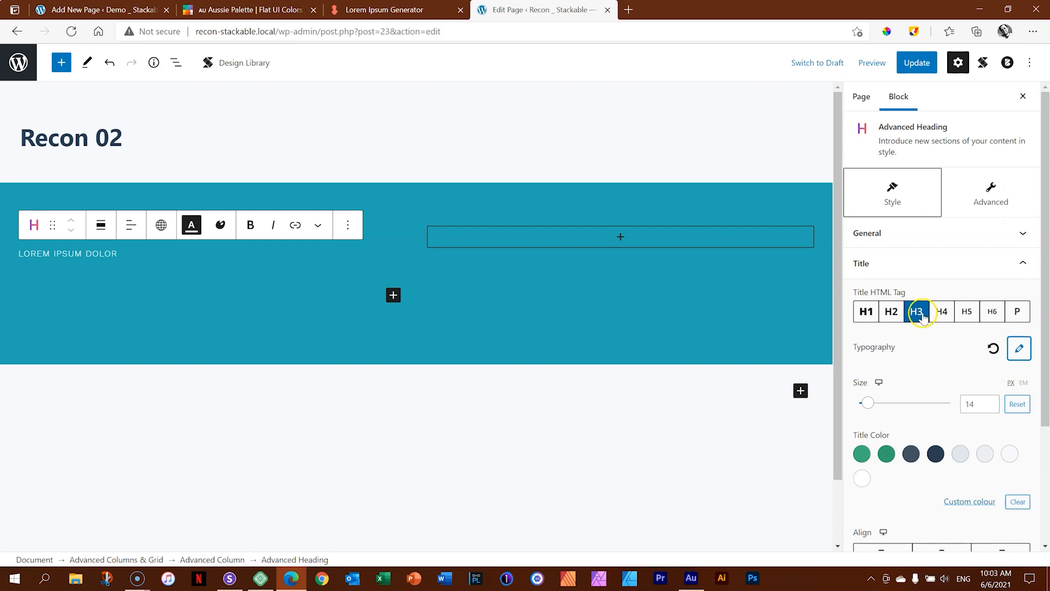
{"action": "scroll", "coordinate": [957, 290], "scroll_direction": "down", "scroll_amount": 2}
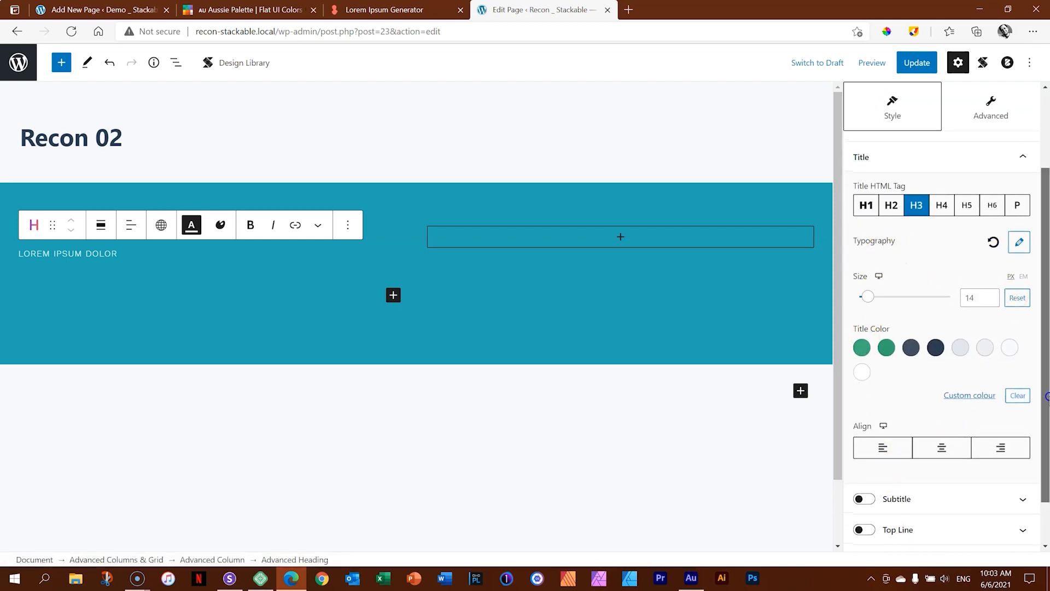
{"action": "scroll", "coordinate": [1045, 405], "scroll_direction": "up", "scroll_amount": 2}
{"action": "left_click", "coordinate": [1023, 267]}
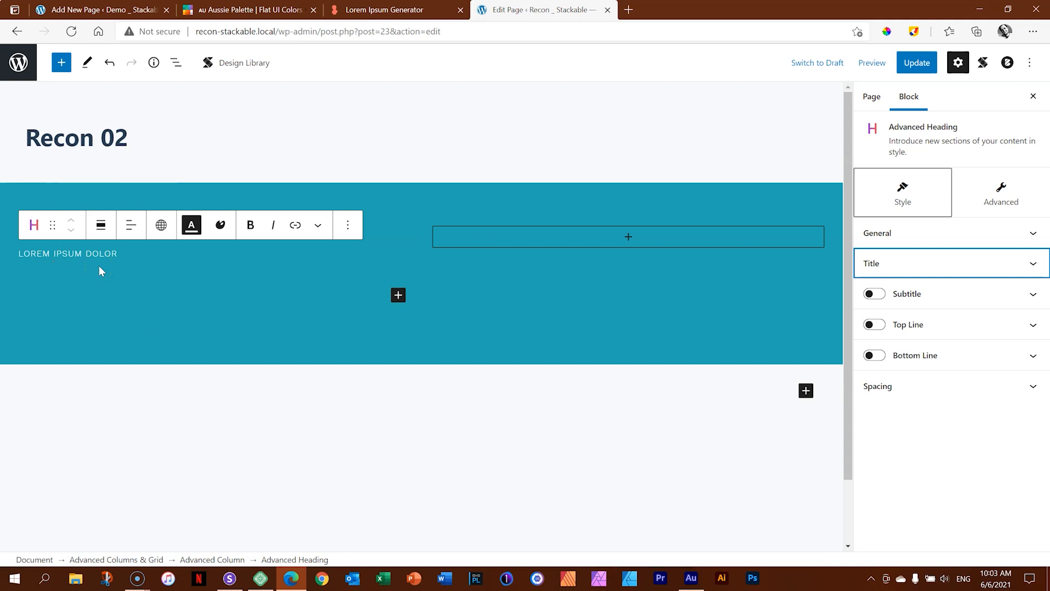
- Add a second Advanced Heading block directly below the "Lorem Ipsum Dolor" heading in the first column
{"action": "left_click", "coordinate": [62, 63]}
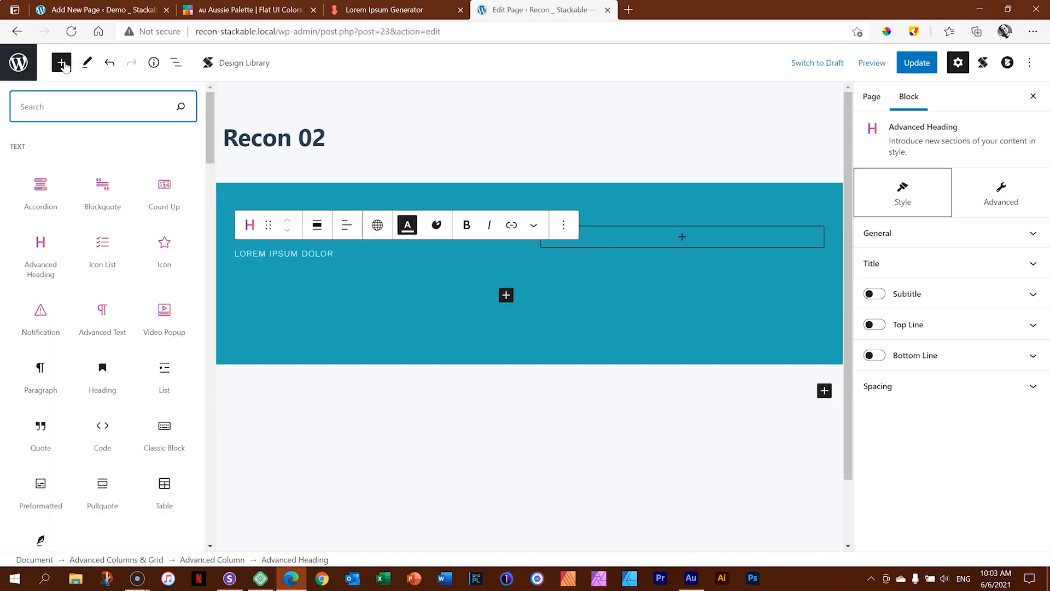
{"action": "mouse_move", "coordinate": [52, 241]}
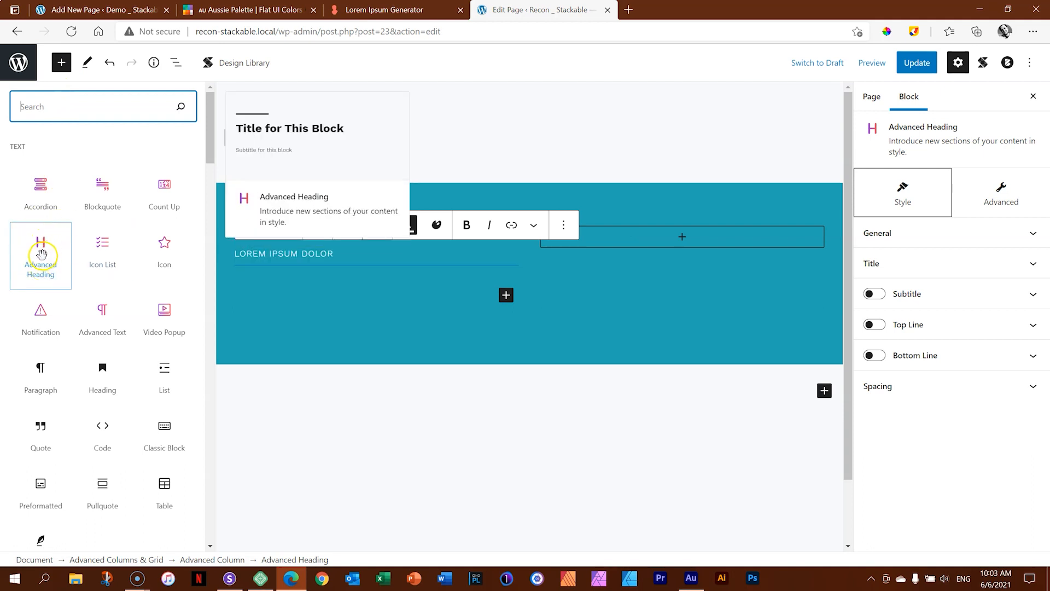
{"action": "left_click_drag", "start_coordinate": [42, 260], "coordinate": [338, 279]}
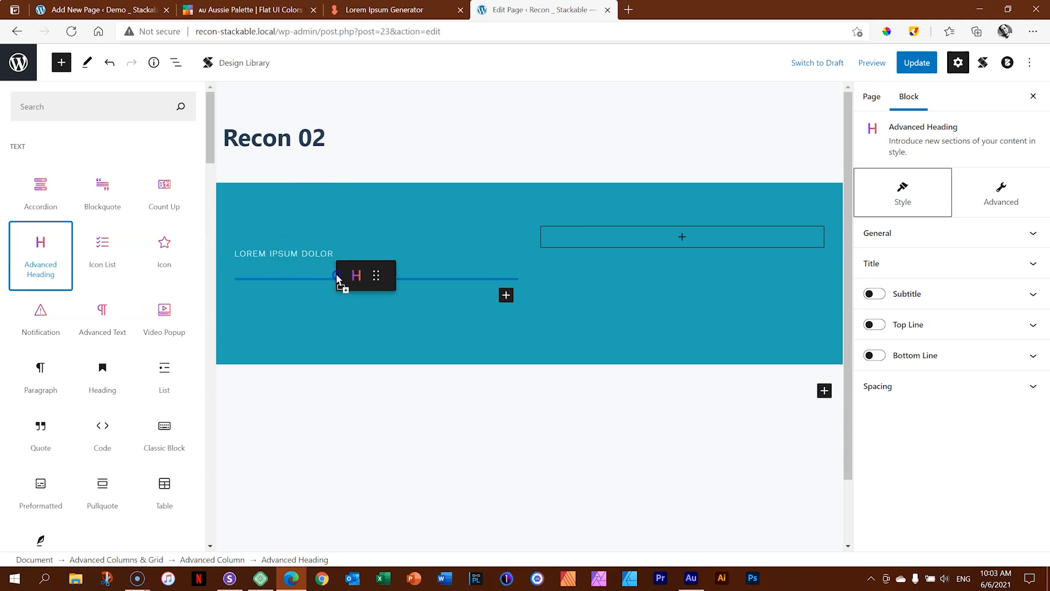
{"action": "left_click_drag", "start_coordinate": [338, 279], "coordinate": [336, 275]}
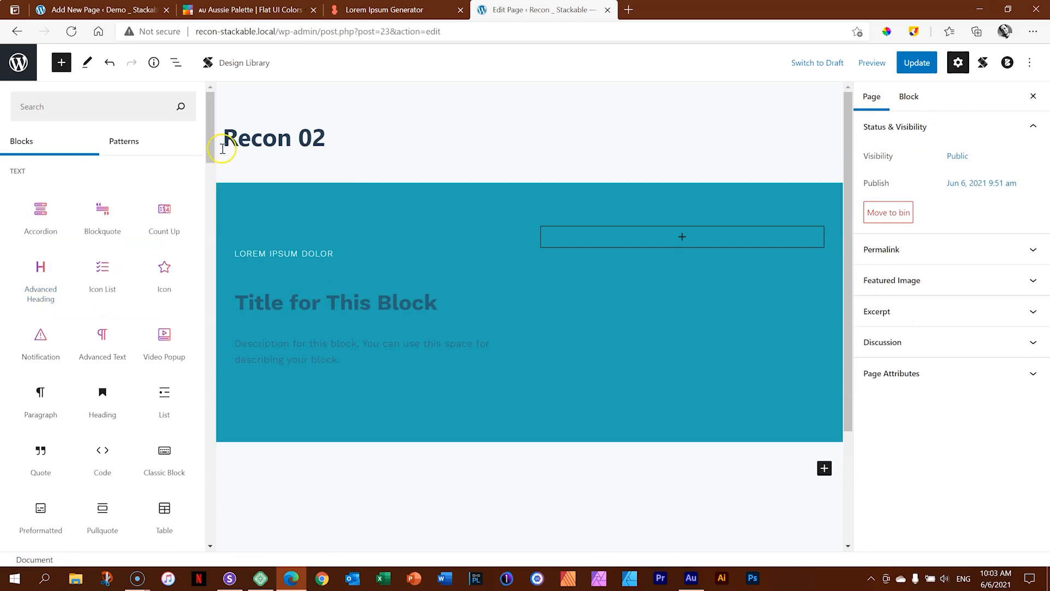
- On the Lorem Ipsum Generator page, copy the sentence "Sed nisi lacus sed viverra tellus in."
{"action": "left_click", "coordinate": [284, 301]}
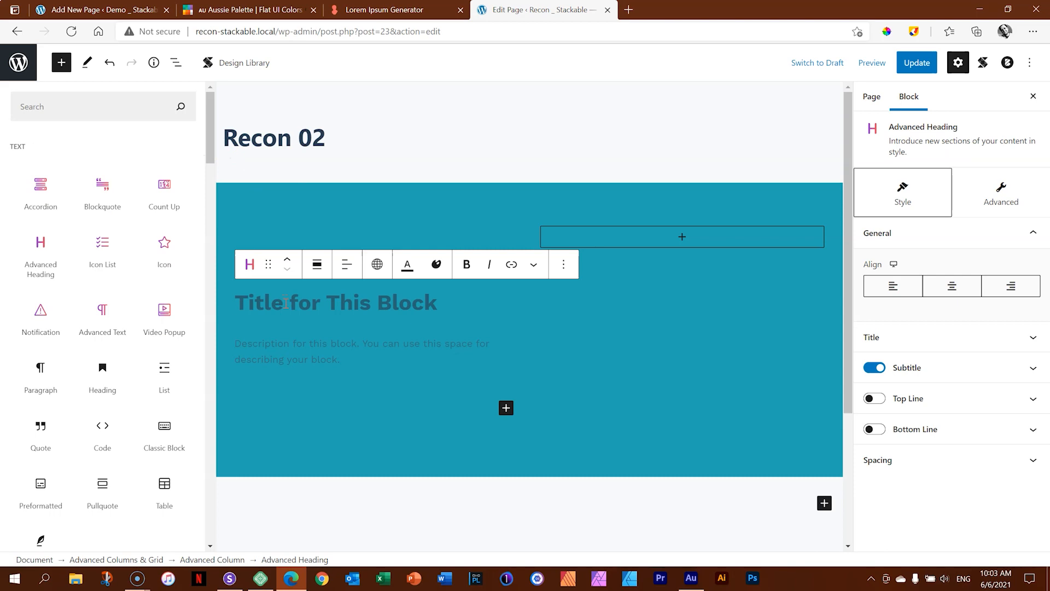
{"action": "left_click", "coordinate": [352, 11]}
{"action": "scroll", "coordinate": [379, 235], "scroll_direction": "down", "scroll_amount": 10}
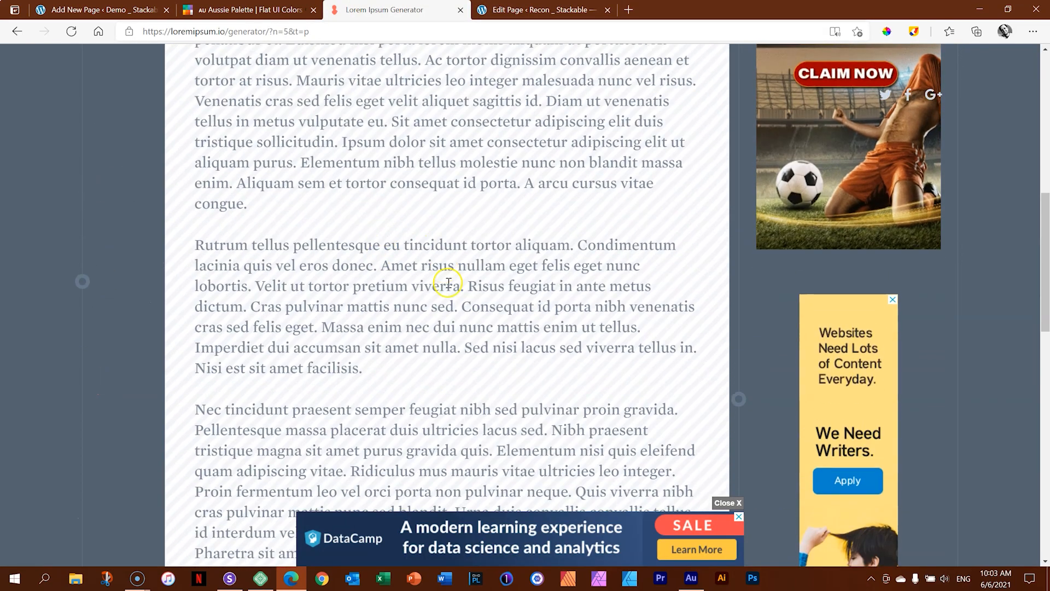
{"action": "left_click_drag", "start_coordinate": [466, 348], "coordinate": [697, 349]}
{"action": "right_click", "coordinate": [670, 349]}
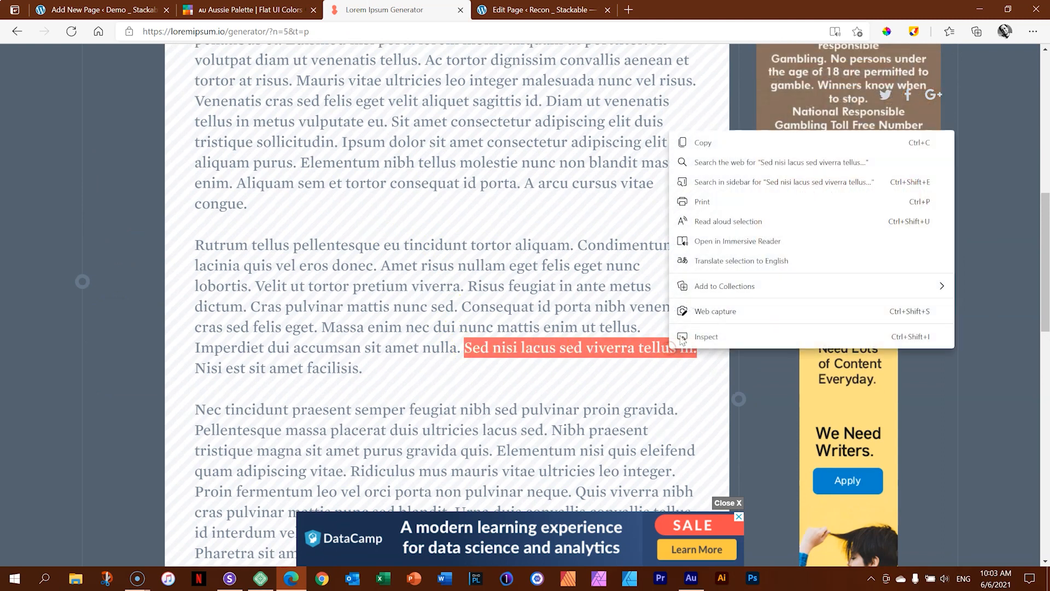
{"action": "left_click", "coordinate": [700, 143]}
- Back in the Recon 02 page editor, paste the copied sentence as the title of the second Advanced Heading
{"action": "left_click", "coordinate": [539, 10]}
{"action": "left_click", "coordinate": [293, 305]}
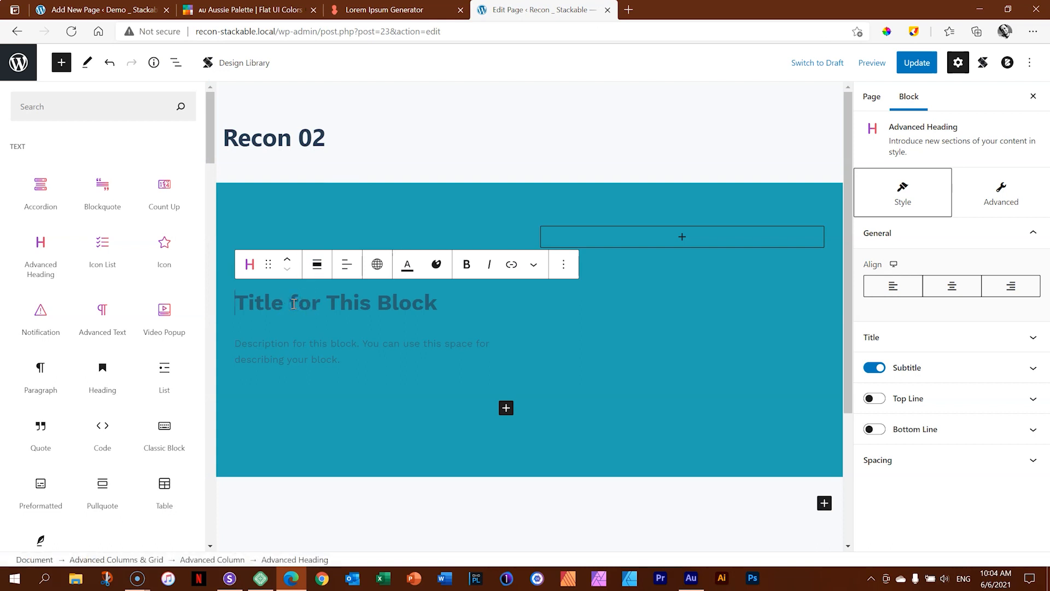
{"action": "key", "text": "ctrl+v"}
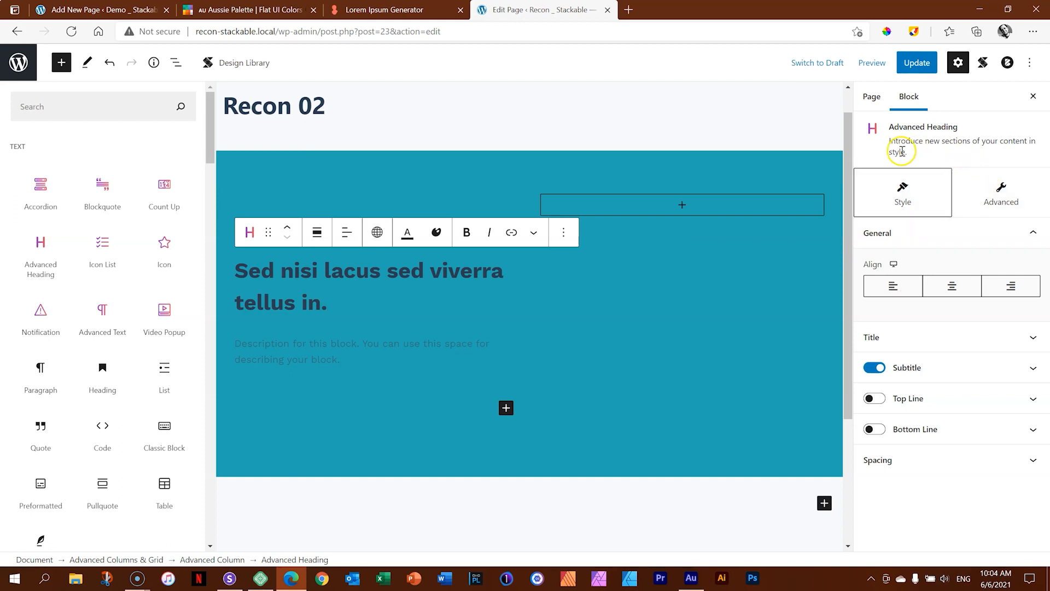
- In the second heading's title typography, set the font size to 40 px and the weight to 400
{"action": "left_click", "coordinate": [902, 338]}
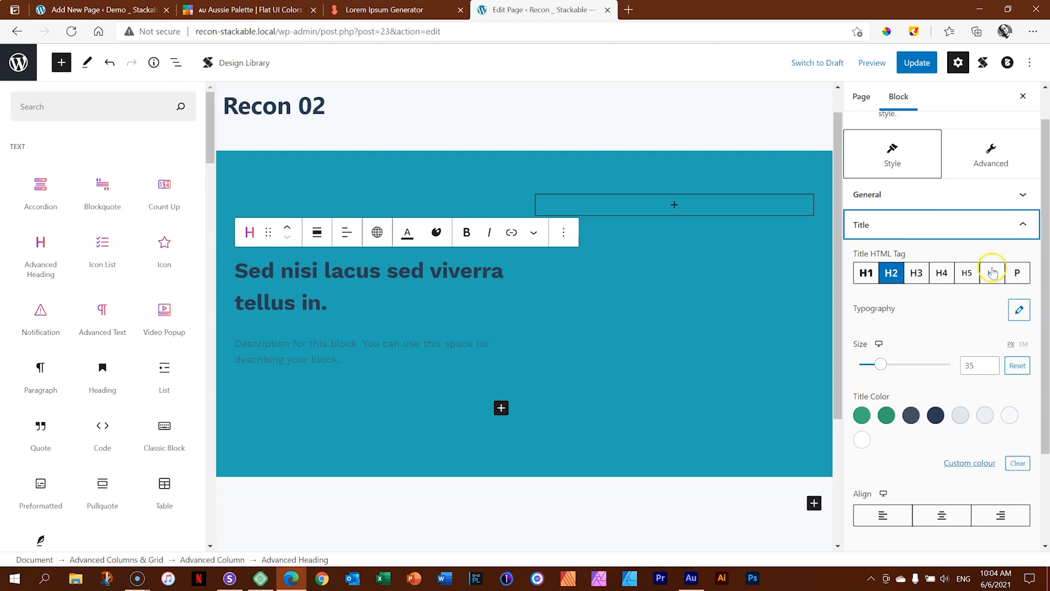
{"action": "left_click", "coordinate": [1020, 311]}
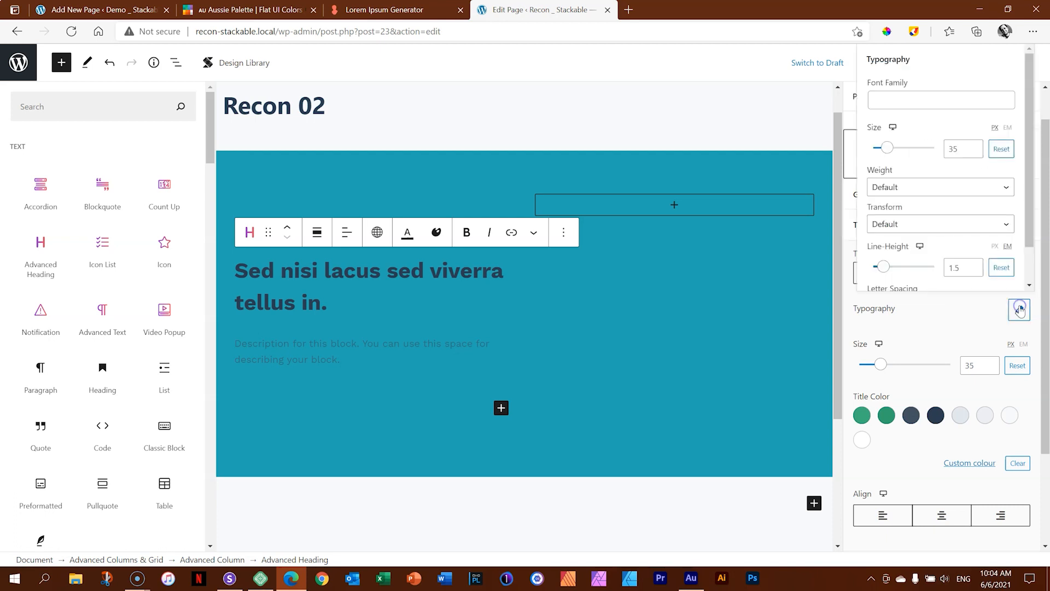
{"action": "double_click", "coordinate": [966, 150]}
{"action": "type", "text": "40"}
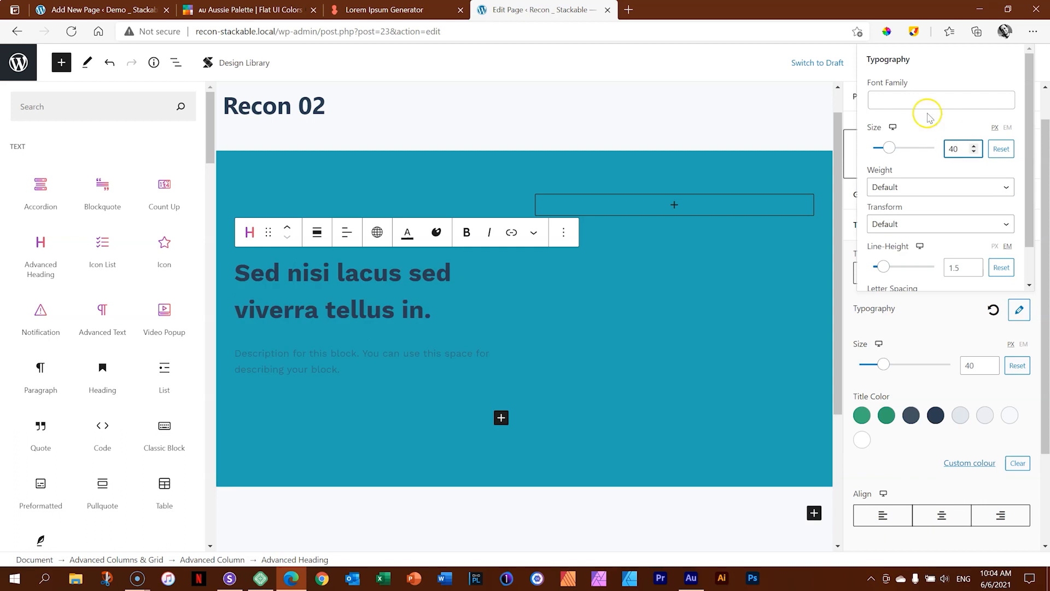
{"action": "left_click", "coordinate": [901, 184]}
{"action": "left_click", "coordinate": [890, 266]}
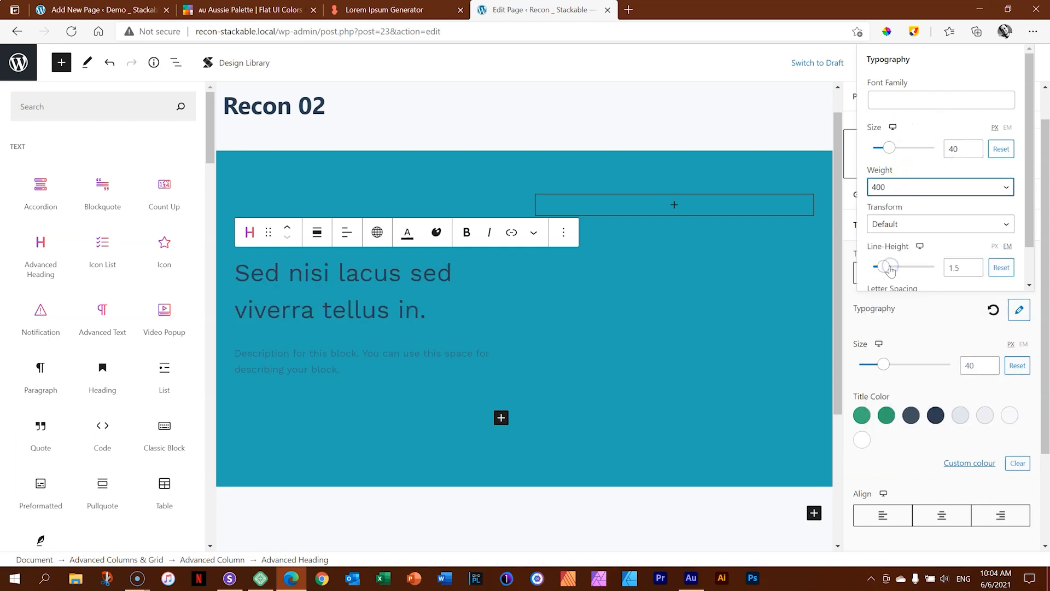
- Transform the second heading's title to uppercase, set its letter spacing to -2 and close the typography settings
{"action": "left_click", "coordinate": [900, 226]}
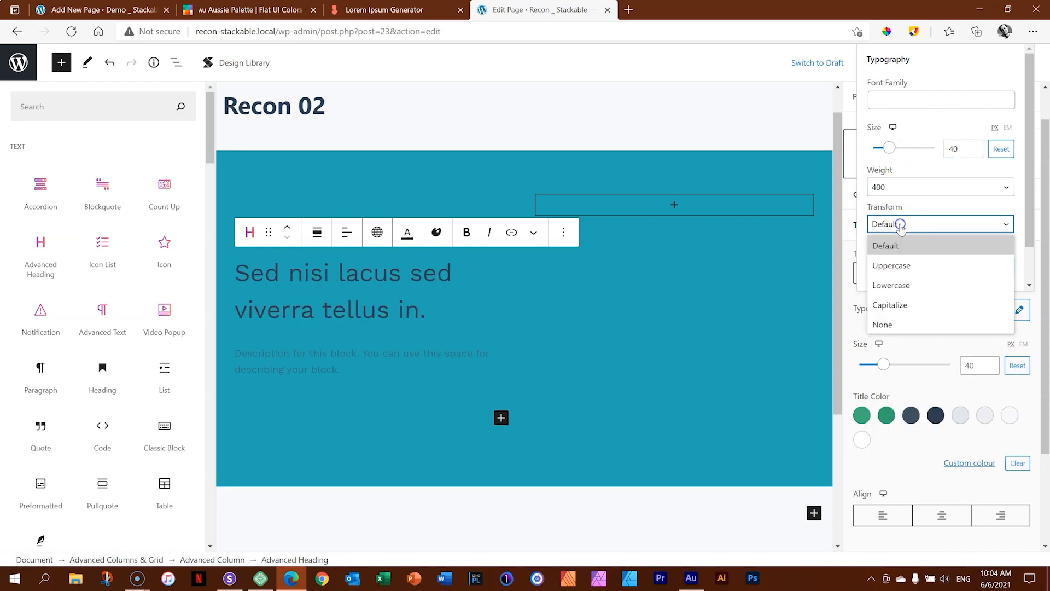
{"action": "left_click", "coordinate": [901, 267]}
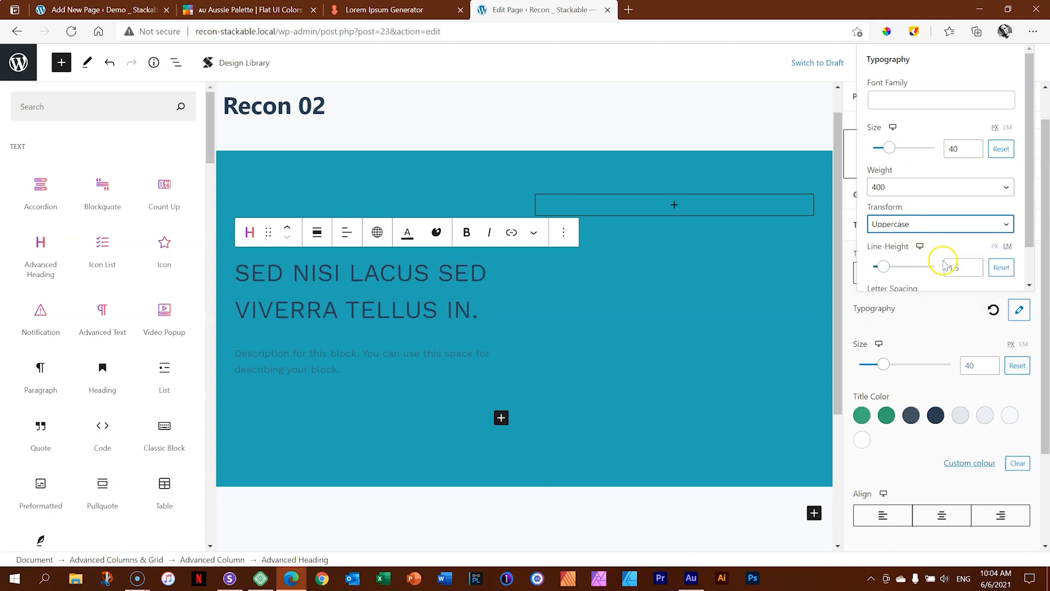
{"action": "left_click_drag", "start_coordinate": [1029, 225], "coordinate": [1035, 268]}
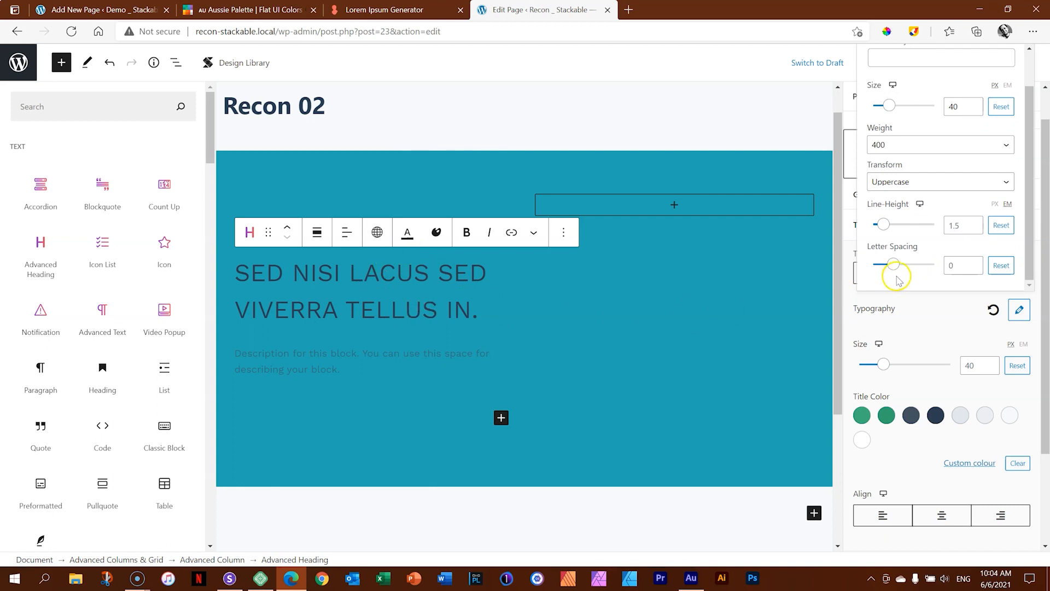
{"action": "left_click", "coordinate": [974, 268]}
{"action": "left_click", "coordinate": [974, 268]}
{"action": "left_click", "coordinate": [974, 268]}
{"action": "left_click", "coordinate": [974, 268]}
{"action": "left_click", "coordinate": [974, 268]}
{"action": "left_click", "coordinate": [975, 268]}
{"action": "left_click", "coordinate": [975, 268]}
{"action": "left_click", "coordinate": [974, 268]}
{"action": "left_click", "coordinate": [974, 268]}
{"action": "left_click", "coordinate": [975, 268]}
{"action": "left_click", "coordinate": [974, 268]}
{"action": "left_click", "coordinate": [975, 268]}
{"action": "left_click", "coordinate": [975, 268]}
{"action": "left_click", "coordinate": [974, 268]}
{"action": "left_click", "coordinate": [974, 268]}
{"action": "left_click", "coordinate": [975, 268]}
{"action": "left_click", "coordinate": [975, 268]}
{"action": "left_click", "coordinate": [974, 268]}
{"action": "left_click", "coordinate": [977, 269]}
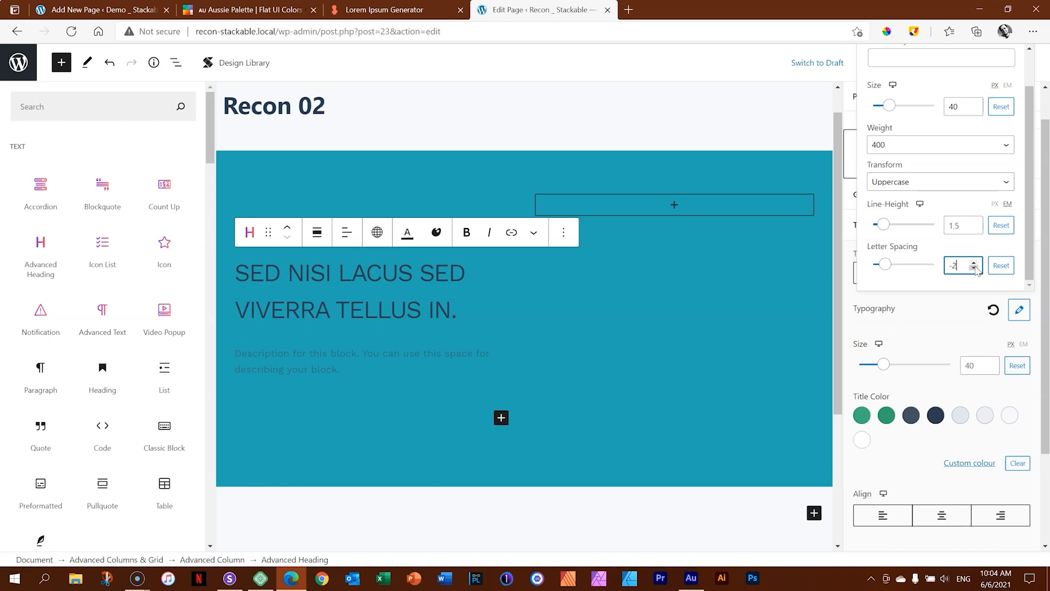
{"action": "left_click", "coordinate": [1022, 312]}
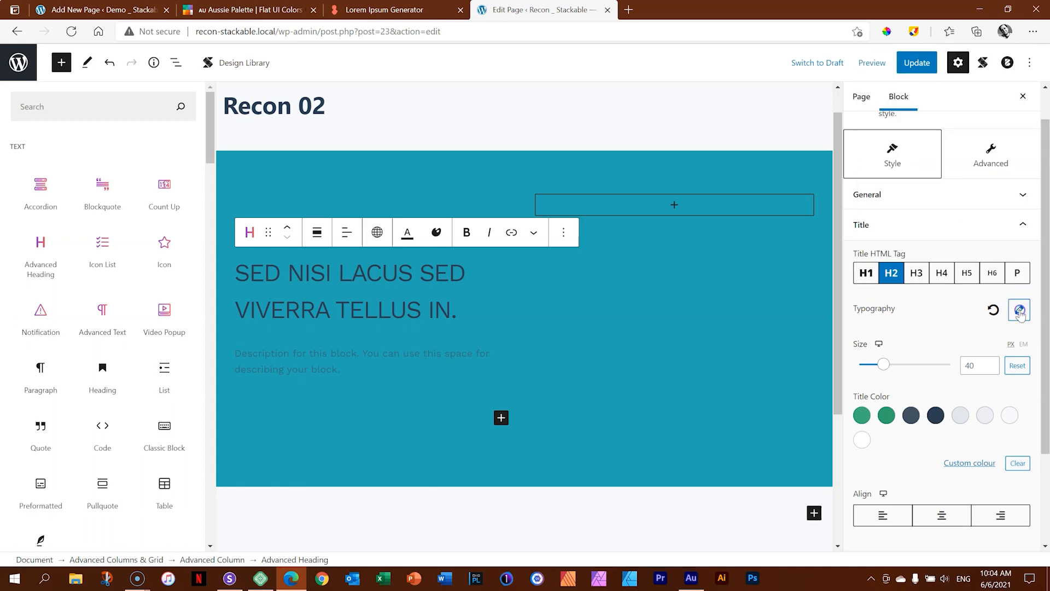
- Colour the second heading's title white, align it left and collapse the title settings
{"action": "scroll", "coordinate": [1002, 353], "scroll_direction": "down", "scroll_amount": 2}
{"action": "left_click", "coordinate": [864, 368]}
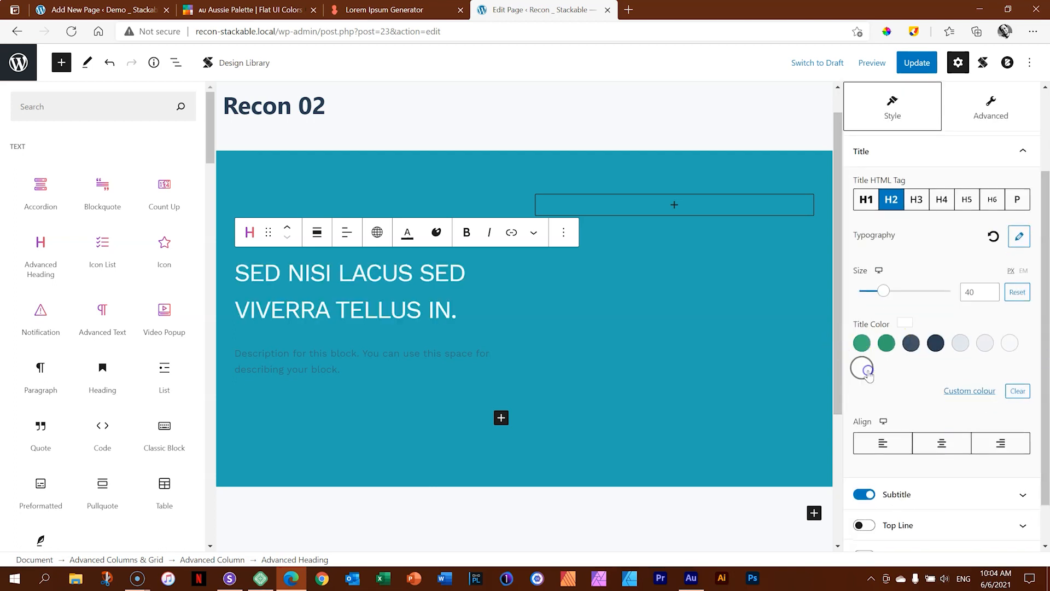
{"action": "left_click_drag", "start_coordinate": [1044, 356], "coordinate": [1045, 388]}
{"action": "left_click", "coordinate": [883, 394]}
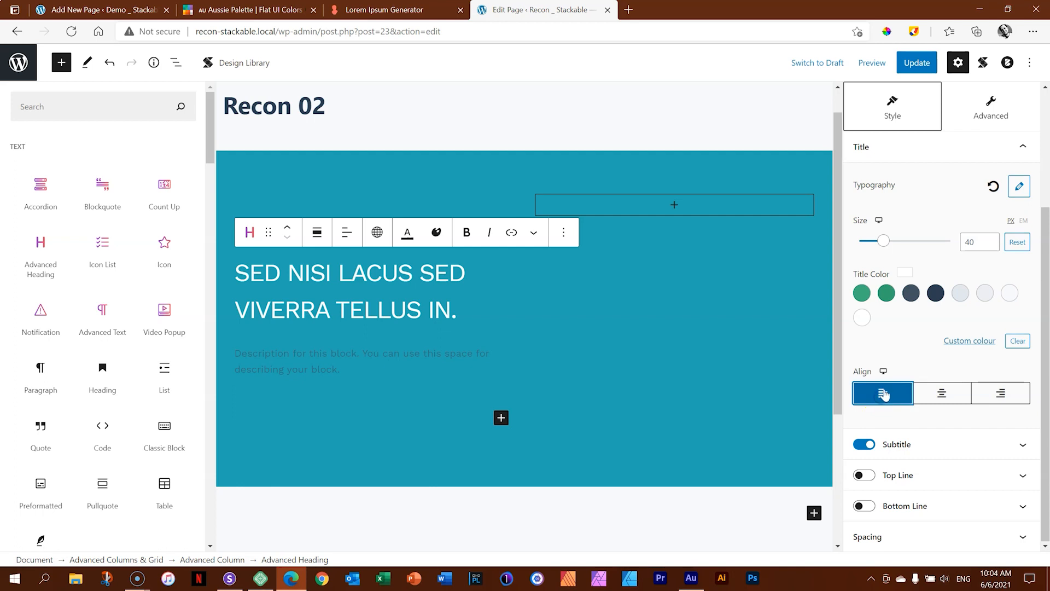
{"action": "left_click_drag", "start_coordinate": [1043, 387], "coordinate": [1020, 277]}
{"action": "left_click", "coordinate": [1012, 230]}
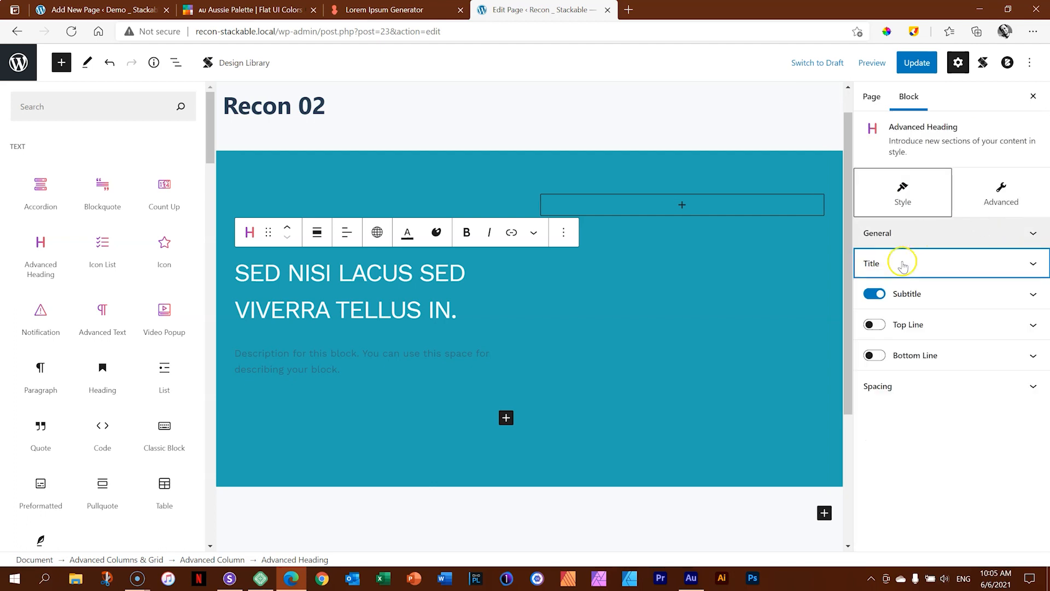
- On the Lorem Ipsum Generator page, copy the passage from "At quis risus sed vulputate odio ut." through "Et netus et malesuada fames."
{"action": "left_click", "coordinate": [903, 293]}
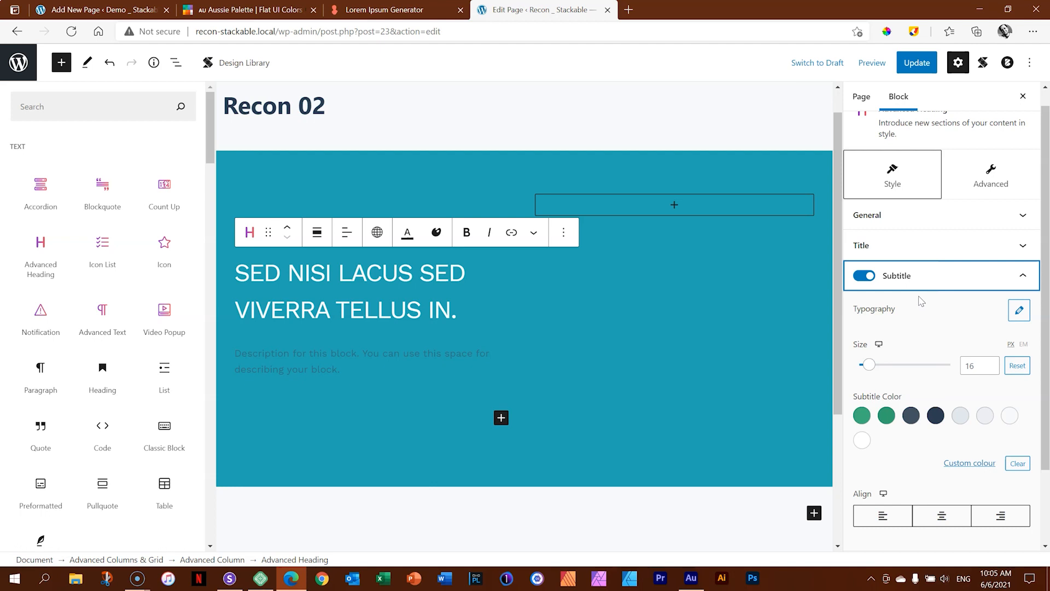
{"action": "left_click", "coordinate": [405, 7]}
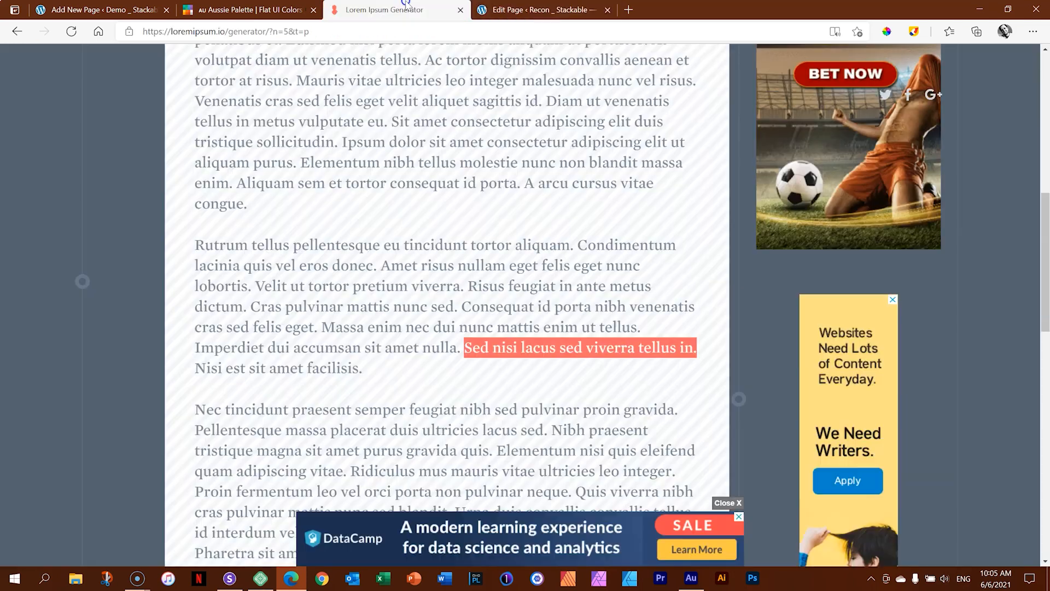
{"action": "scroll", "coordinate": [549, 247], "scroll_direction": "down", "scroll_amount": 7}
{"action": "left_click_drag", "start_coordinate": [446, 196], "coordinate": [442, 240]}
{"action": "right_click", "coordinate": [466, 200]}
{"action": "left_click", "coordinate": [497, 211]}
- Back in the Recon 02 page editor, paste the copied passage as the second heading's subtitle description
{"action": "left_click", "coordinate": [525, 10]}
{"action": "left_click", "coordinate": [335, 355]}
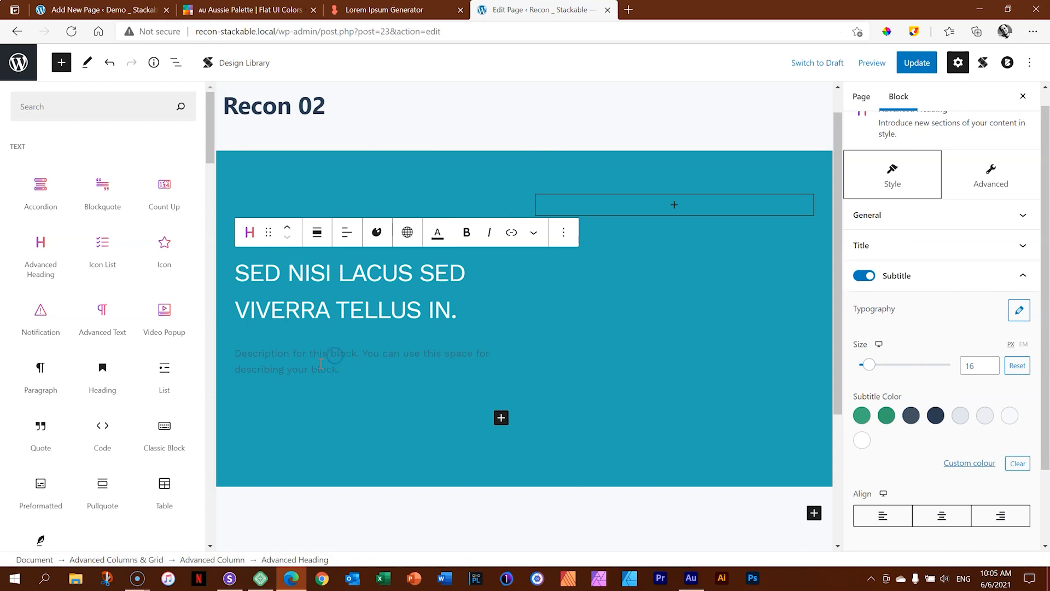
{"action": "left_click", "coordinate": [930, 276]}
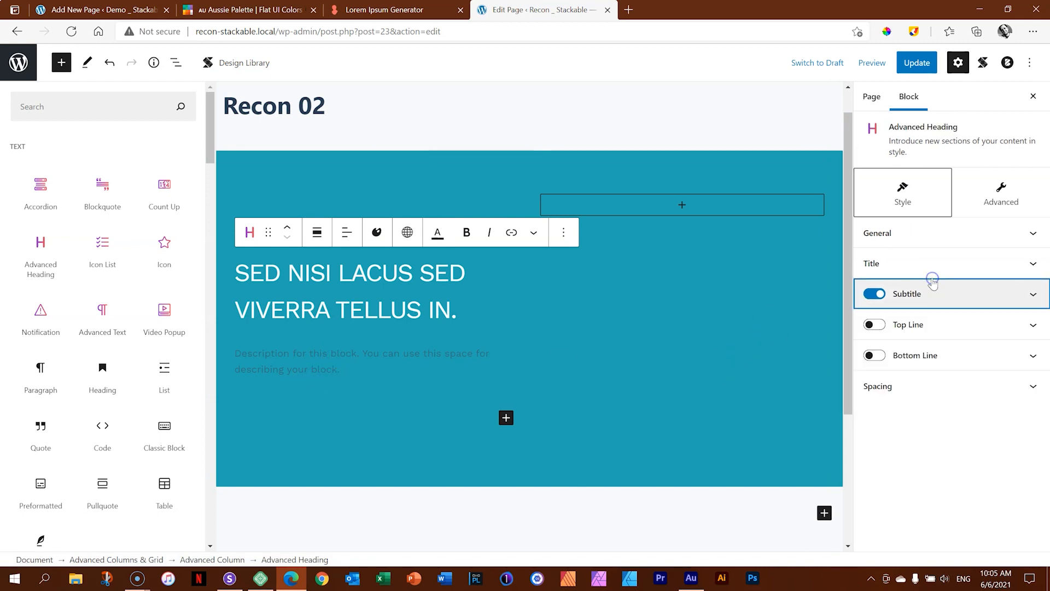
{"action": "left_click", "coordinate": [295, 362]}
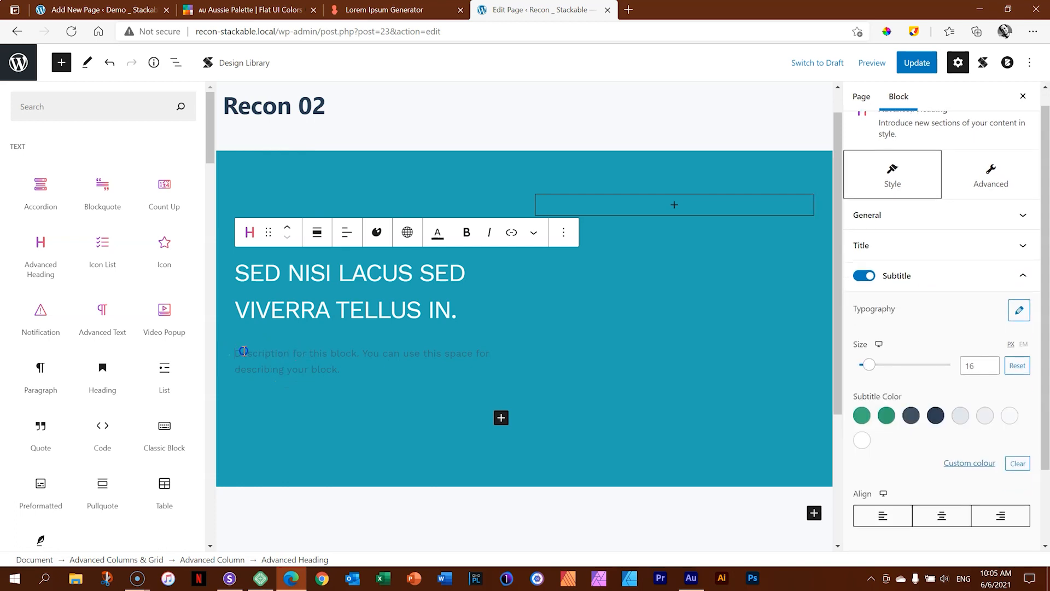
{"action": "key", "text": "ctrl+v"}
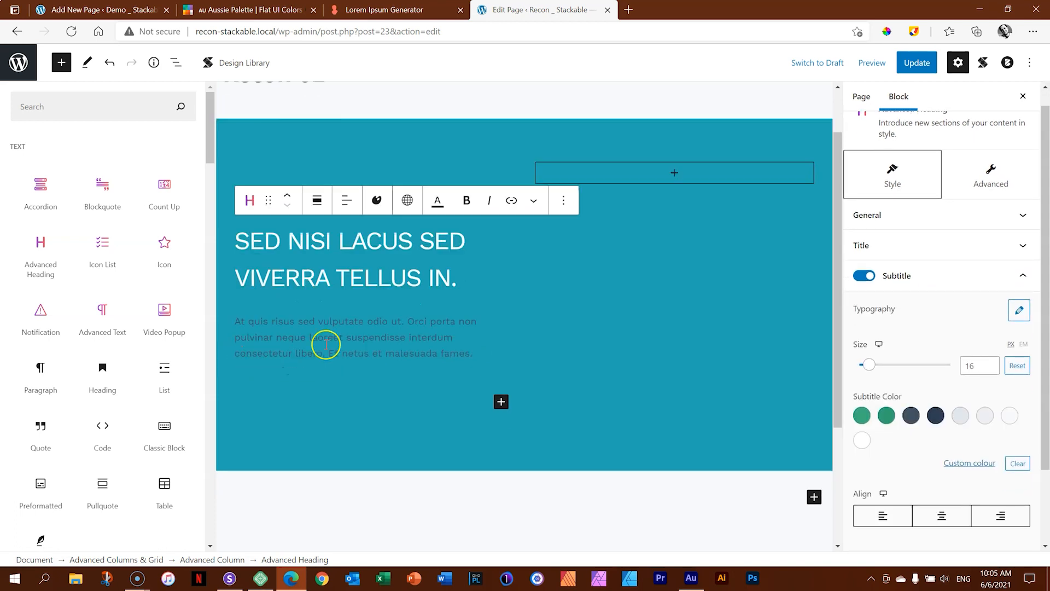
{"action": "left_click", "coordinate": [235, 322]}
{"action": "key", "text": "Left"}
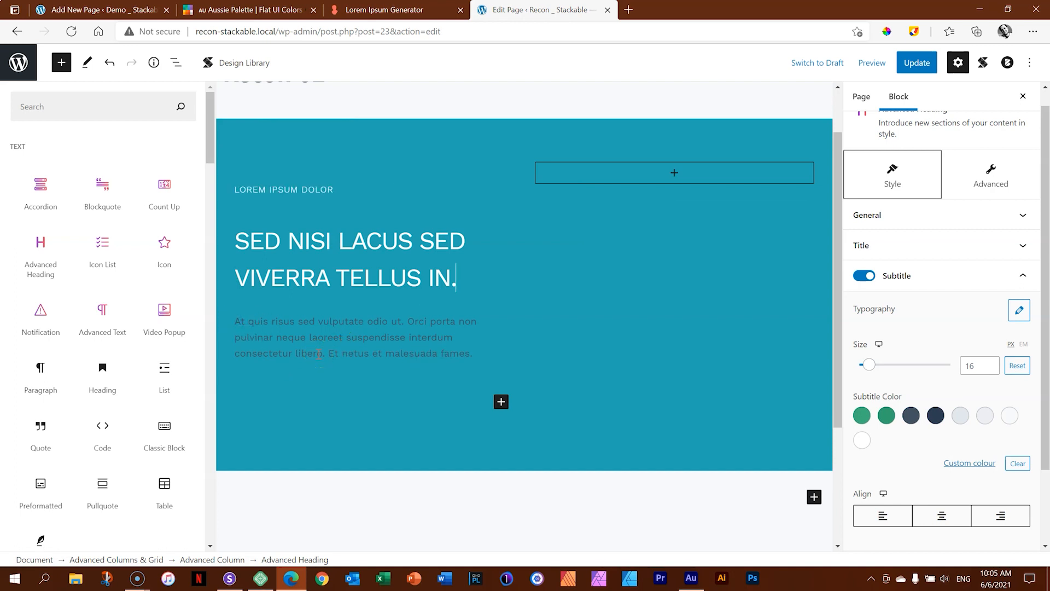
- In the second heading's subtitle typography, set the weight to 400 and the transform to uppercase
{"action": "left_click", "coordinate": [356, 335]}
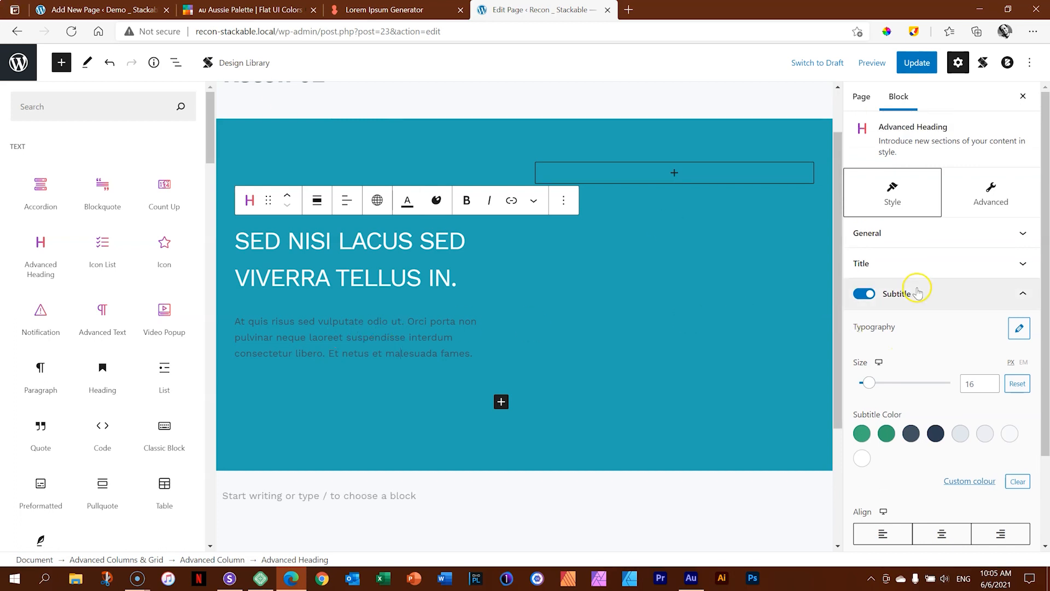
{"action": "left_click_drag", "start_coordinate": [1046, 328], "coordinate": [1046, 370]}
{"action": "left_click", "coordinate": [1020, 278]}
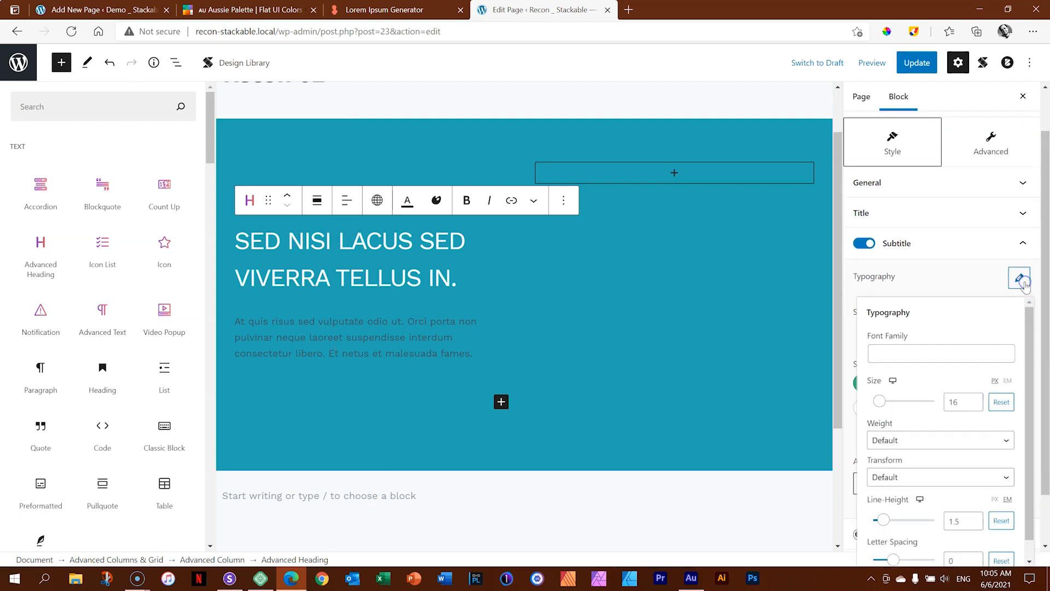
{"action": "scroll", "coordinate": [1026, 345], "scroll_direction": "down", "scroll_amount": 1}
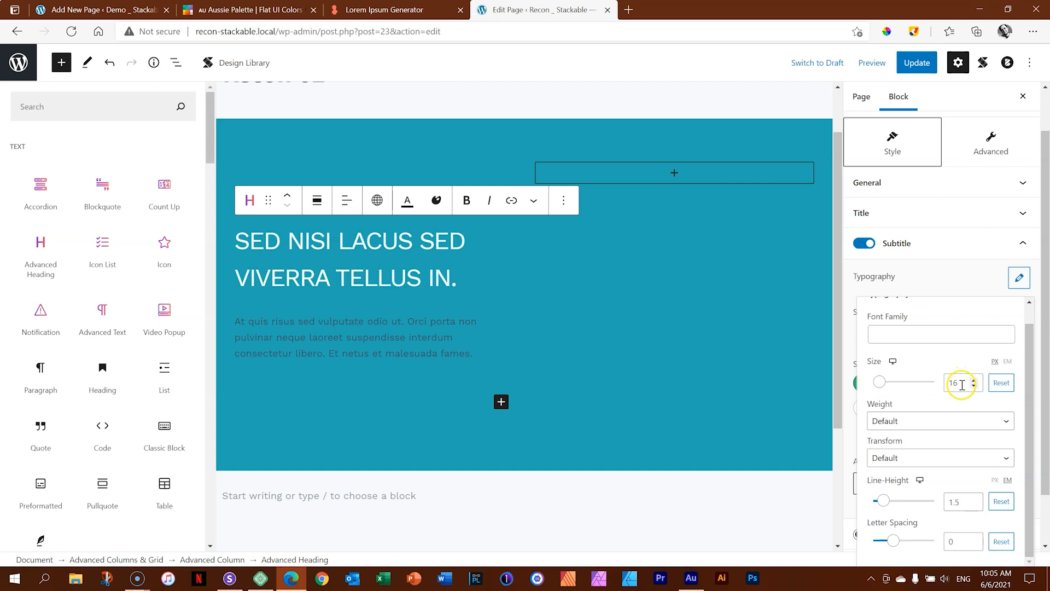
{"action": "left_click", "coordinate": [921, 422]}
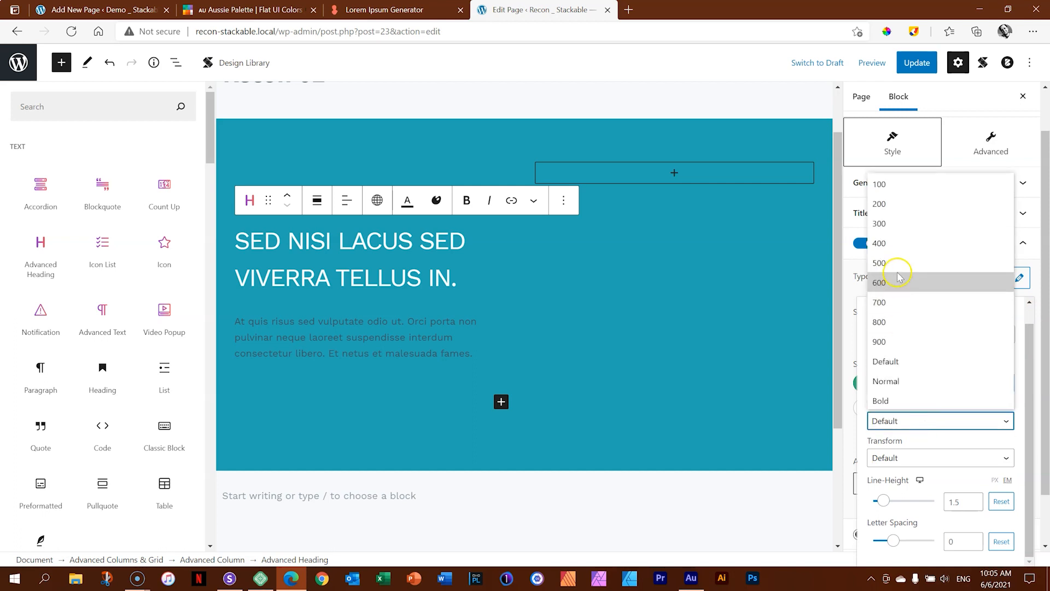
{"action": "left_click", "coordinate": [896, 242]}
{"action": "left_click", "coordinate": [924, 464]}
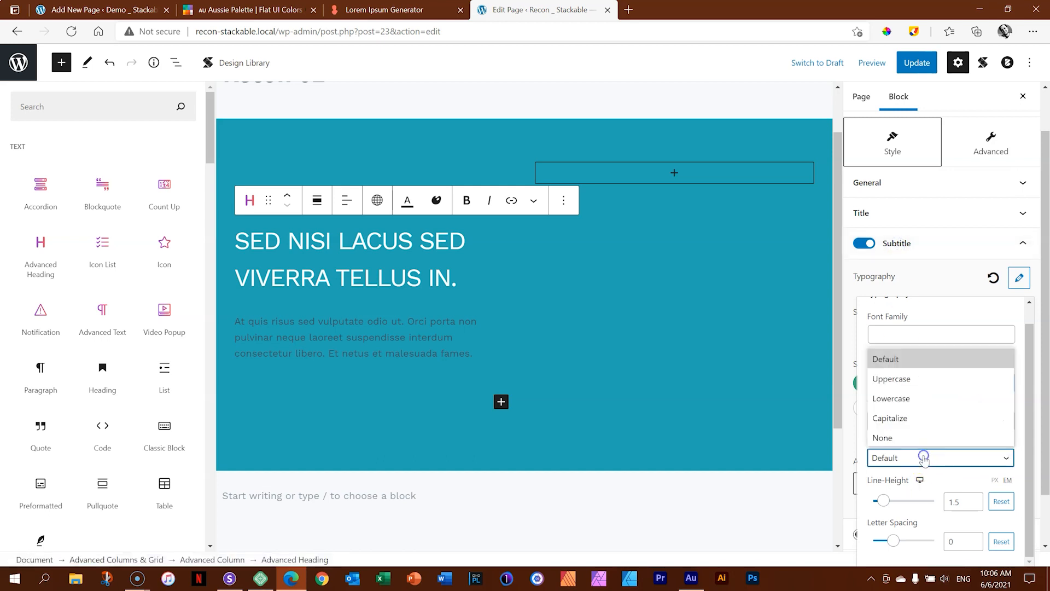
{"action": "left_click", "coordinate": [905, 379]}
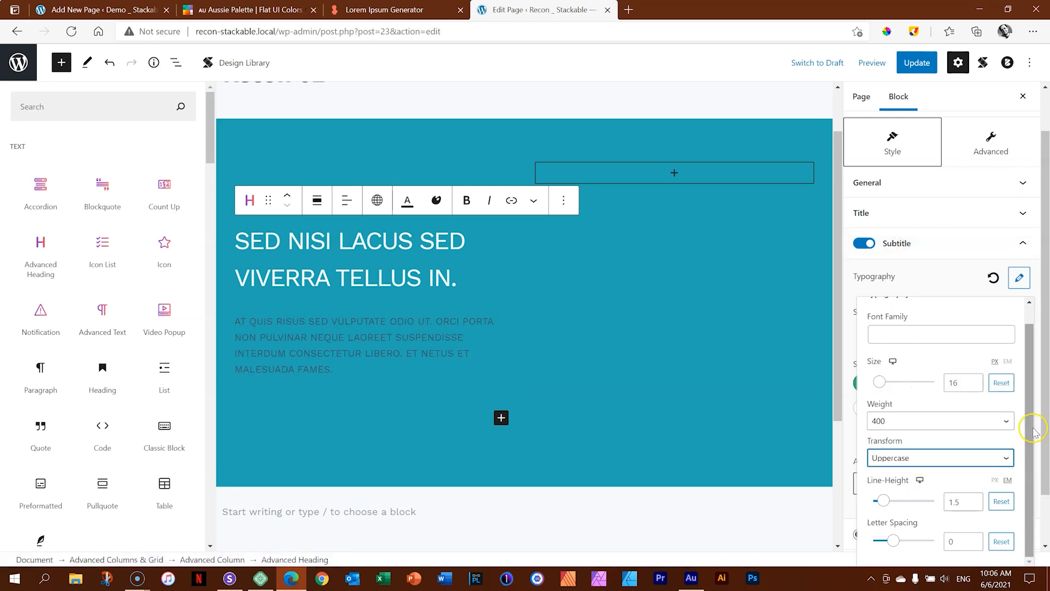
{"action": "scroll", "coordinate": [1044, 431], "scroll_direction": "down", "scroll_amount": 1}
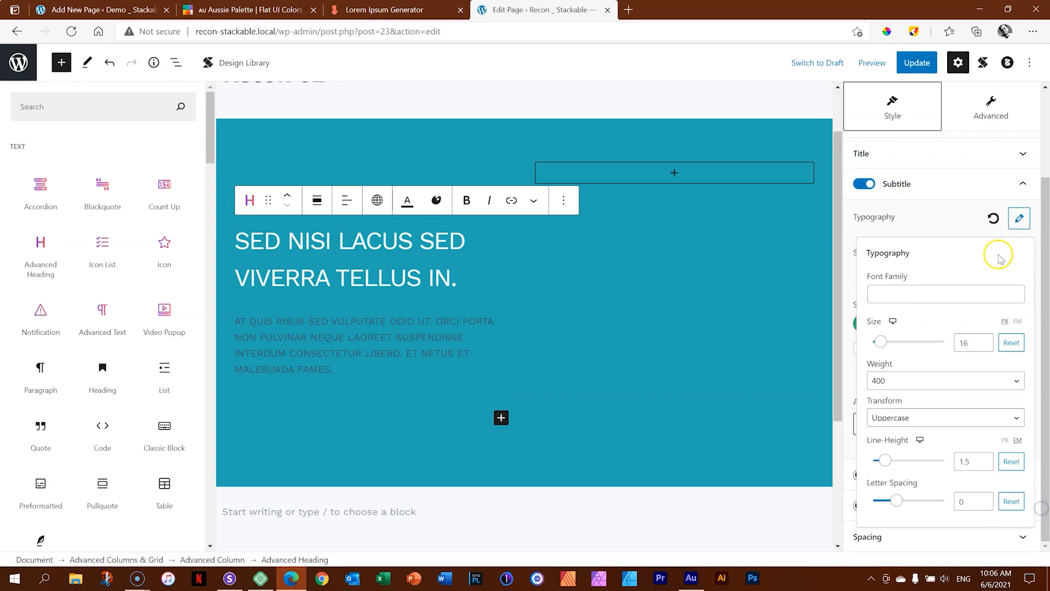
{"action": "left_click", "coordinate": [1018, 218]}
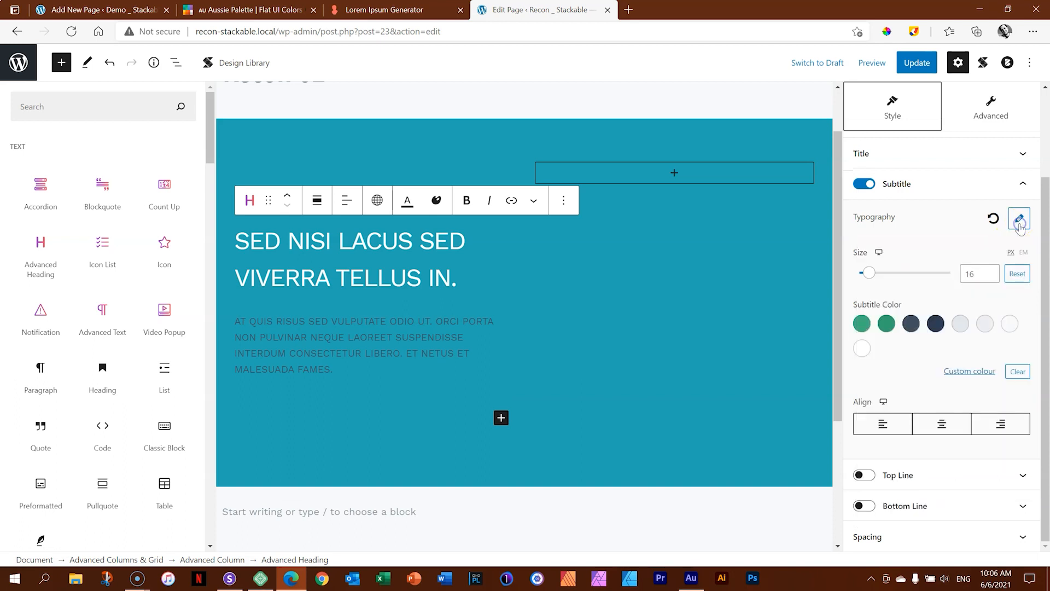
- Colour the second heading's subtitle white, align it left and collapse the subtitle settings
{"action": "left_click", "coordinate": [861, 349]}
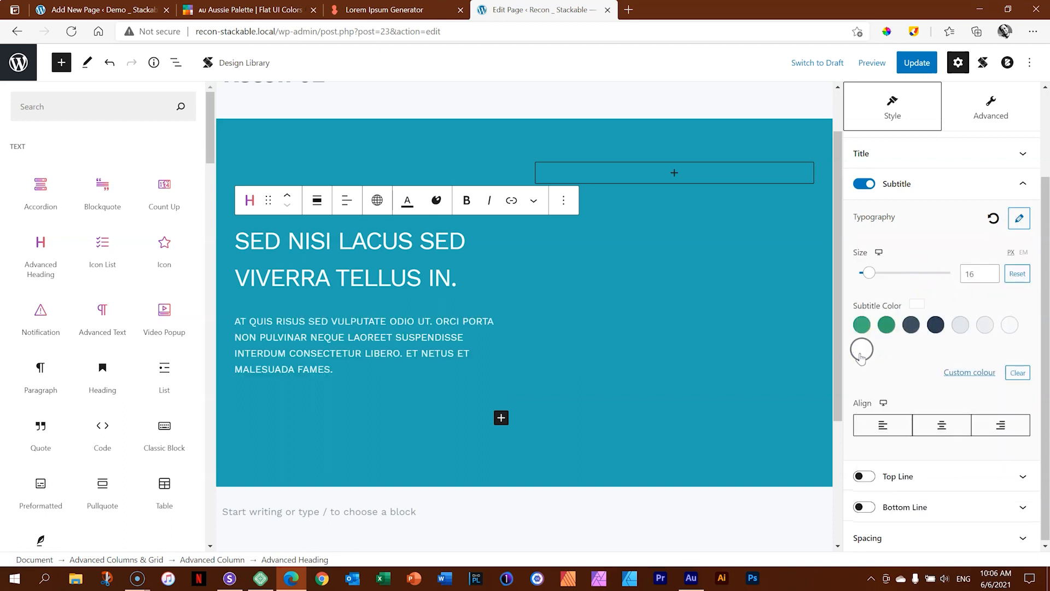
{"action": "left_click", "coordinate": [881, 425]}
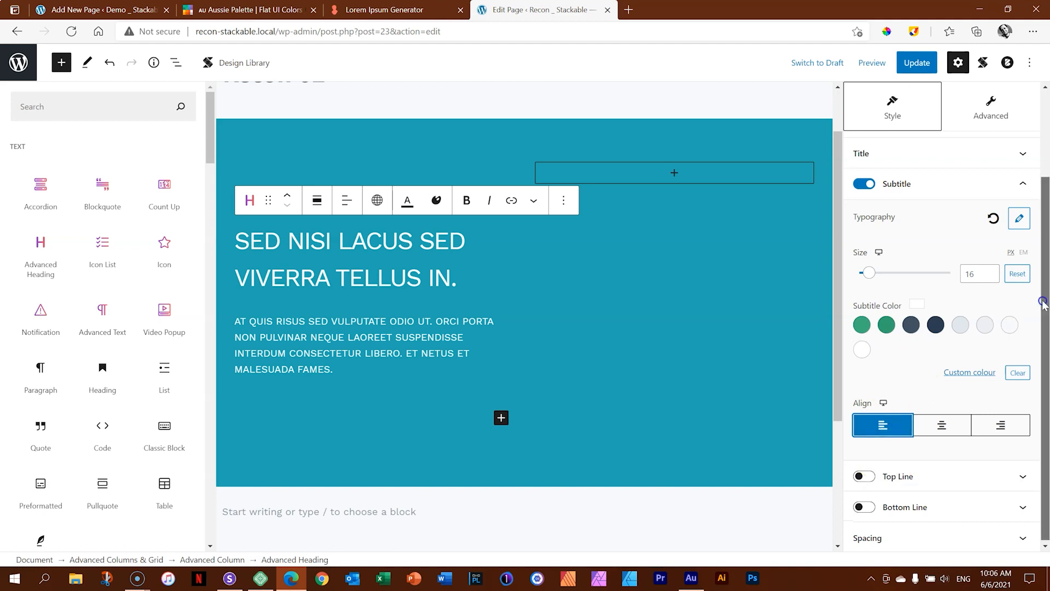
{"action": "left_click_drag", "start_coordinate": [1043, 302], "coordinate": [1043, 229]}
{"action": "left_click", "coordinate": [1016, 295]}
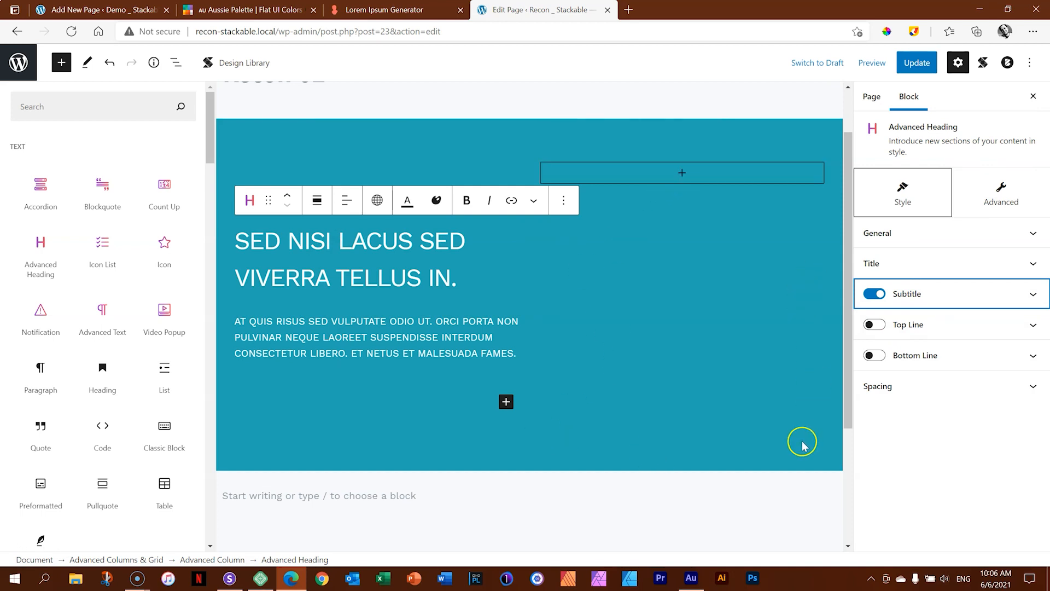
- Turn on the top line for the second heading in the first column and colour the line white
{"action": "left_click", "coordinate": [534, 172]}
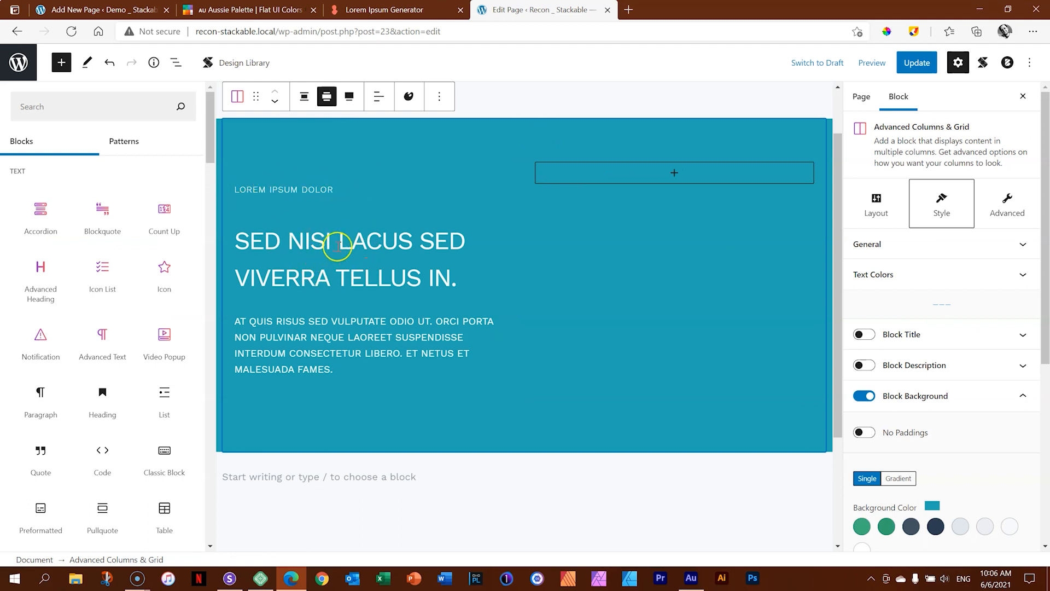
{"action": "left_click", "coordinate": [375, 259]}
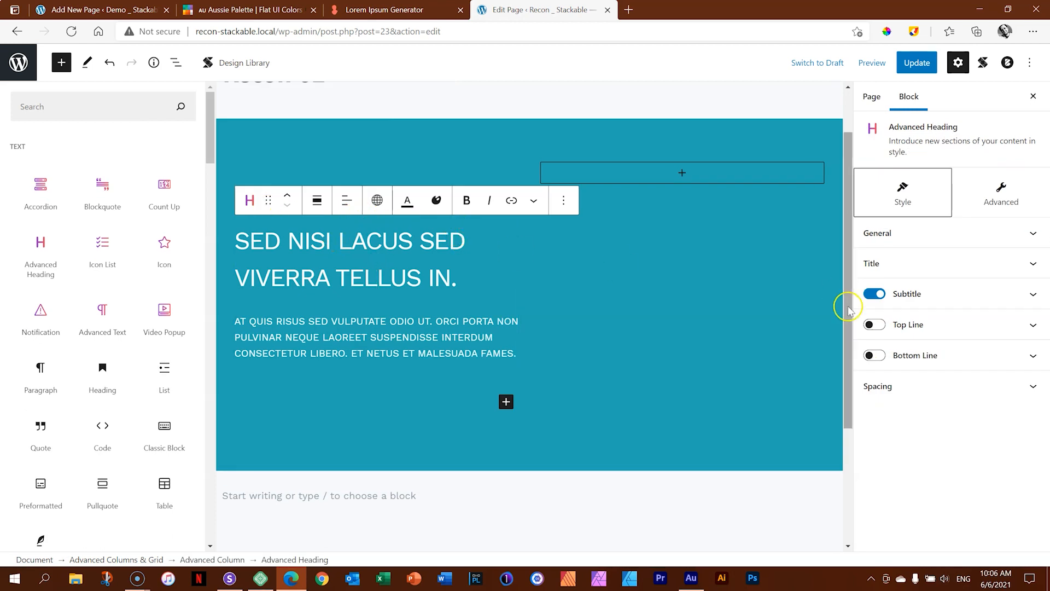
{"action": "left_click", "coordinate": [879, 326]}
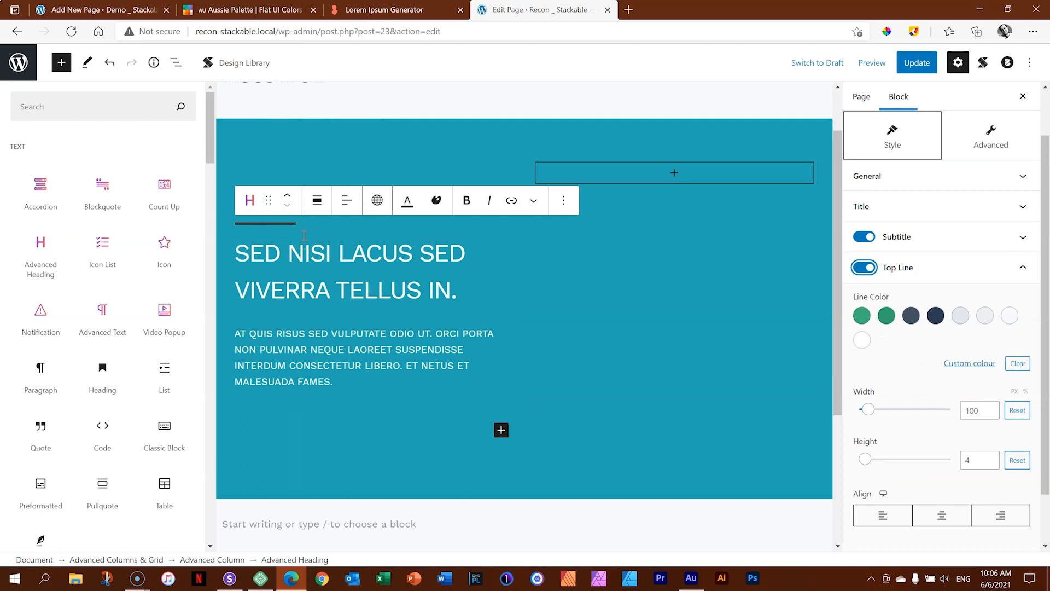
{"action": "scroll", "coordinate": [1043, 459], "scroll_direction": "down", "scroll_amount": 1}
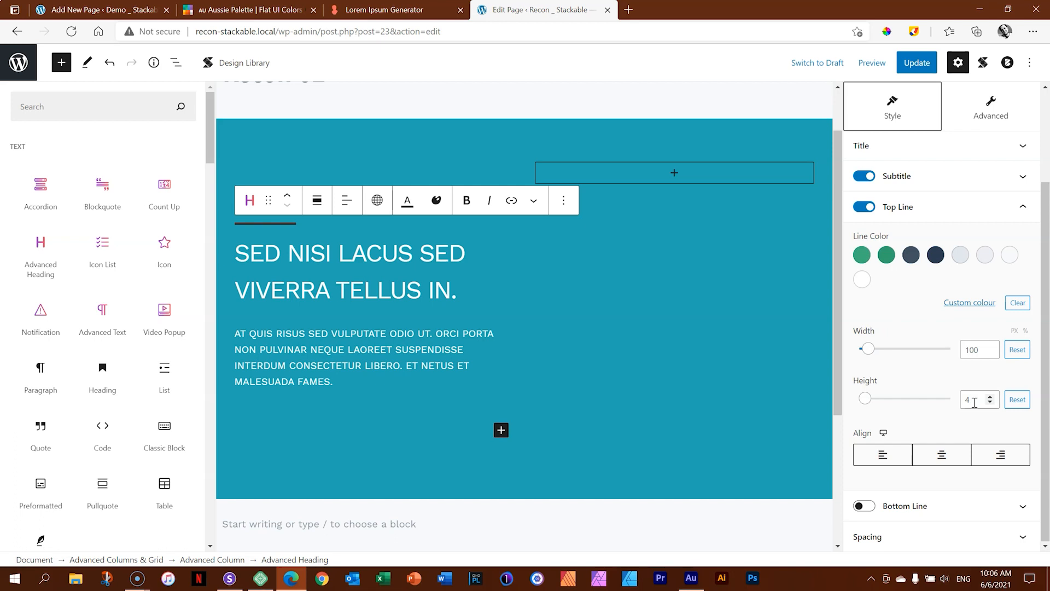
{"action": "left_click", "coordinate": [971, 350]}
{"action": "left_click", "coordinate": [863, 281]}
{"action": "left_click", "coordinate": [871, 287]}
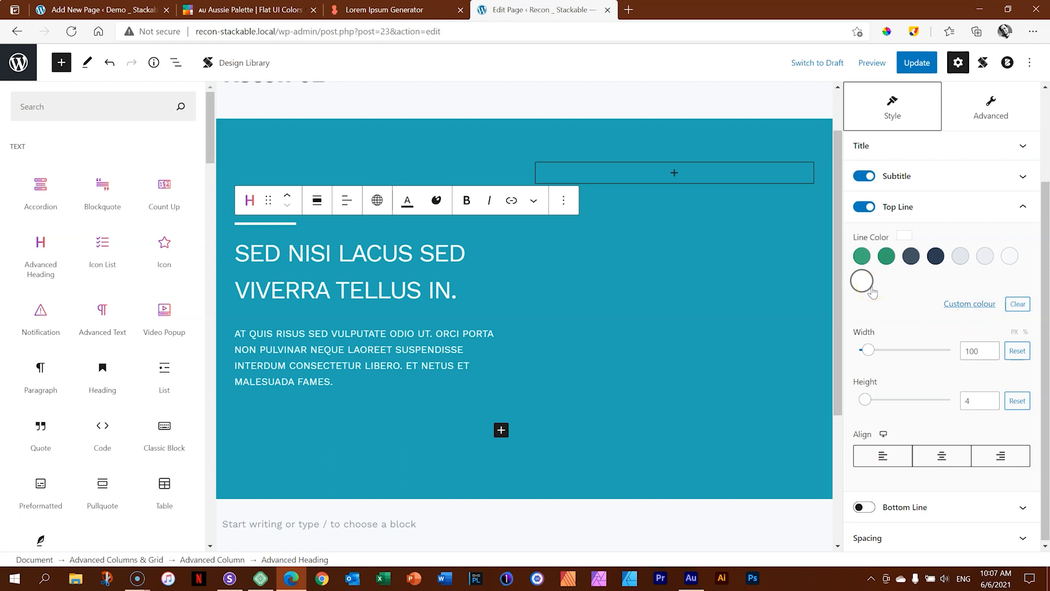
- Save the page changes and preview the page in a new tab, examining the second heading's subtitle
{"action": "left_click", "coordinate": [924, 64]}
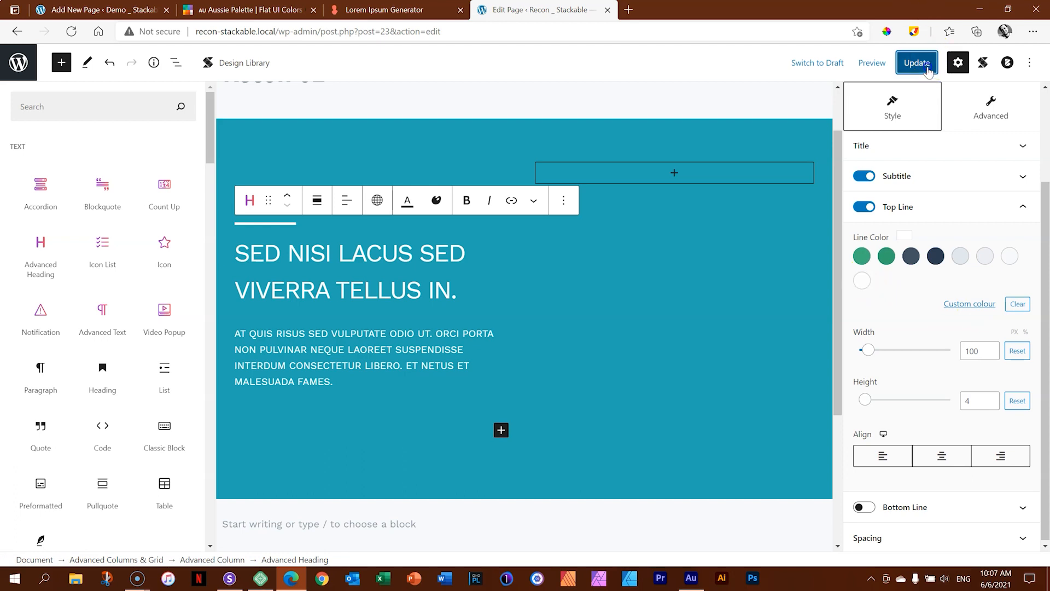
{"action": "left_click", "coordinate": [873, 63]}
{"action": "left_click", "coordinate": [837, 176]}
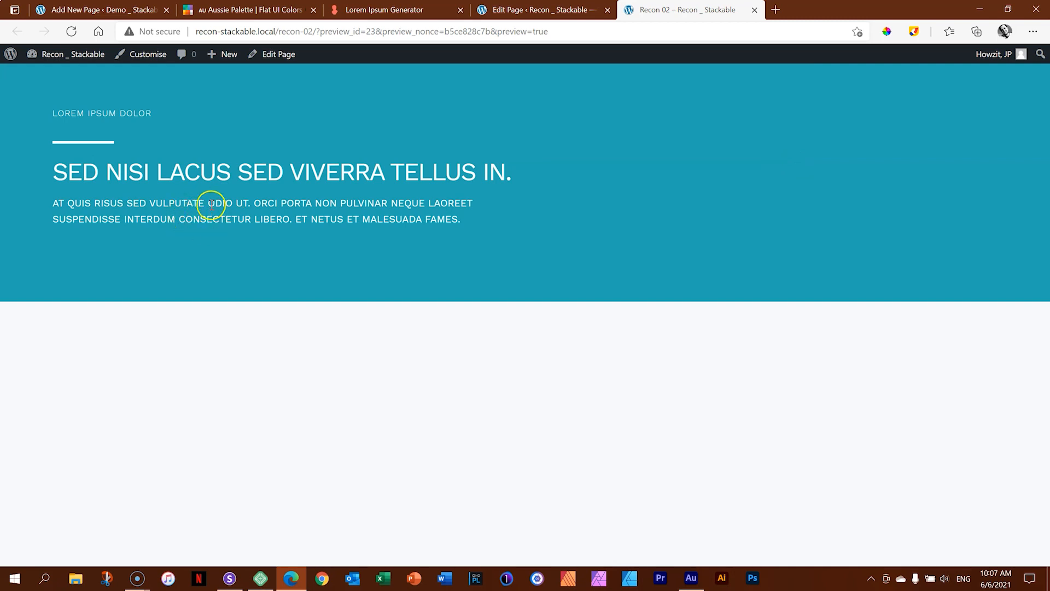
{"action": "left_click_drag", "start_coordinate": [465, 222], "coordinate": [64, 203]}
{"action": "triple_click", "coordinate": [52, 201]}
- Back in the Recon 02 page editor, set the second heading's subtitle typography to weight 300 and size 14 px
{"action": "left_click", "coordinate": [579, 10]}
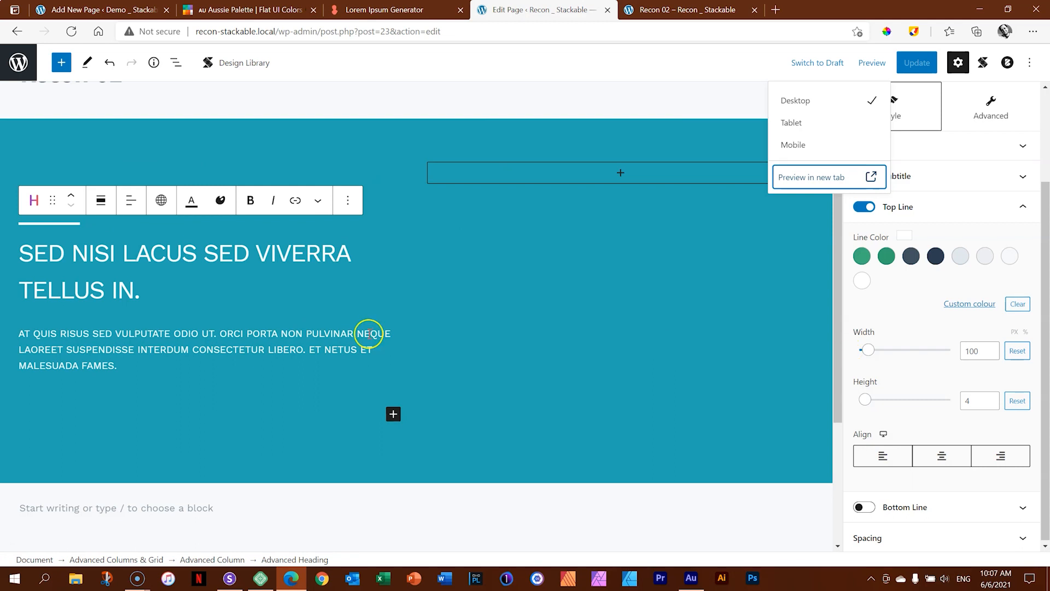
{"action": "left_click", "coordinate": [355, 348]}
{"action": "left_click", "coordinate": [895, 205]}
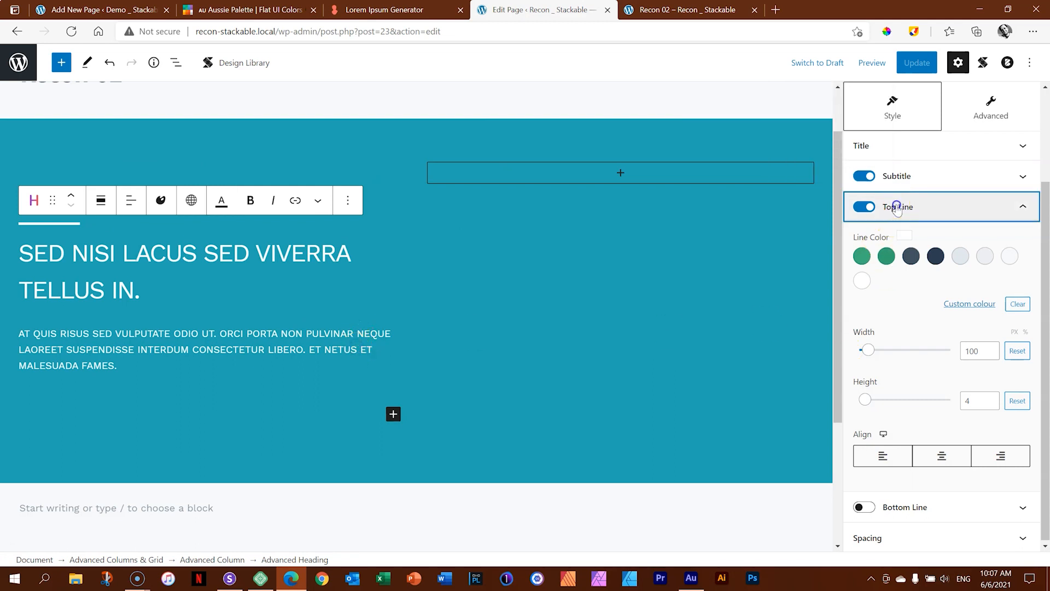
{"action": "left_click", "coordinate": [932, 298]}
{"action": "left_click", "coordinate": [1018, 308]}
{"action": "left_click", "coordinate": [902, 188]}
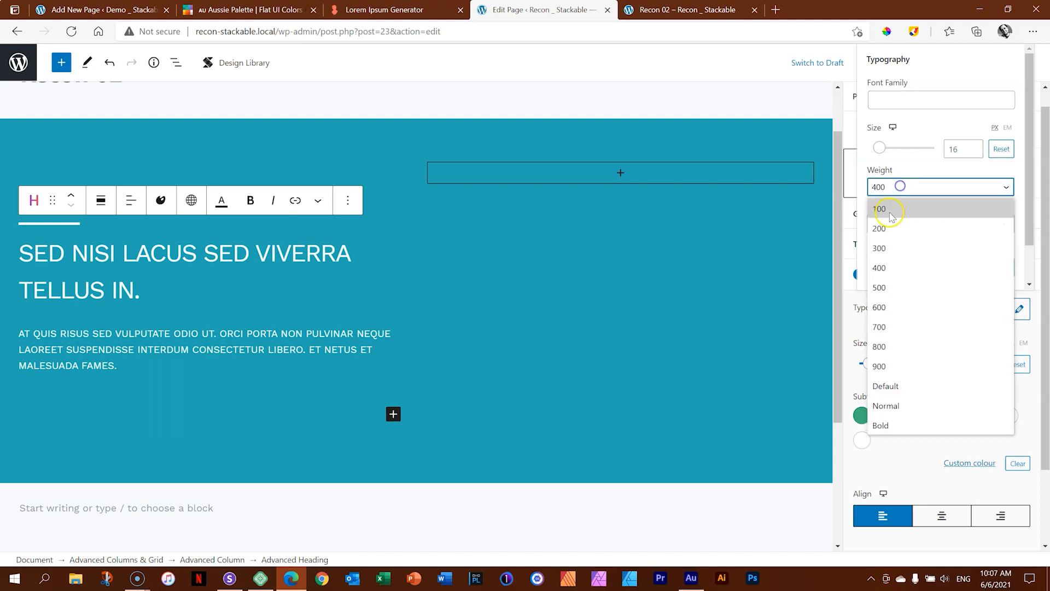
{"action": "left_click", "coordinate": [892, 246]}
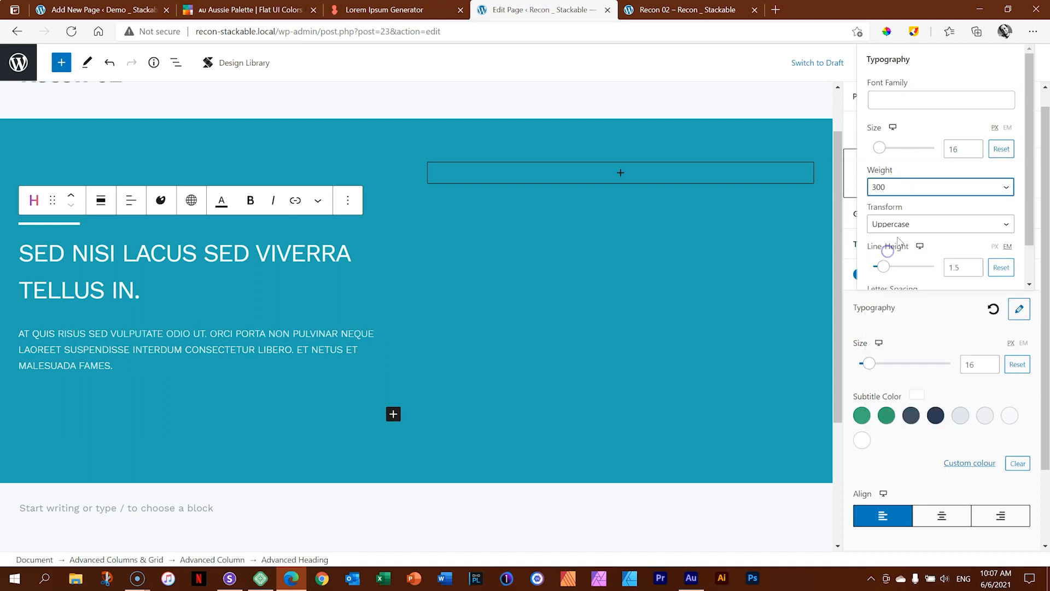
{"action": "left_click", "coordinate": [977, 151]}
{"action": "type", "text": "14"}
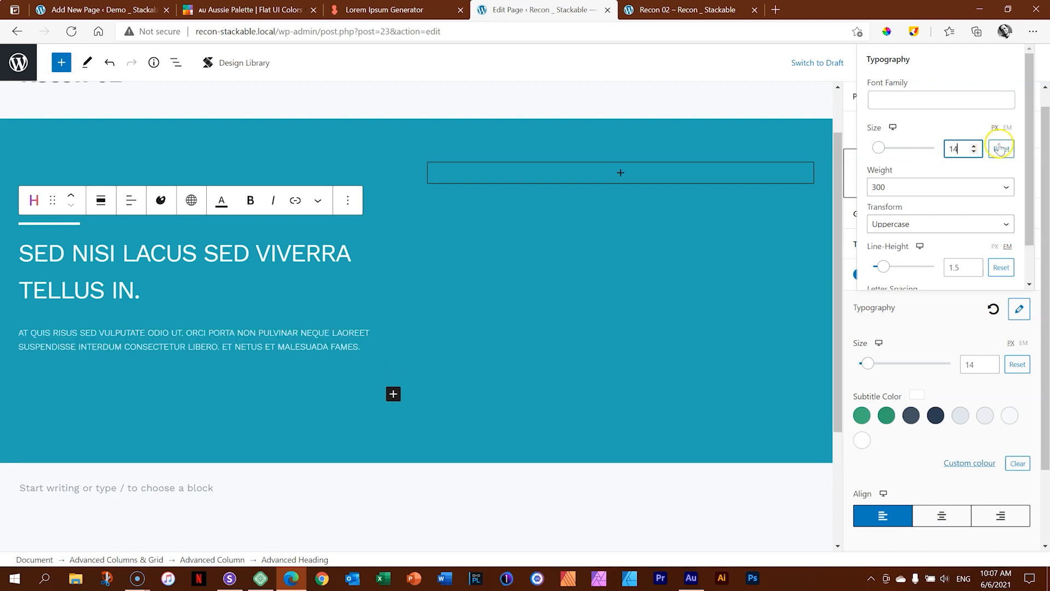
{"action": "left_click", "coordinate": [1016, 309]}
- Update the page and reload its open preview to check the restyled subtitle
{"action": "left_click", "coordinate": [913, 64]}
{"action": "left_click", "coordinate": [687, 9]}
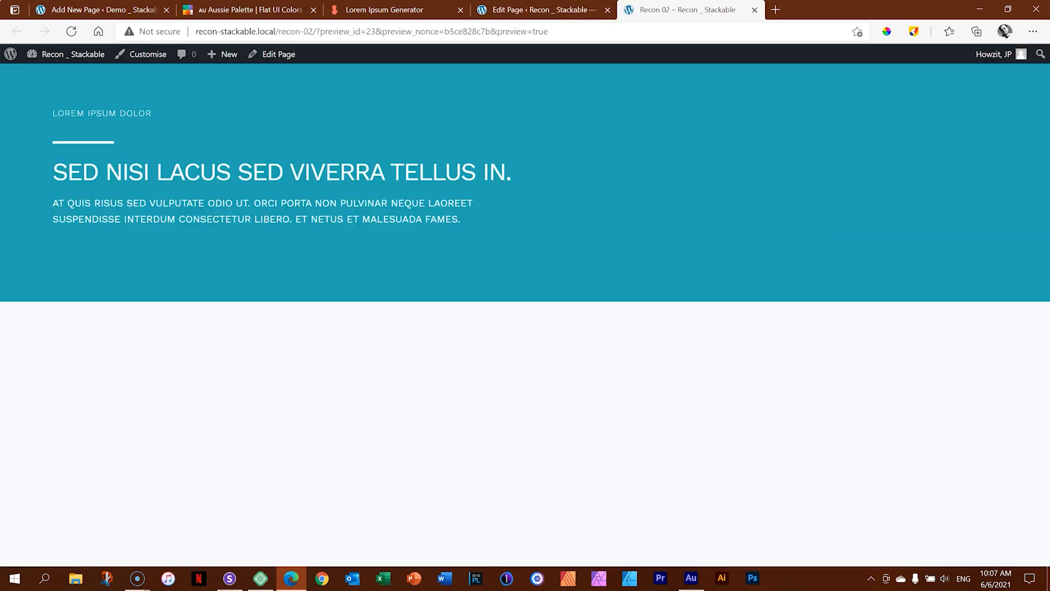
{"action": "left_click", "coordinate": [72, 32]}
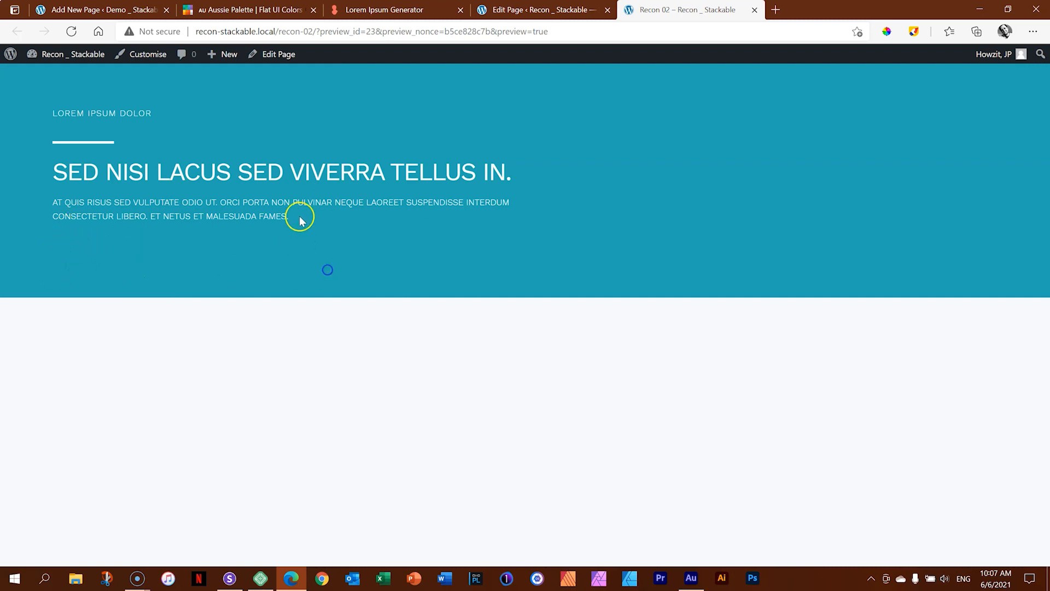
- Back in the page editor, find the Stackable Spacer block and insert it below the second heading in the first column
{"action": "left_click", "coordinate": [531, 9]}
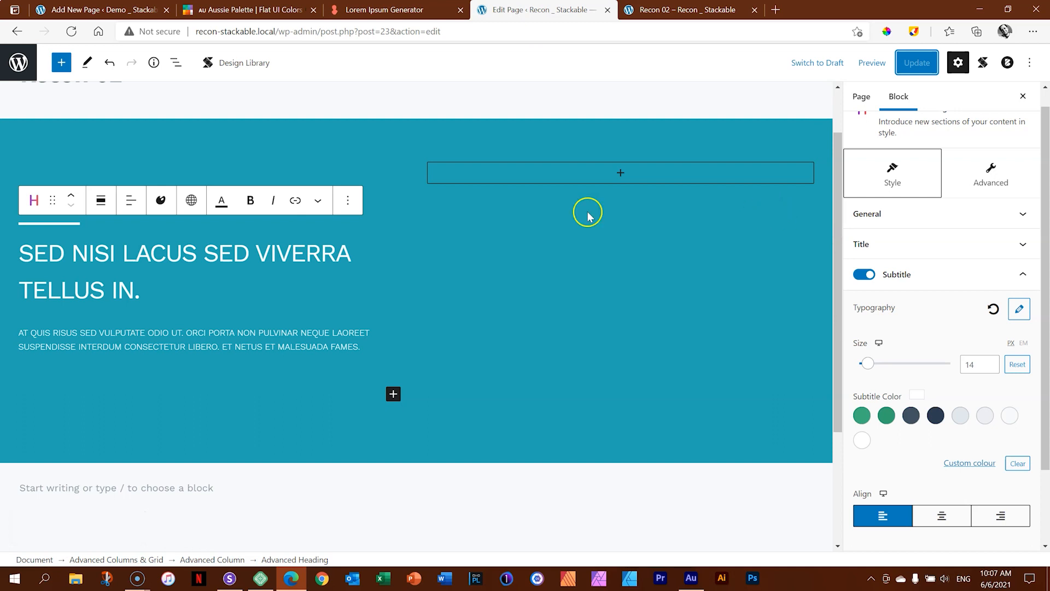
{"action": "left_click", "coordinate": [62, 64]}
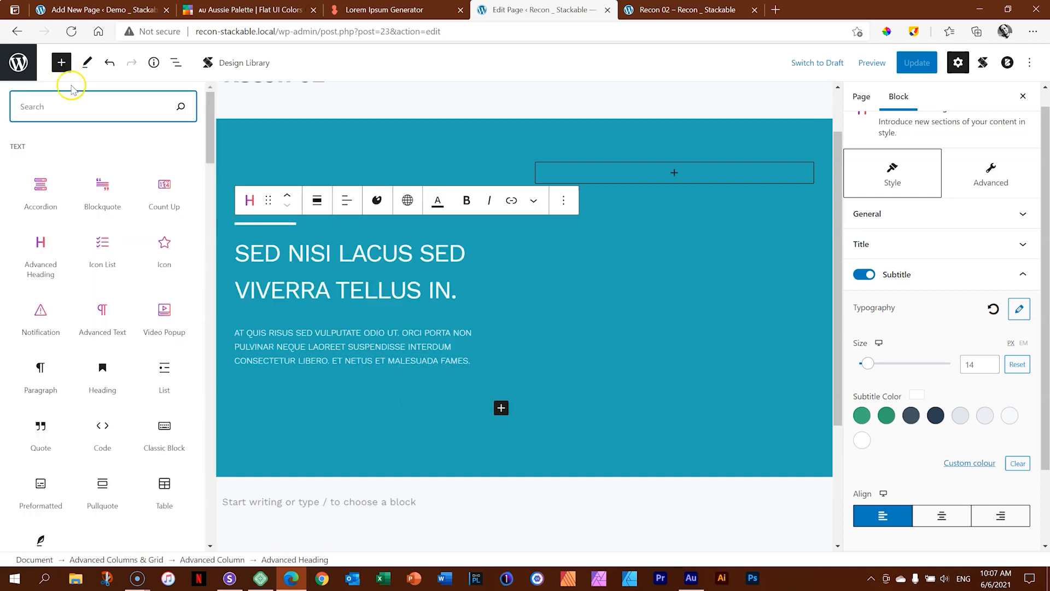
{"action": "left_click", "coordinate": [81, 108]}
{"action": "type", "text": "spacer"}
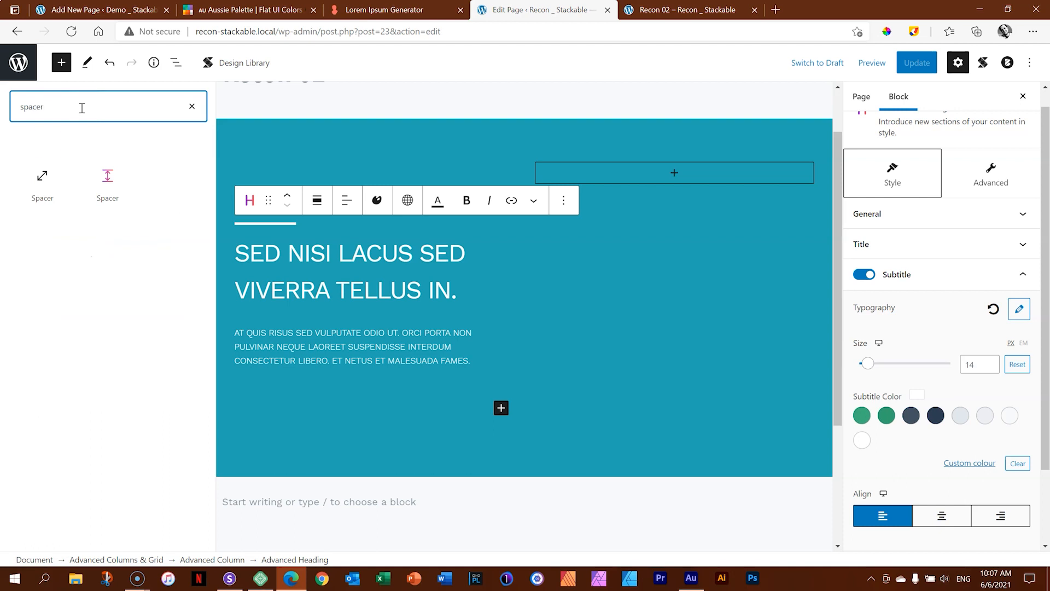
{"action": "mouse_move", "coordinate": [120, 186]}
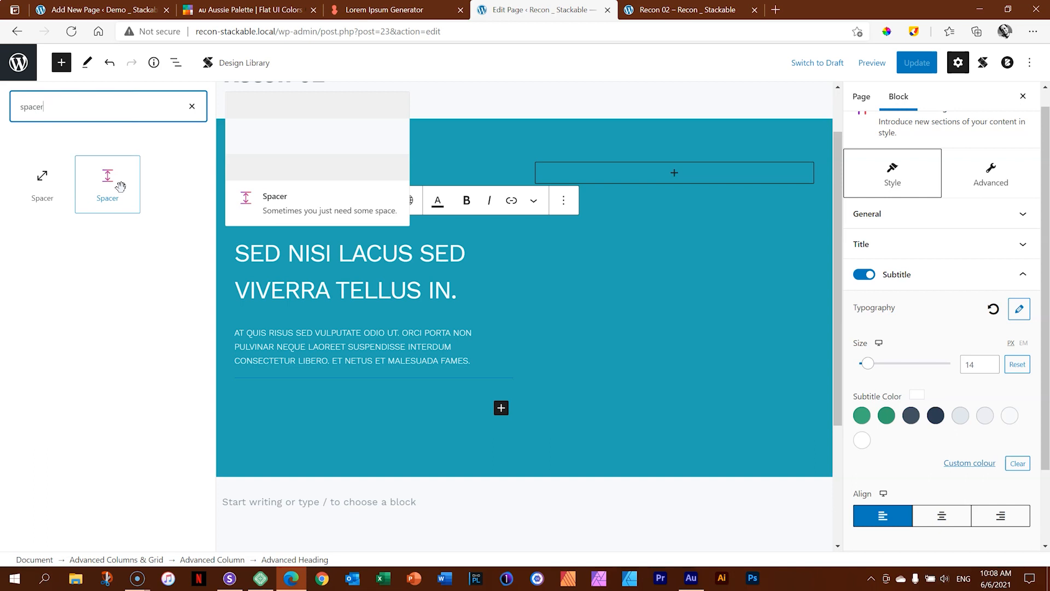
{"action": "left_click_drag", "start_coordinate": [121, 187], "coordinate": [344, 381]}
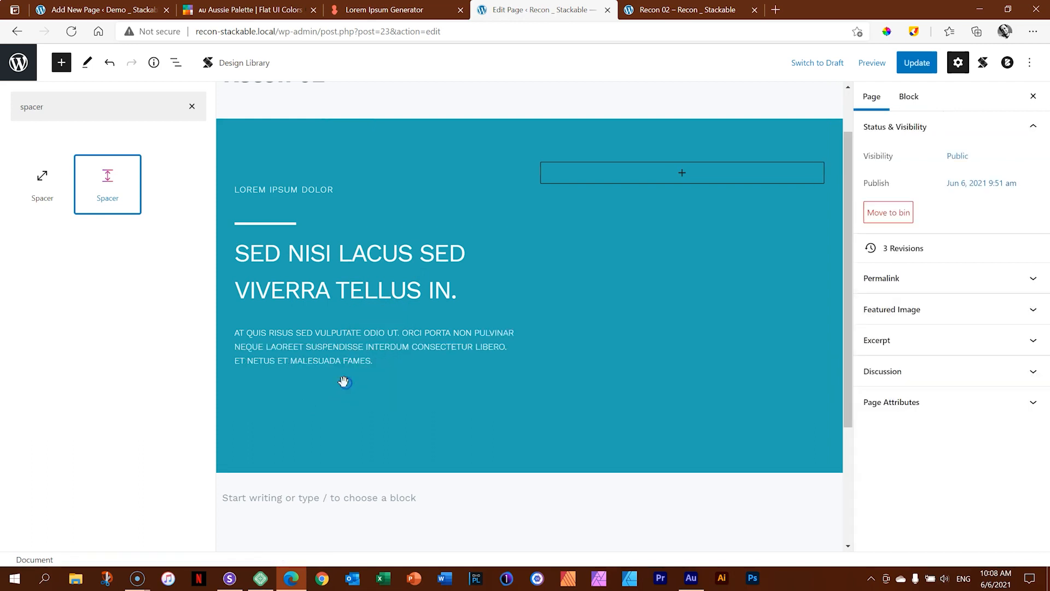
- Find the Stackable Button block and insert it below the second heading in the first column
{"action": "left_click", "coordinate": [65, 110]}
{"action": "left_click_drag", "start_coordinate": [65, 110], "coordinate": [24, 113]}
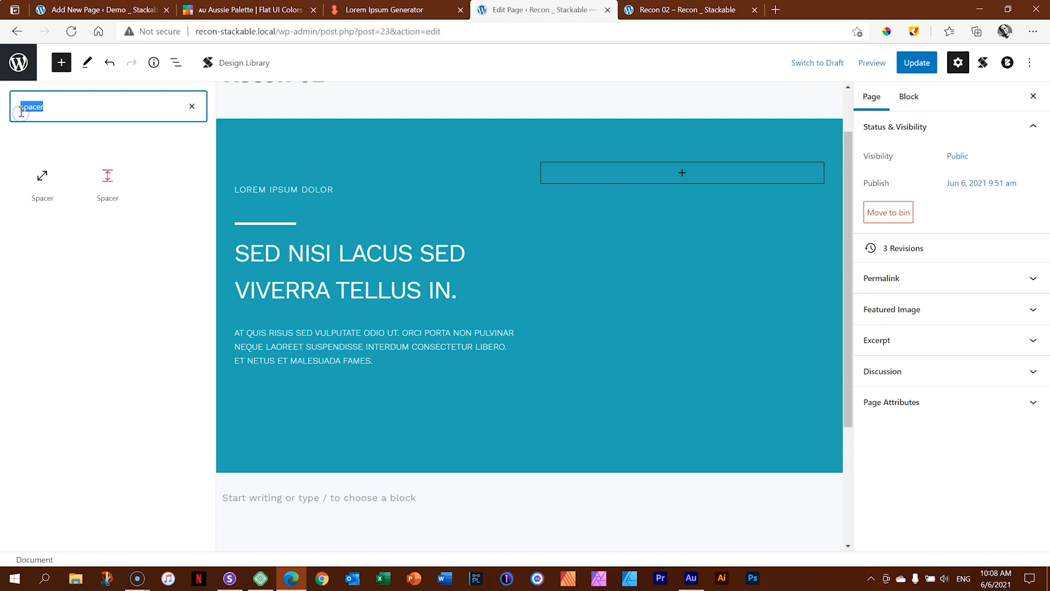
{"action": "type", "text": "button"}
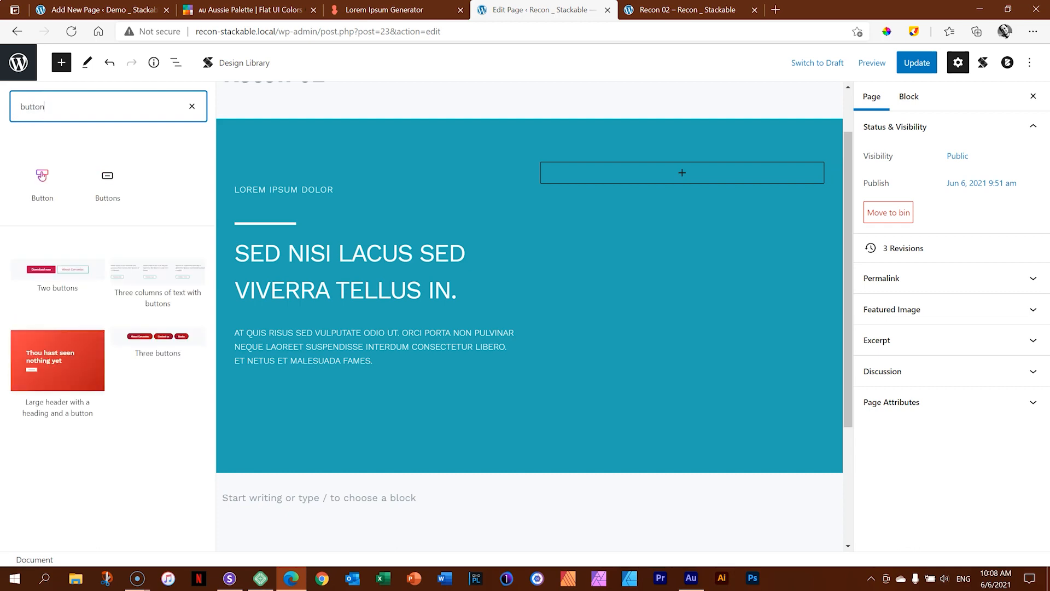
{"action": "left_click", "coordinate": [46, 181]}
{"action": "left_click_drag", "start_coordinate": [46, 182], "coordinate": [382, 404]}
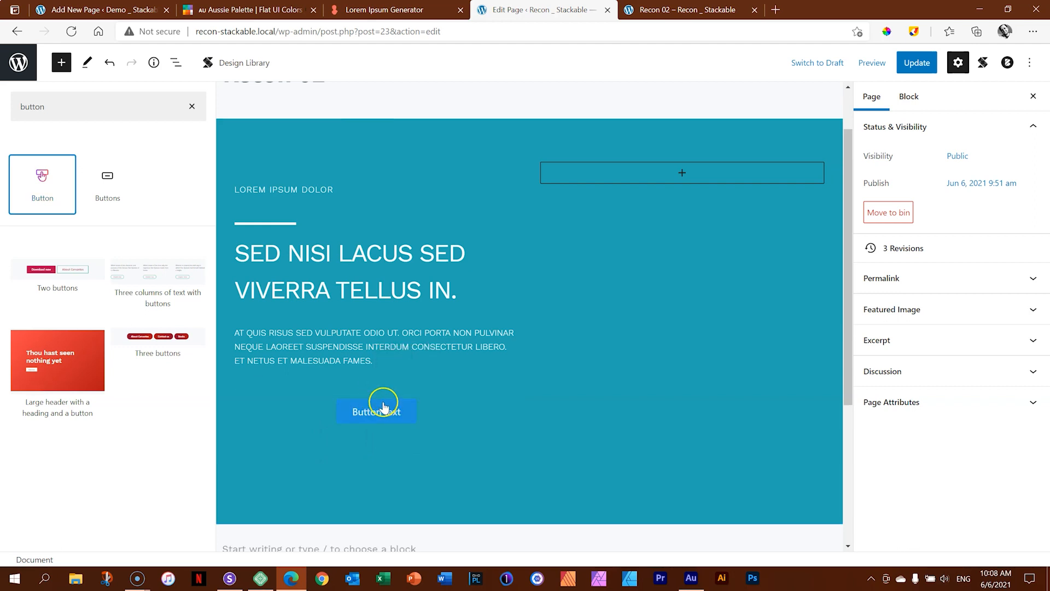
- Move the spacer above the button in the first column and set its height to 75 px
{"action": "left_click", "coordinate": [176, 63]}
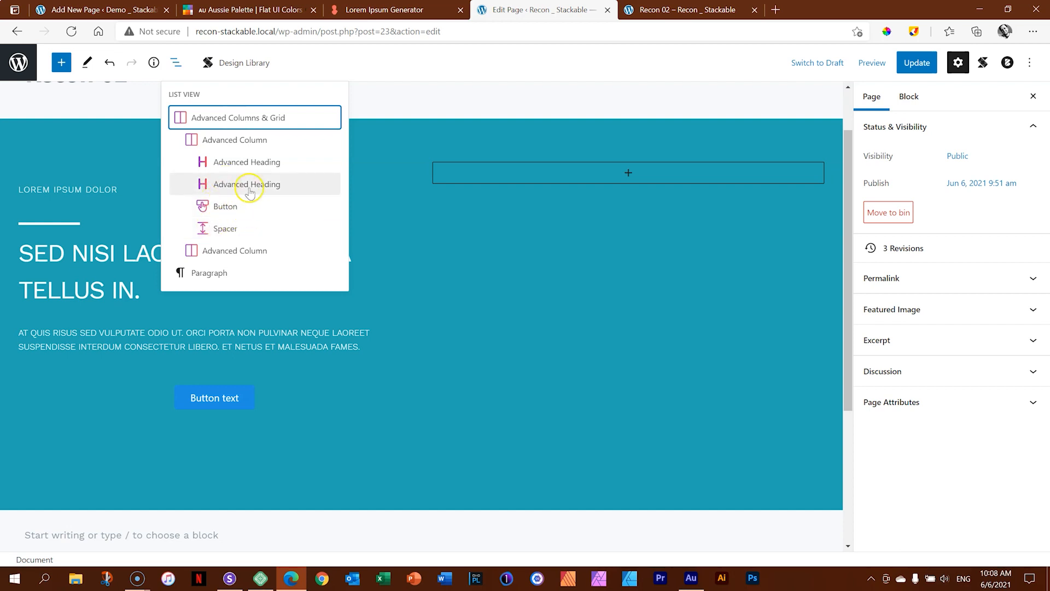
{"action": "left_click", "coordinate": [221, 229]}
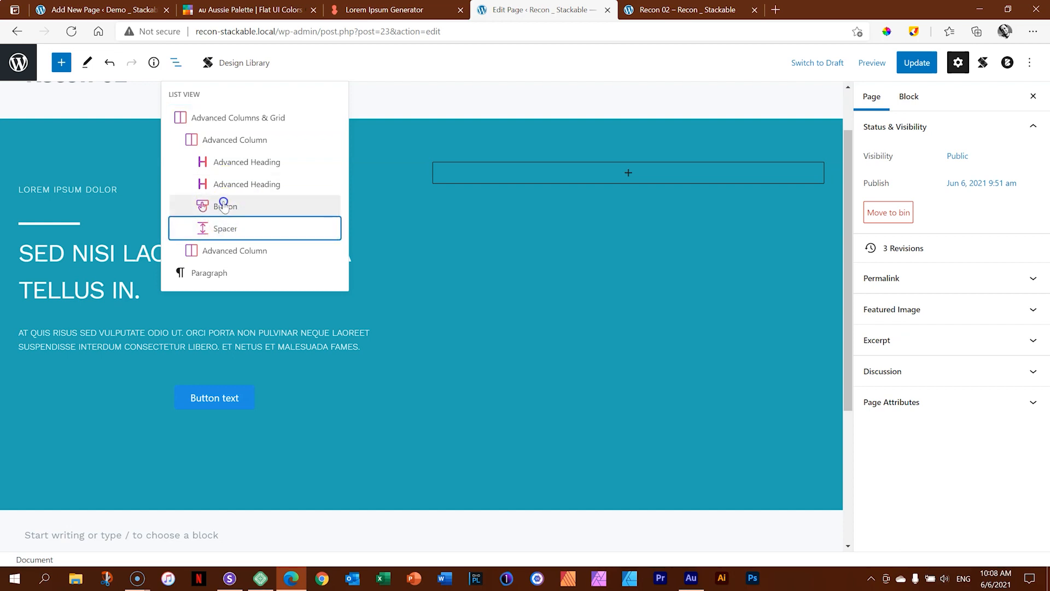
{"action": "left_click", "coordinate": [221, 228]}
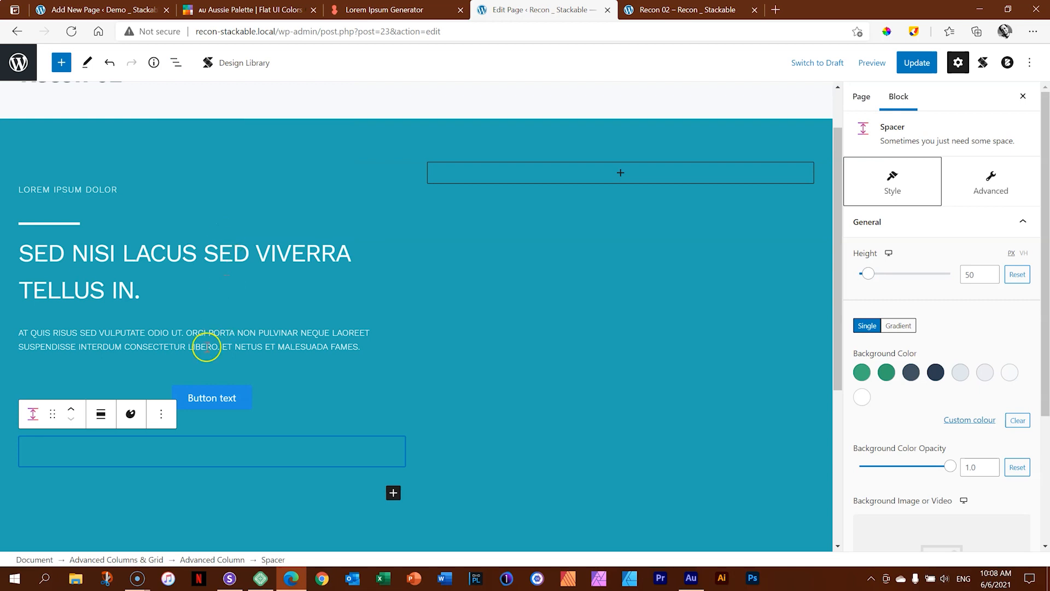
{"action": "left_click", "coordinate": [177, 62]}
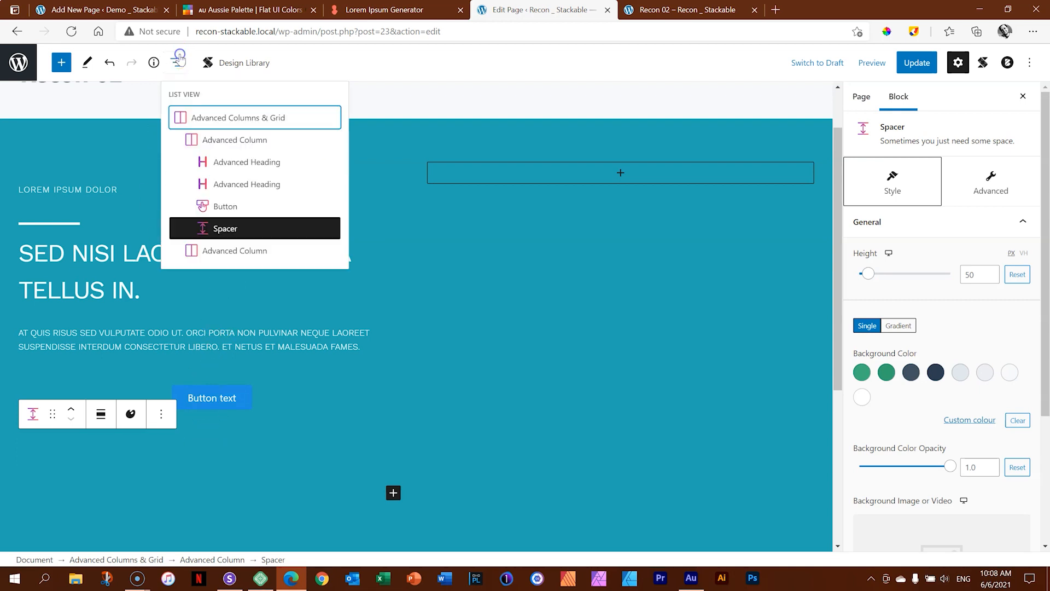
{"action": "left_click", "coordinate": [207, 229]}
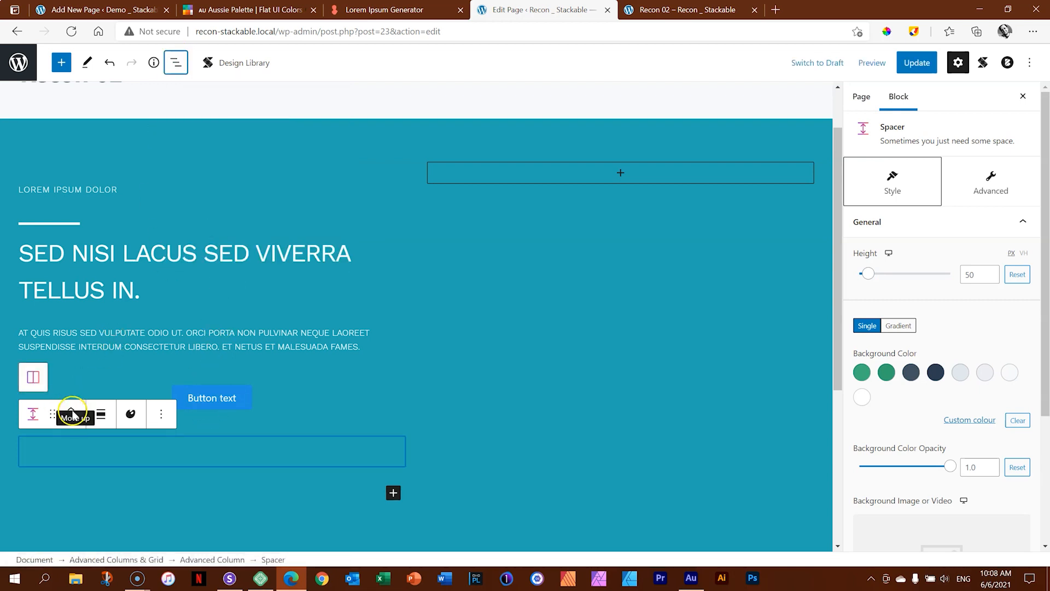
{"action": "left_click", "coordinate": [73, 411]}
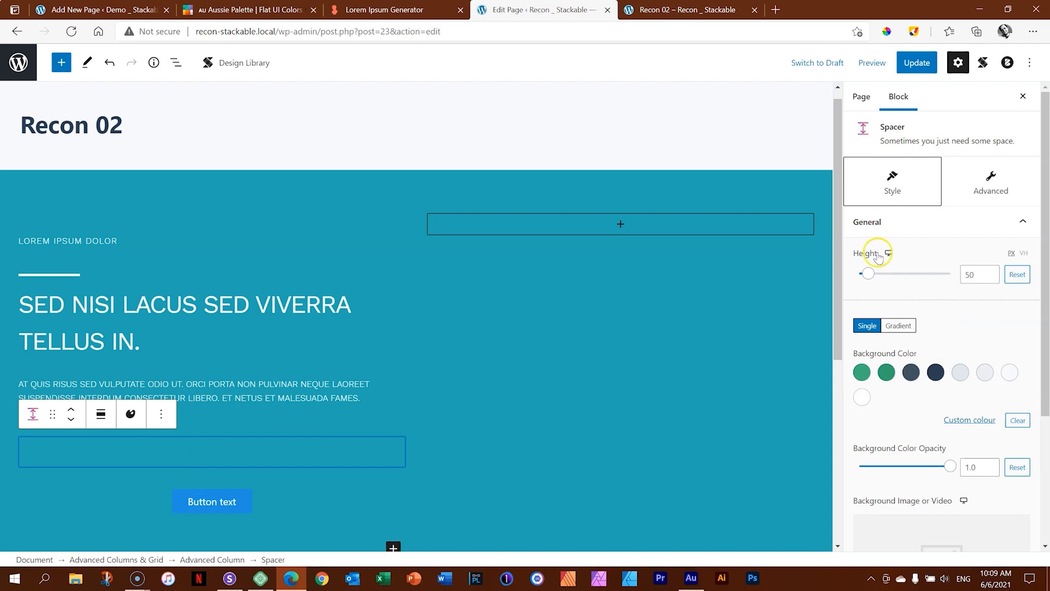
{"action": "left_click", "coordinate": [968, 275]}
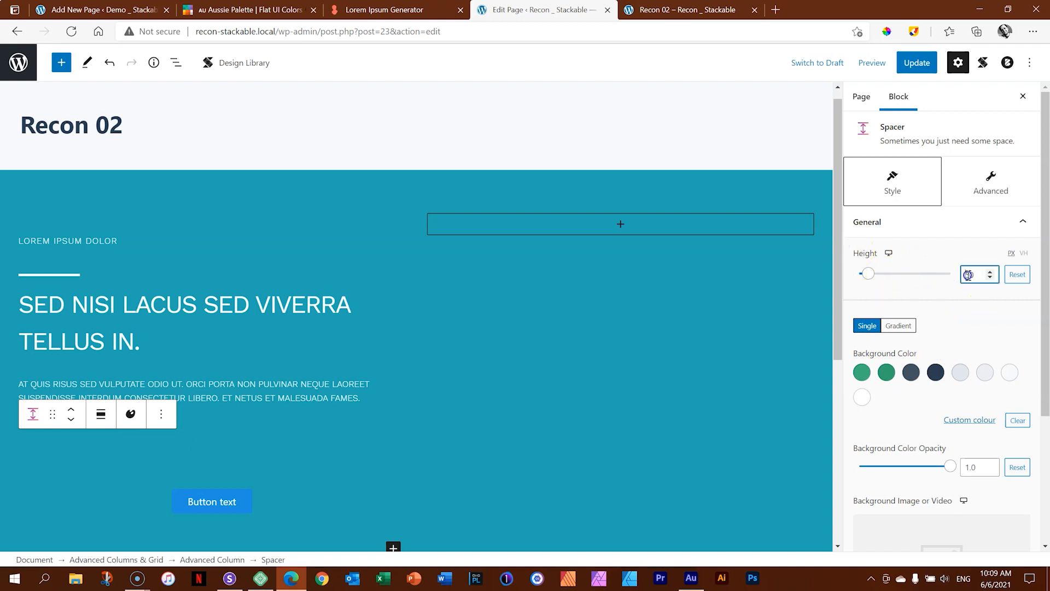
{"action": "type", "text": "75"}
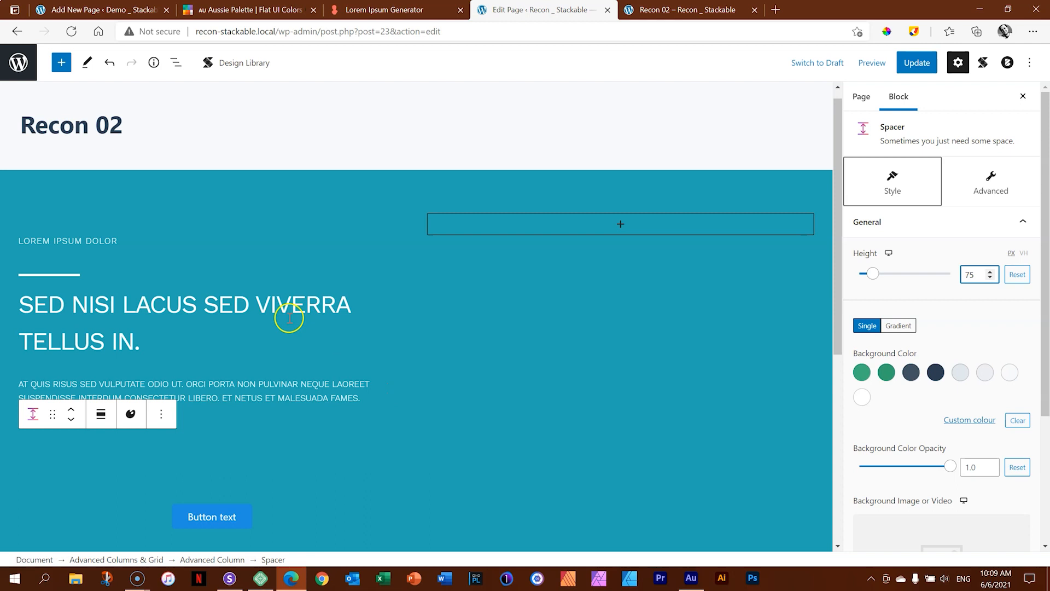
- Replace the button's placeholder label with "View More"
{"action": "scroll", "coordinate": [285, 315], "scroll_direction": "down", "scroll_amount": 2}
{"action": "left_click", "coordinate": [211, 427]}
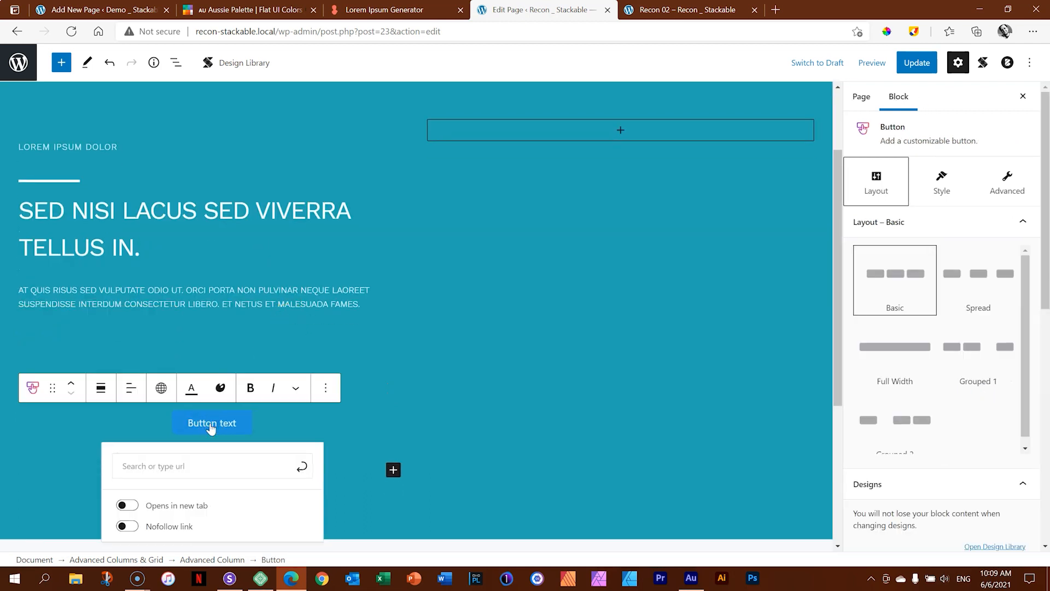
{"action": "scroll", "coordinate": [448, 383], "scroll_direction": "down", "scroll_amount": 2}
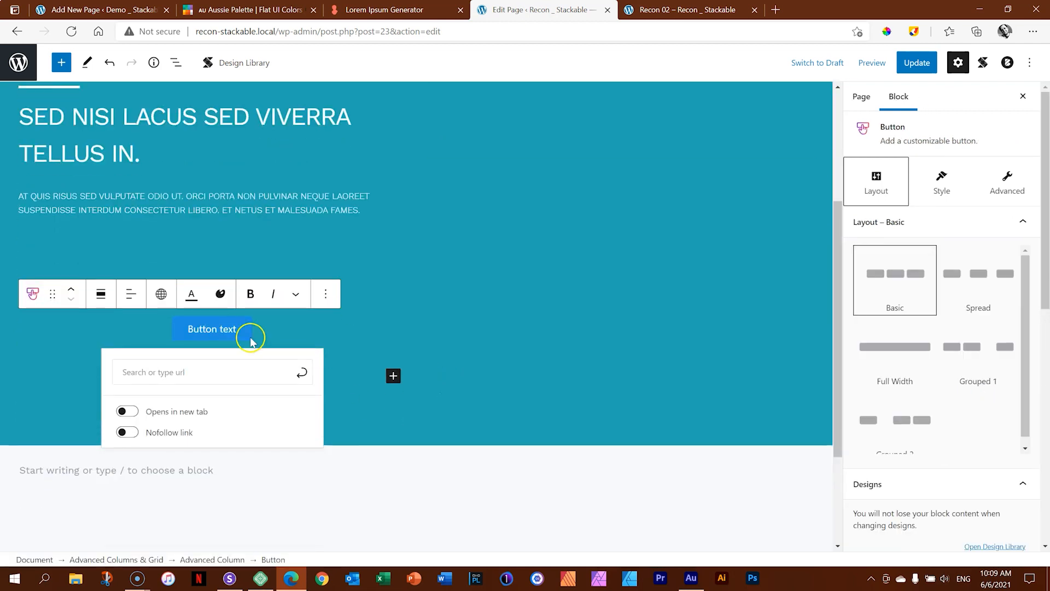
{"action": "left_click", "coordinate": [204, 330]}
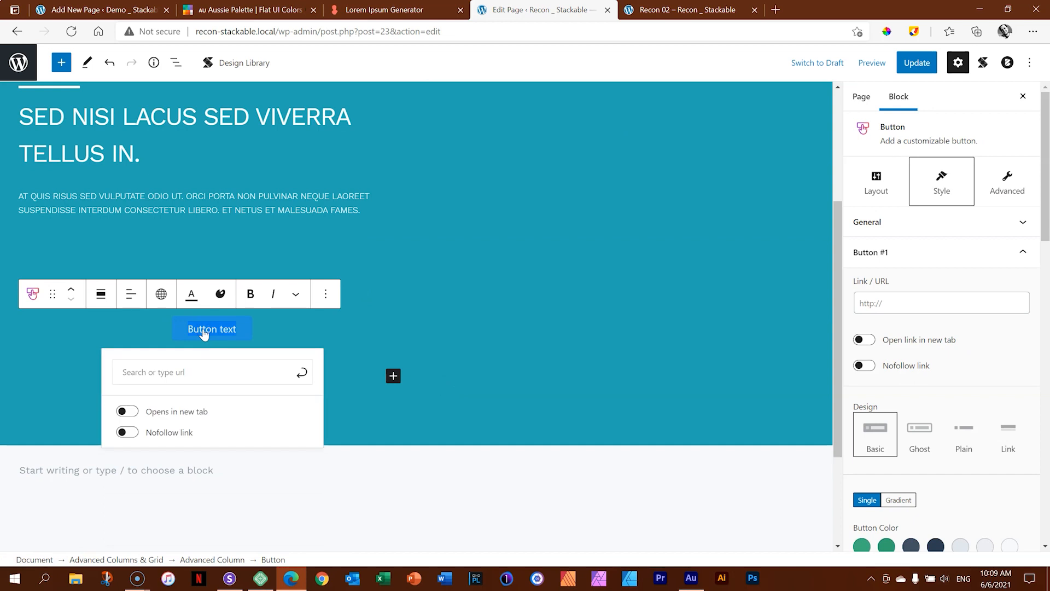
{"action": "type", "text": "View More"}
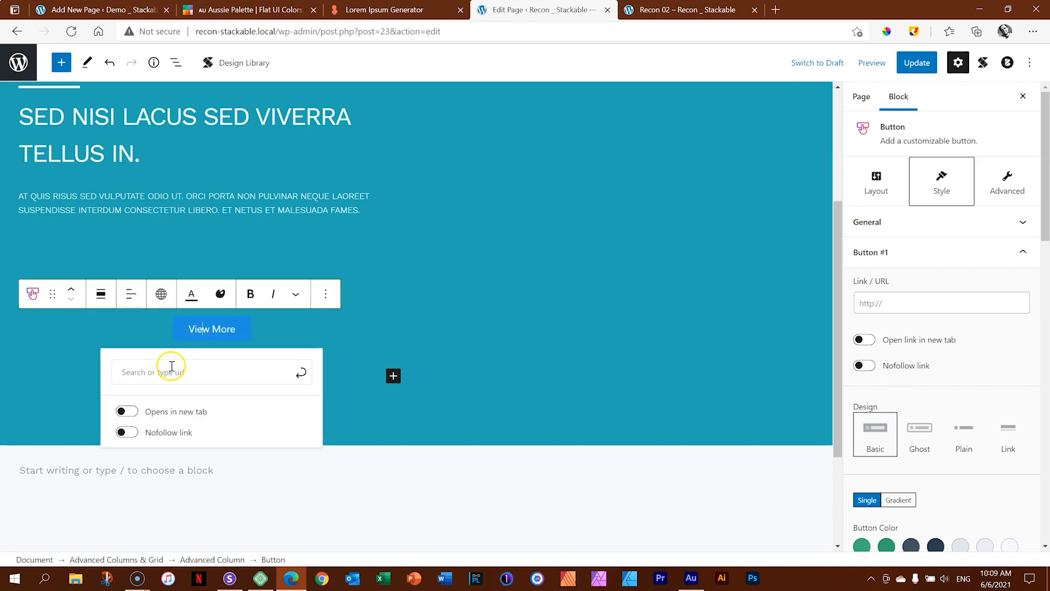
{"action": "left_click", "coordinate": [147, 372]}
{"action": "left_click", "coordinate": [146, 372]}
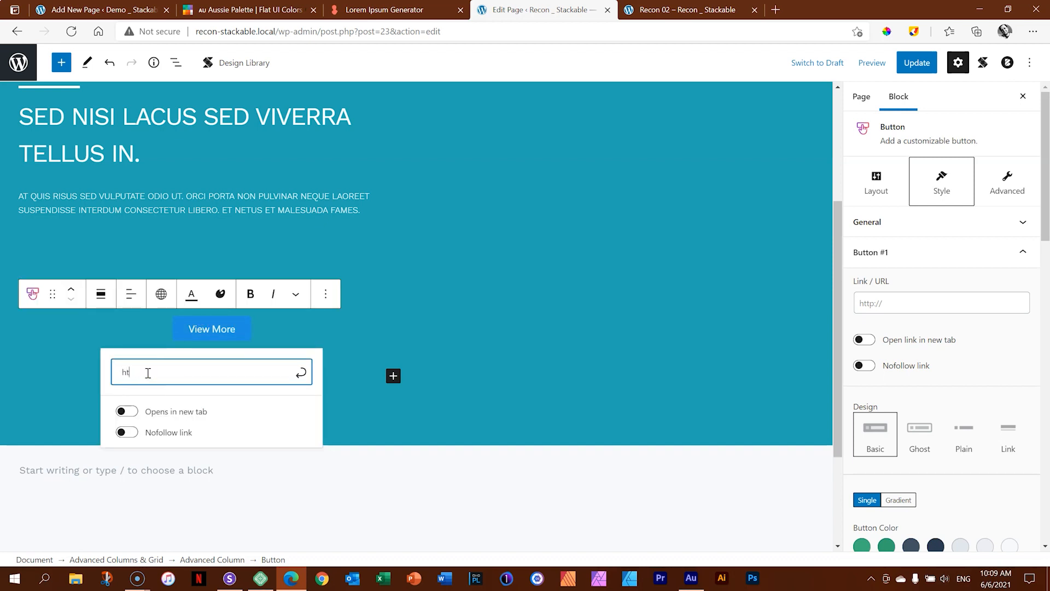
{"action": "type", "text": "https://w4b.io"}
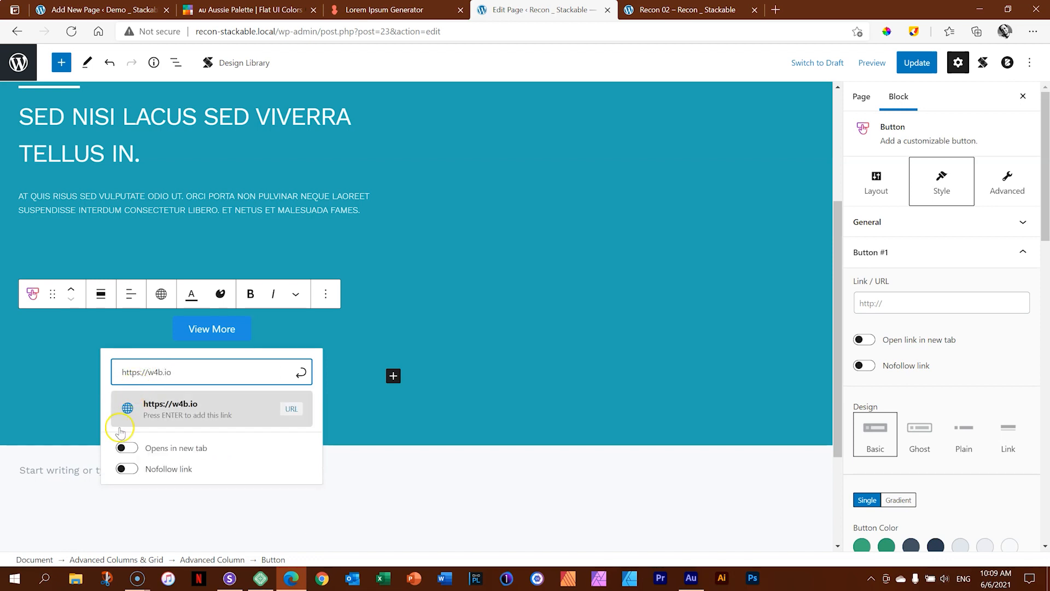
{"action": "left_click", "coordinate": [125, 447]}
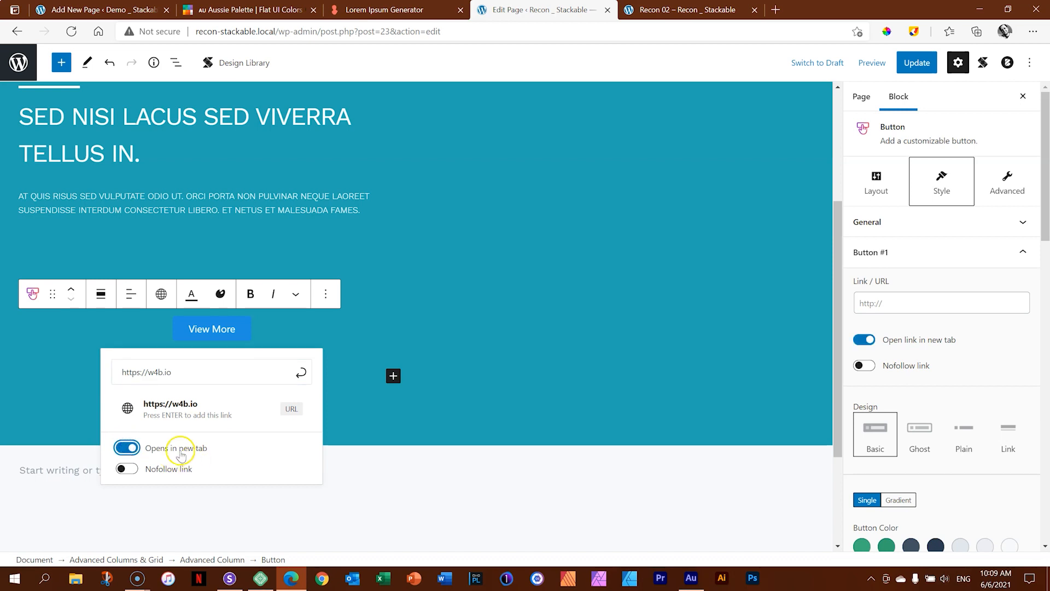
{"action": "left_click", "coordinate": [300, 374]}
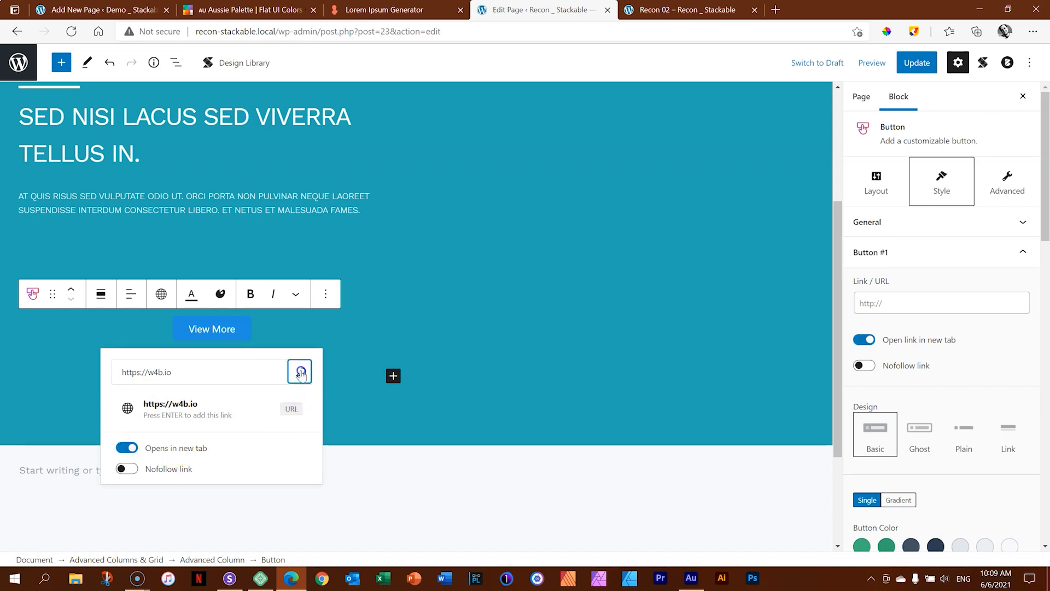
{"action": "left_click", "coordinate": [234, 332]}
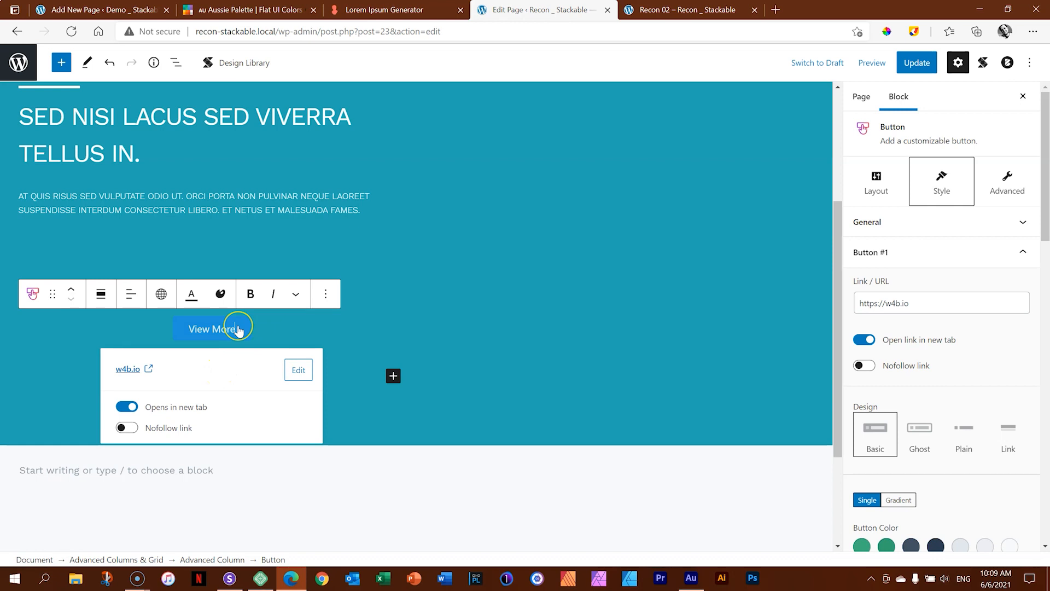
{"action": "left_click", "coordinate": [876, 178]}
{"action": "scroll", "coordinate": [1046, 274], "scroll_direction": "down", "scroll_amount": 2}
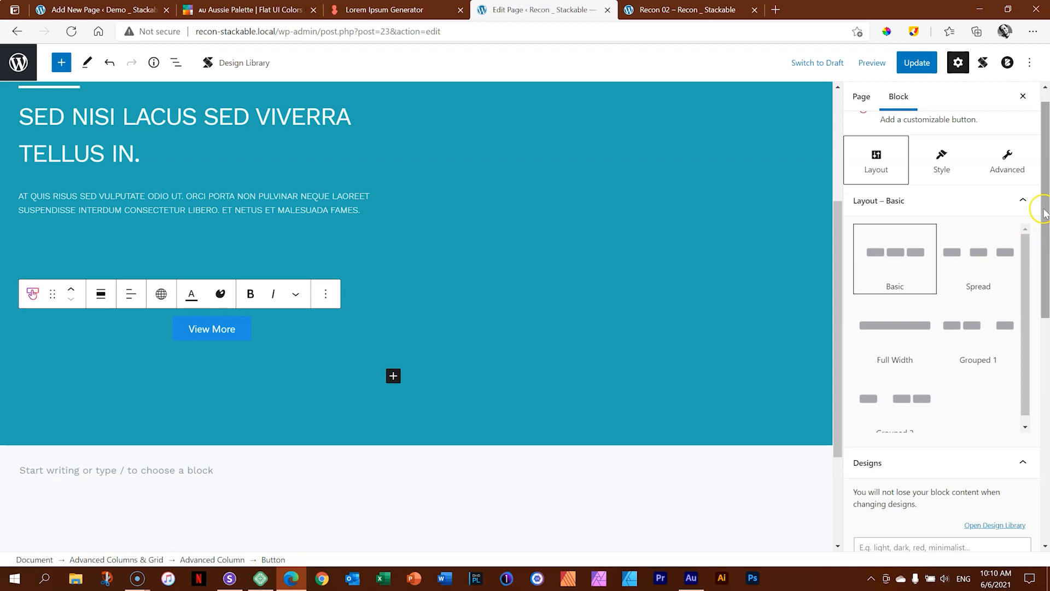
{"action": "scroll", "coordinate": [1045, 213], "scroll_direction": "down", "scroll_amount": 7}
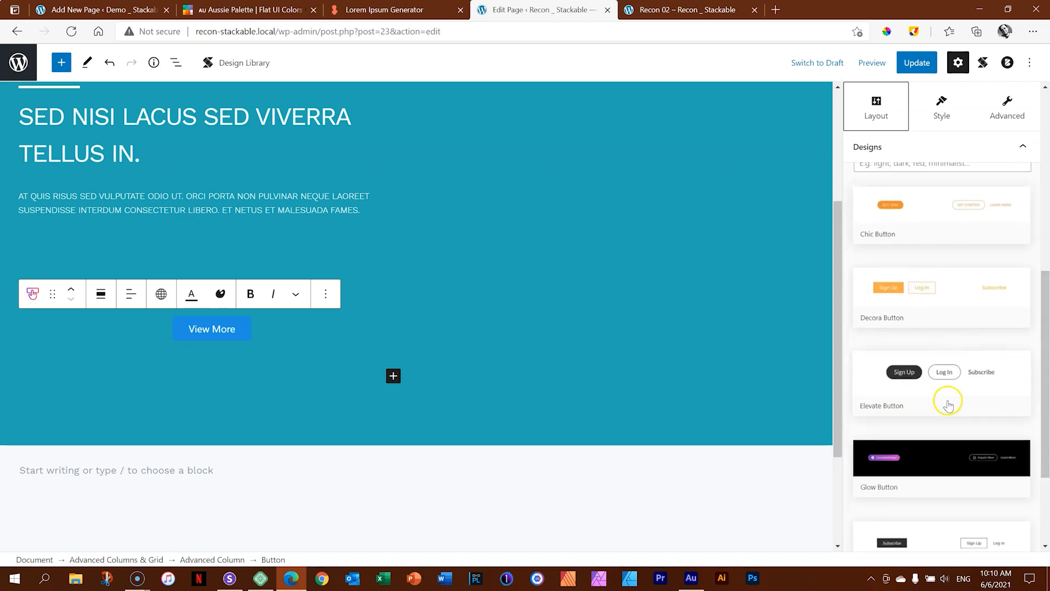
{"action": "left_click_drag", "start_coordinate": [1037, 438], "coordinate": [1040, 213]}
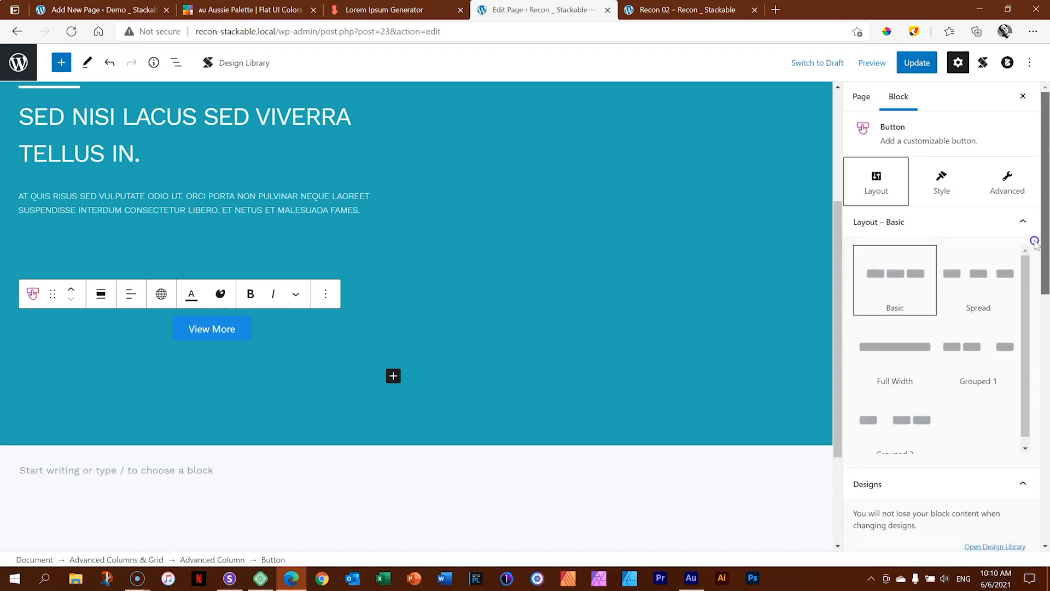
- In the button's general style settings, set the border radius to 70 and align the button left
{"action": "left_click", "coordinate": [941, 182]}
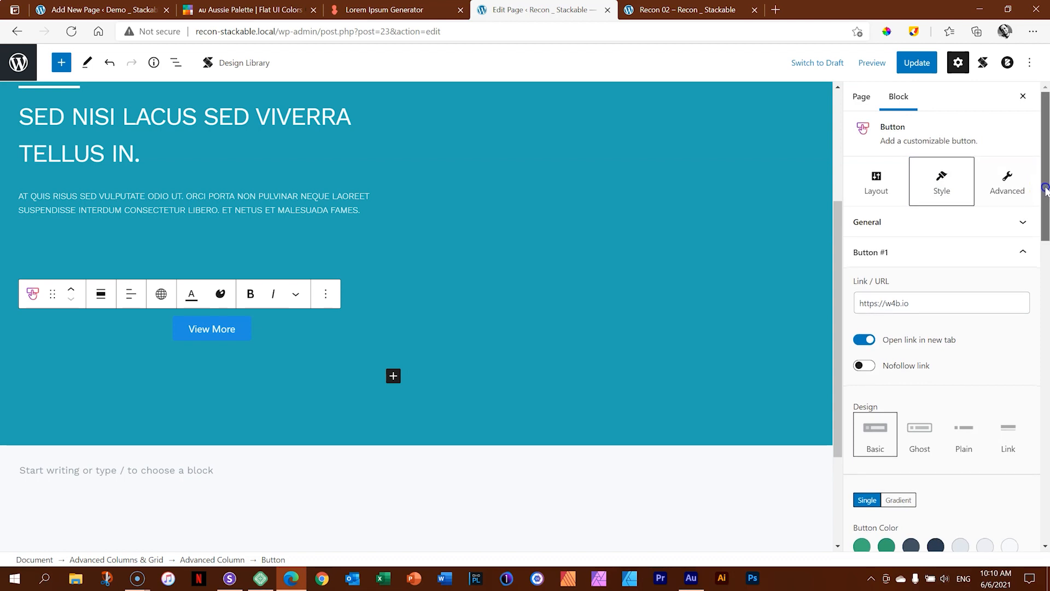
{"action": "left_click", "coordinate": [983, 222]}
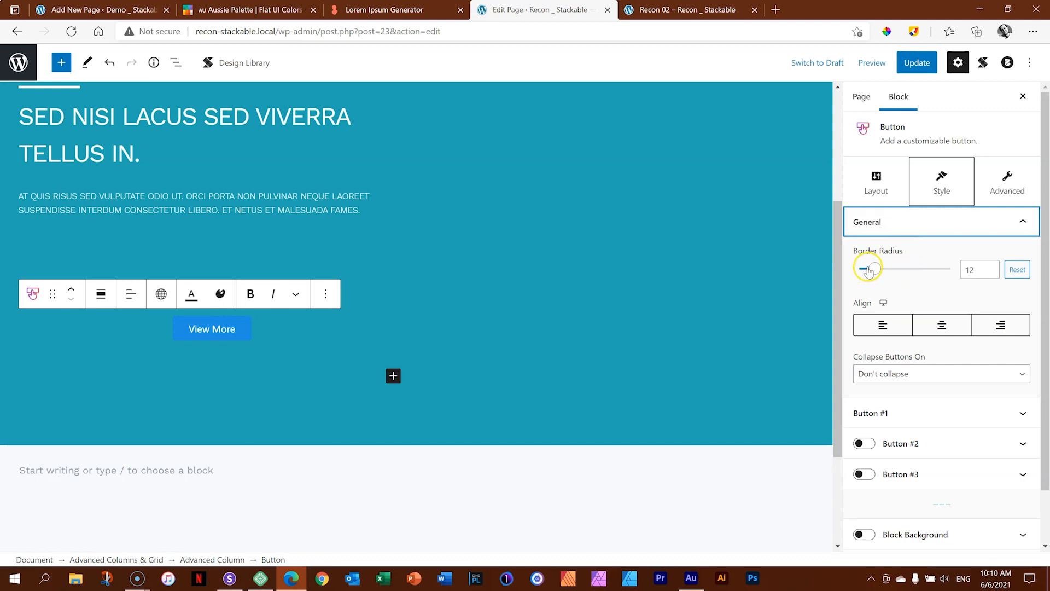
{"action": "left_click_drag", "start_coordinate": [873, 270], "coordinate": [839, 280]}
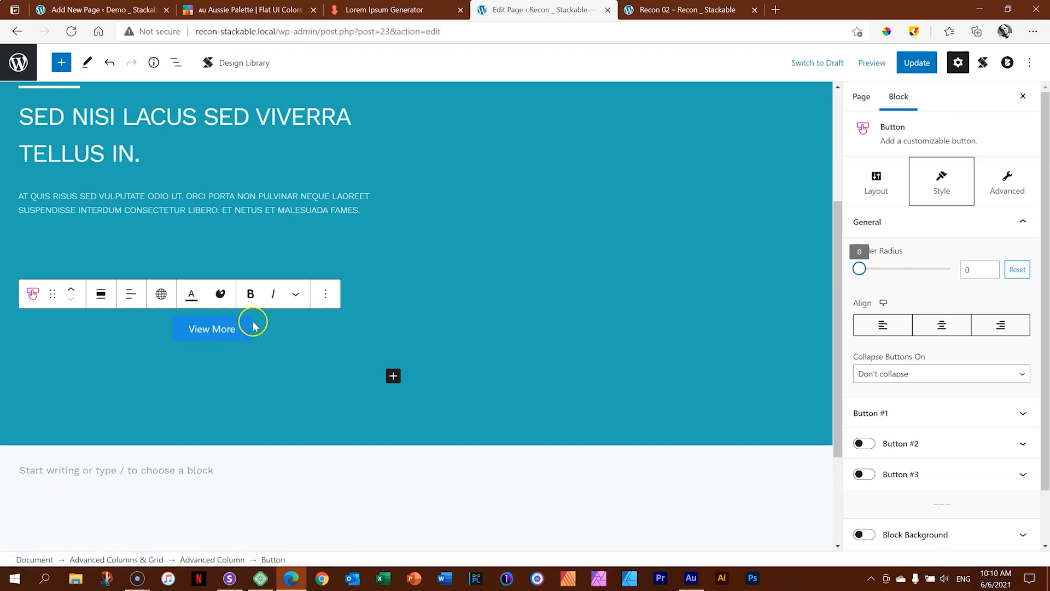
{"action": "left_click", "coordinate": [861, 270]}
{"action": "left_click_drag", "start_coordinate": [861, 269], "coordinate": [954, 272]}
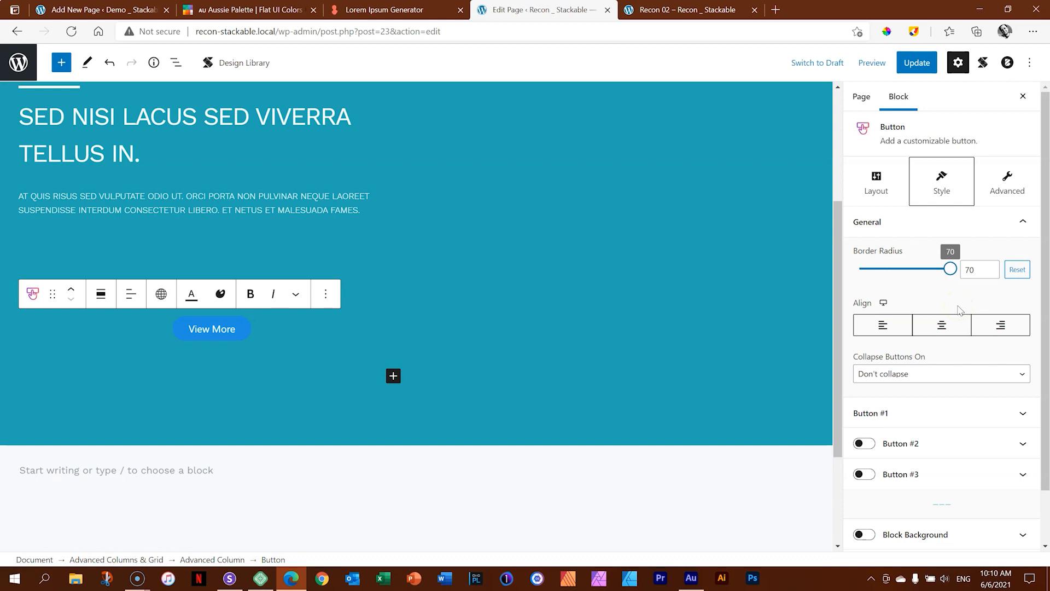
{"action": "left_click", "coordinate": [890, 327]}
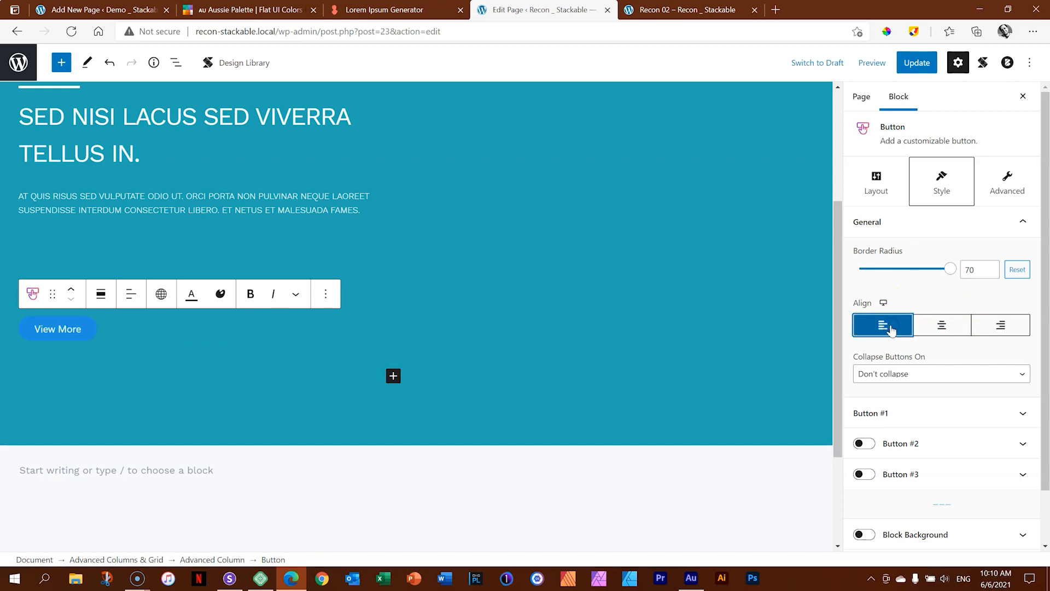
- Review the device options for collapsing the buttons and keep Don't collapse selected
{"action": "left_click_drag", "start_coordinate": [1045, 376], "coordinate": [1047, 423]}
{"action": "left_click", "coordinate": [900, 315]}
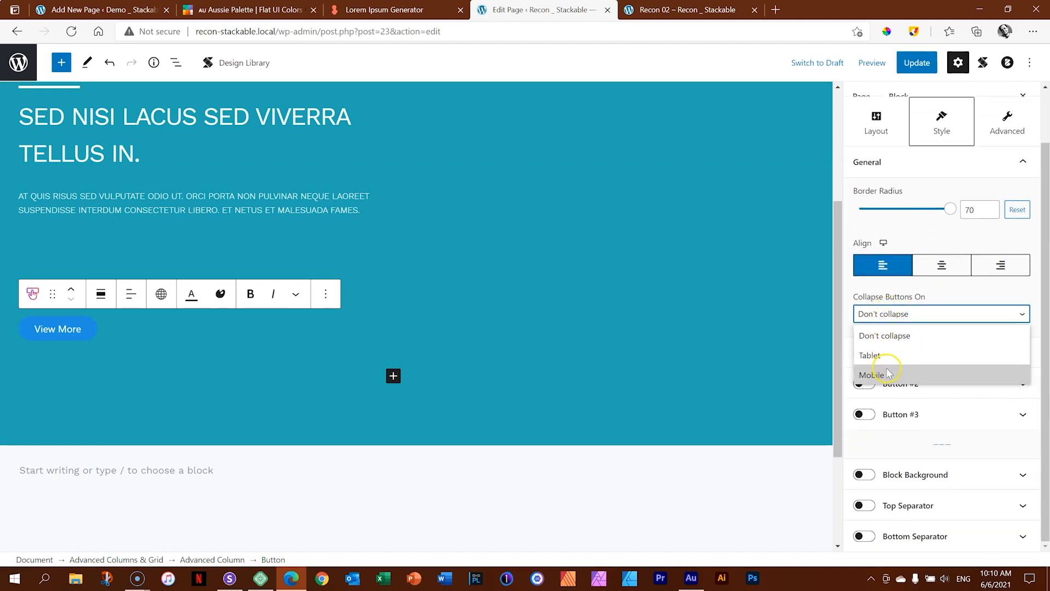
{"action": "left_click", "coordinate": [886, 333]}
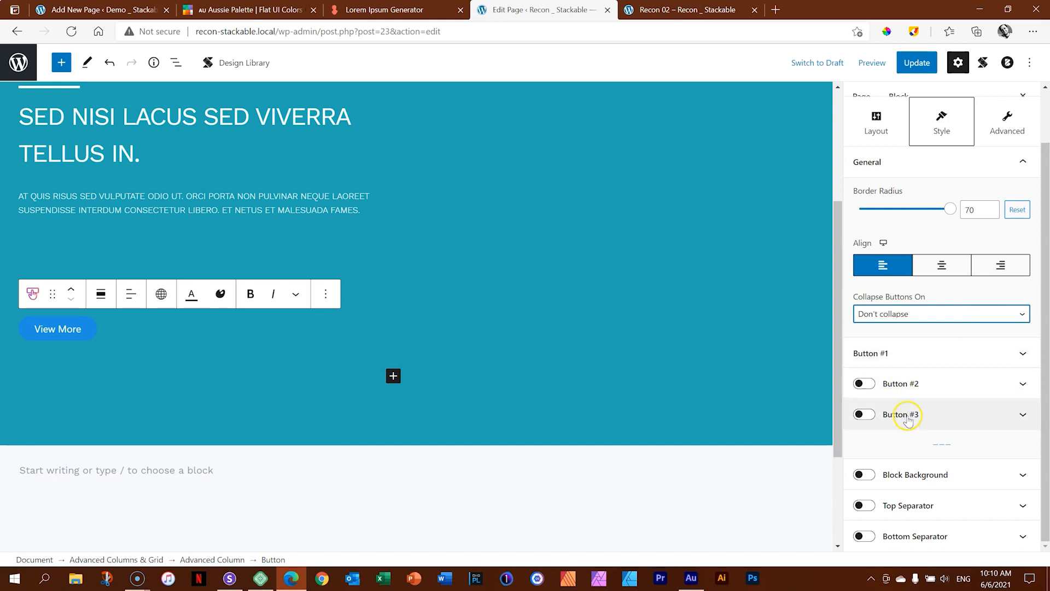
- Copy the Beekeeper colour from the Aussie Palette page and apply it (#f6e58d) as Button #1's custom button colour in the page editor
{"action": "left_click", "coordinate": [901, 355]}
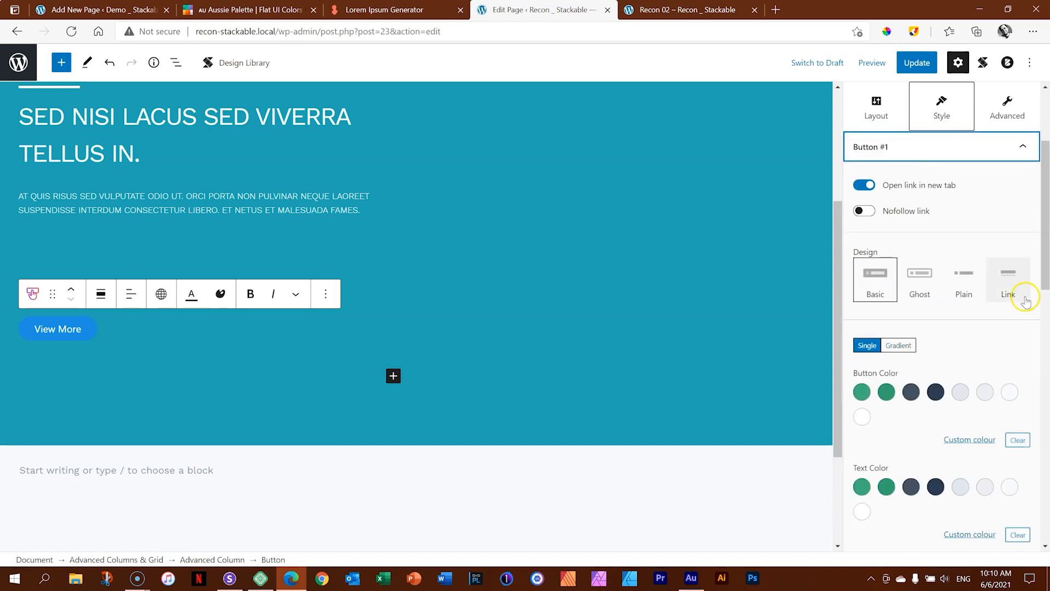
{"action": "left_click_drag", "start_coordinate": [1048, 270], "coordinate": [1049, 247]}
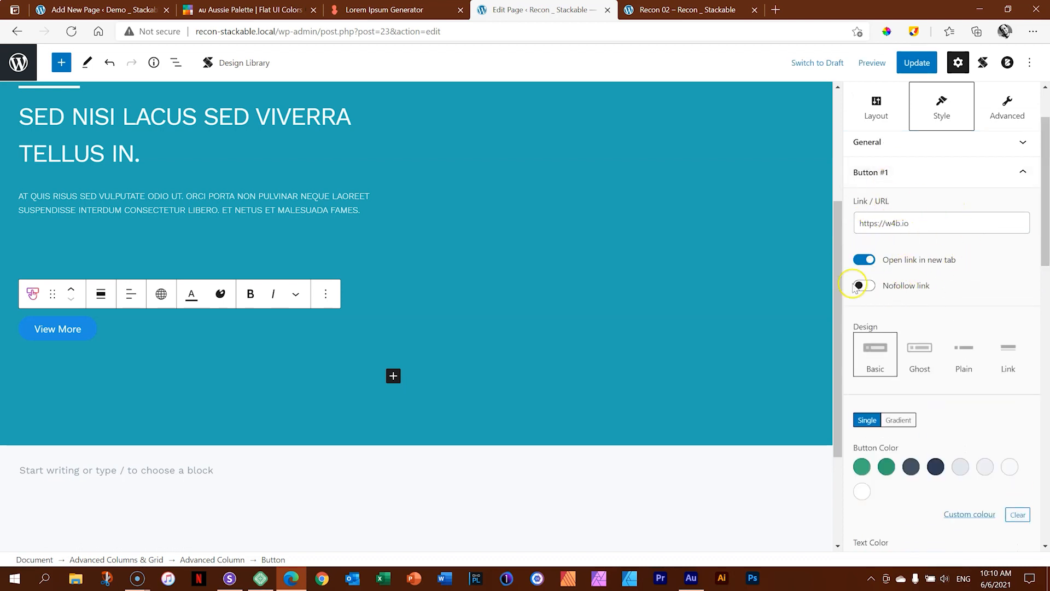
{"action": "left_click_drag", "start_coordinate": [1048, 196], "coordinate": [1044, 269]}
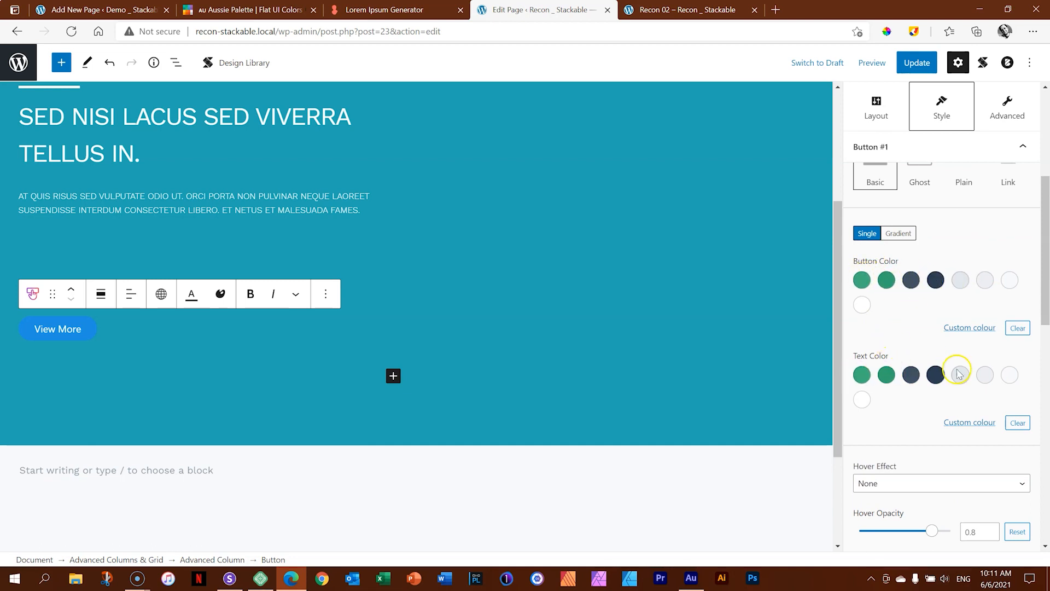
{"action": "left_click", "coordinate": [250, 10]}
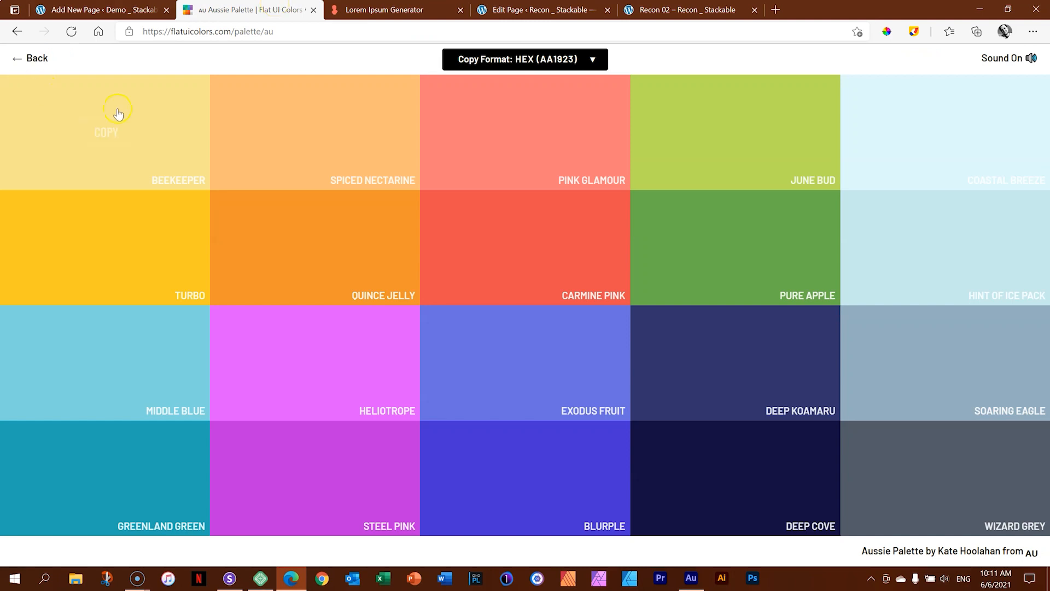
{"action": "left_click", "coordinate": [118, 136]}
{"action": "left_click", "coordinate": [533, 10]}
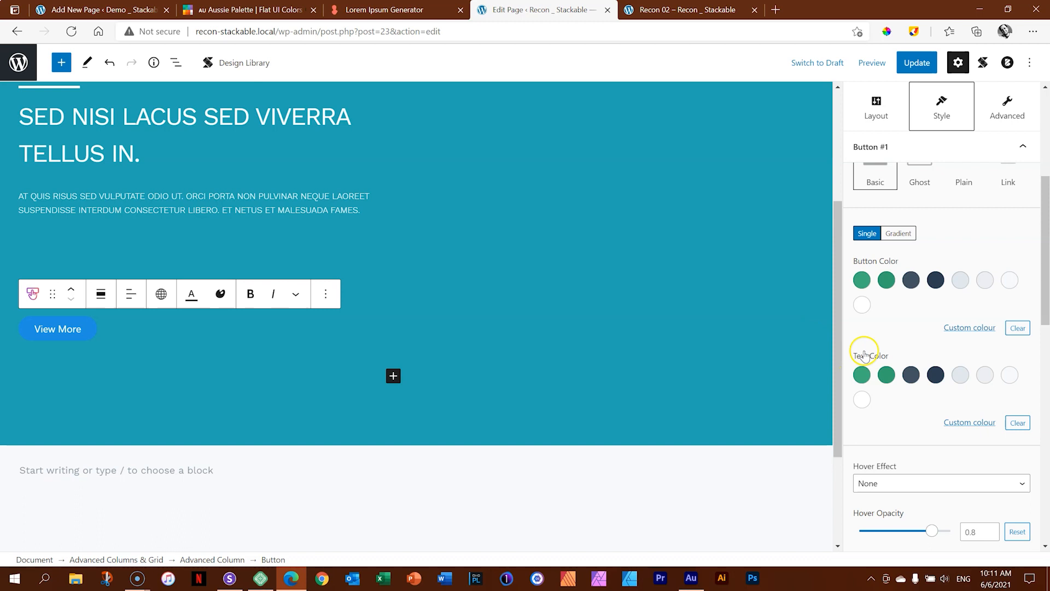
{"action": "left_click", "coordinate": [970, 328]}
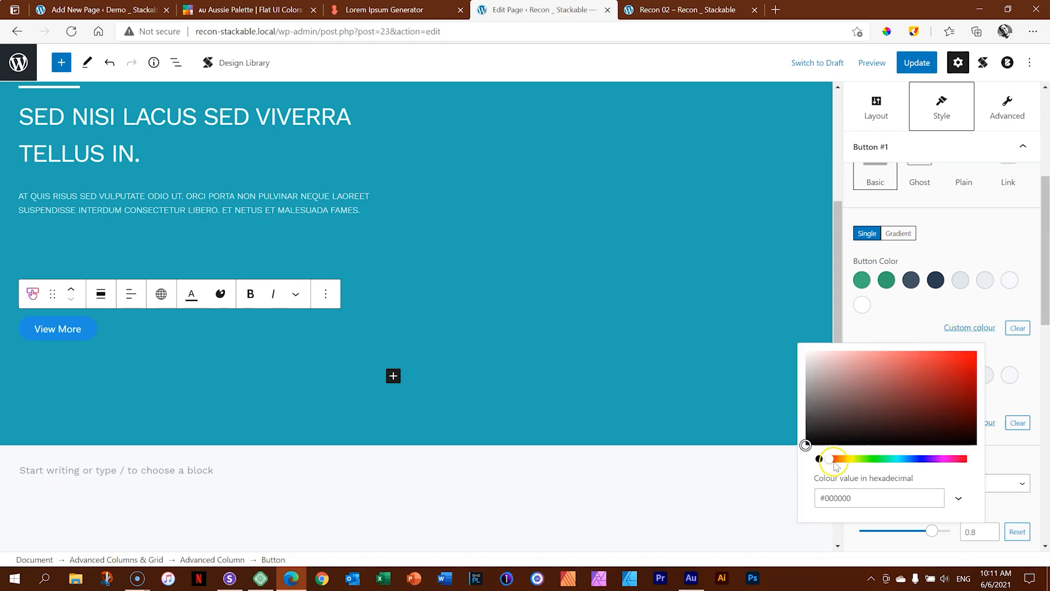
{"action": "double_click", "coordinate": [837, 499]}
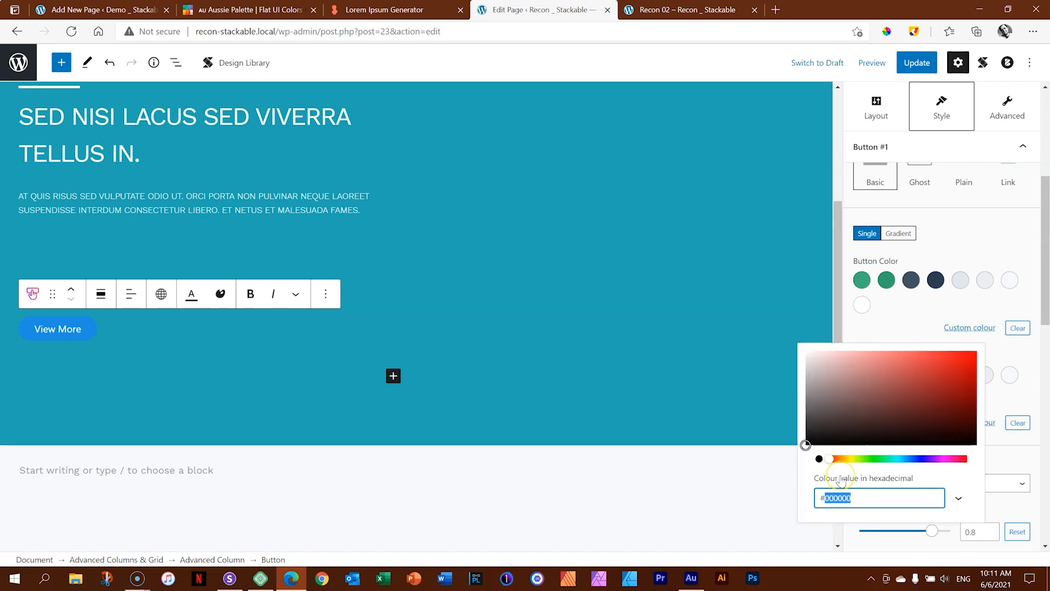
{"action": "key", "text": "ctrl+v"}
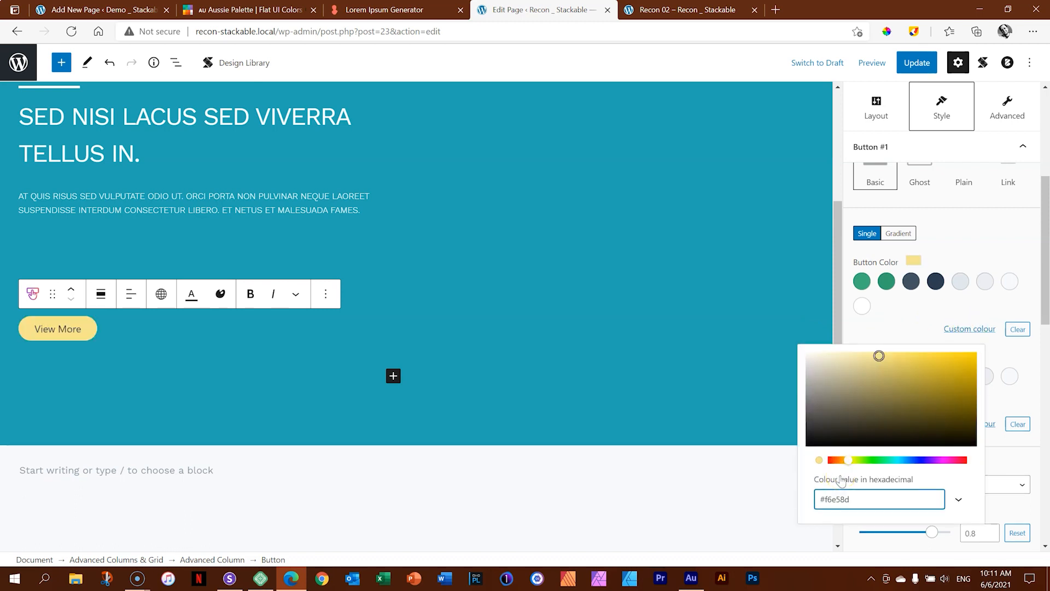
{"action": "left_click", "coordinate": [919, 322]}
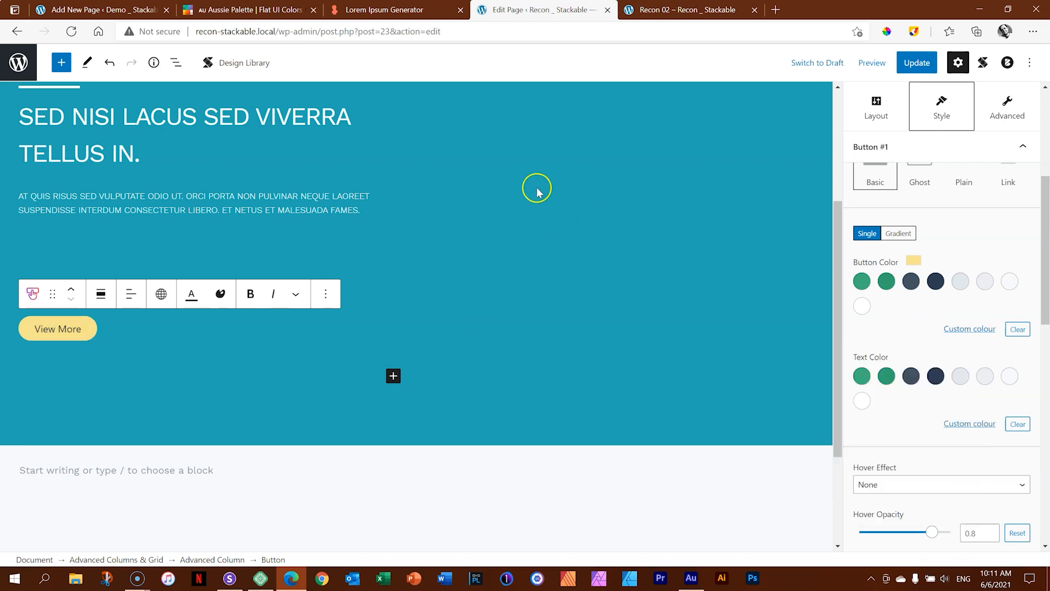
- Copy the Greenland Green colour from the Aussie Palette page and apply it (#22a6b3) as Button #1's custom text colour
{"action": "left_click", "coordinate": [227, 9]}
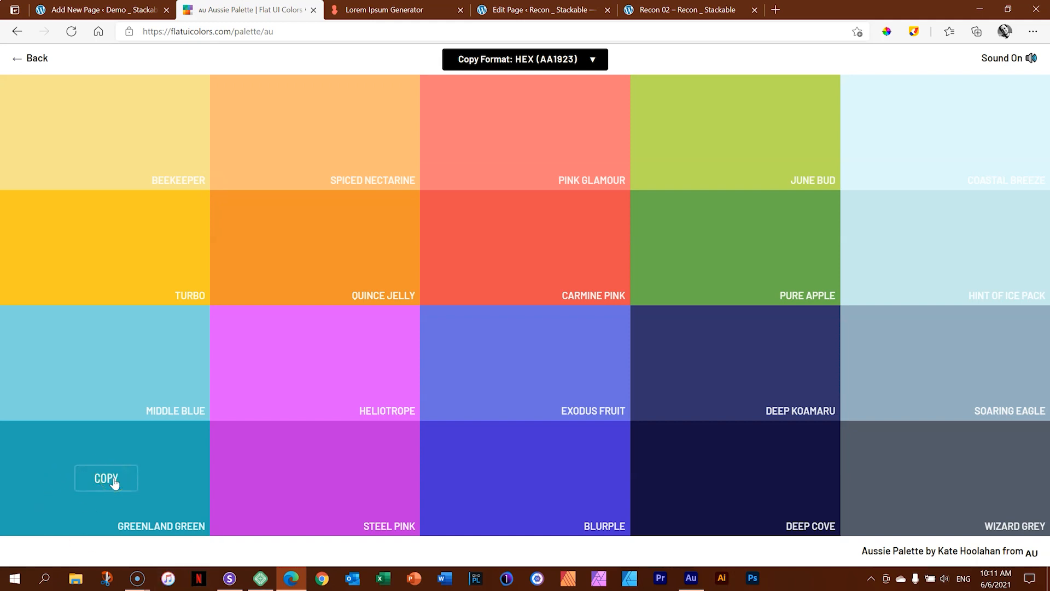
{"action": "left_click", "coordinate": [106, 478]}
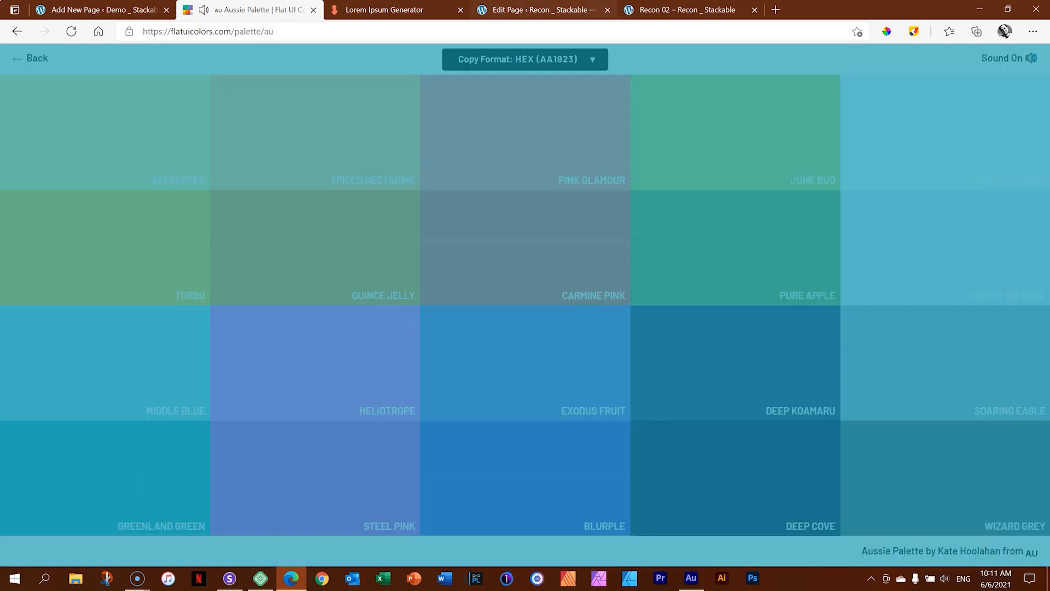
{"action": "left_click", "coordinate": [539, 9]}
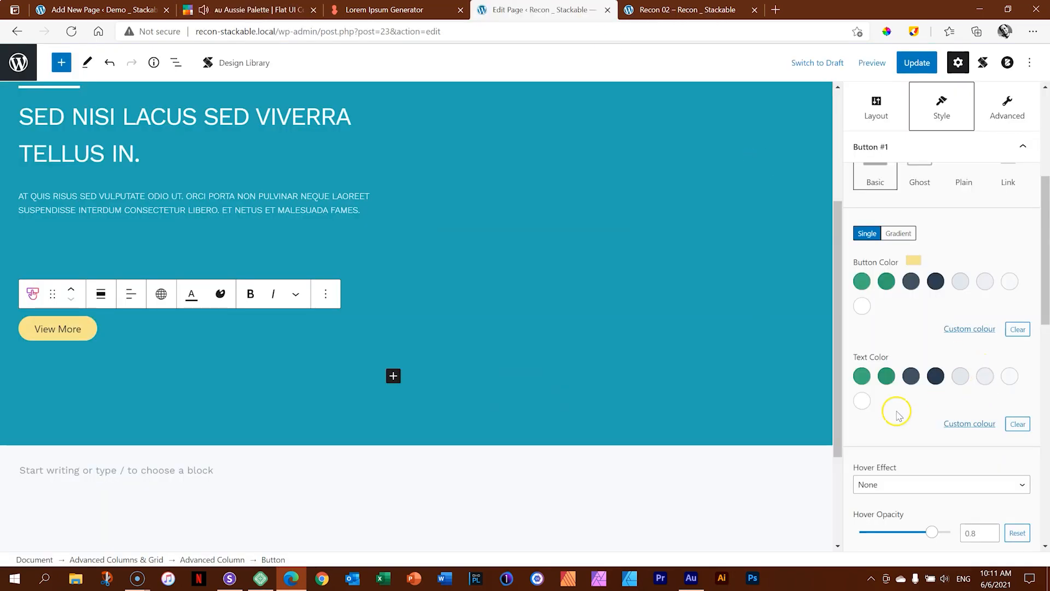
{"action": "left_click", "coordinate": [969, 423]}
{"action": "double_click", "coordinate": [836, 385]}
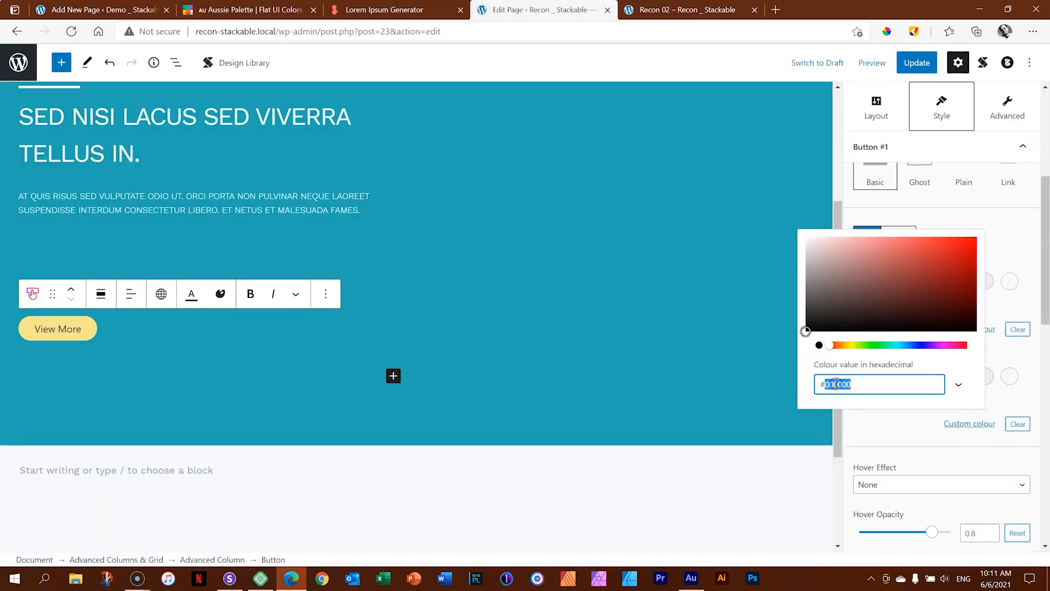
{"action": "key", "text": "ctrl+v"}
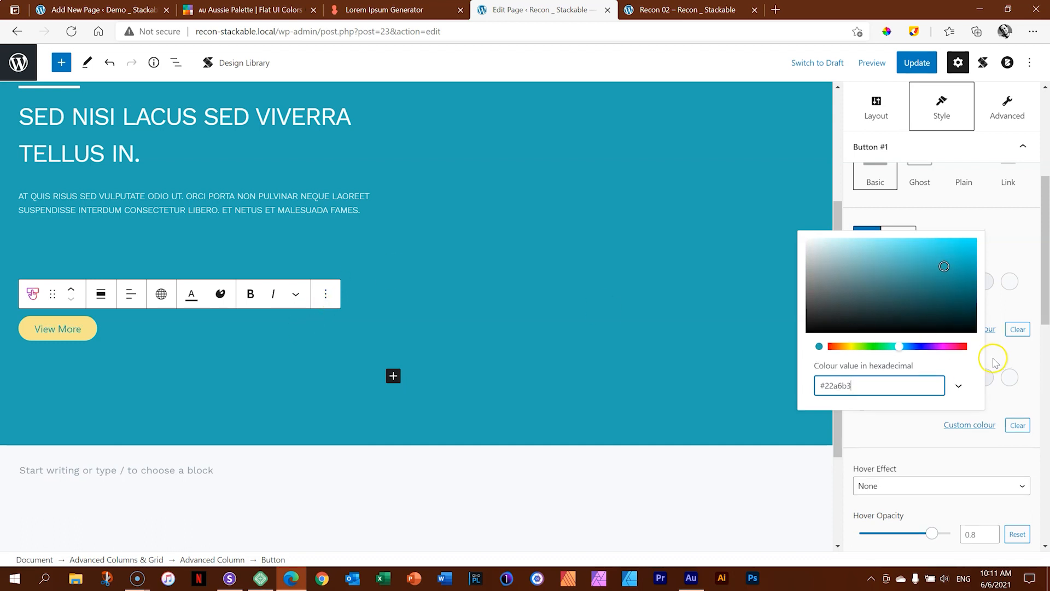
{"action": "left_click", "coordinate": [1018, 373]}
- Set Button #1's hover effect to Scale More
{"action": "scroll", "coordinate": [1046, 372], "scroll_direction": "down", "scroll_amount": 4}
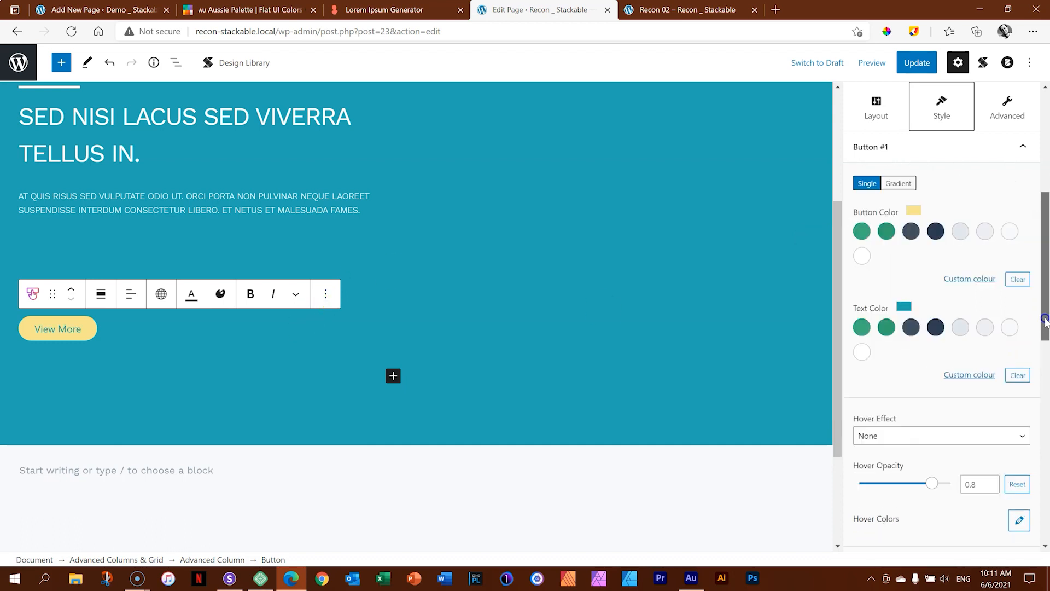
{"action": "left_click", "coordinate": [902, 266]}
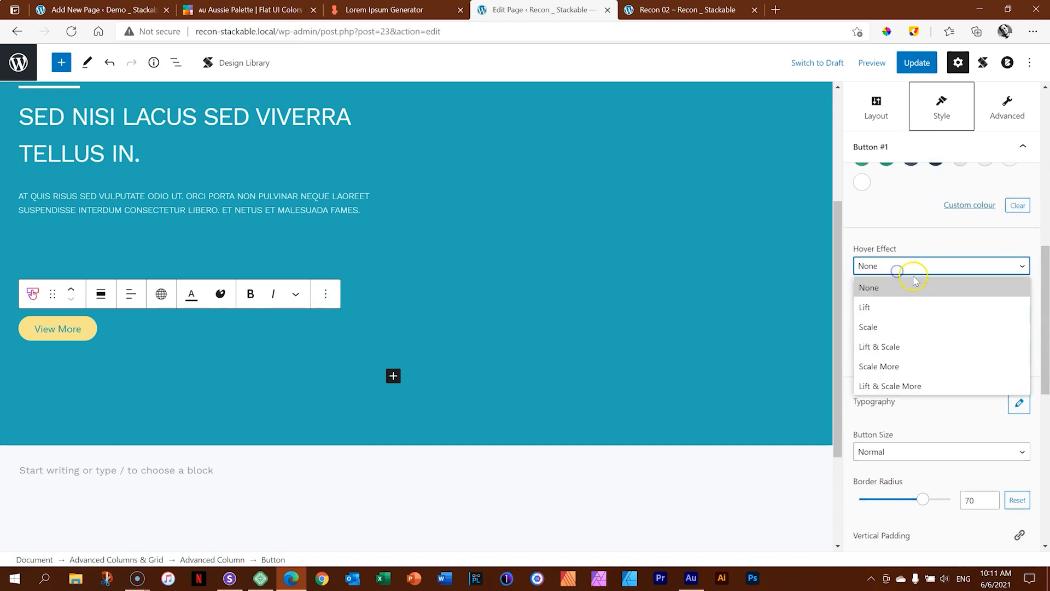
{"action": "left_click", "coordinate": [903, 367]}
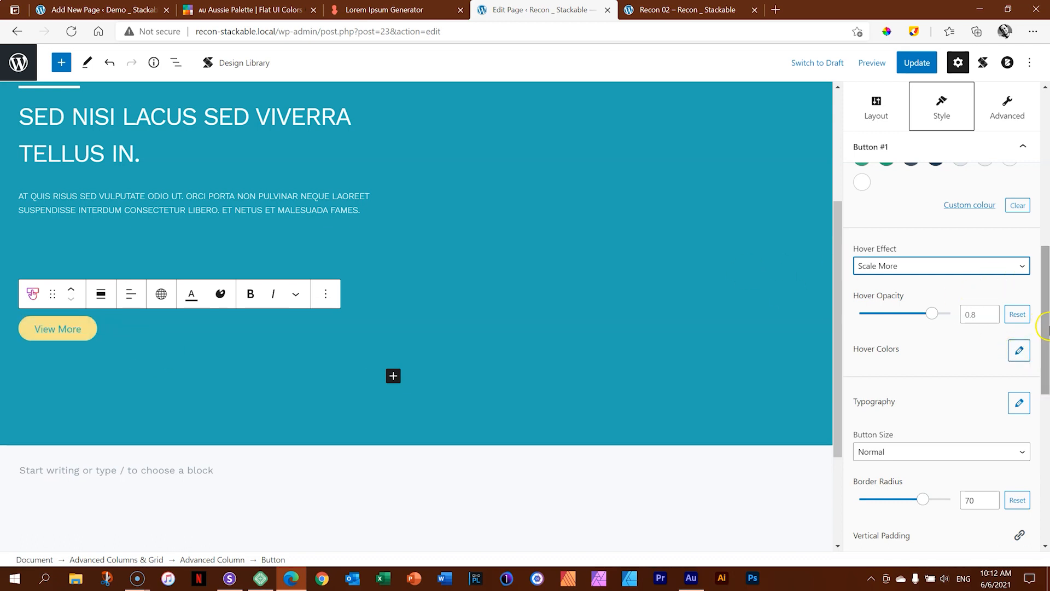
{"action": "scroll", "coordinate": [1044, 324], "scroll_direction": "down", "scroll_amount": 3}
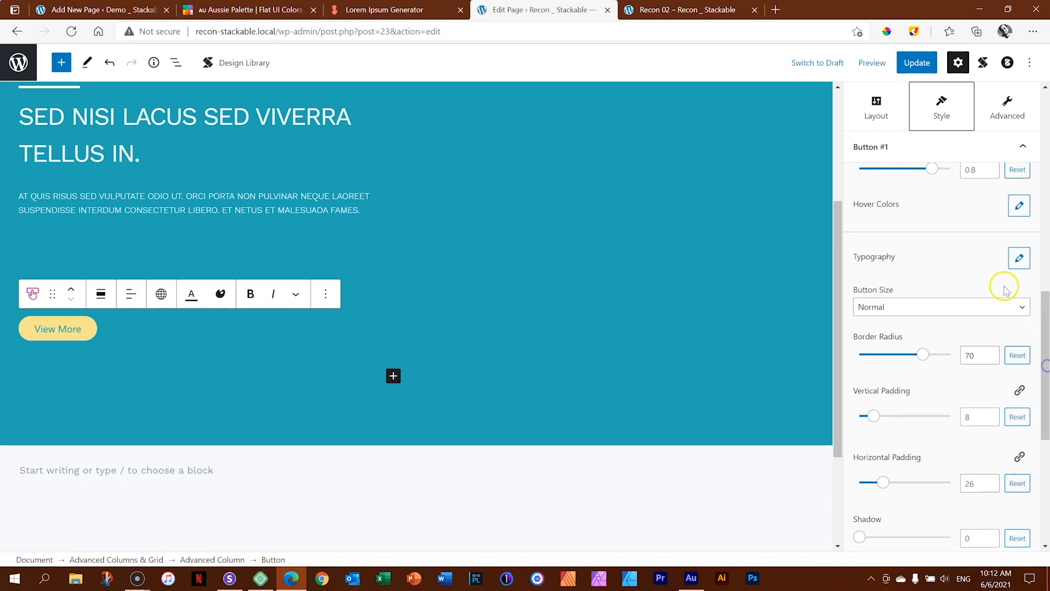
- Set the font size in the typography settings of Button #1 to 16 px
{"action": "left_click", "coordinate": [1020, 260]}
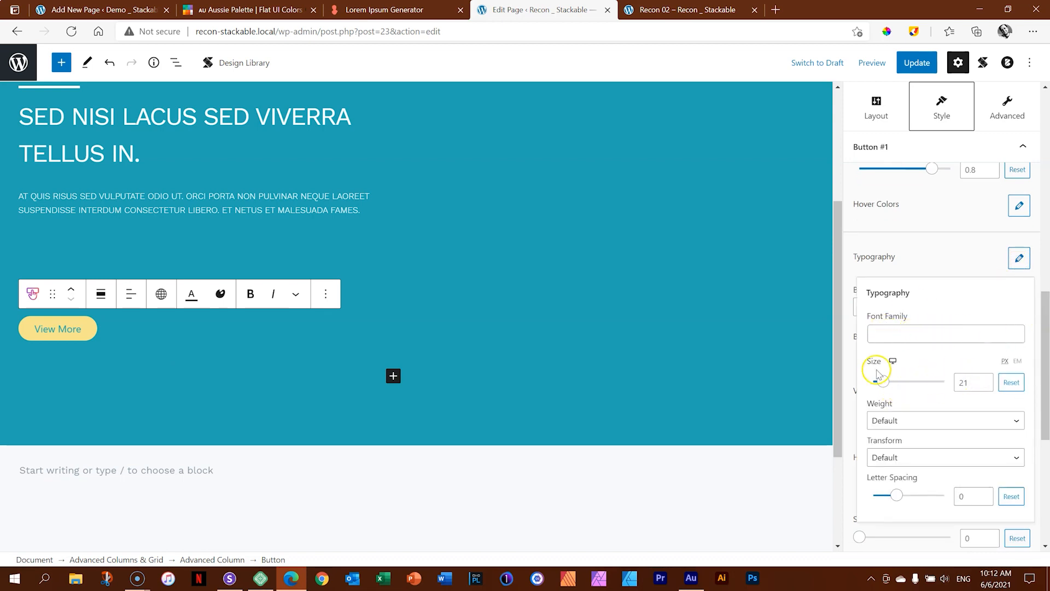
{"action": "left_click", "coordinate": [967, 382]}
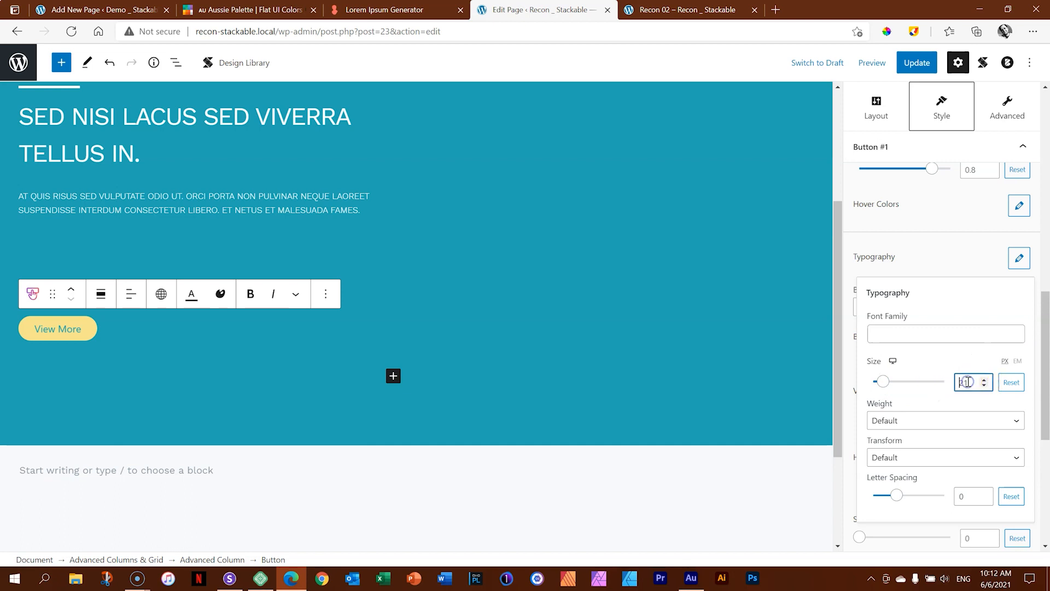
{"action": "key", "text": "BackSpace"}
{"action": "key", "text": "BackSpace"}
{"action": "type", "text": "16"}
- Set the text of Button #1 to font weight 600 with the Uppercase transform
{"action": "left_click", "coordinate": [979, 419]}
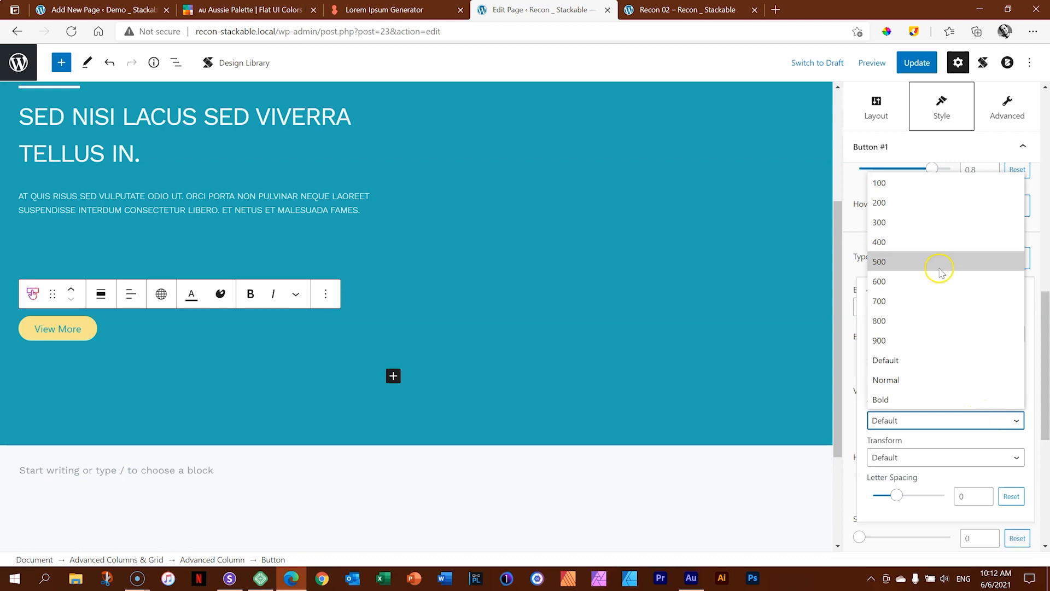
{"action": "left_click", "coordinate": [935, 240]}
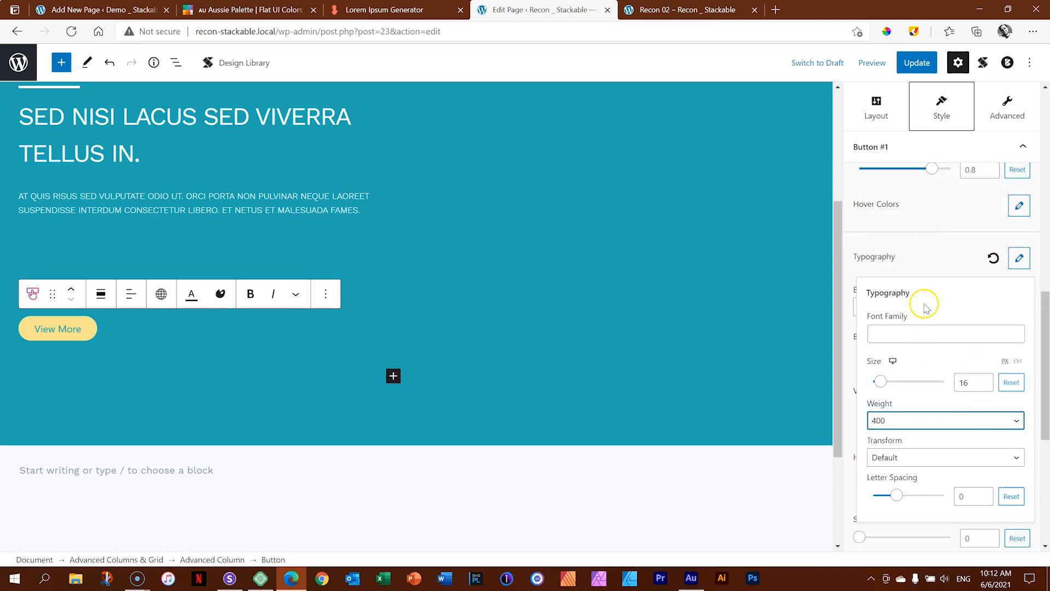
{"action": "left_click", "coordinate": [916, 423]}
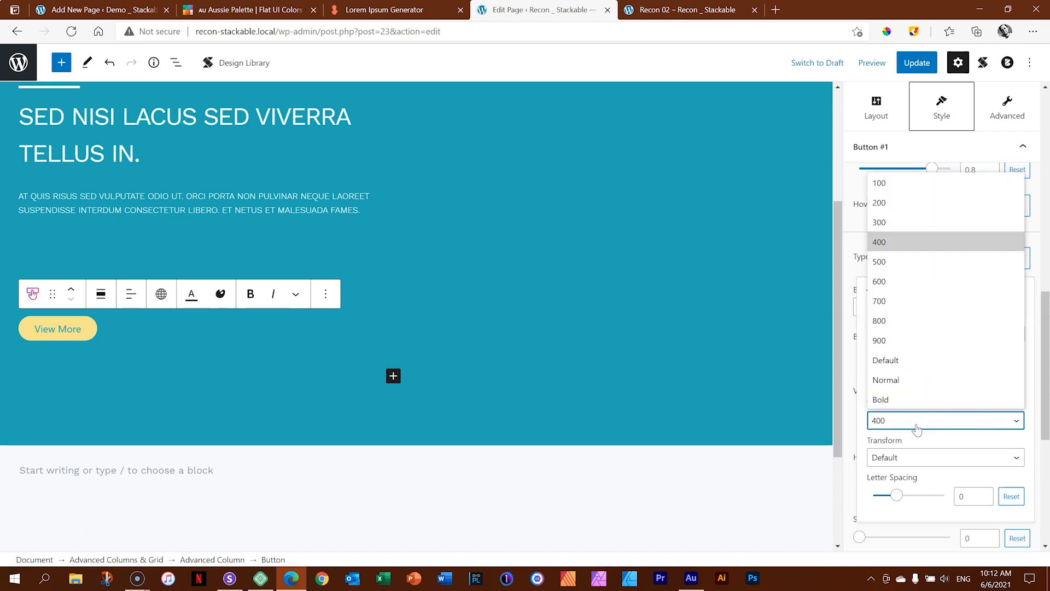
{"action": "left_click", "coordinate": [925, 281]}
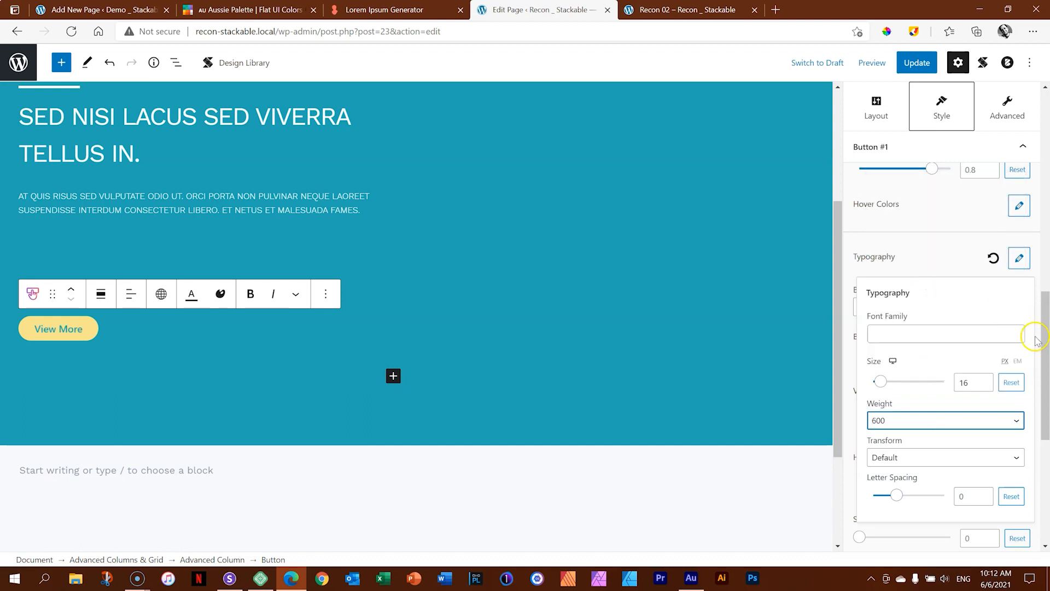
{"action": "left_click", "coordinate": [919, 457]}
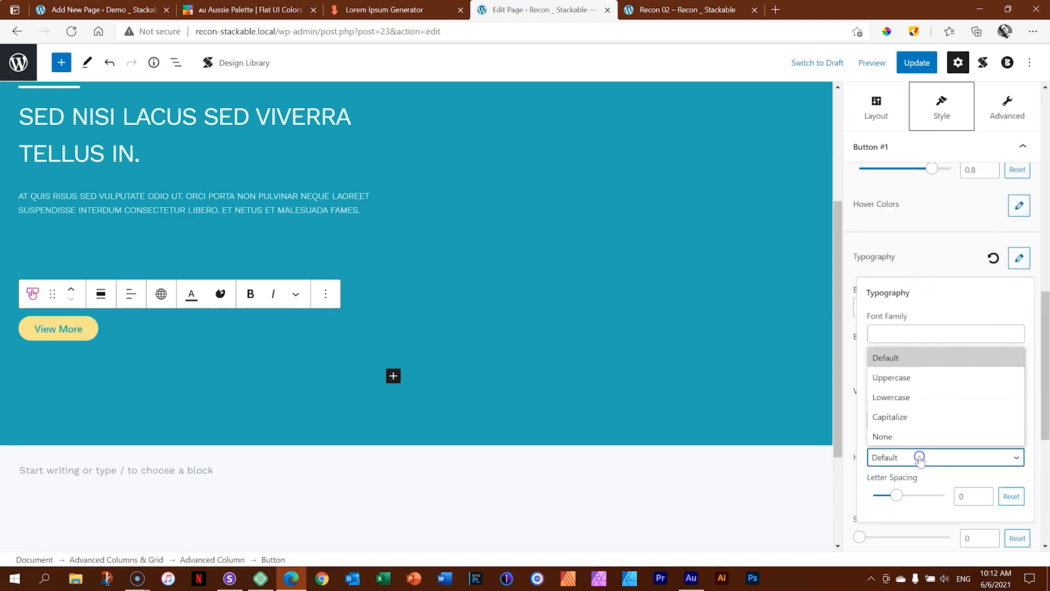
{"action": "left_click", "coordinate": [924, 378]}
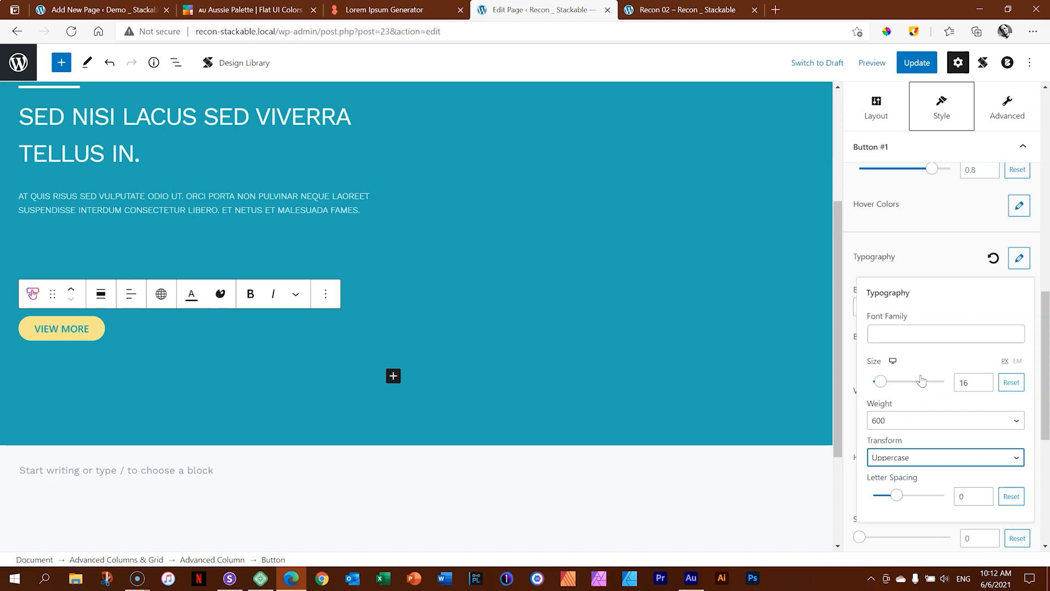
{"action": "left_click", "coordinate": [1019, 261]}
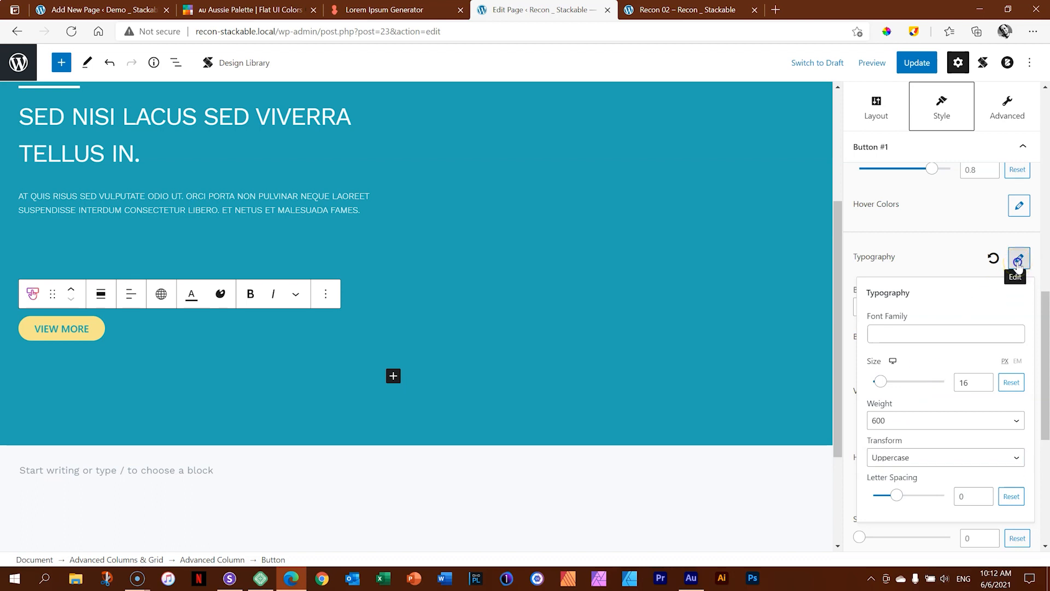
- Try the Tiny and Medium sizes for Button #1 and settle on the Large button size
{"action": "left_click", "coordinate": [875, 308]}
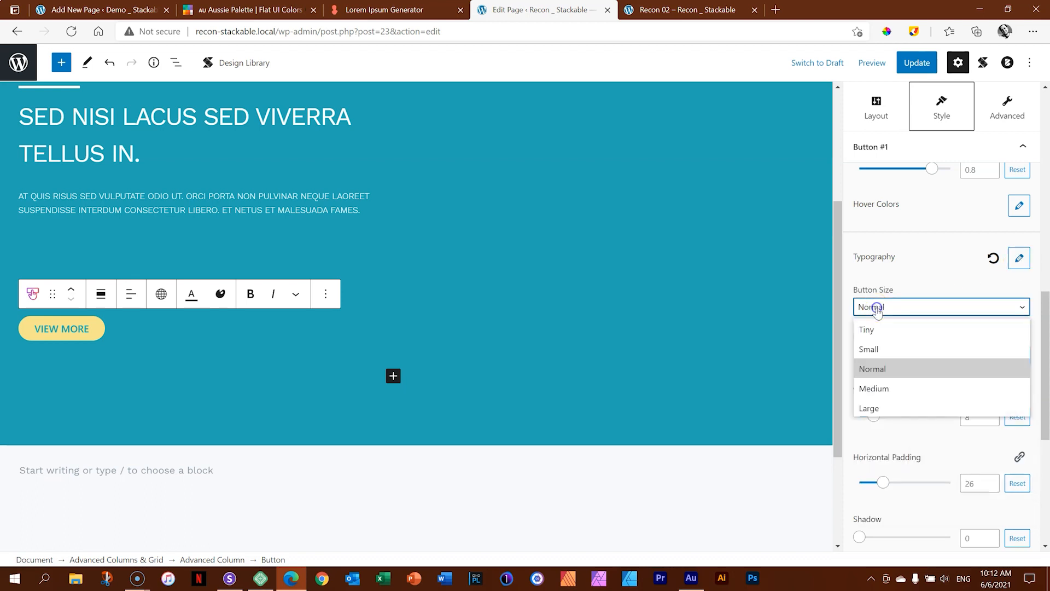
{"action": "left_click", "coordinate": [875, 330]}
{"action": "left_click", "coordinate": [881, 307]}
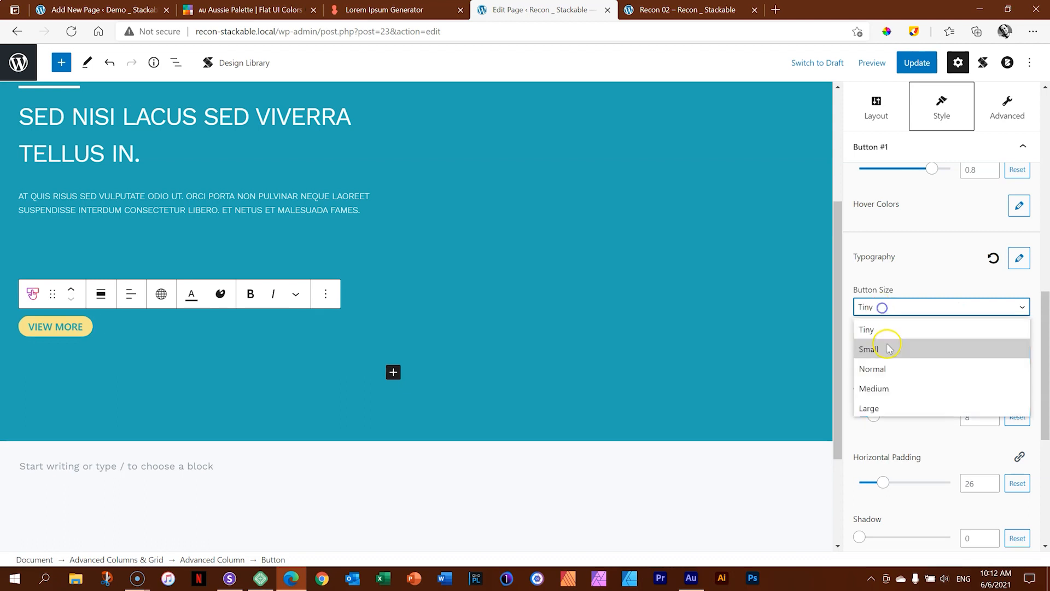
{"action": "left_click", "coordinate": [886, 386]}
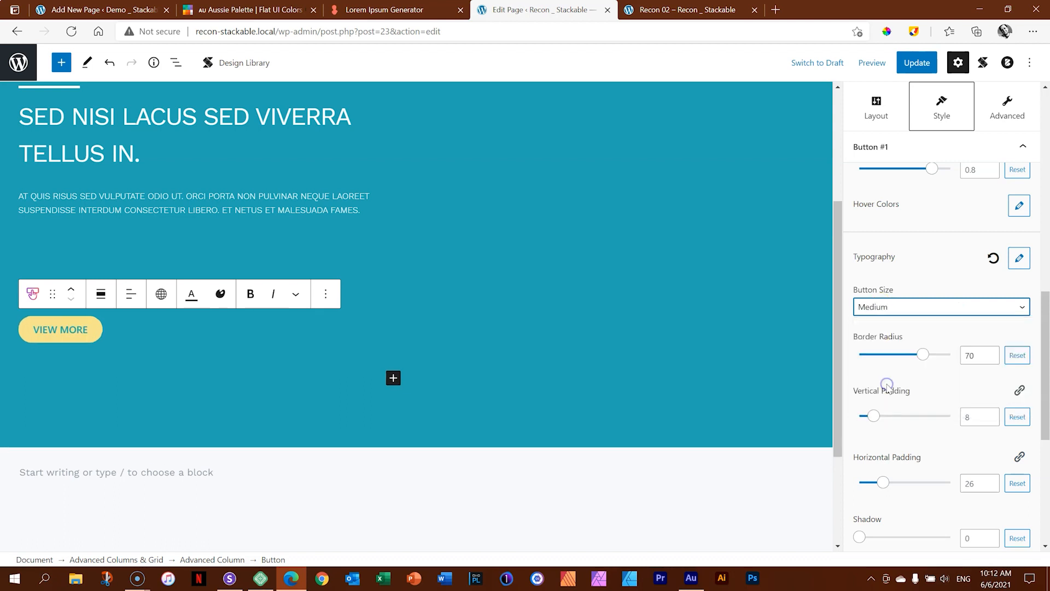
{"action": "left_click", "coordinate": [886, 310]}
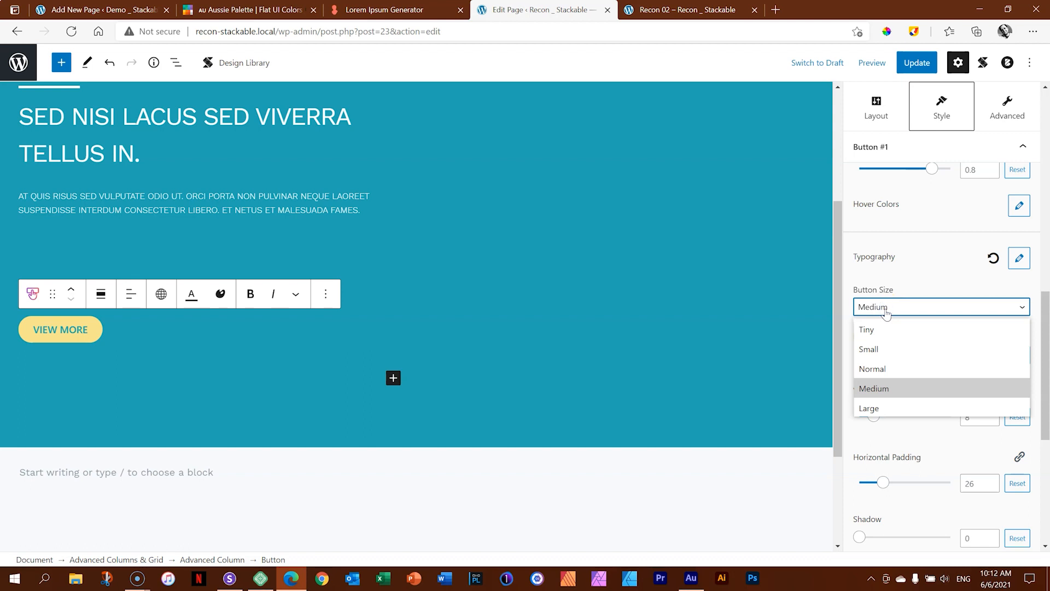
{"action": "left_click", "coordinate": [890, 408]}
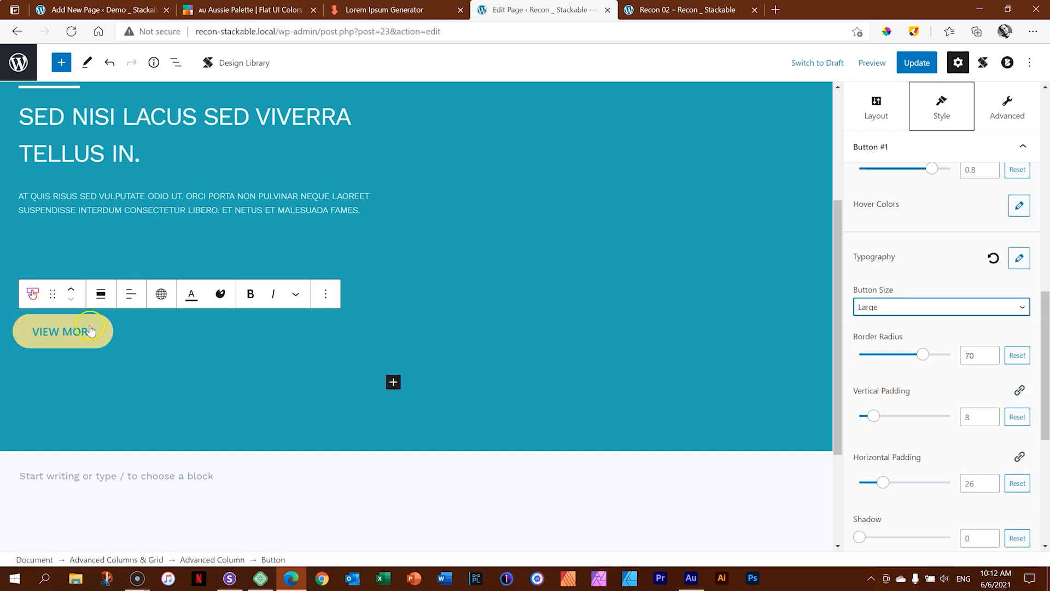
- Set the horizontal padding of Button #1 to 40
{"action": "left_click_drag", "start_coordinate": [1047, 315], "coordinate": [1047, 346]}
{"action": "left_click", "coordinate": [979, 385]}
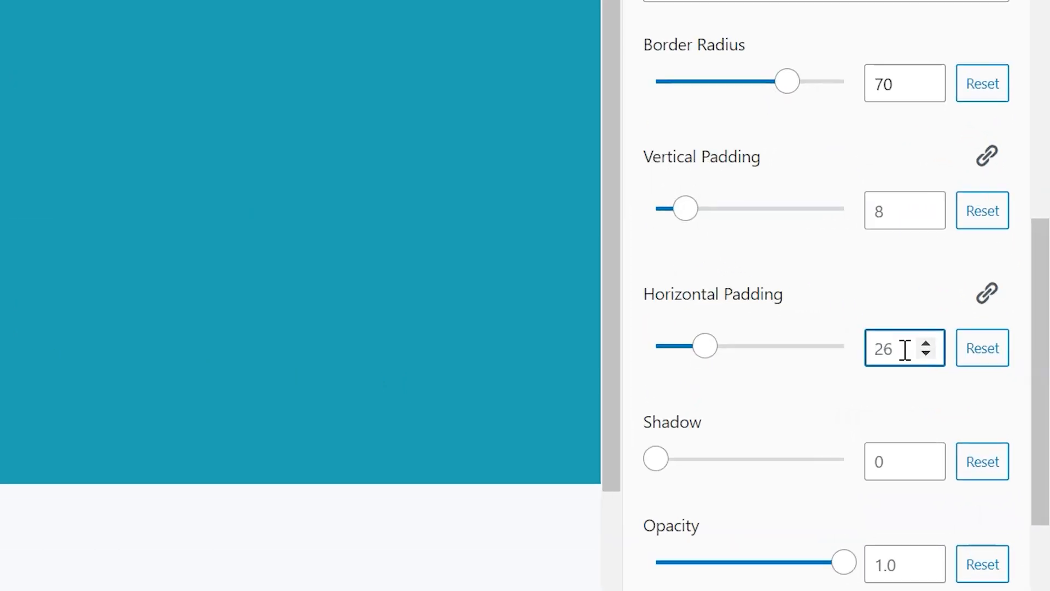
{"action": "left_click", "coordinate": [729, 228]}
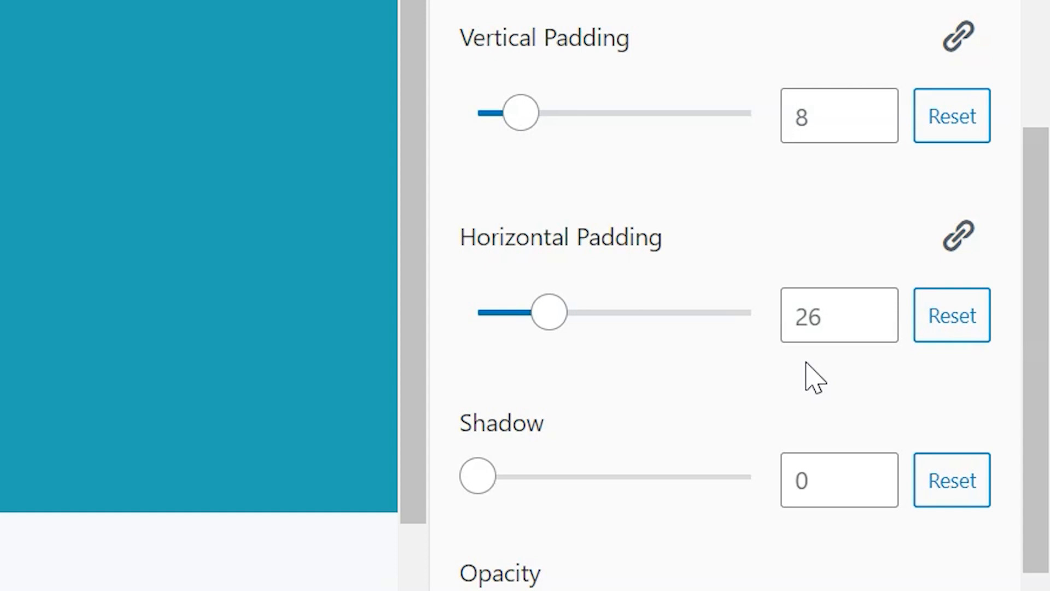
{"action": "left_click", "coordinate": [819, 309]}
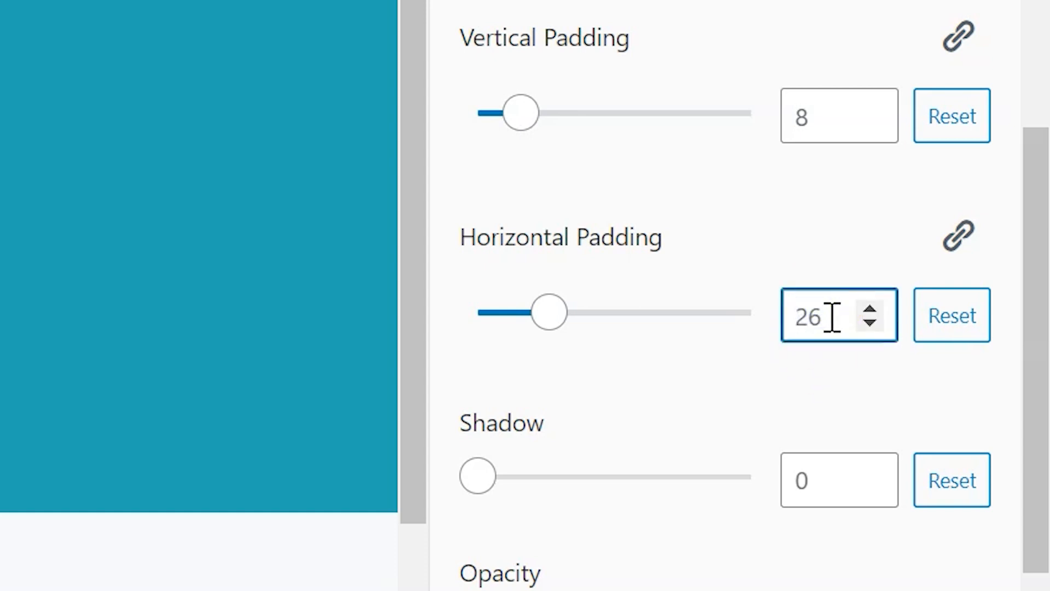
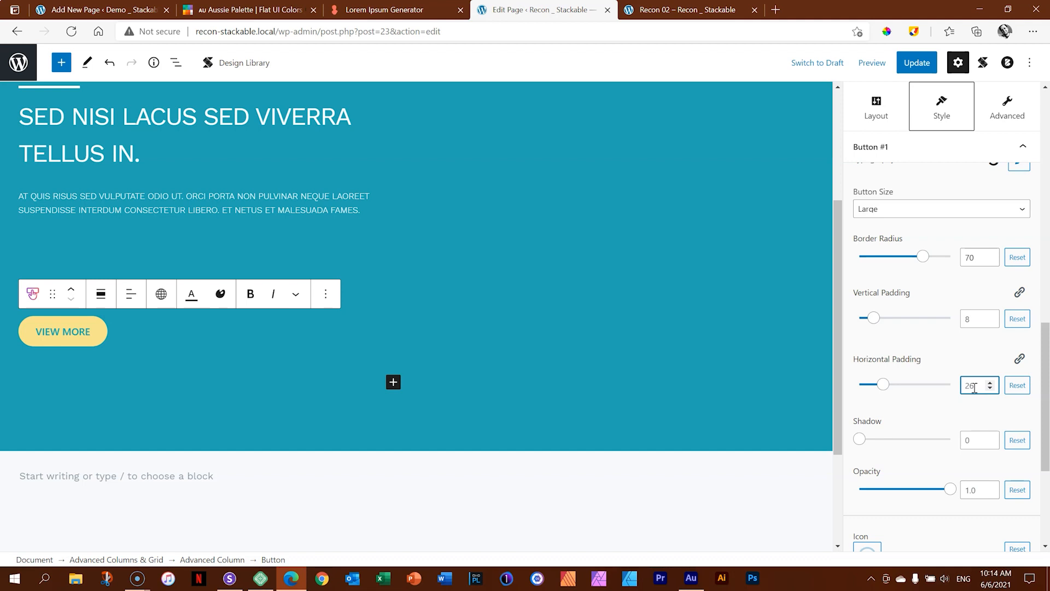
{"action": "type", "text": "400"}
{"action": "key", "text": "BackSpace"}
{"action": "key", "text": "BackSpace"}
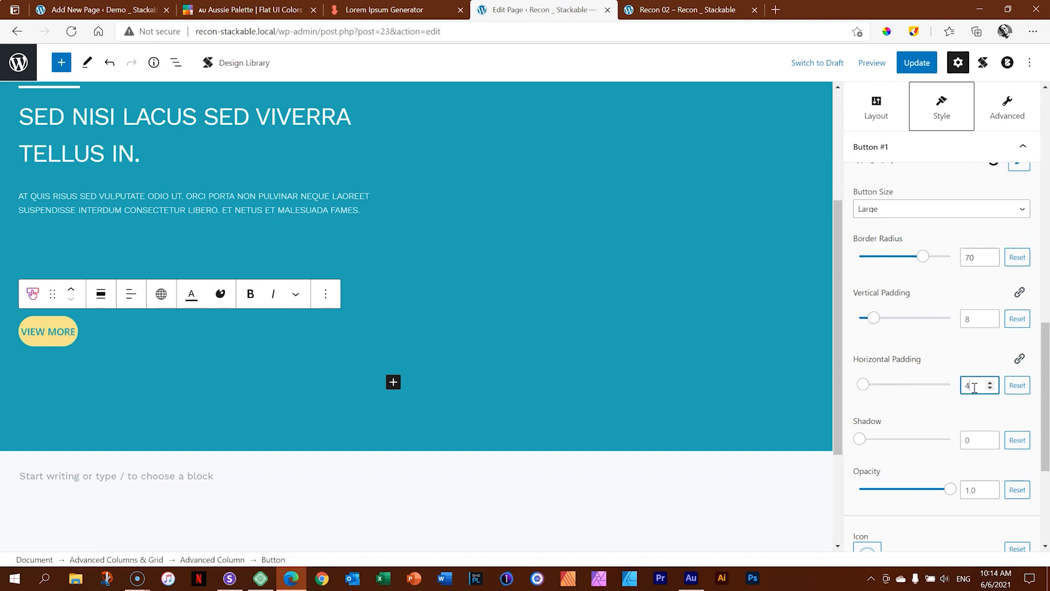
{"action": "type", "text": "0"}
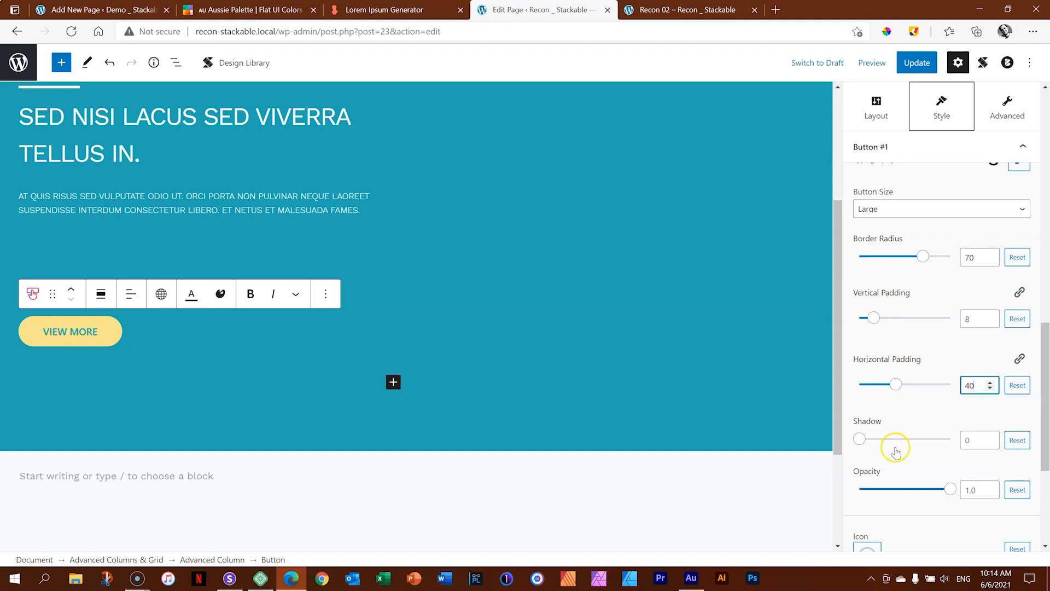
- Search the button's icon library for "arrow" and add the solid circled right-pointing arrow as its icon
{"action": "left_click_drag", "start_coordinate": [1047, 409], "coordinate": [1047, 480]}
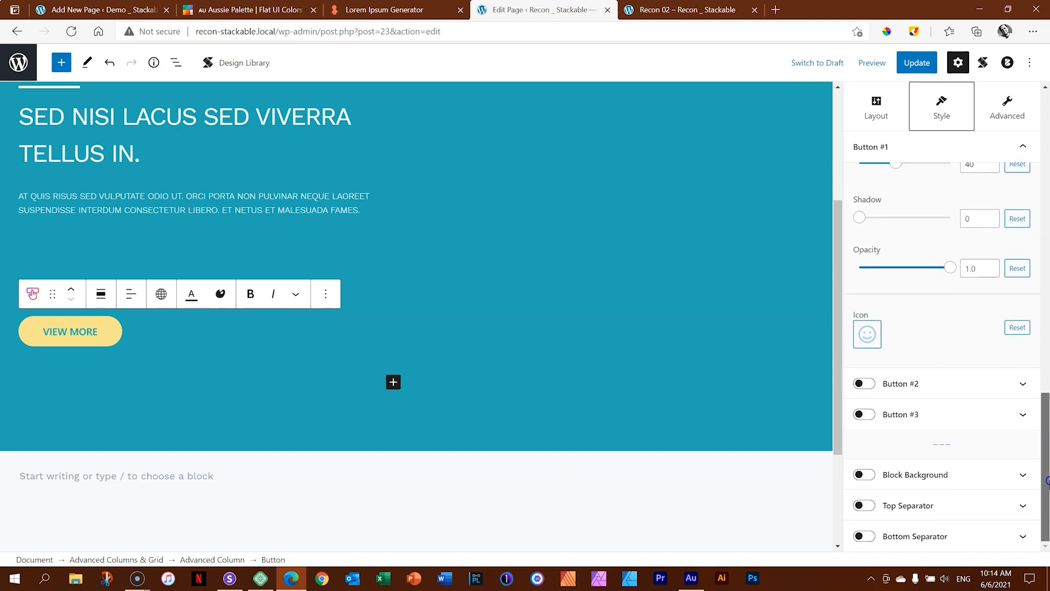
{"action": "left_click", "coordinate": [874, 337]}
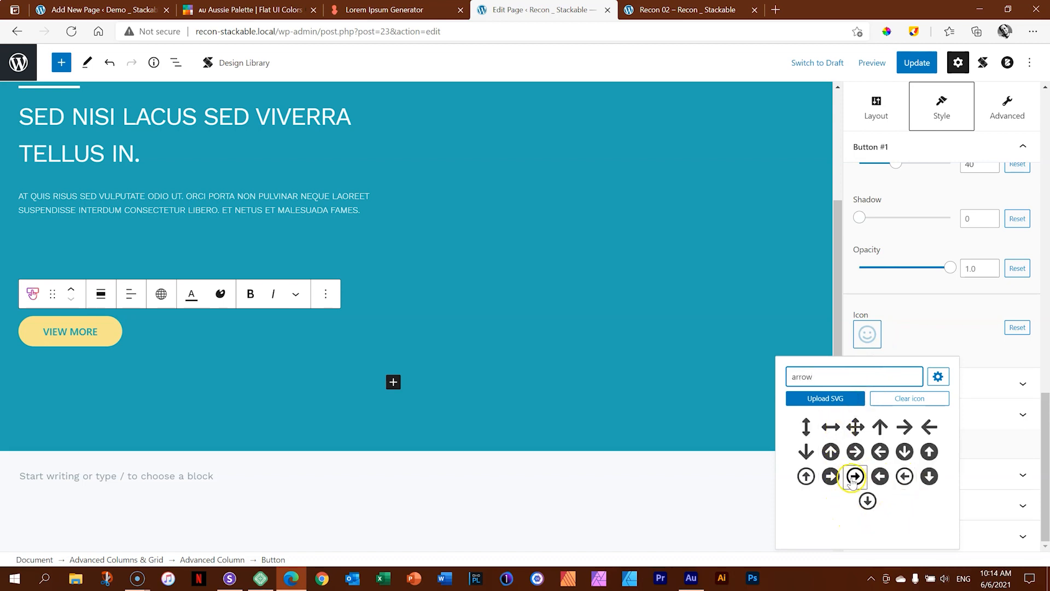
{"action": "left_click", "coordinate": [831, 476]}
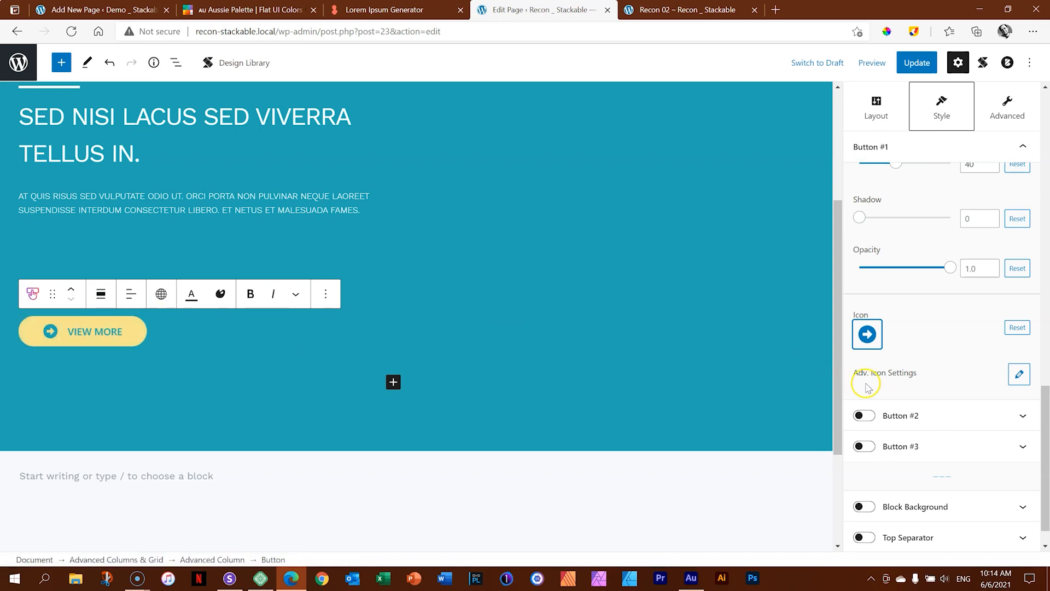
- Set the button icon's position to Right and its icon spacing to 10 in the advanced icon settings
{"action": "left_click", "coordinate": [1019, 375]}
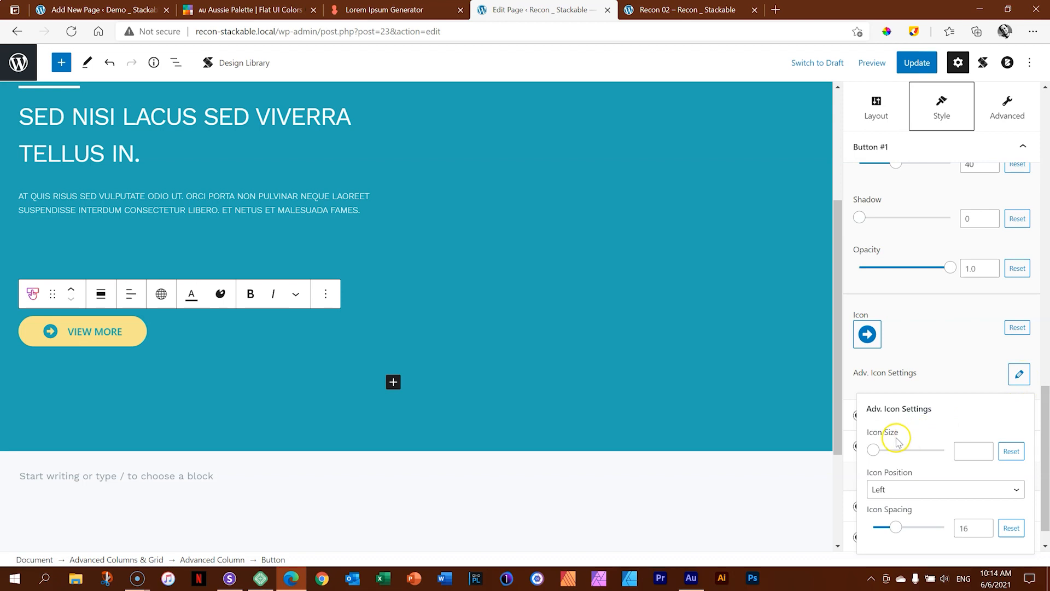
{"action": "left_click", "coordinate": [894, 490]}
{"action": "left_click", "coordinate": [892, 531]}
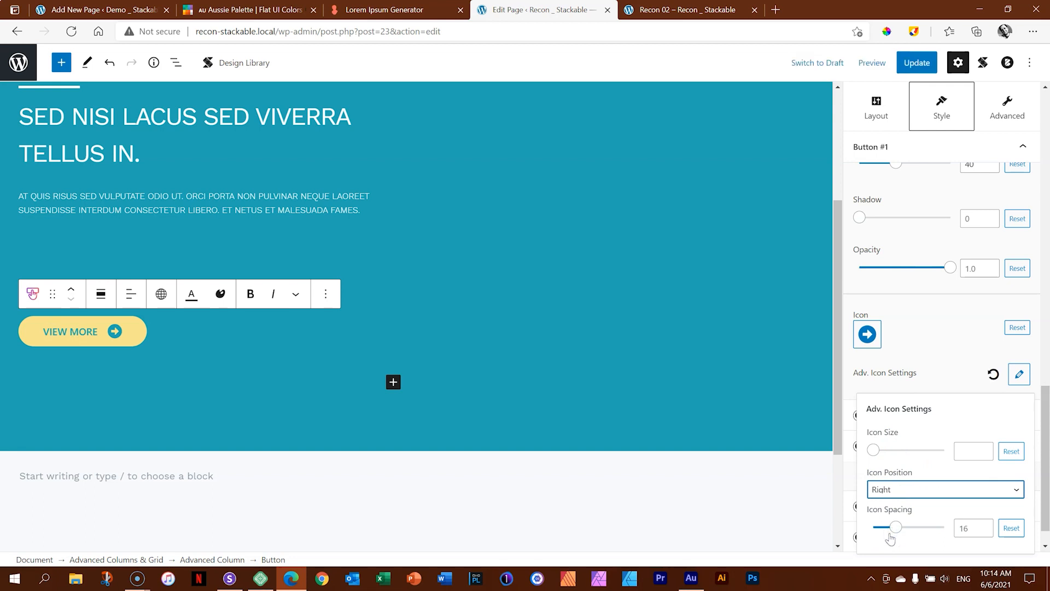
{"action": "mouse_move", "coordinate": [895, 528]}
{"action": "left_mouse_down"}
{"action": "mouse_move", "coordinate": [930, 528]}
{"action": "mouse_move", "coordinate": [888, 530]}
{"action": "left_mouse_up"}
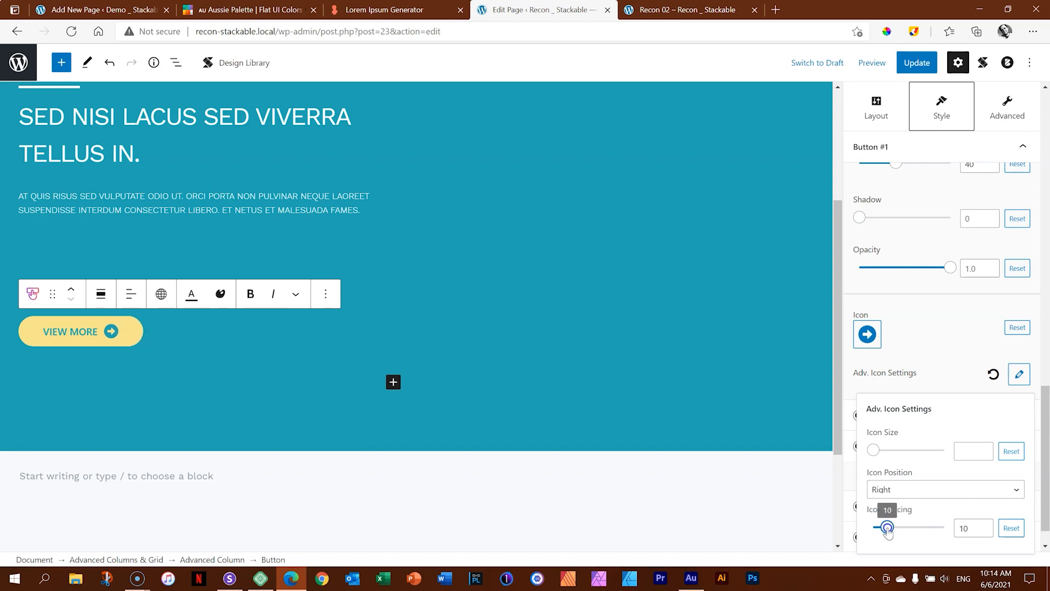
- Shrink the button icon to a size of about 17 and close the advanced icon settings
{"action": "left_click", "coordinate": [875, 451]}
{"action": "mouse_move", "coordinate": [875, 453]}
{"action": "left_mouse_down"}
{"action": "mouse_move", "coordinate": [925, 451]}
{"action": "mouse_move", "coordinate": [881, 458]}
{"action": "left_mouse_up"}
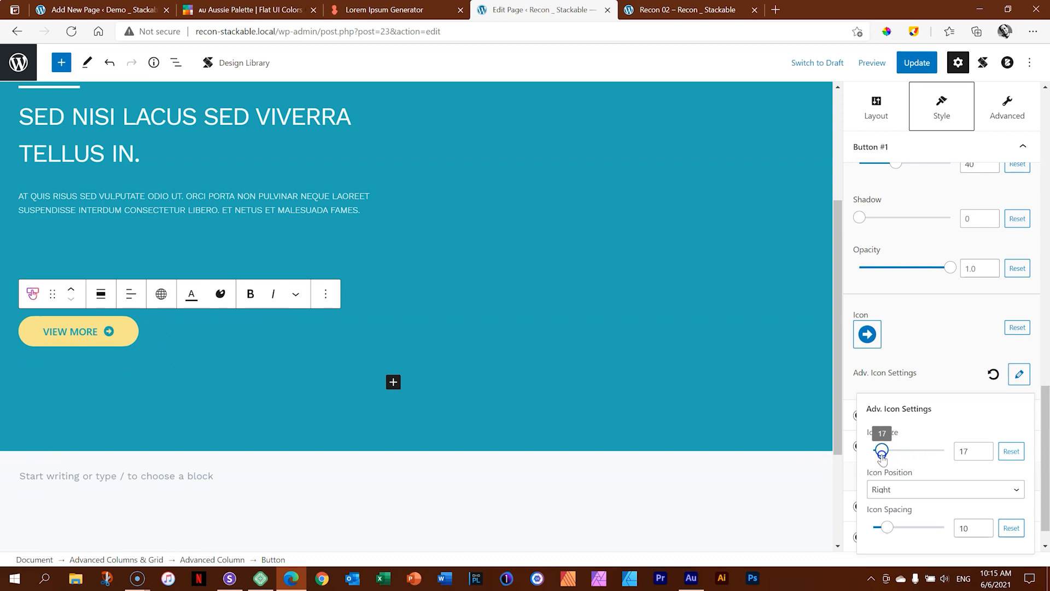
{"action": "left_click", "coordinate": [984, 454]}
{"action": "left_click", "coordinate": [1019, 373]}
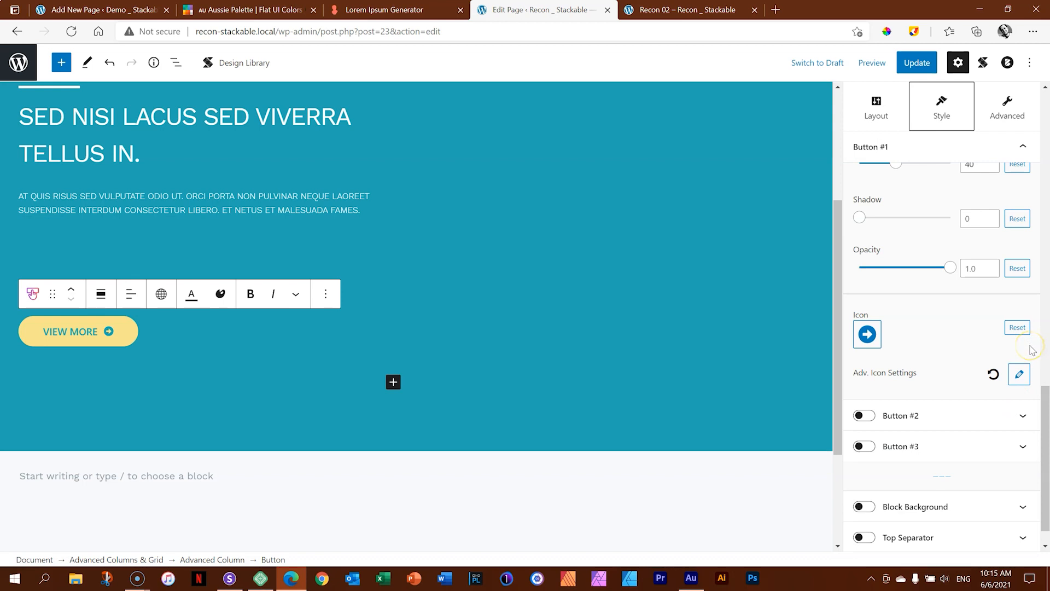
- Collapse the Button #1 settings and update the page
{"action": "left_click_drag", "start_coordinate": [1045, 422], "coordinate": [1046, 115]}
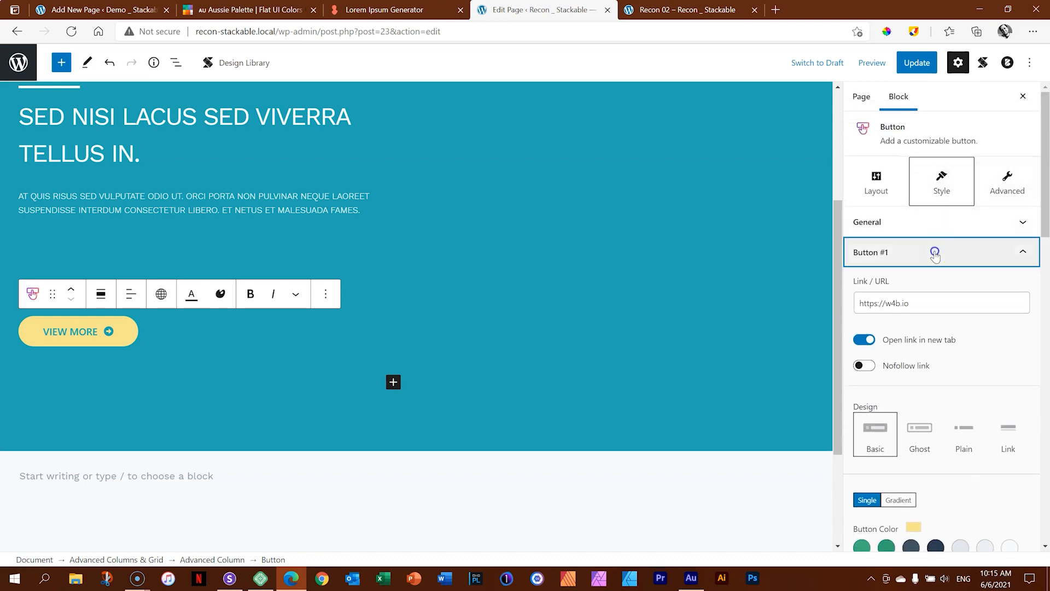
{"action": "left_click", "coordinate": [935, 251]}
{"action": "left_click", "coordinate": [916, 63]}
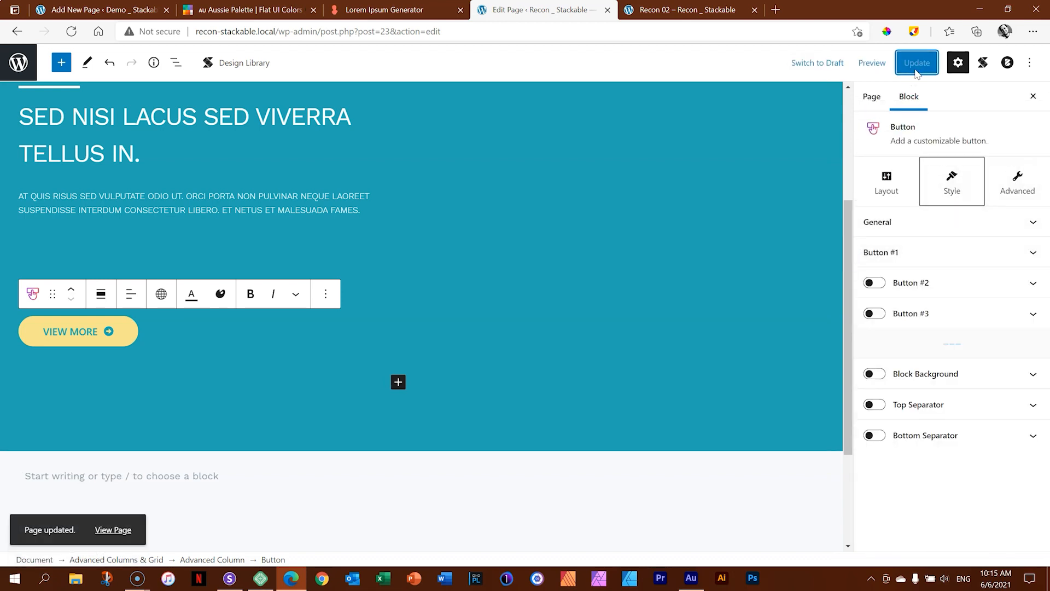
- Switch to the Recon 02 preview page and reload it to check the styled button
{"action": "left_click", "coordinate": [652, 8]}
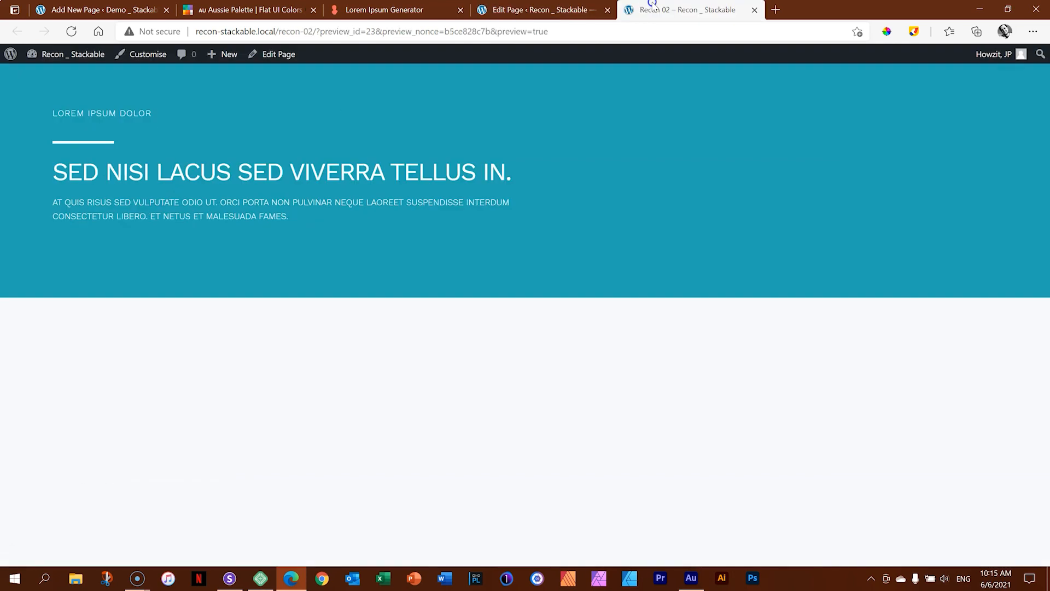
{"action": "left_click", "coordinate": [71, 32]}
{"action": "left_click", "coordinate": [136, 97]}
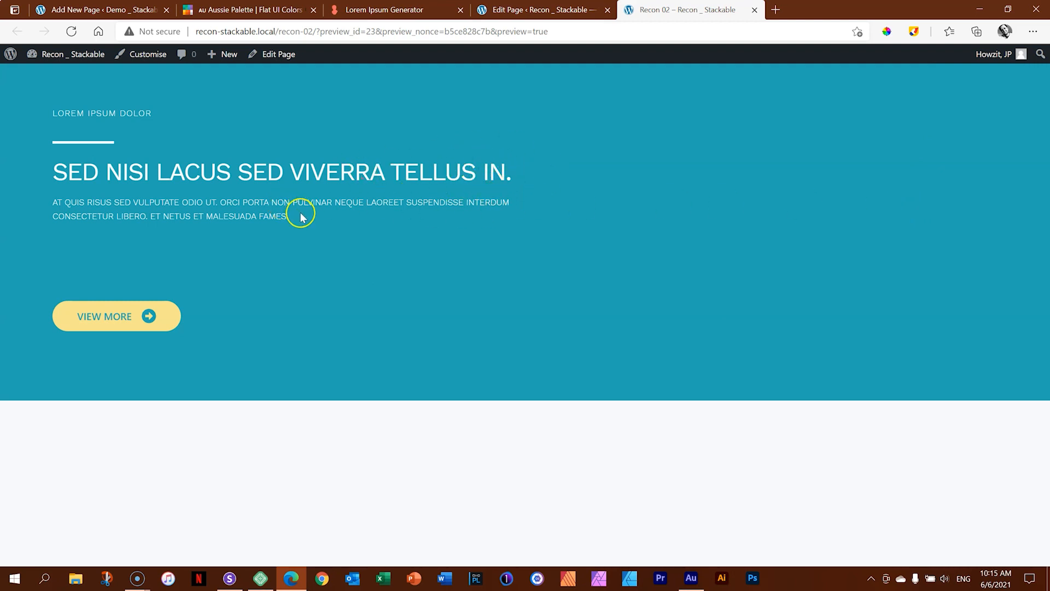
- Return to the page editor and select the Advanced Columns & Grid block that holds the heading and button
{"action": "left_click", "coordinate": [540, 10]}
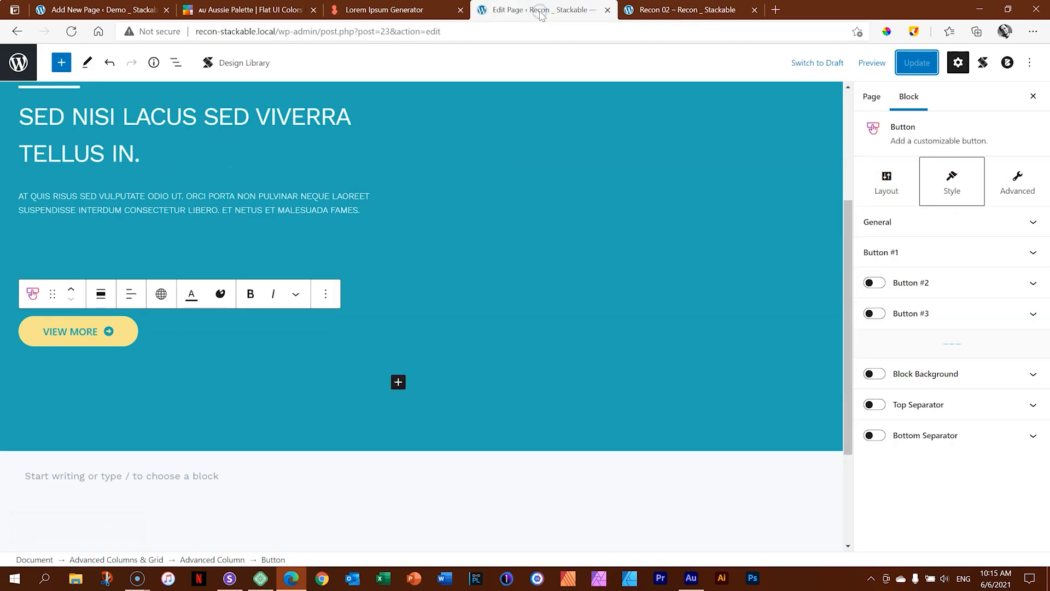
{"action": "left_click", "coordinate": [421, 86]}
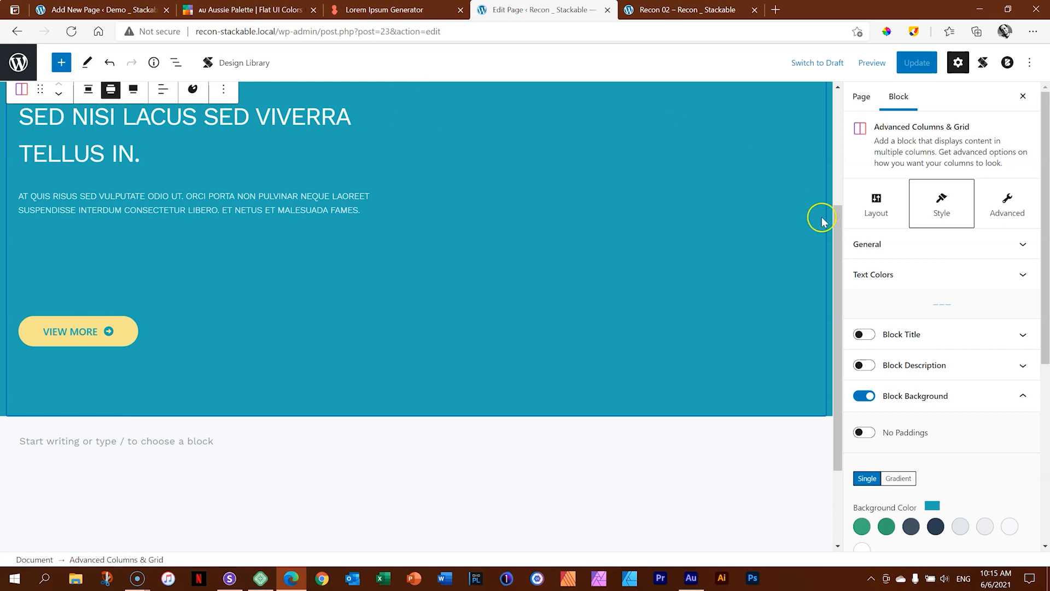
{"action": "left_click_drag", "start_coordinate": [837, 241], "coordinate": [834, 169]}
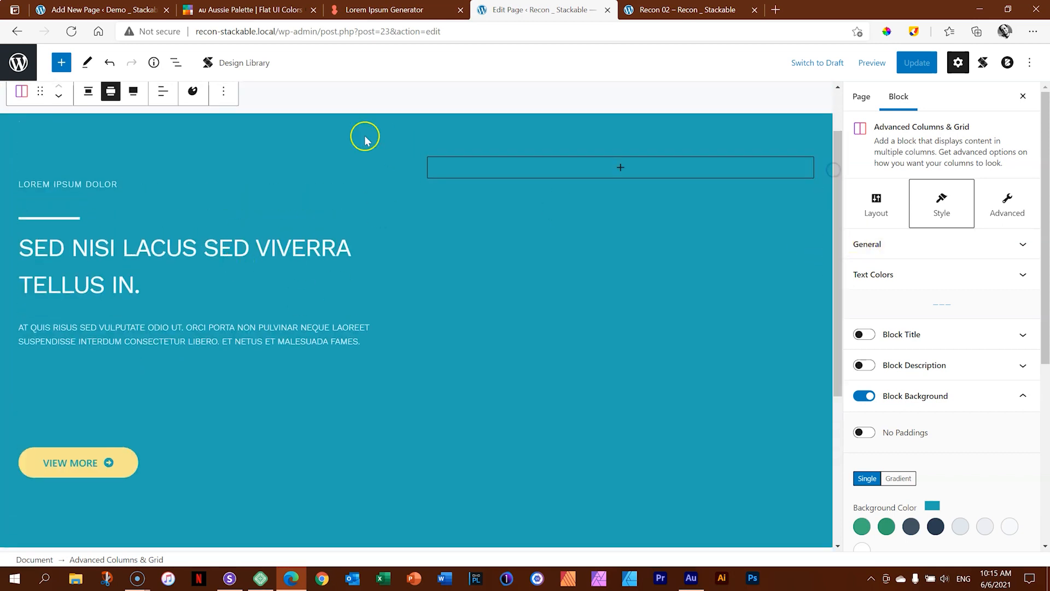
- Select the Advanced Columns & Grid block from the block list and set its column widths to 33 and 67
{"action": "left_click", "coordinate": [173, 62]}
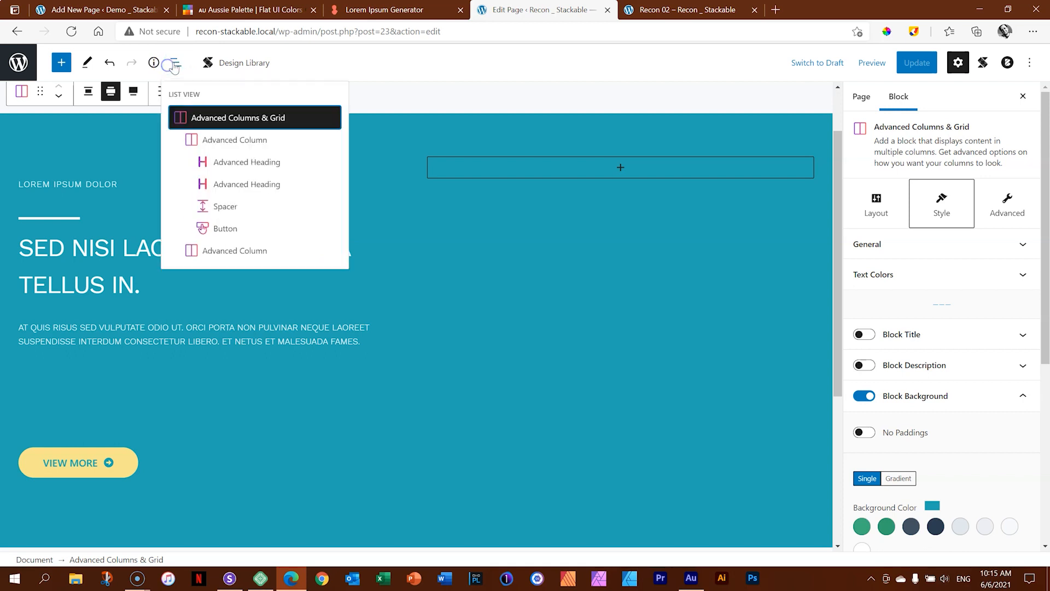
{"action": "left_click", "coordinate": [218, 119]}
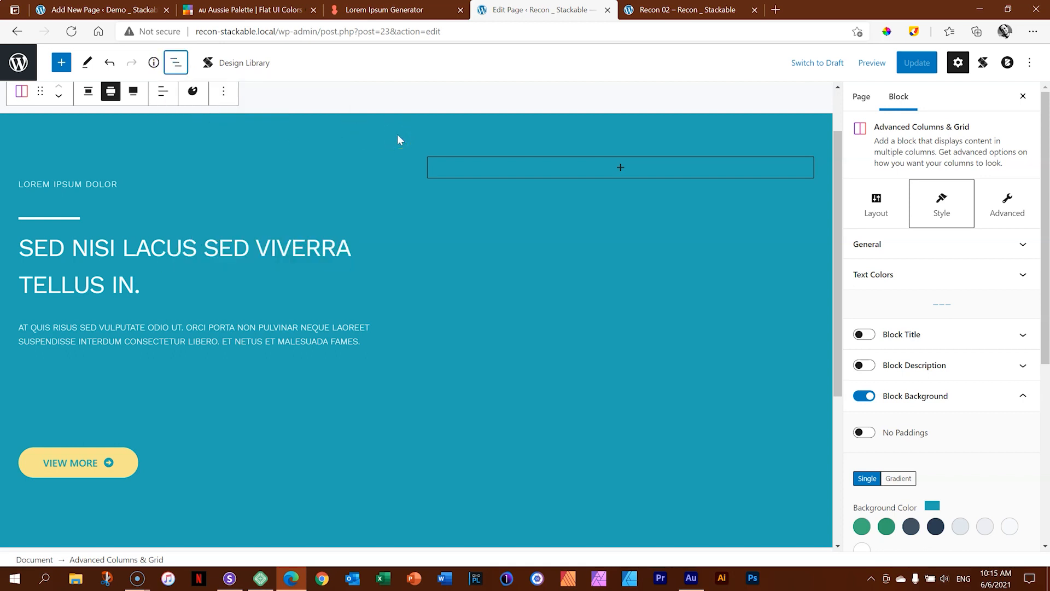
{"action": "left_click", "coordinate": [881, 208]}
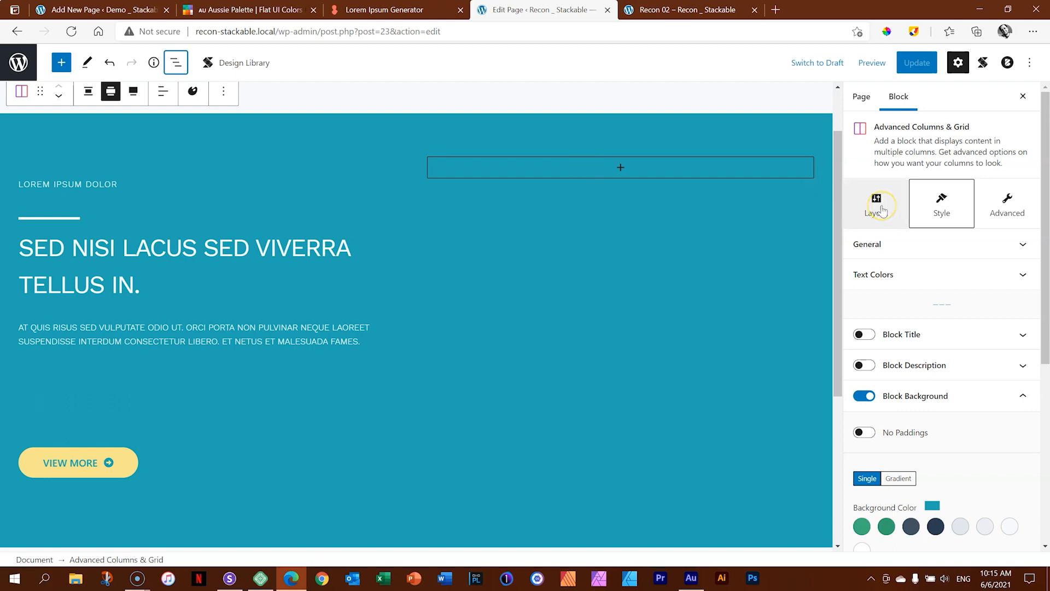
{"action": "left_click", "coordinate": [880, 207]}
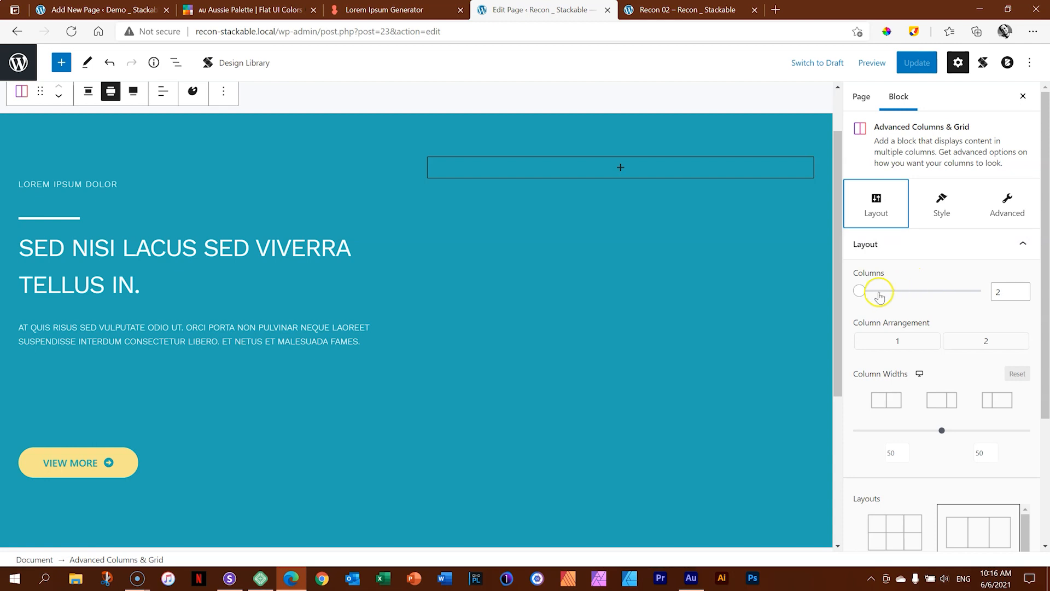
{"action": "scroll", "coordinate": [1032, 290], "scroll_direction": "down", "scroll_amount": 3}
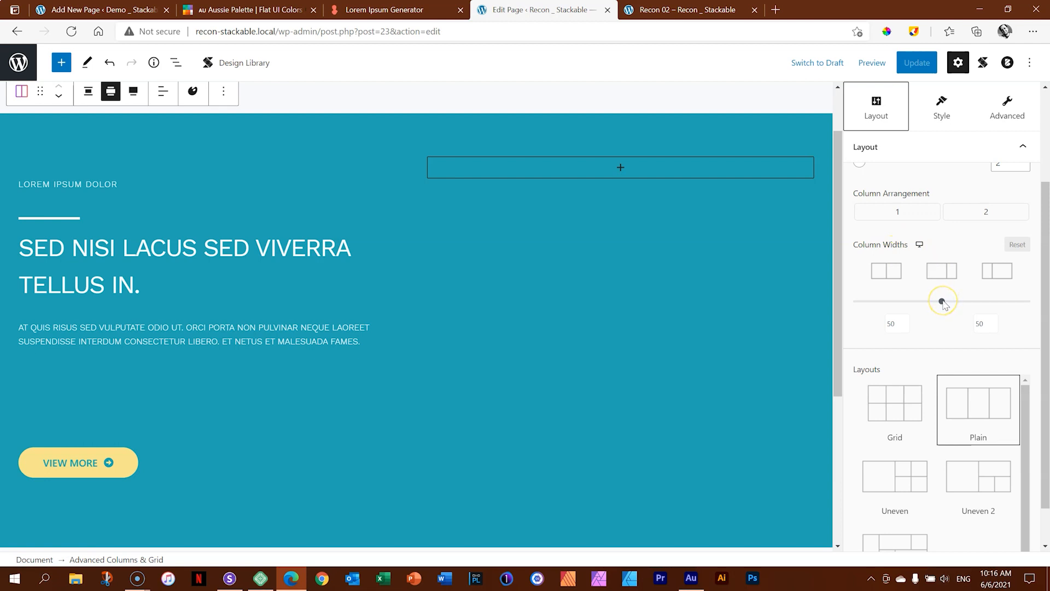
{"action": "left_click_drag", "start_coordinate": [943, 301], "coordinate": [913, 309]}
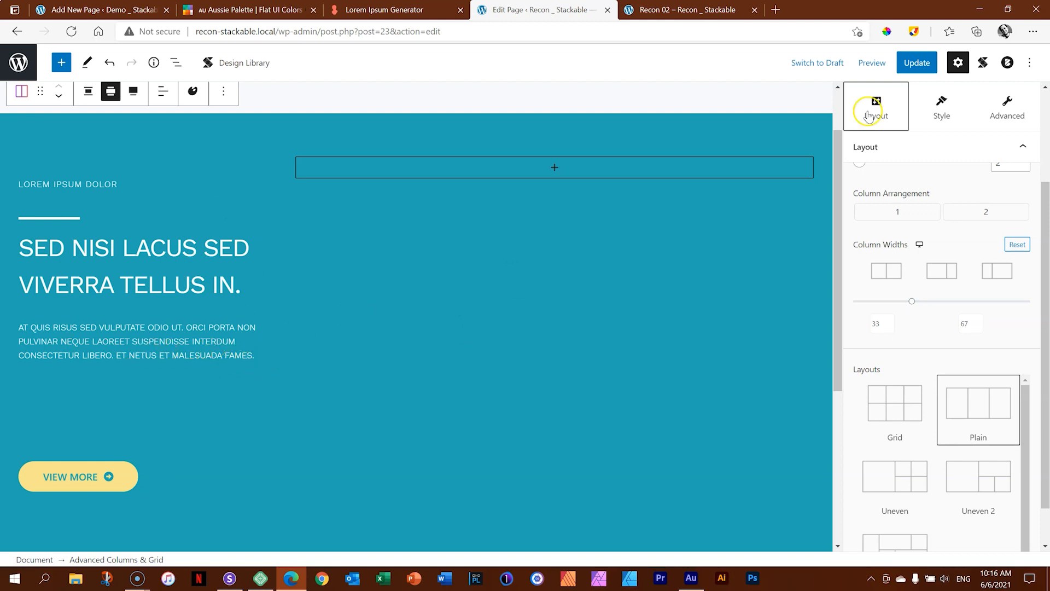
- Update the page and compare the reloaded Recon 02 preview with the column layout in the editor
{"action": "left_click", "coordinate": [924, 70]}
{"action": "left_click", "coordinate": [872, 62]}
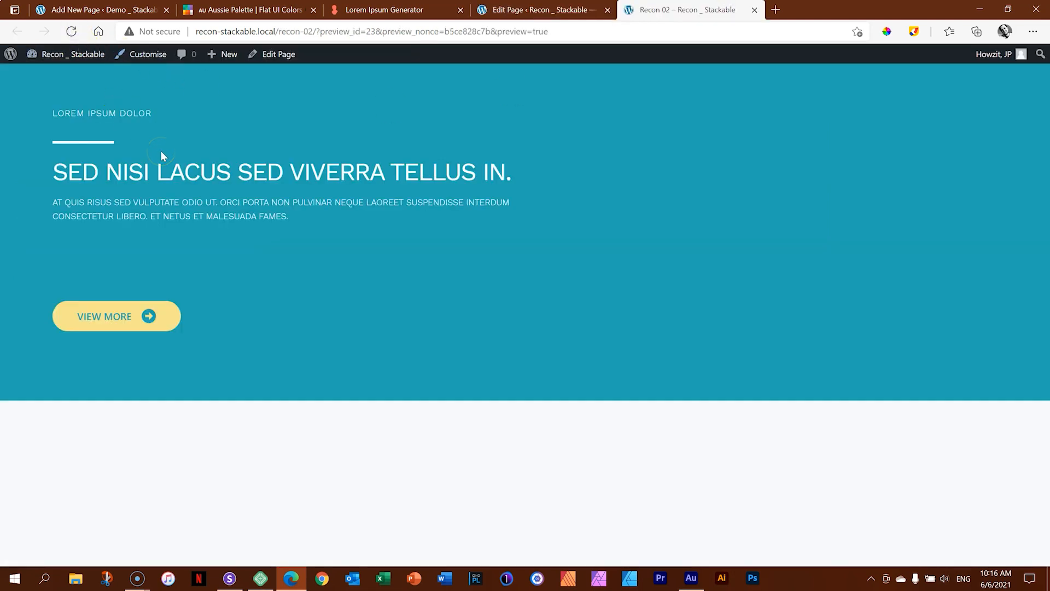
{"action": "left_click", "coordinate": [70, 35]}
{"action": "left_click", "coordinate": [536, 10]}
{"action": "left_click", "coordinate": [911, 65]}
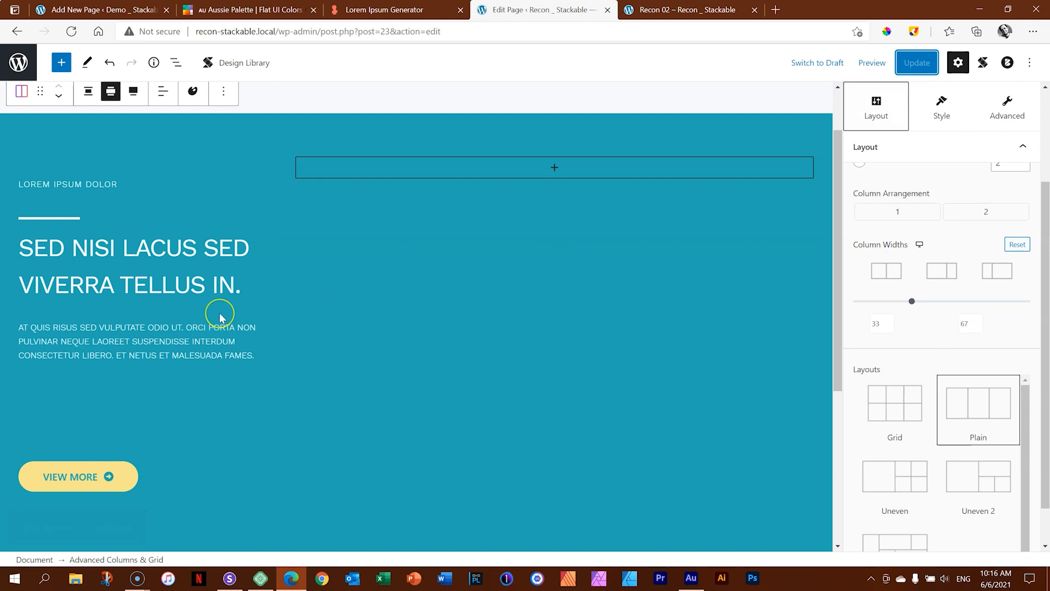
{"action": "left_click", "coordinate": [687, 9]}
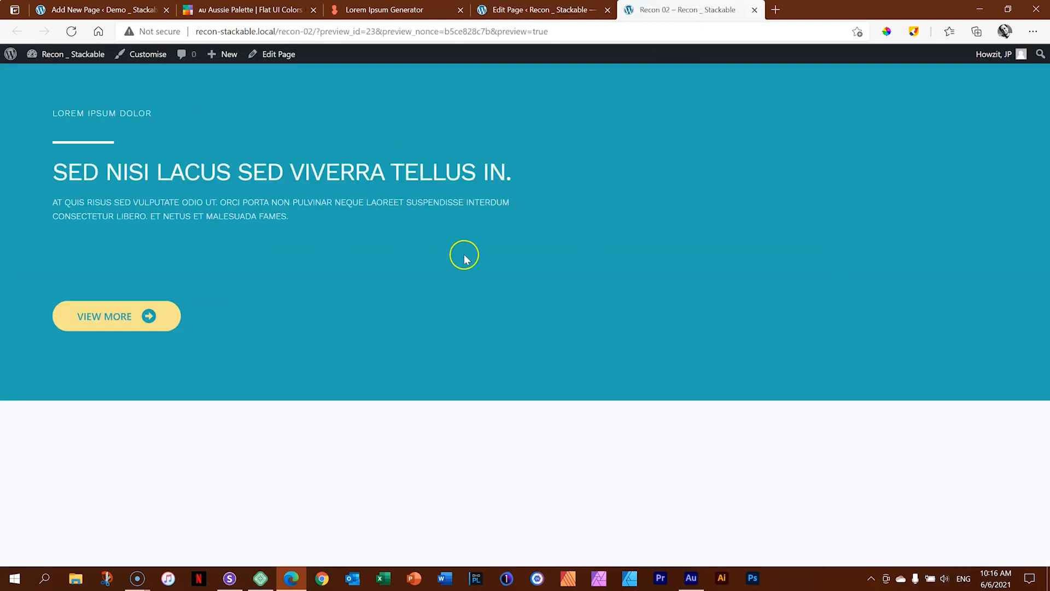
{"action": "left_click", "coordinate": [554, 9]}
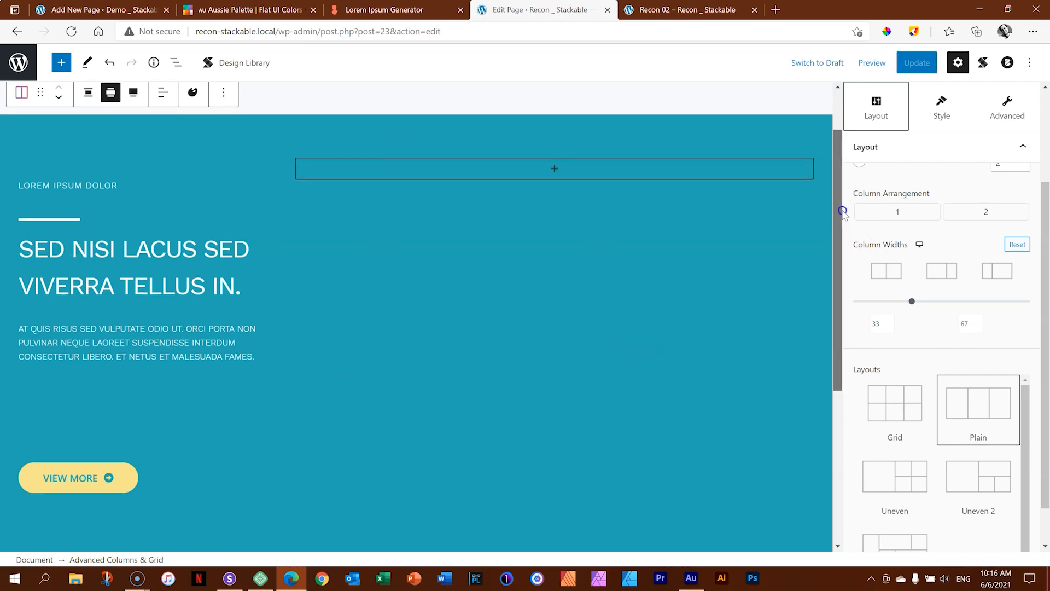
{"action": "left_click_drag", "start_coordinate": [839, 207], "coordinate": [840, 178]}
- Copy the recon-stackable.local/recon-02 address from the preview page and load it in Sizzy
{"action": "left_click", "coordinate": [706, 10]}
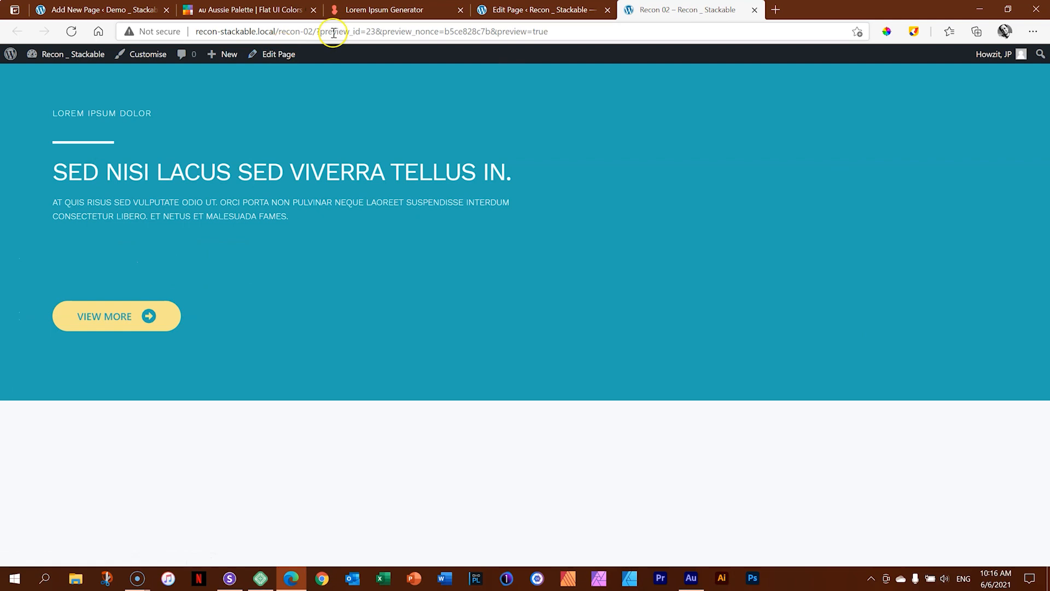
{"action": "left_click_drag", "start_coordinate": [312, 31], "coordinate": [164, 33]}
{"action": "key", "text": "ctrl+c"}
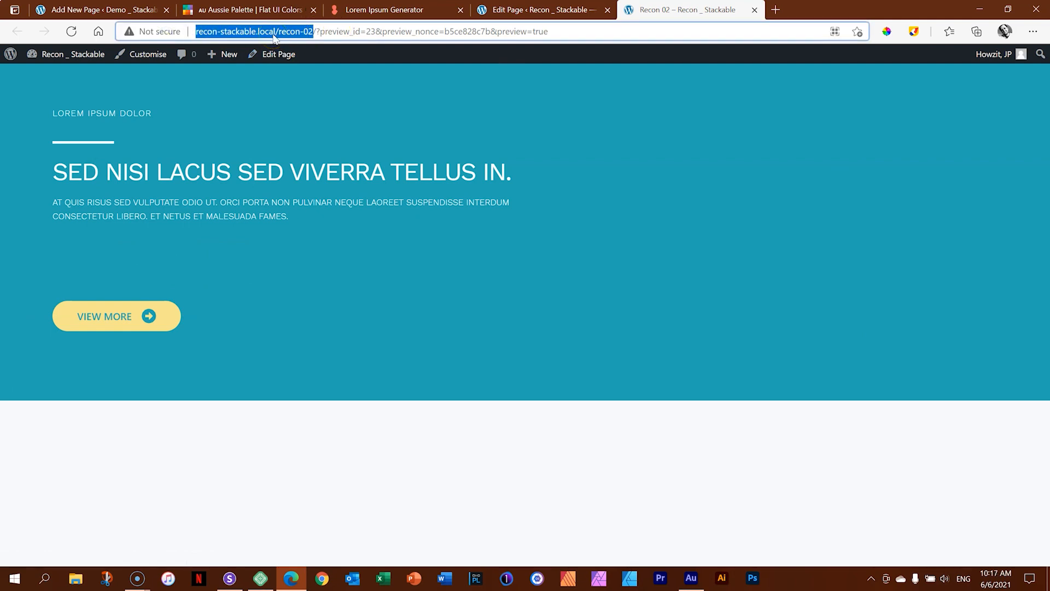
{"action": "left_click", "coordinate": [230, 578]}
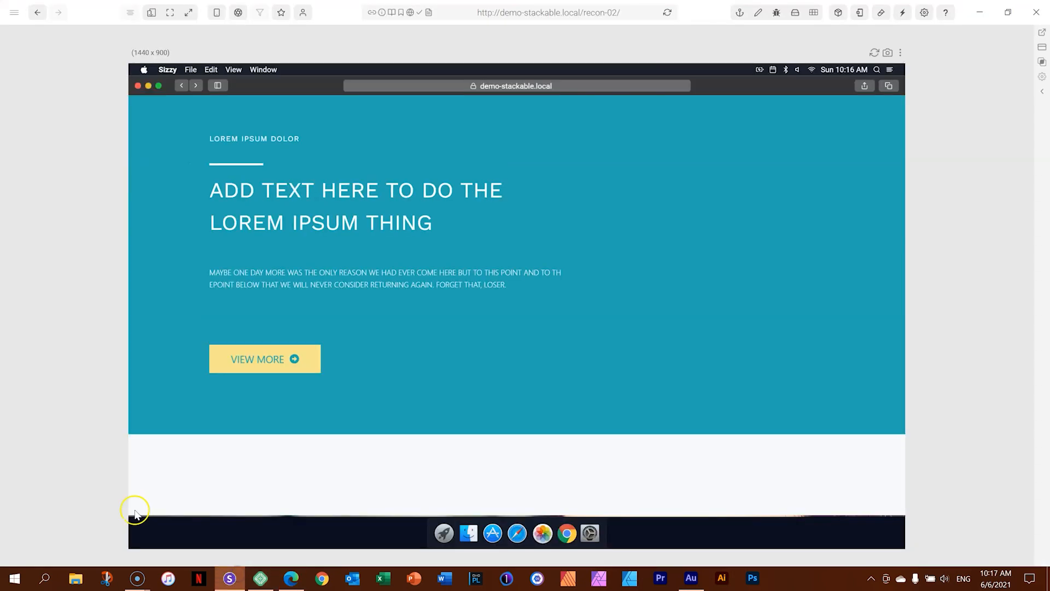
{"action": "left_click", "coordinate": [546, 8]}
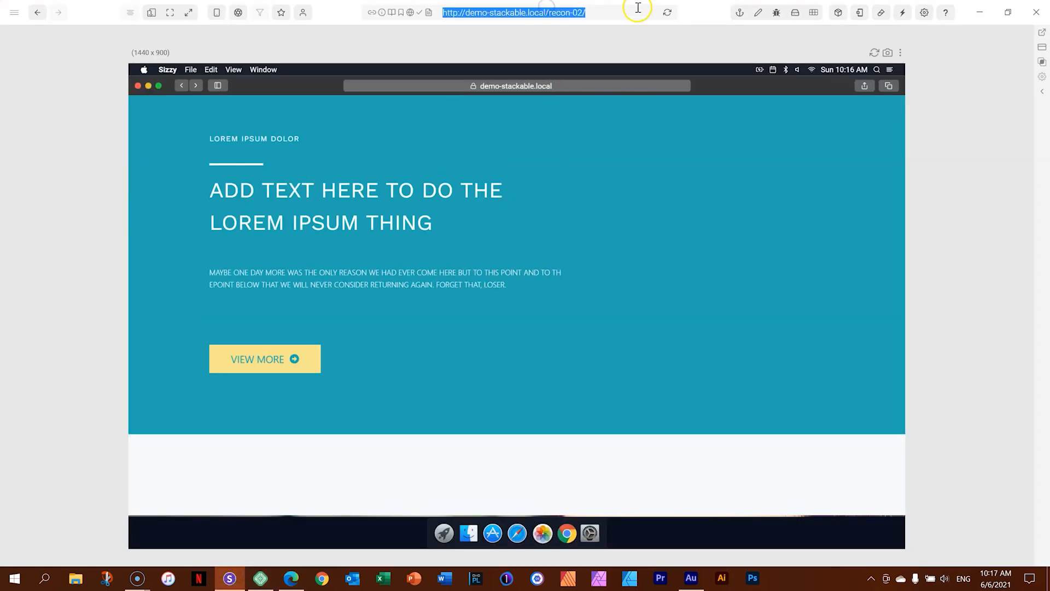
{"action": "key", "text": "ctrl+v"}
{"action": "key", "text": "Return"}
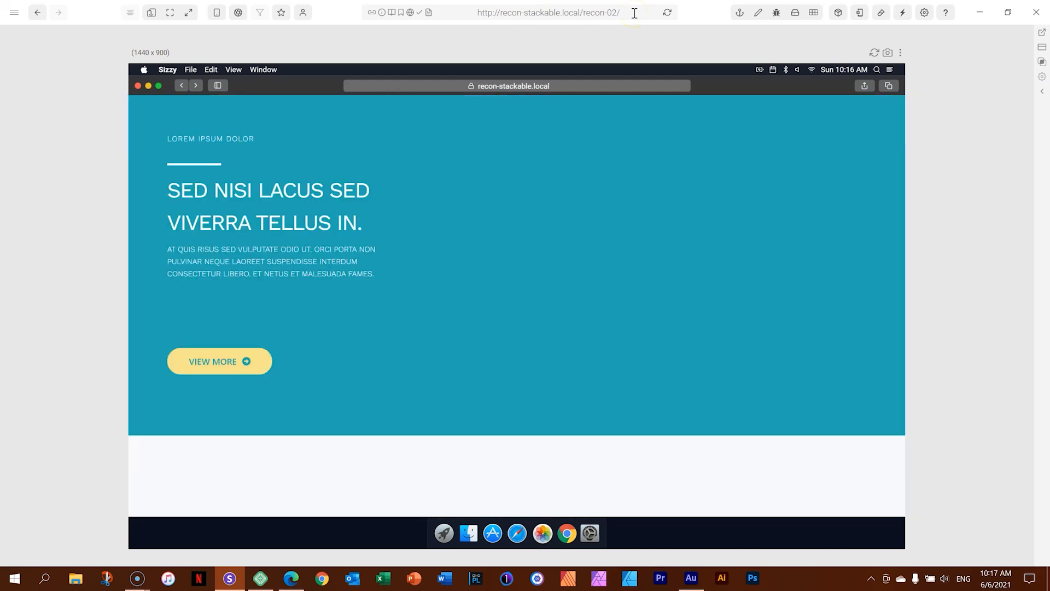
- Show the page on multiple devices in Sizzy and examine the desktop, laptop, phone and tablet layouts
{"action": "left_click", "coordinate": [152, 13]}
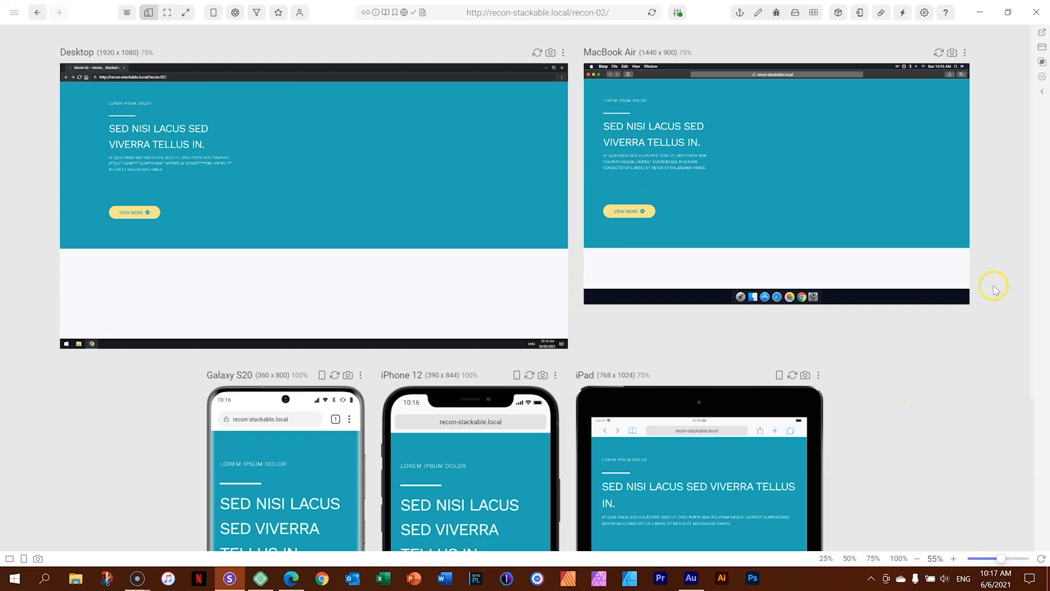
{"action": "scroll", "coordinate": [994, 290], "scroll_direction": "down", "scroll_amount": 4}
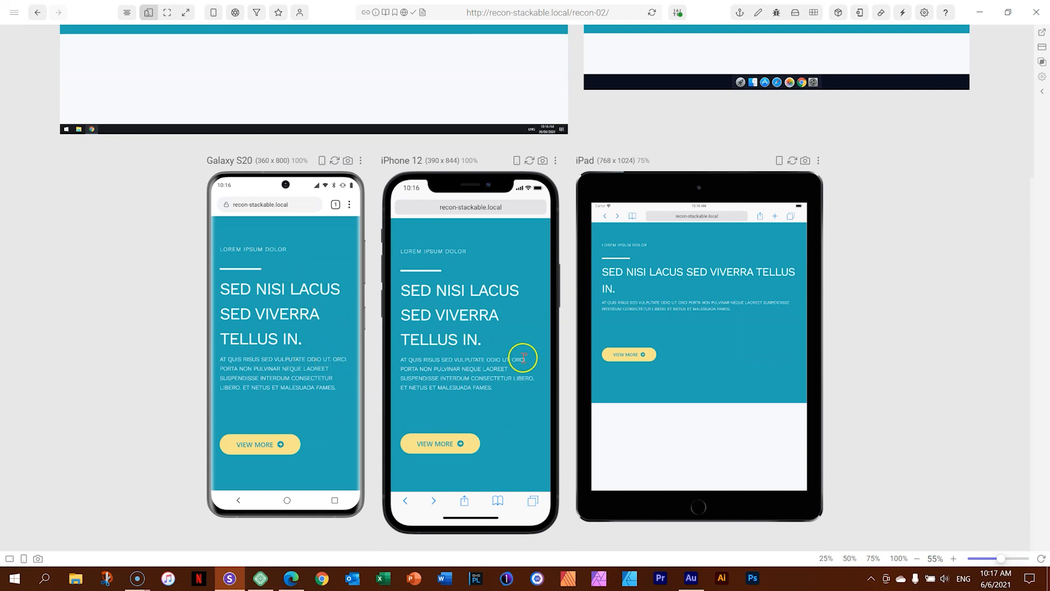
{"action": "scroll", "coordinate": [322, 358], "scroll_direction": "down", "scroll_amount": 2}
{"action": "scroll", "coordinate": [312, 386], "scroll_direction": "up", "scroll_amount": 3}
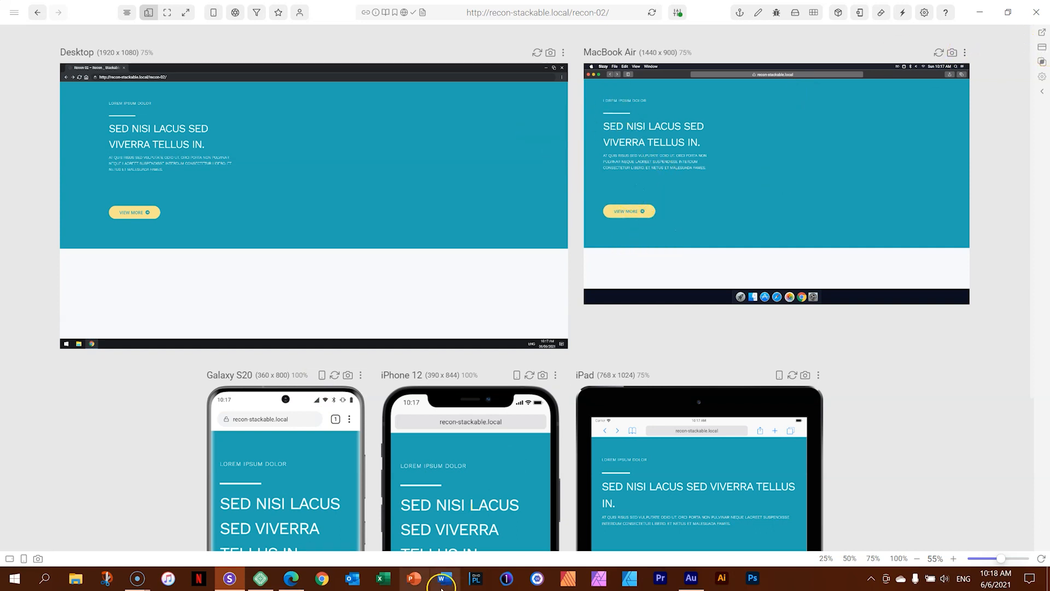
- Switch back to the page editor in the browser and set the columns block's maximum content width to 1140 px
{"action": "left_click", "coordinate": [291, 578]}
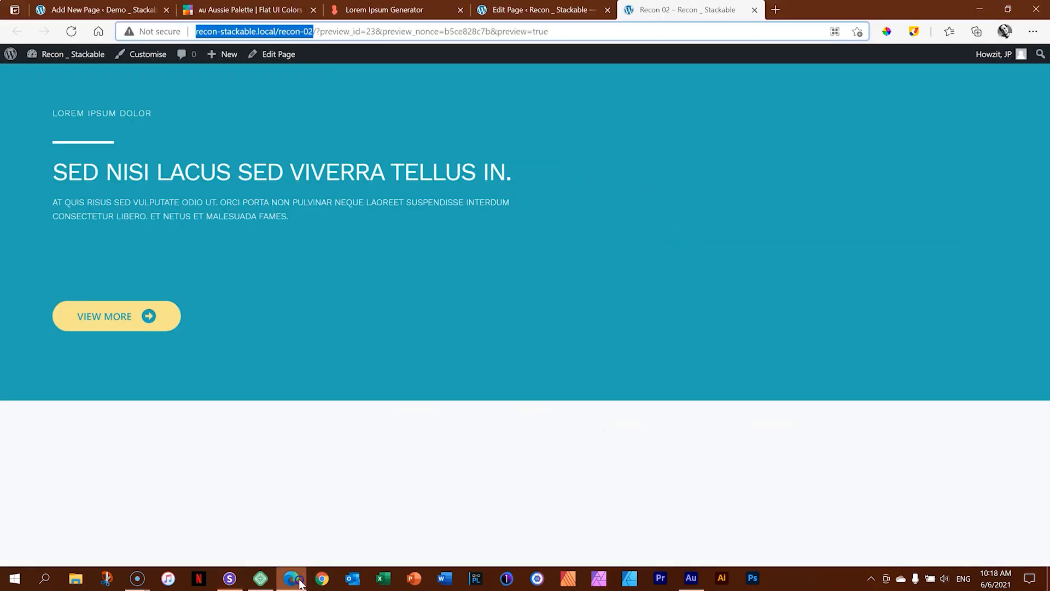
{"action": "left_click", "coordinate": [534, 10]}
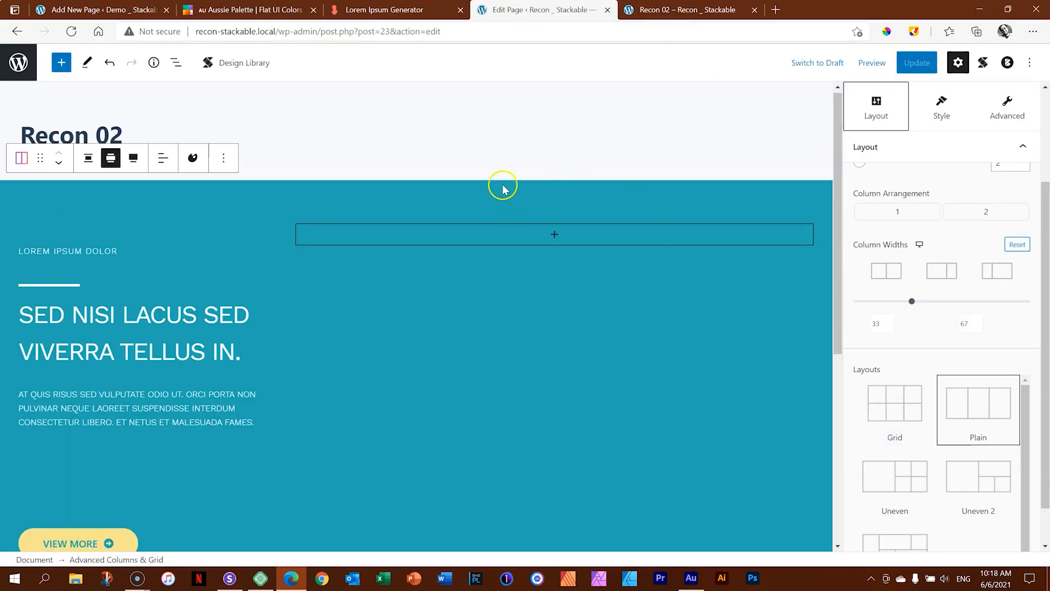
{"action": "scroll", "coordinate": [942, 191], "scroll_direction": "up", "scroll_amount": 3}
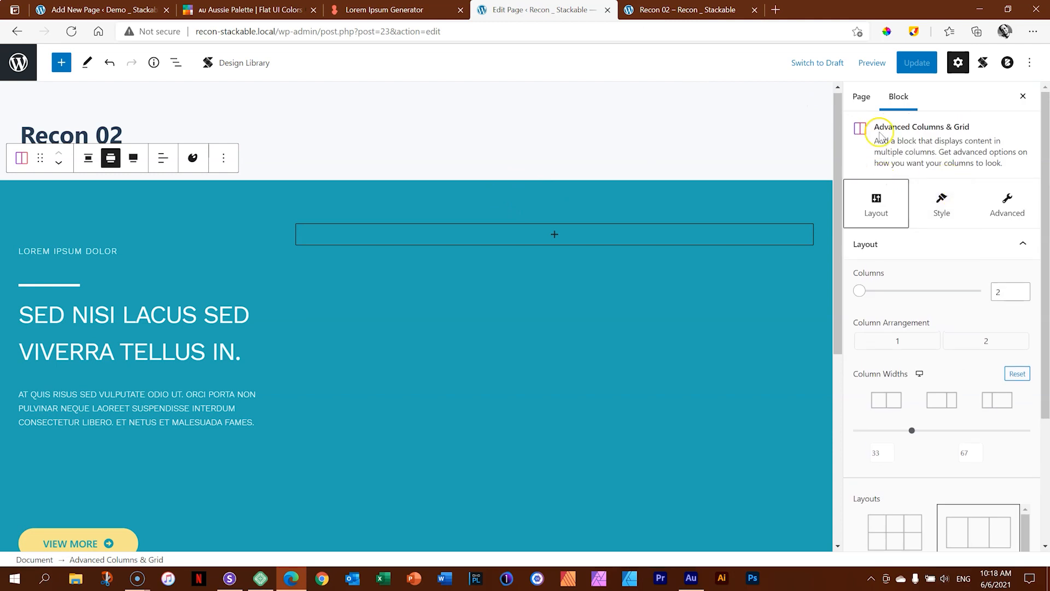
{"action": "left_click", "coordinate": [1008, 202]}
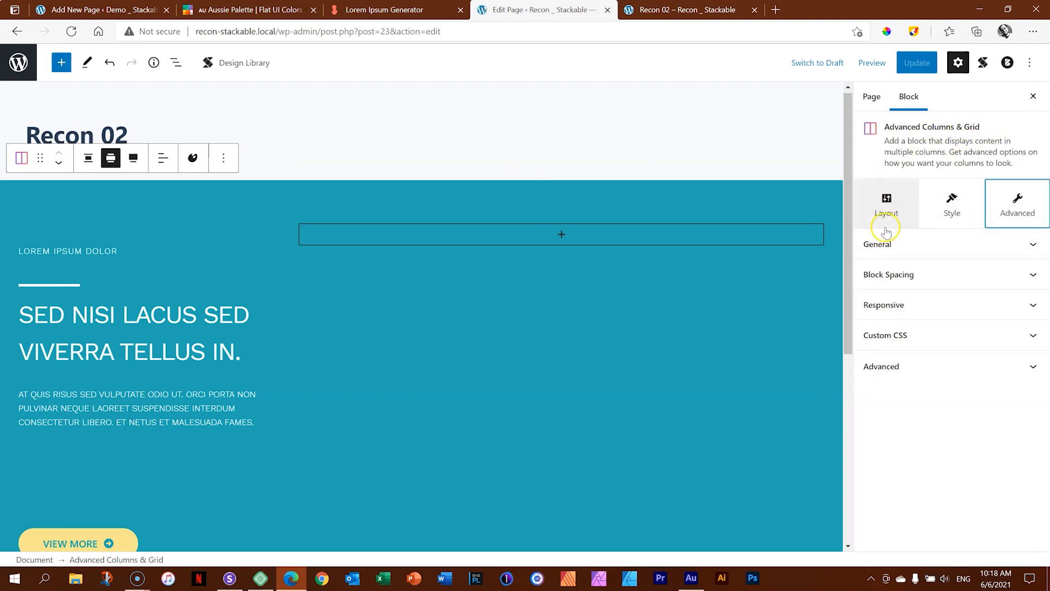
{"action": "left_click", "coordinate": [886, 274]}
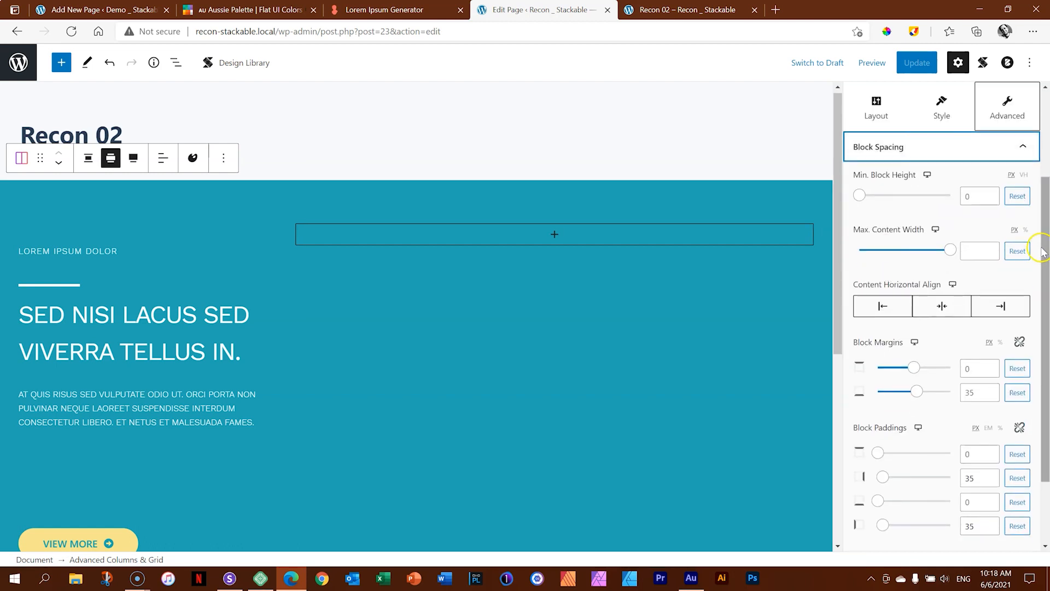
{"action": "scroll", "coordinate": [1036, 244], "scroll_direction": "up", "scroll_amount": 1}
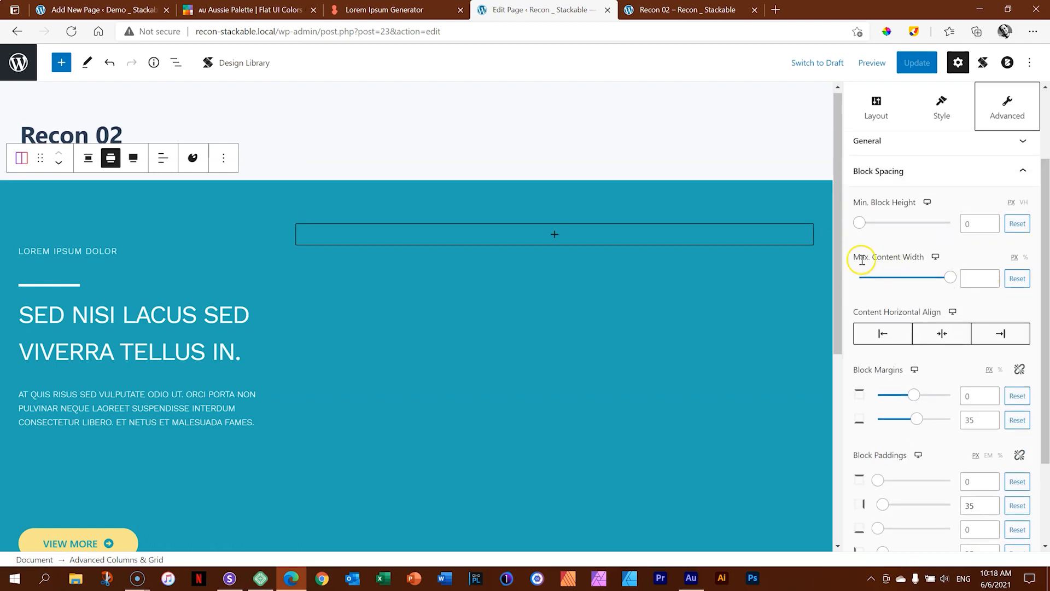
{"action": "left_click", "coordinate": [980, 280]}
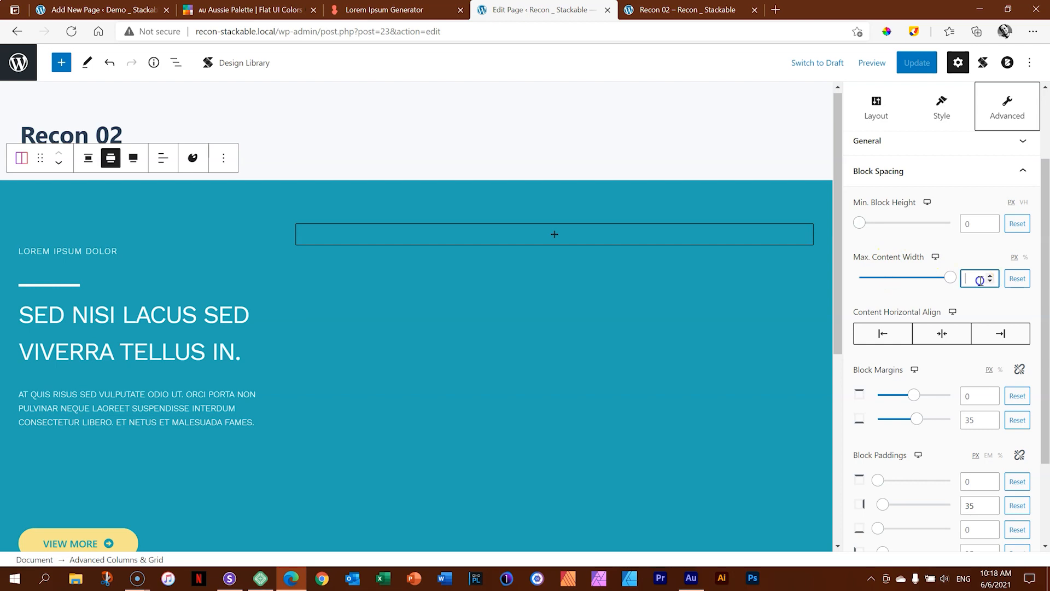
{"action": "type", "text": "1140"}
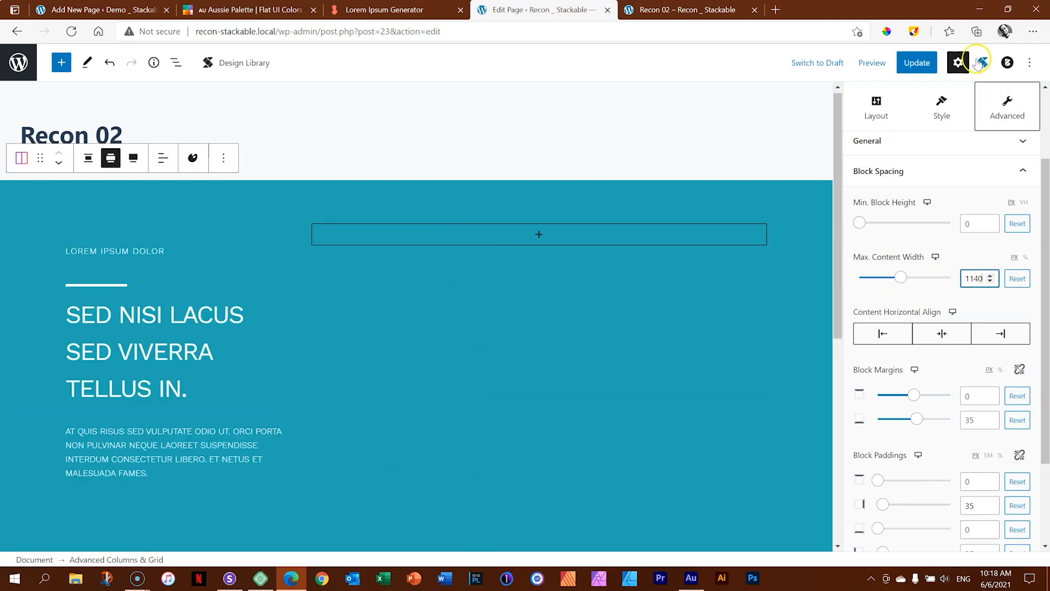
{"action": "left_click_drag", "start_coordinate": [1045, 173], "coordinate": [1045, 222]}
- Update the page and reload it in Sizzy to check the content width on all devices
{"action": "left_click", "coordinate": [917, 63]}
{"action": "left_click", "coordinate": [230, 578]}
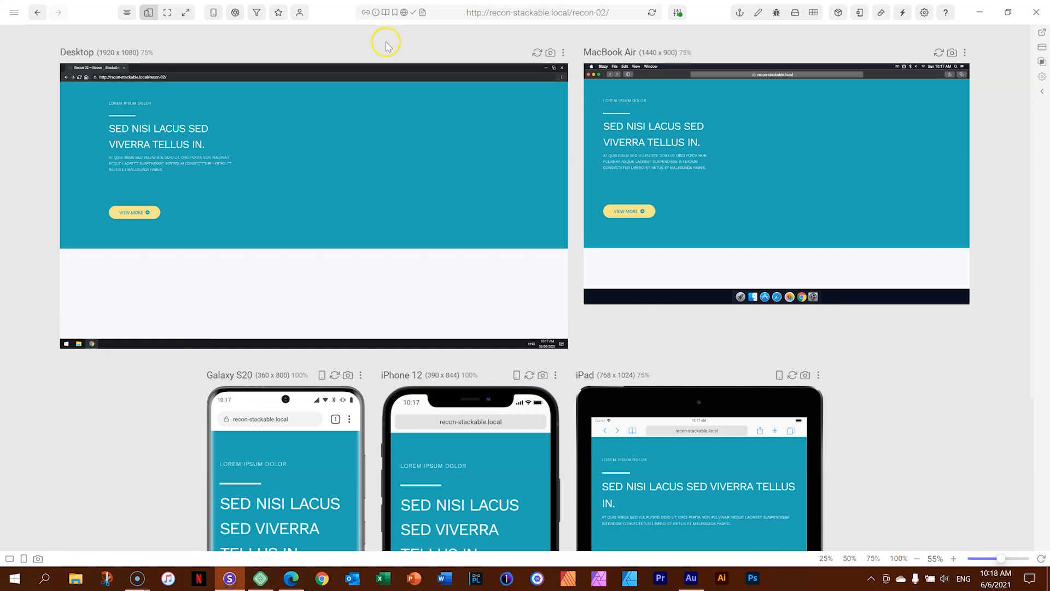
{"action": "left_click", "coordinate": [652, 14]}
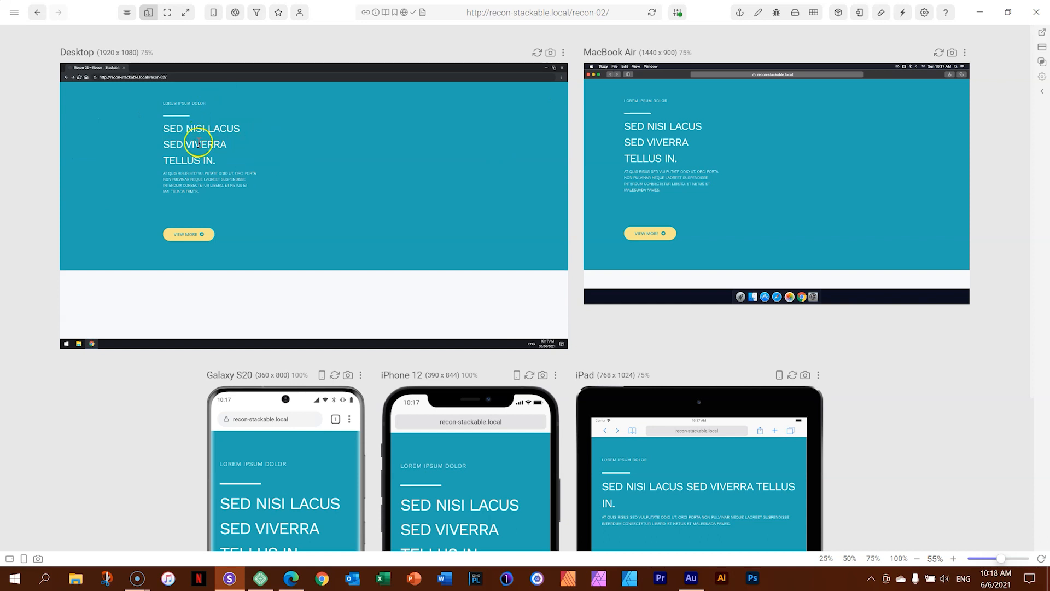
- Return to the page editor, set the block's column widths to 46 and 54, and update the page
{"action": "left_click", "coordinate": [291, 578]}
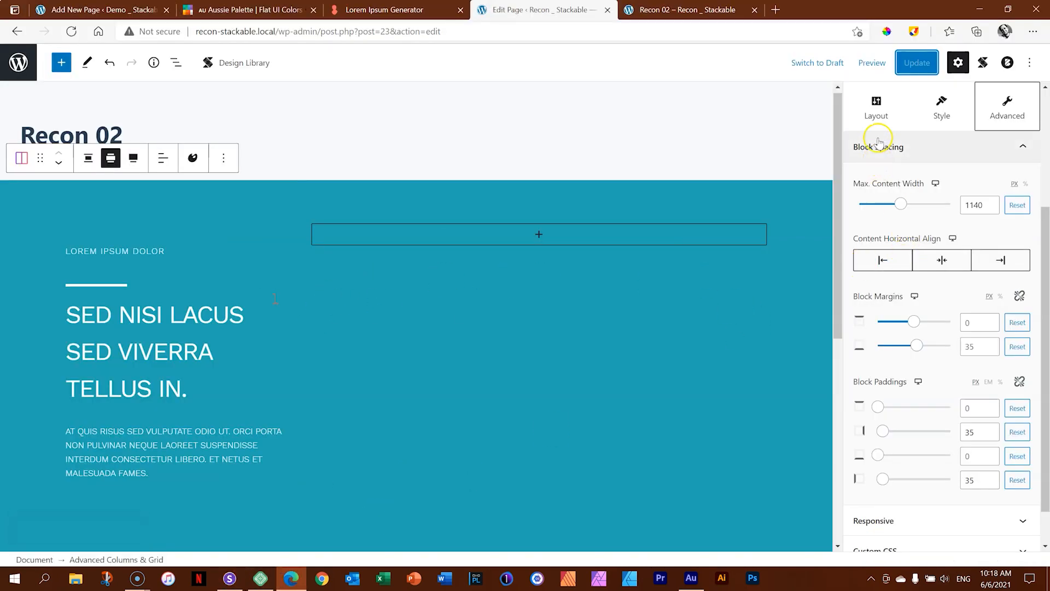
{"action": "left_click", "coordinate": [877, 109]}
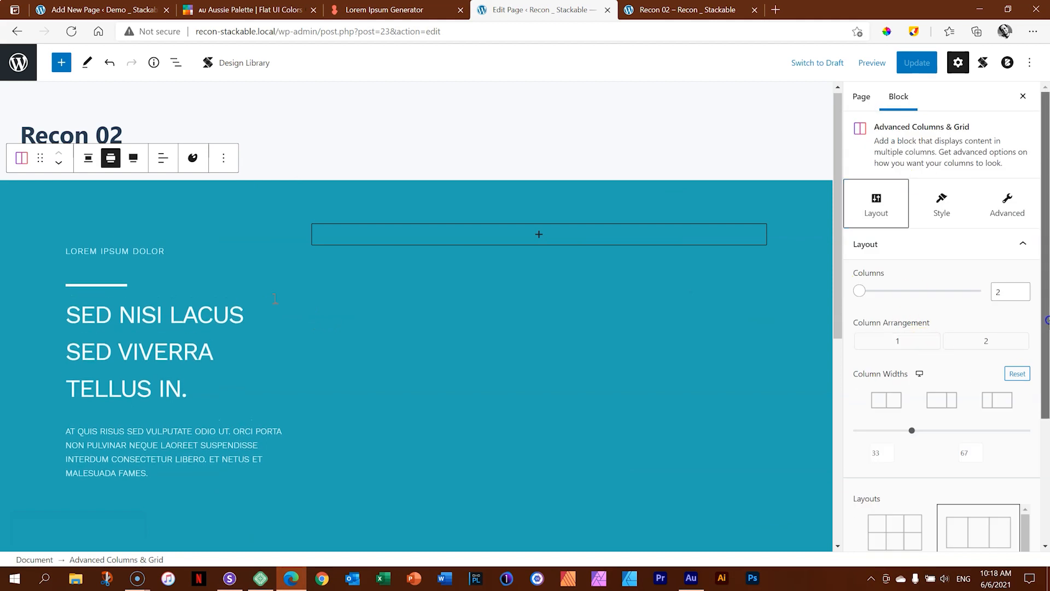
{"action": "scroll", "coordinate": [1047, 321], "scroll_direction": "down", "scroll_amount": 2}
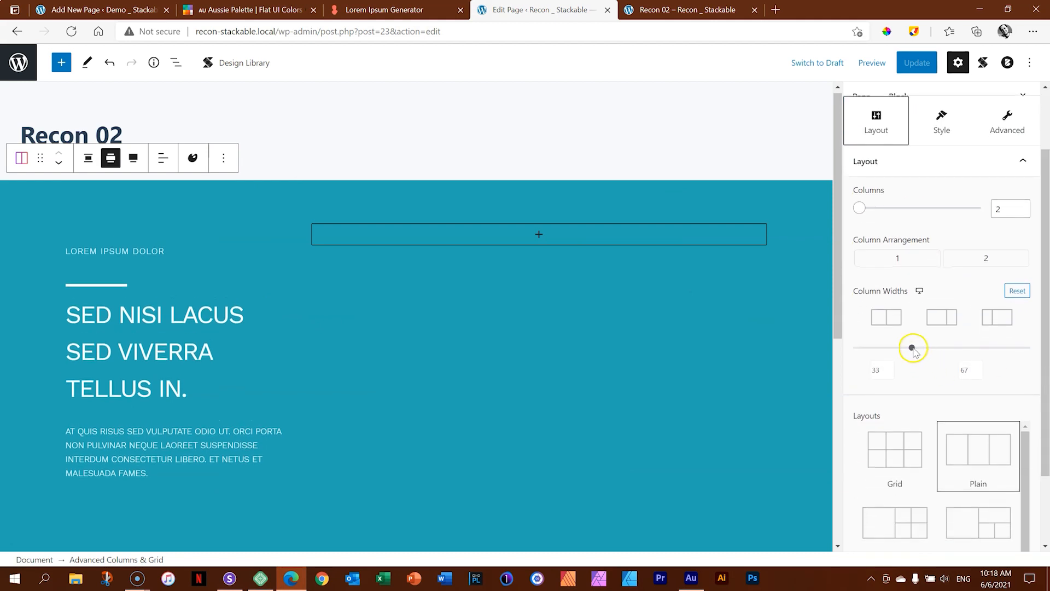
{"action": "left_click_drag", "start_coordinate": [914, 351], "coordinate": [937, 351]}
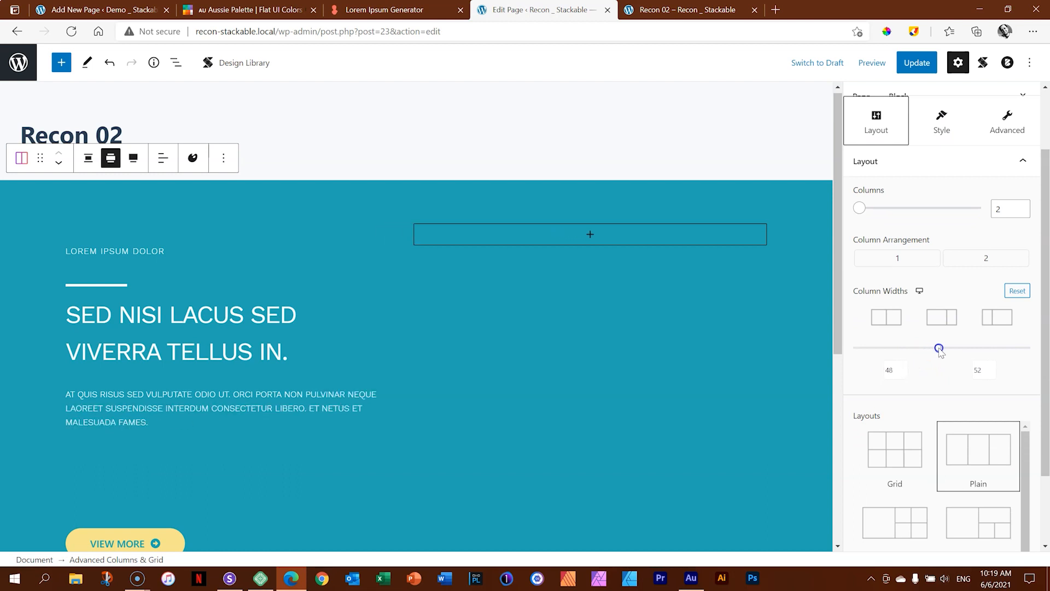
{"action": "left_click", "coordinate": [886, 317]}
{"action": "left_click", "coordinate": [912, 309]}
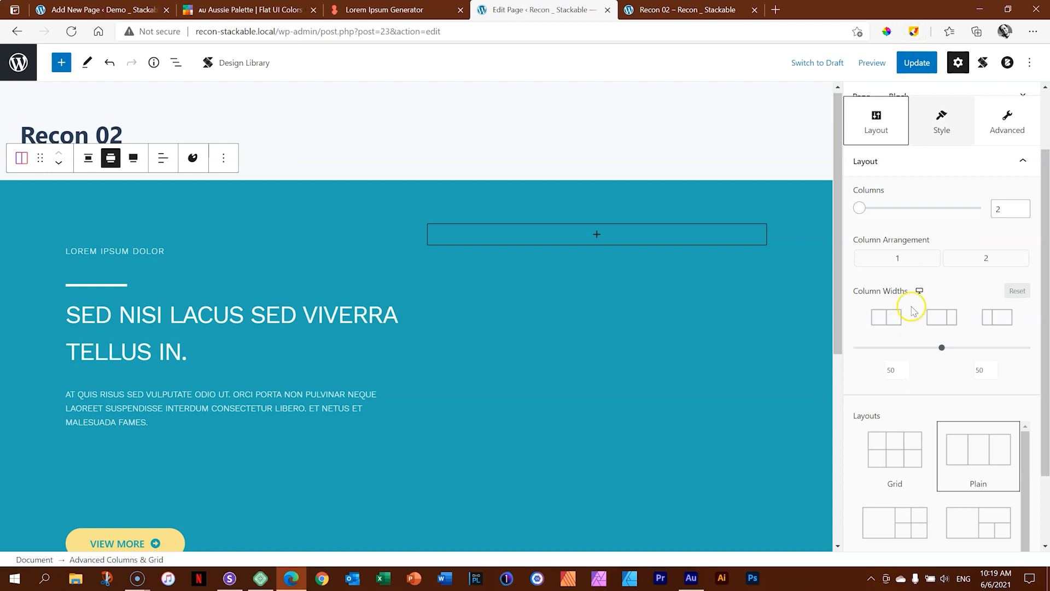
{"action": "left_click_drag", "start_coordinate": [941, 349], "coordinate": [938, 349]}
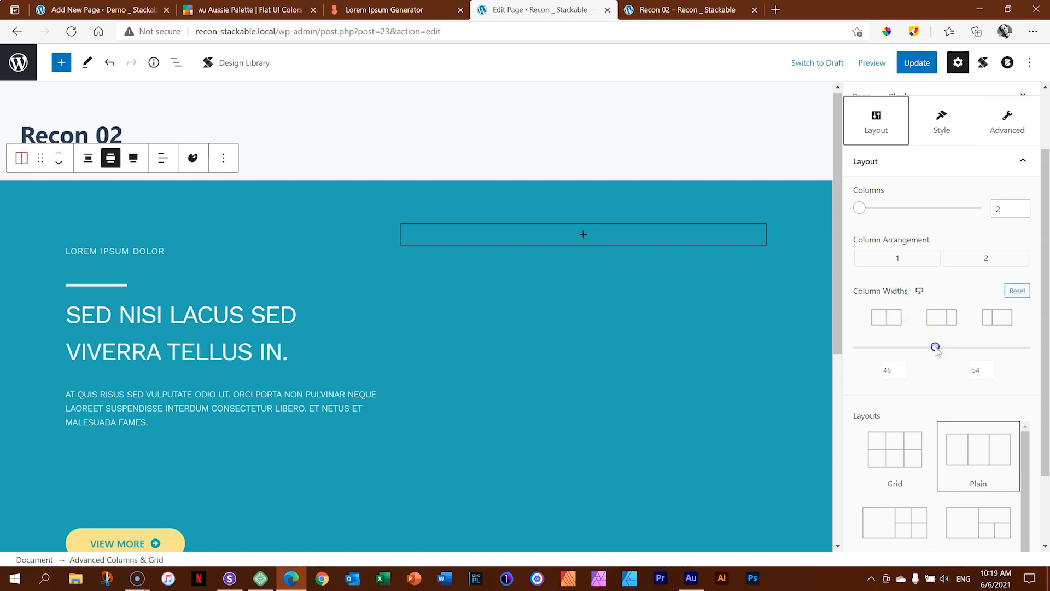
{"action": "left_click", "coordinate": [909, 61]}
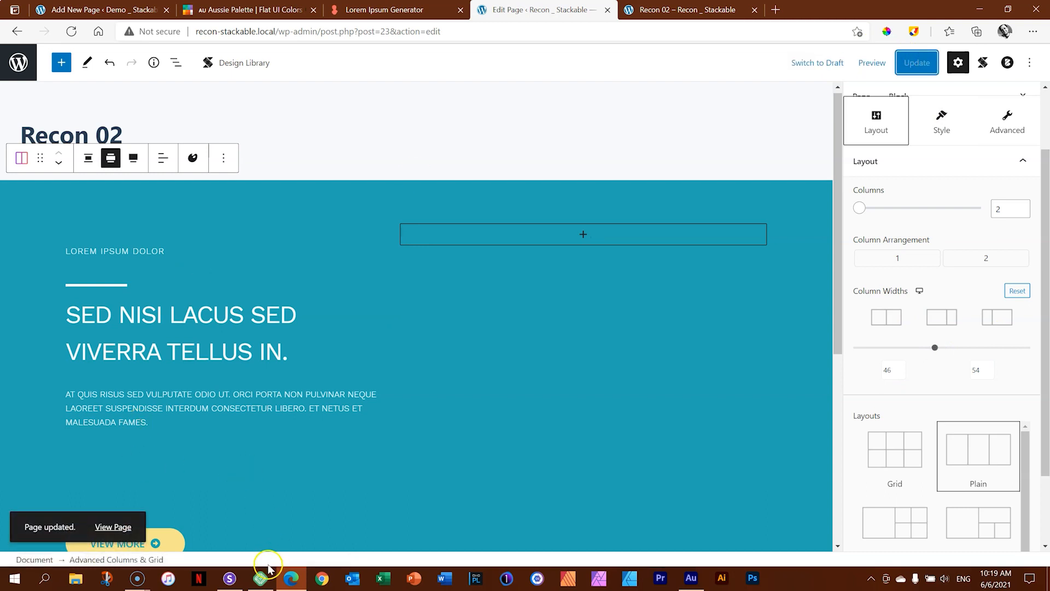
- Switch to Sizzy, reload the Recon 02 page and examine the column layout on the desktop, laptop, phone and tablet previews
{"action": "left_click", "coordinate": [230, 578]}
{"action": "left_click", "coordinate": [653, 13]}
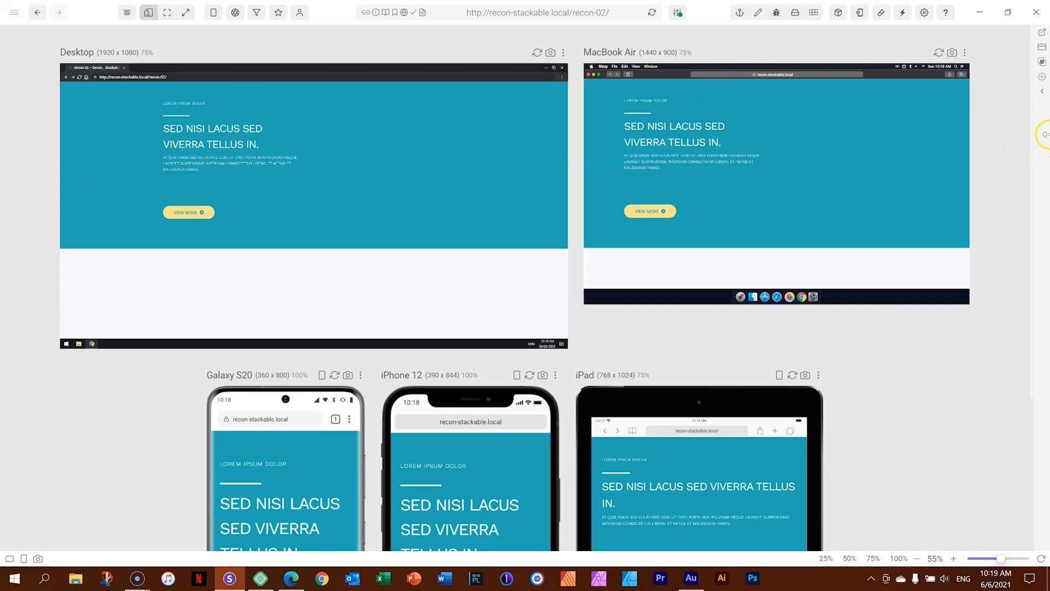
{"action": "scroll", "coordinate": [998, 126], "scroll_direction": "down", "scroll_amount": 4}
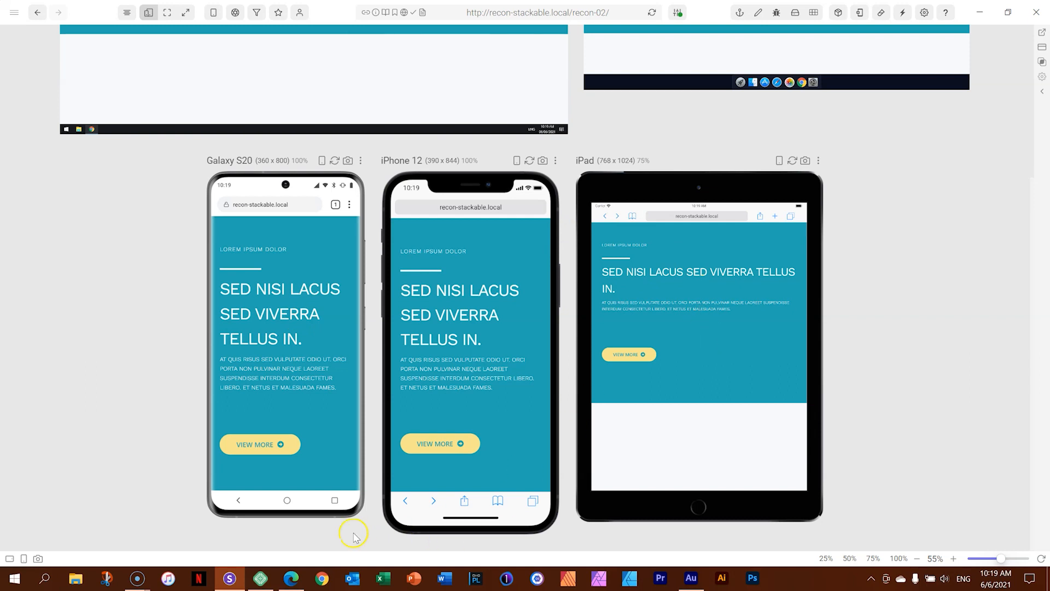
- Return to the page editor in the browser and set the columns block's tablet column widths to 68 and 32
{"action": "left_click", "coordinate": [291, 578]}
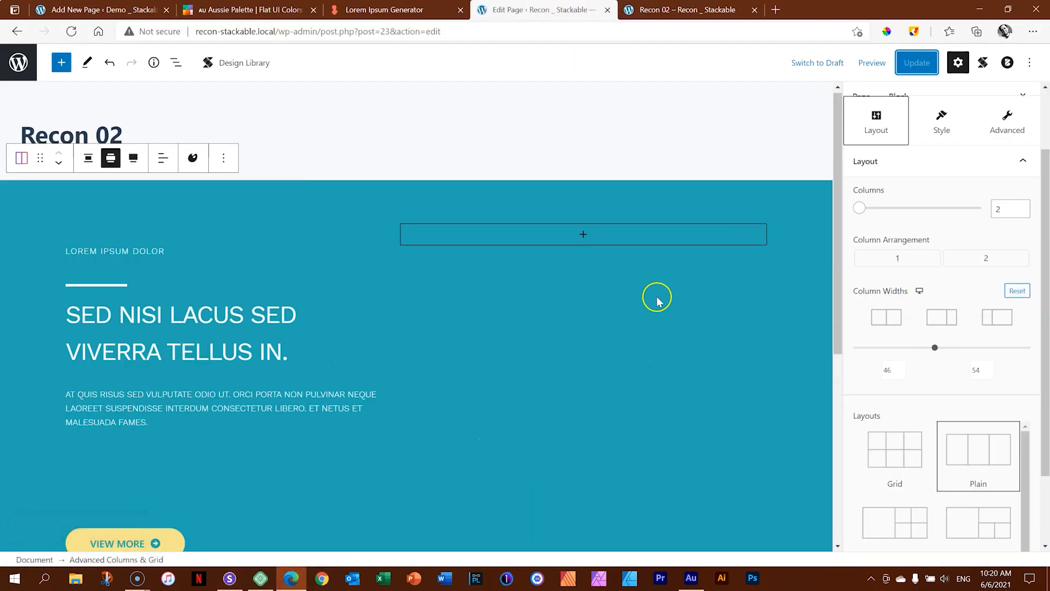
{"action": "scroll", "coordinate": [656, 290], "scroll_direction": "down", "scroll_amount": 5}
{"action": "scroll", "coordinate": [654, 288], "scroll_direction": "up", "scroll_amount": 3}
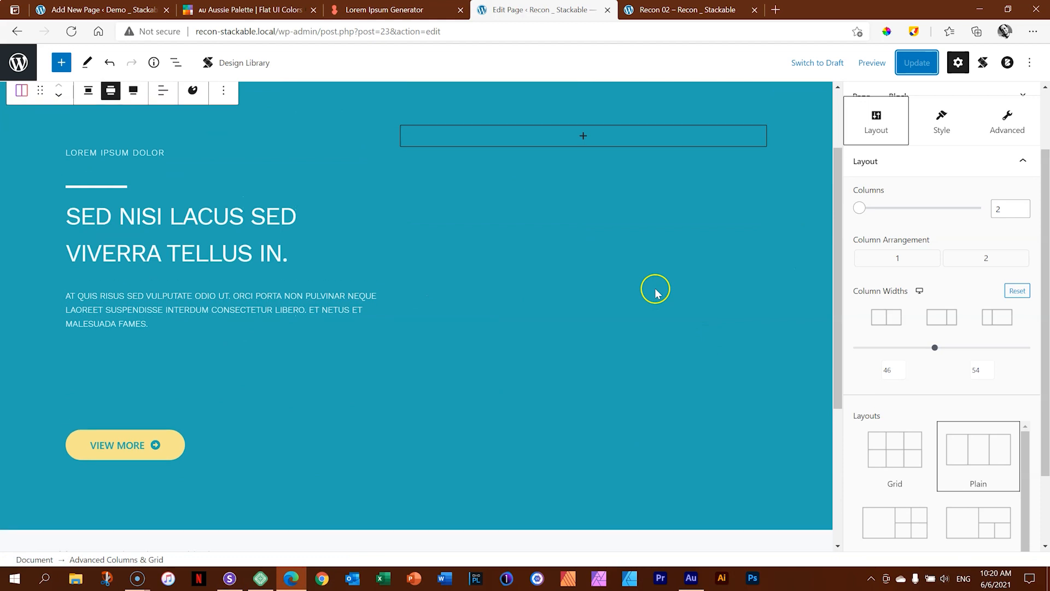
{"action": "left_click", "coordinate": [395, 99]}
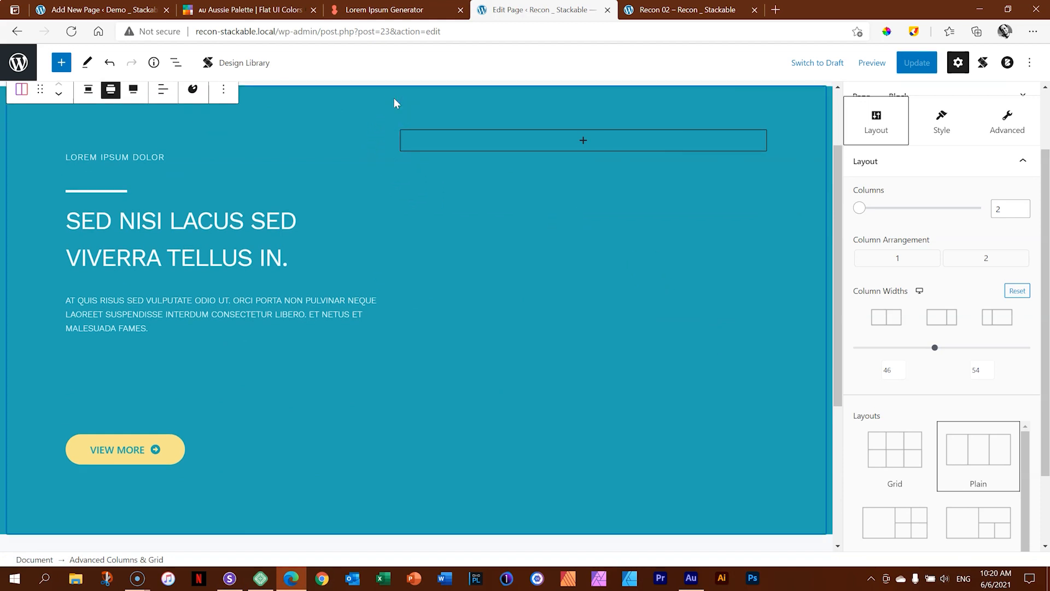
{"action": "scroll", "coordinate": [965, 211], "scroll_direction": "up", "scroll_amount": 3}
{"action": "left_click_drag", "start_coordinate": [1046, 144], "coordinate": [1047, 203]}
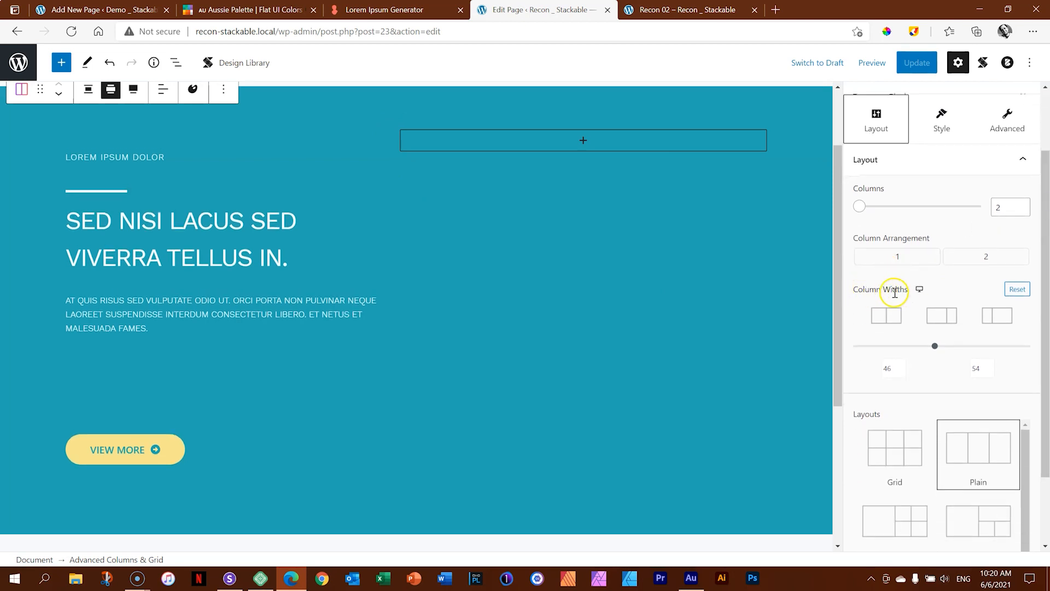
{"action": "mouse_move", "coordinate": [920, 291]}
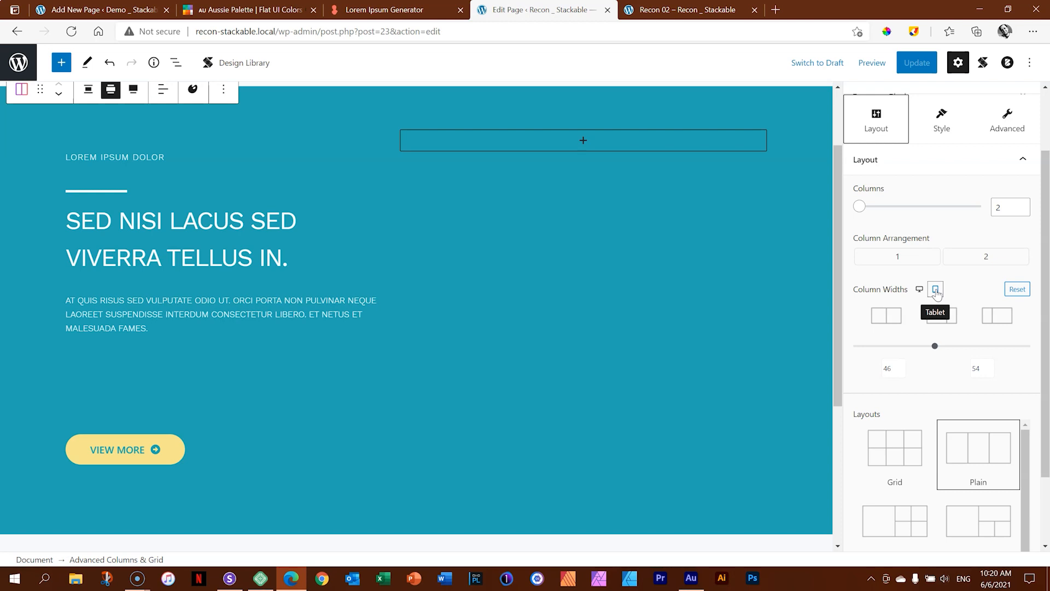
{"action": "left_click", "coordinate": [937, 290]}
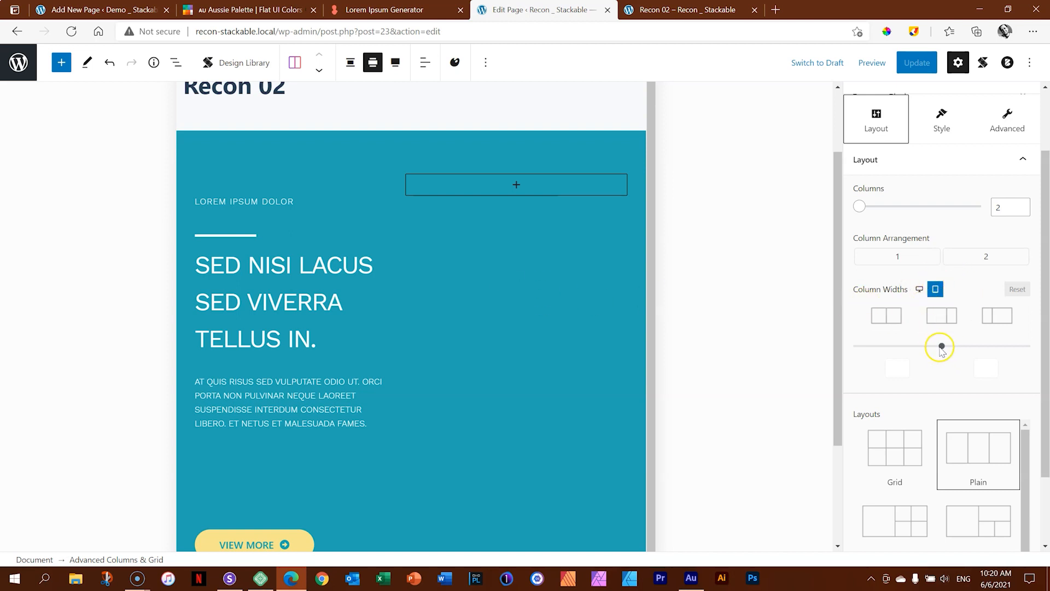
{"action": "left_click_drag", "start_coordinate": [945, 349], "coordinate": [975, 349]}
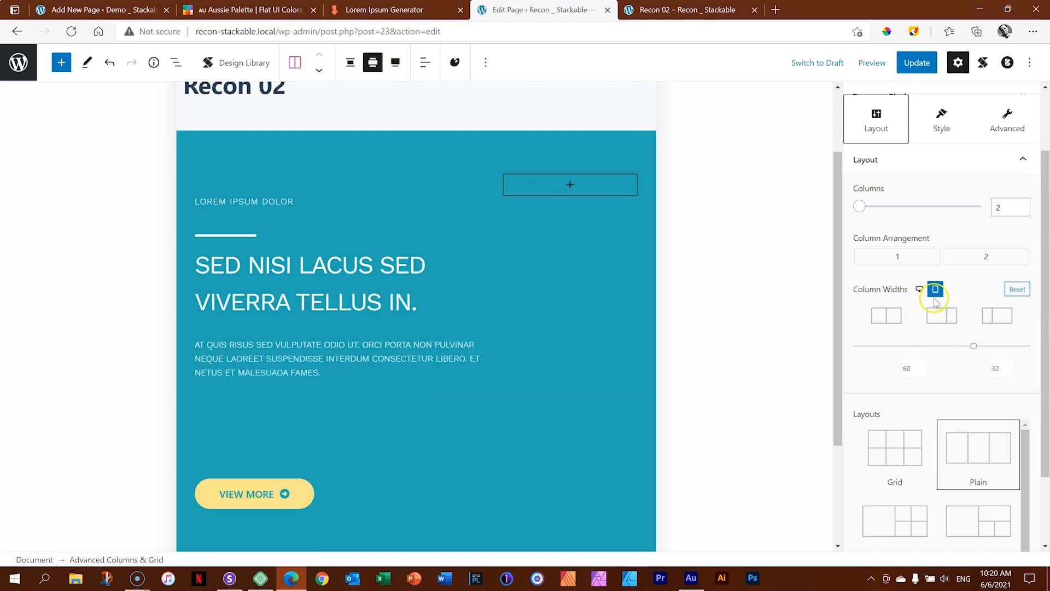
- Compare the columns block's desktop and tablet column widths by alternating between the two device views, ending on desktop
{"action": "left_click", "coordinate": [920, 290]}
{"action": "left_click", "coordinate": [919, 291]}
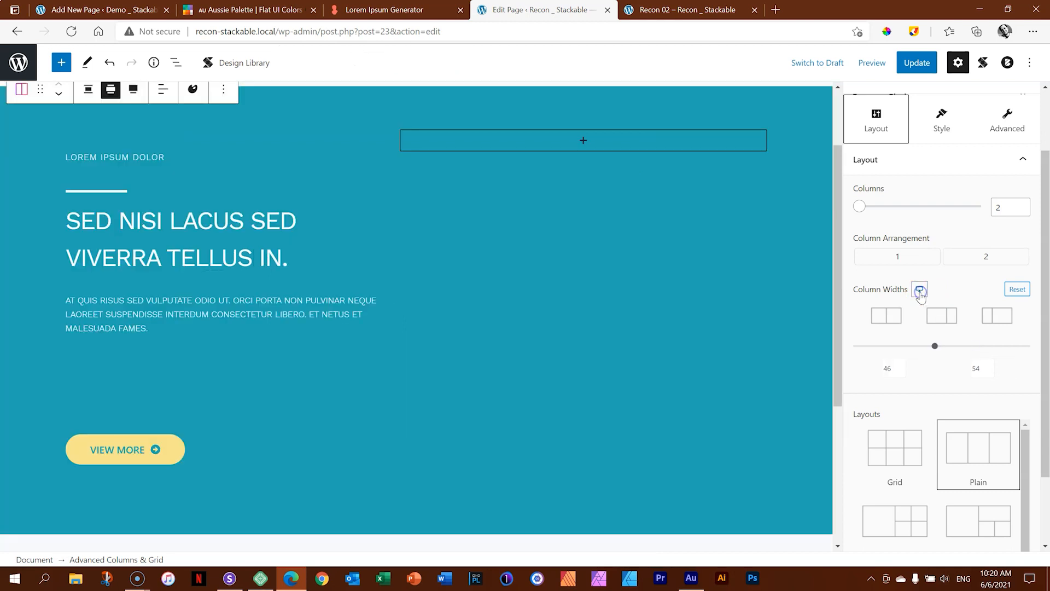
{"action": "left_click", "coordinate": [921, 290]}
{"action": "left_click", "coordinate": [936, 289]}
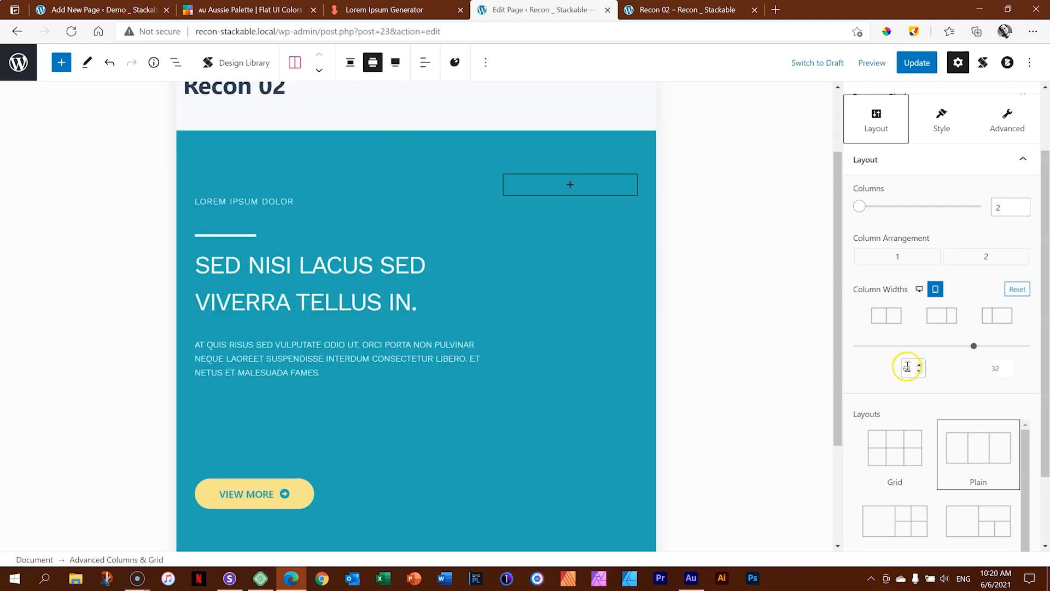
{"action": "left_click", "coordinate": [920, 289]}
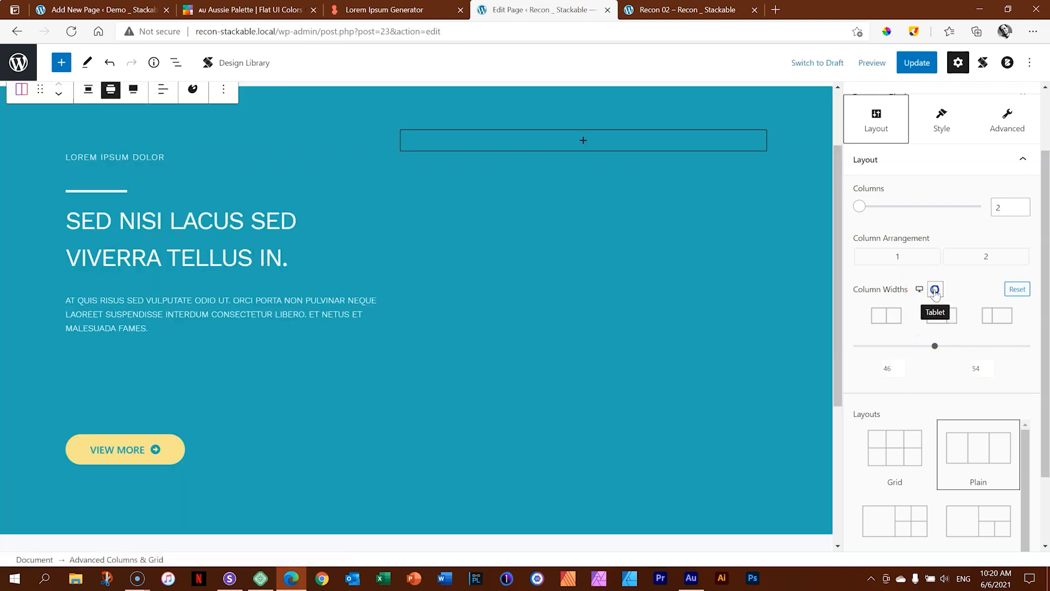
{"action": "left_click", "coordinate": [936, 289]}
{"action": "left_click", "coordinate": [924, 293]}
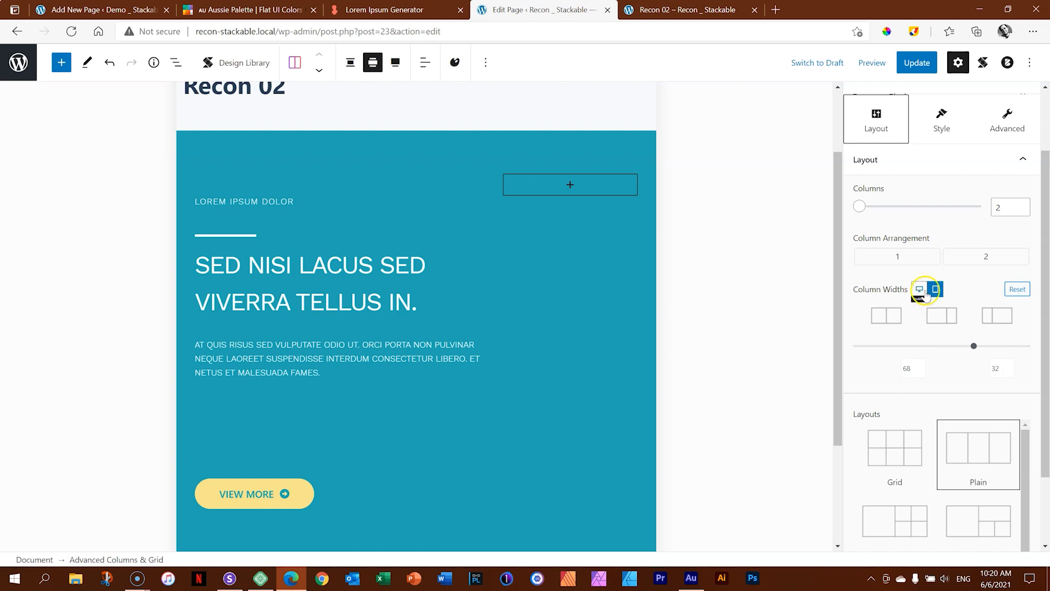
{"action": "left_click", "coordinate": [924, 291]}
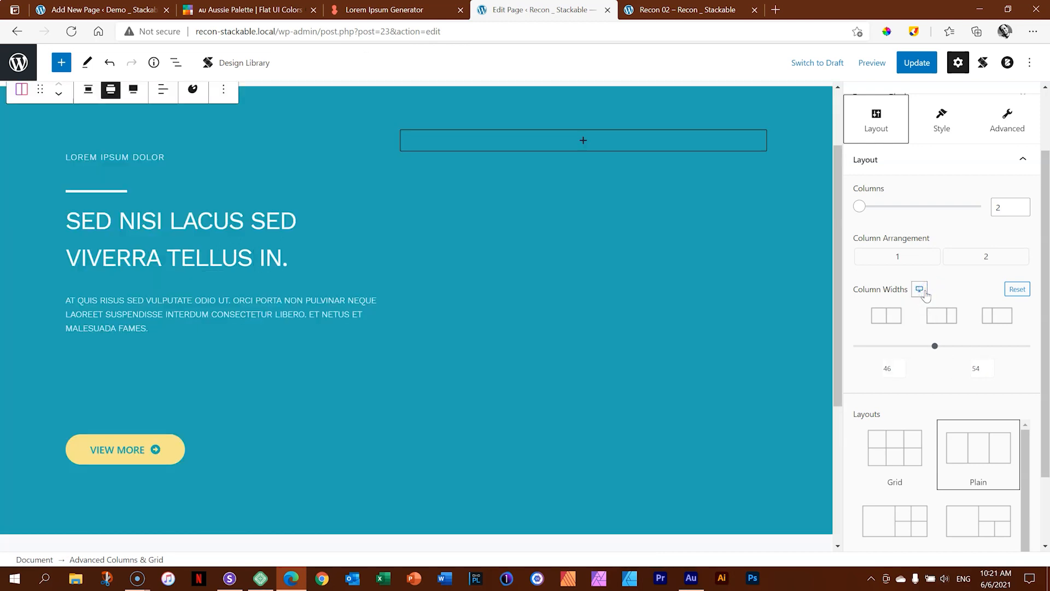
- Set the tablet font size of the hero heading's title to 36 px in its typography settings
{"action": "left_click", "coordinate": [211, 220]}
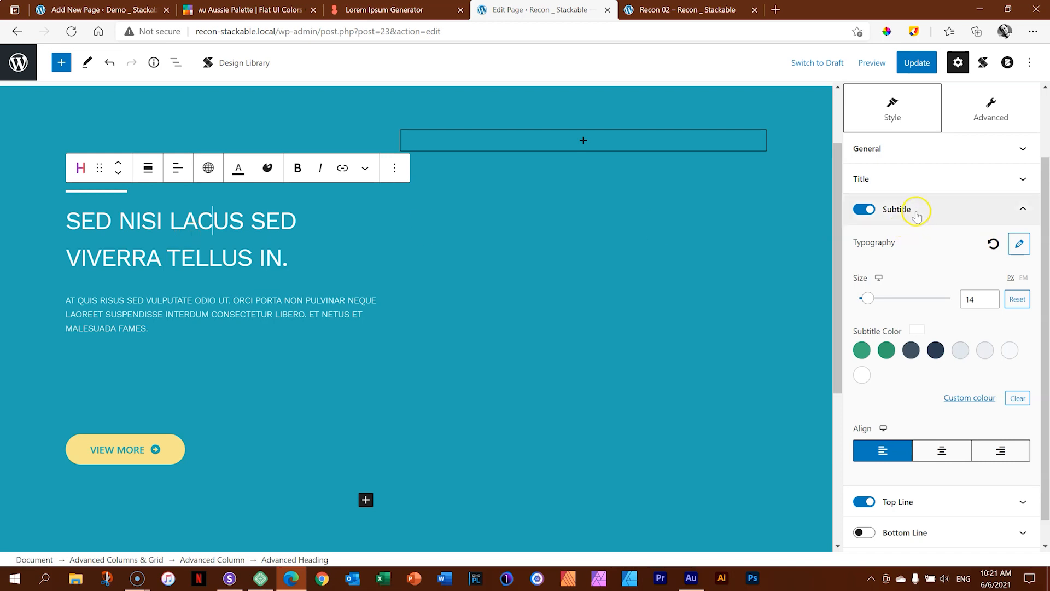
{"action": "left_click", "coordinate": [910, 179]}
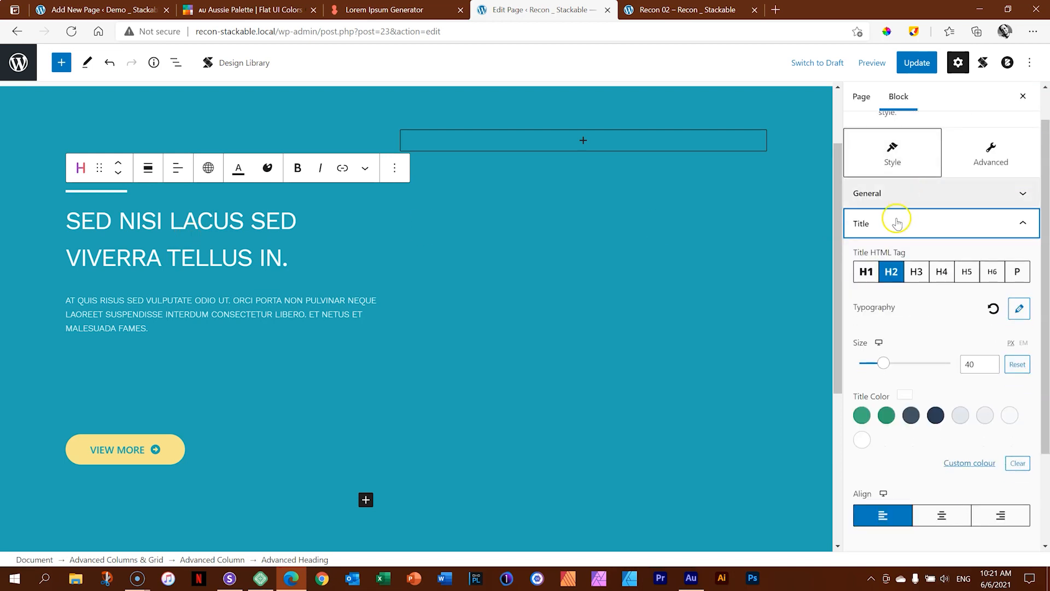
{"action": "left_click", "coordinate": [1019, 308]}
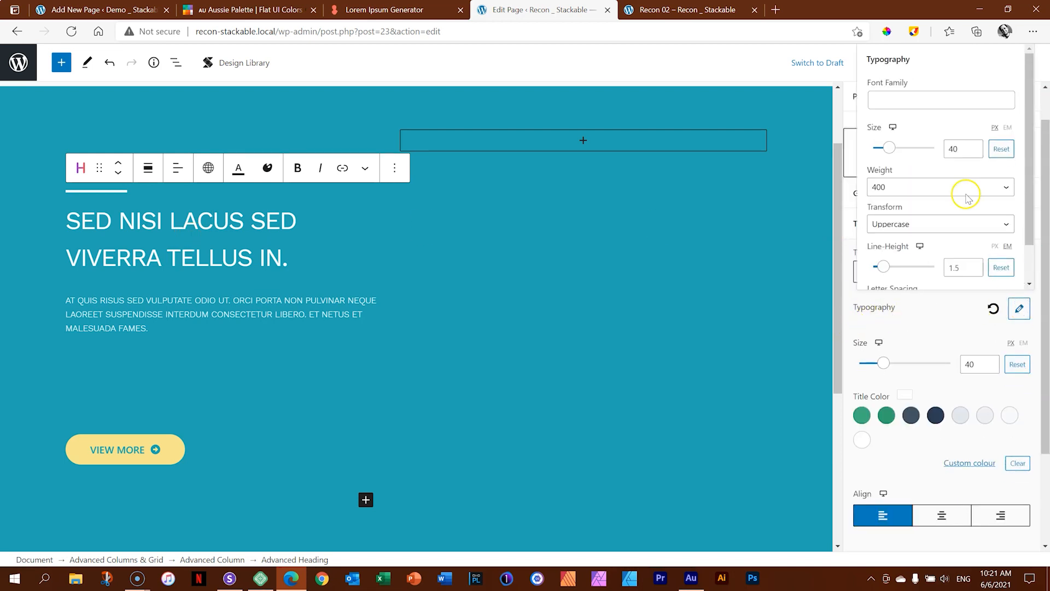
{"action": "mouse_move", "coordinate": [893, 130]}
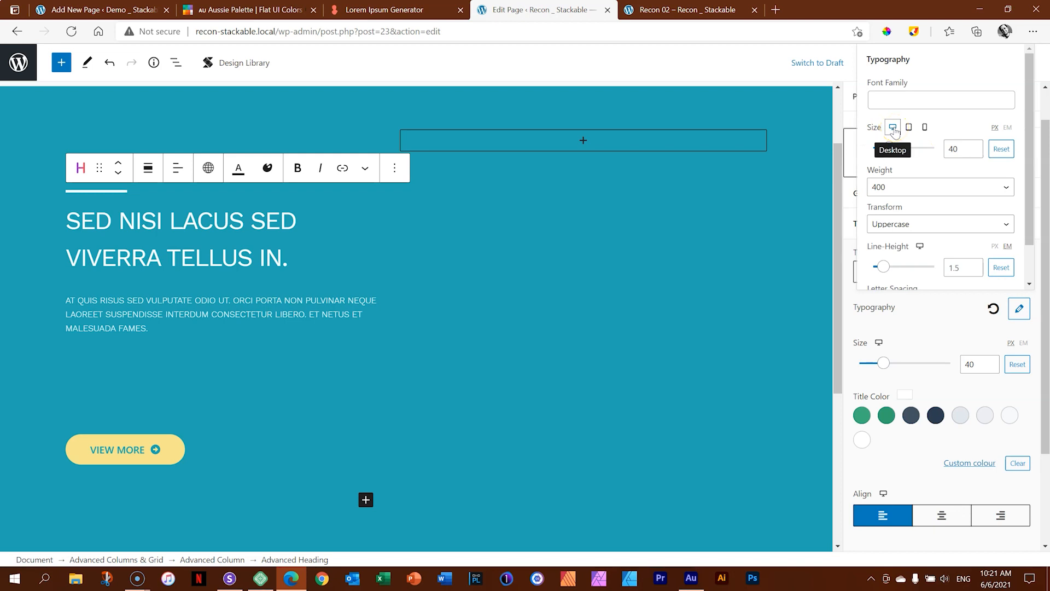
{"action": "left_click", "coordinate": [910, 128]}
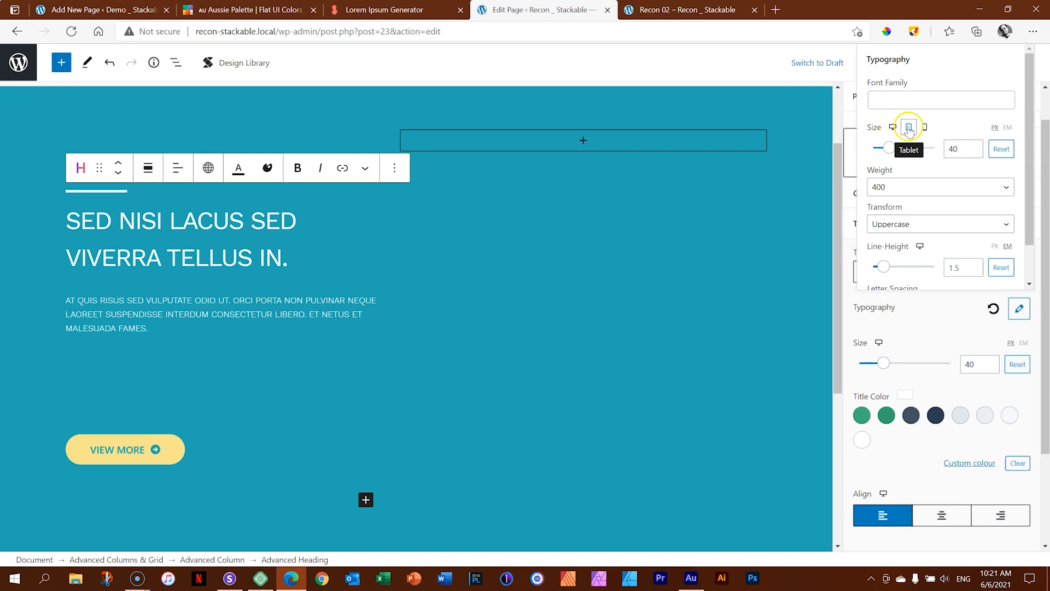
{"action": "left_click", "coordinate": [909, 129]}
{"action": "left_click", "coordinate": [949, 147]}
{"action": "type", "text": "36"}
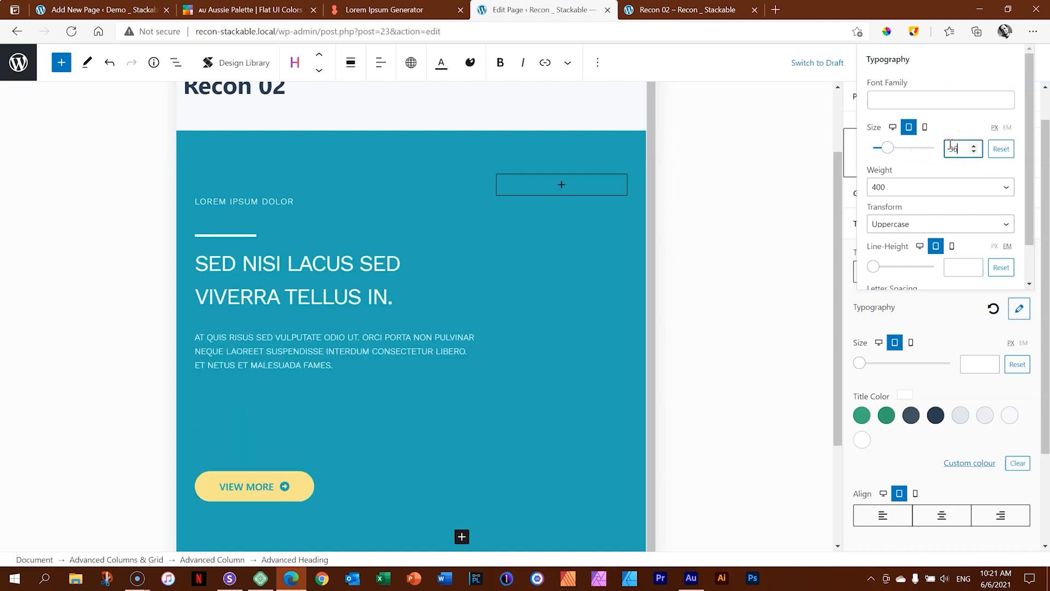
- Set the mobile font size of the hero heading's title to 26 px, checking the section in the mobile view
{"action": "left_click", "coordinate": [926, 128]}
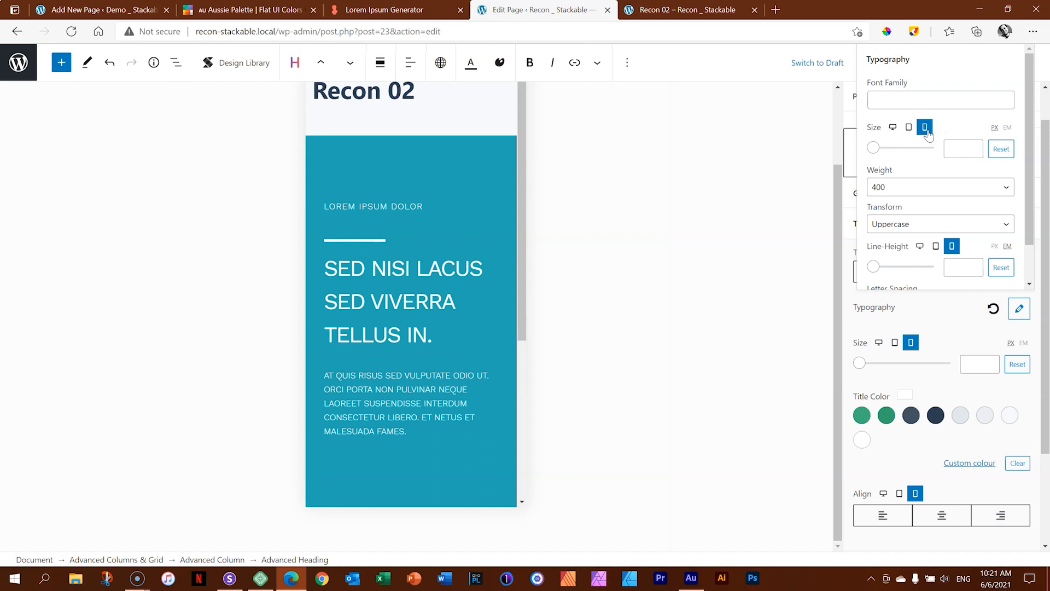
{"action": "left_click_drag", "start_coordinate": [520, 206], "coordinate": [525, 308]}
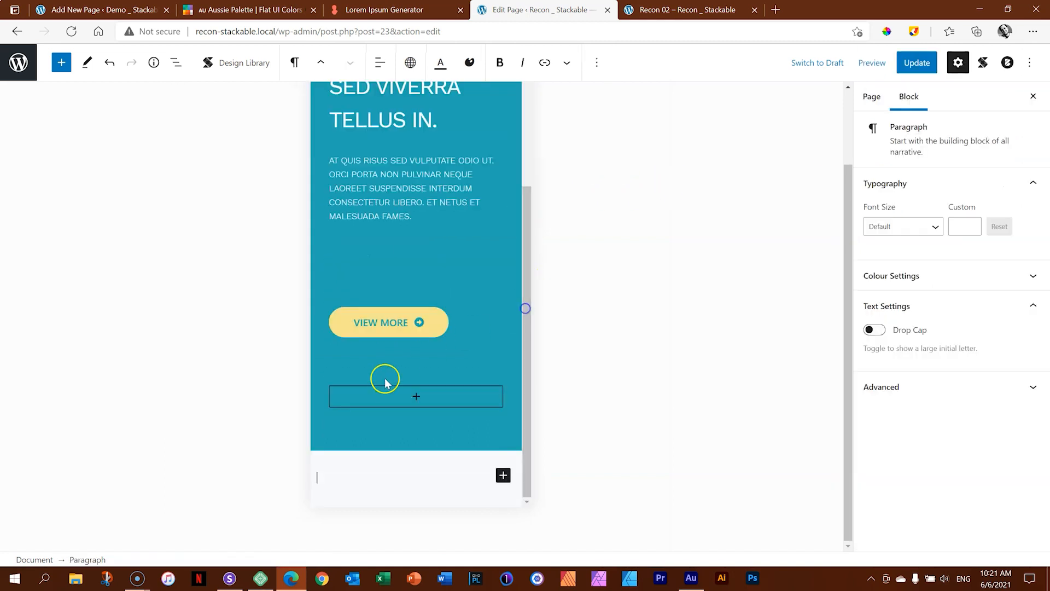
{"action": "left_click_drag", "start_coordinate": [525, 379], "coordinate": [524, 275]}
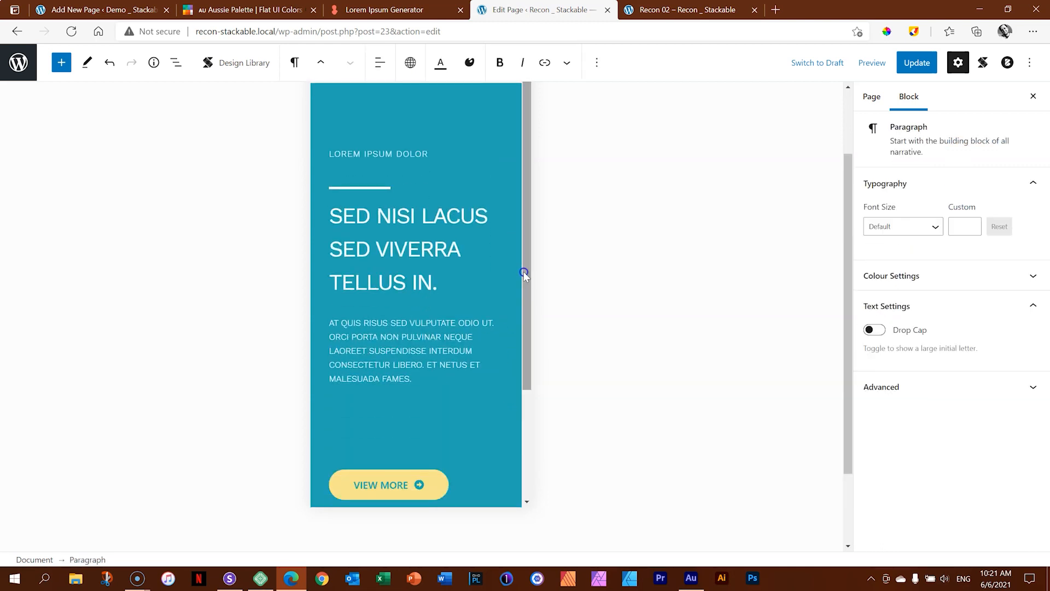
{"action": "left_click", "coordinate": [440, 224]}
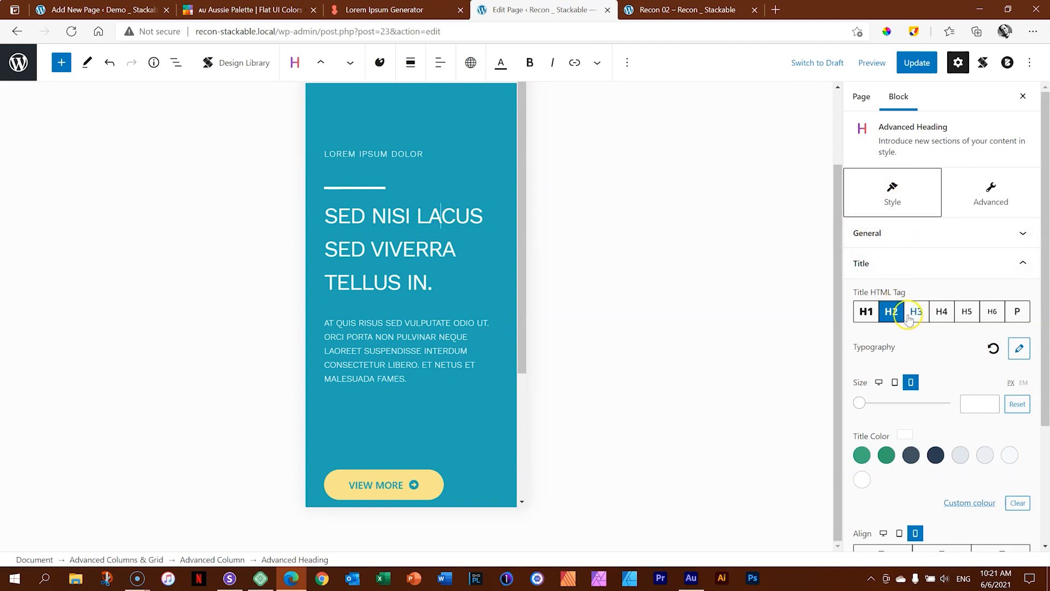
{"action": "left_click", "coordinate": [1019, 348]}
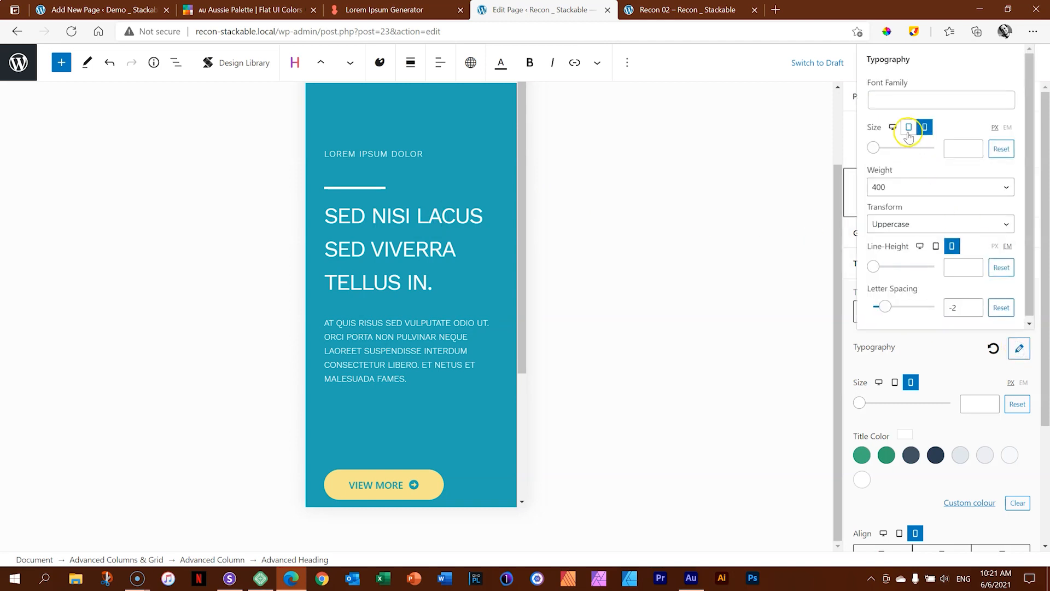
{"action": "left_click", "coordinate": [953, 149]}
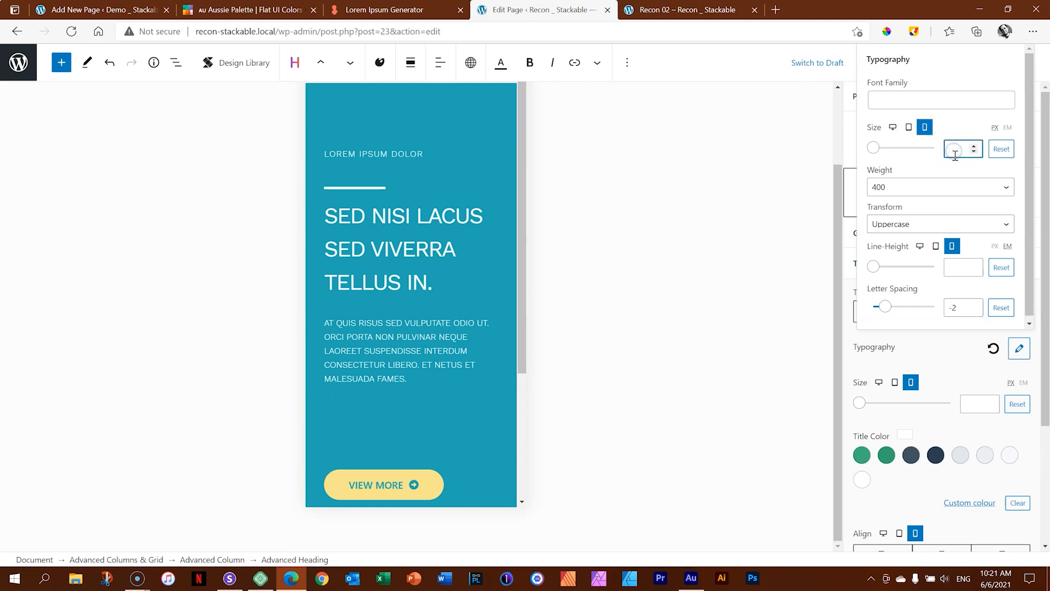
{"action": "type", "text": "30"}
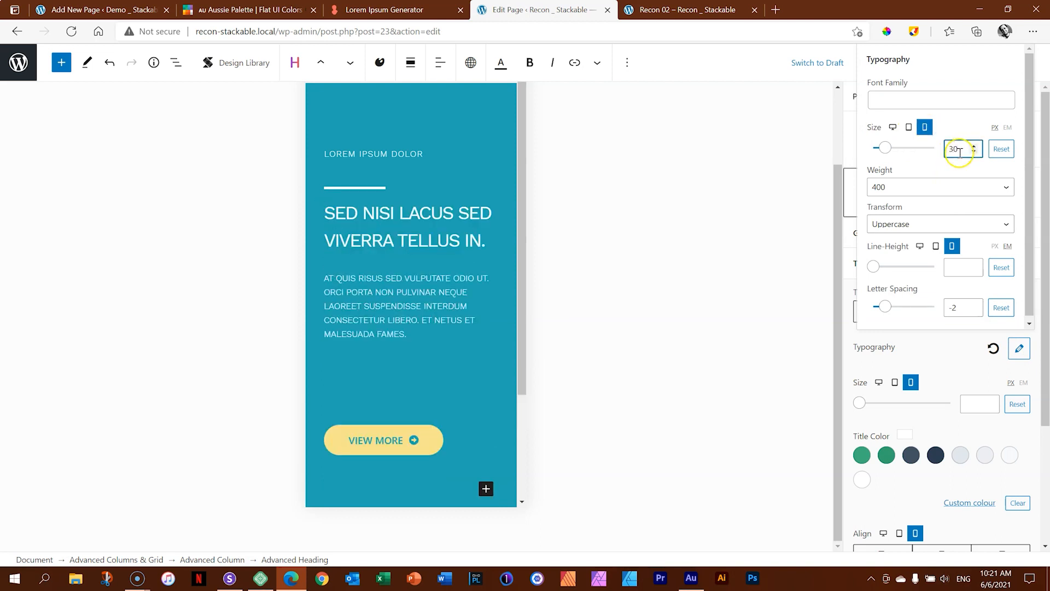
{"action": "type", "text": "26"}
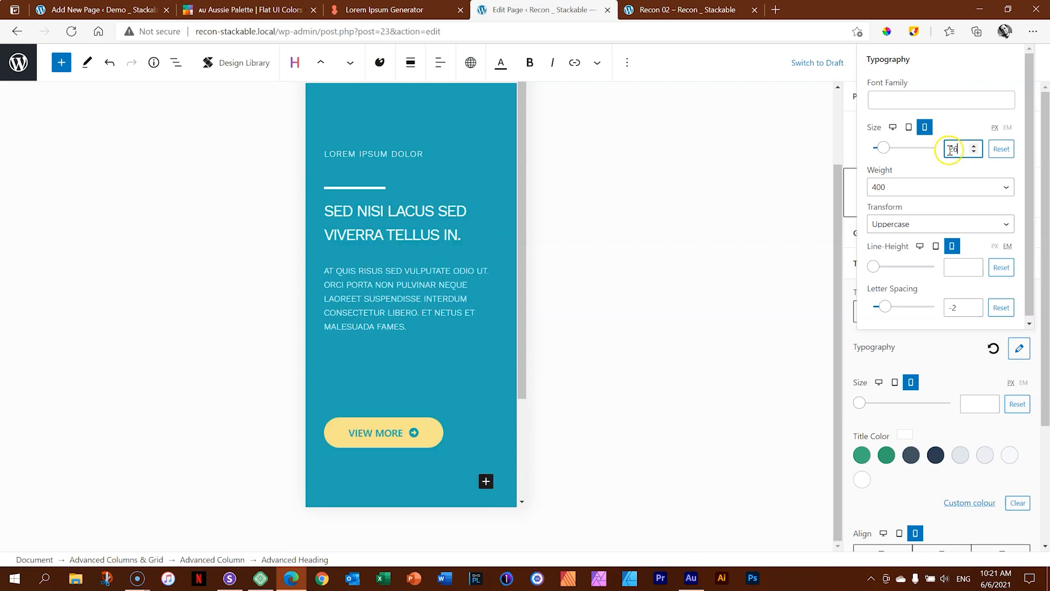
{"action": "left_click", "coordinate": [847, 155]}
{"action": "left_click", "coordinate": [1019, 348]}
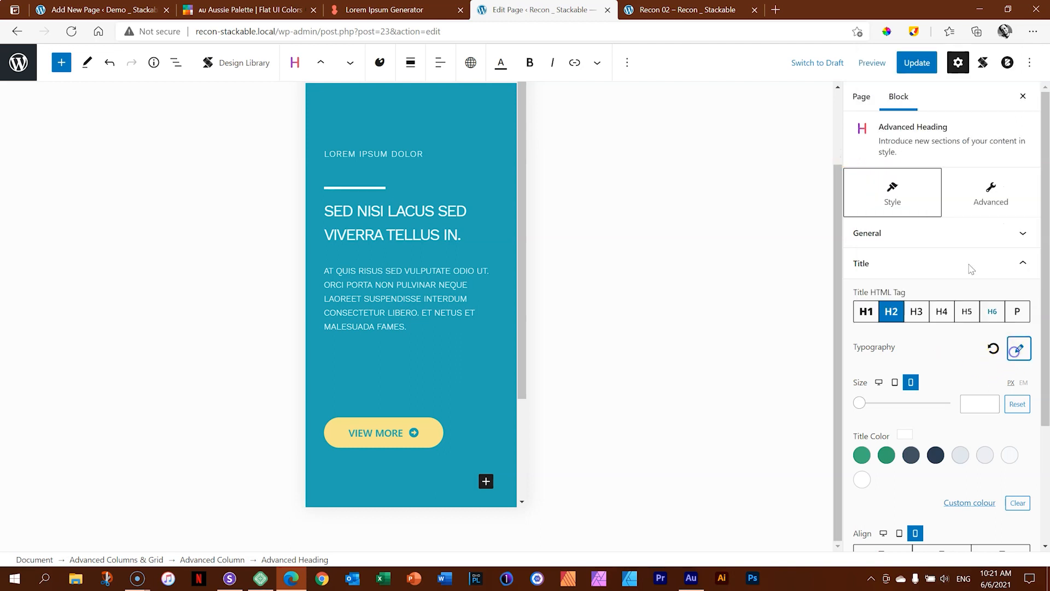
- Update the page and reload it in Sizzy to check the heading size on the phone and tablet previews
{"action": "left_click", "coordinate": [917, 64]}
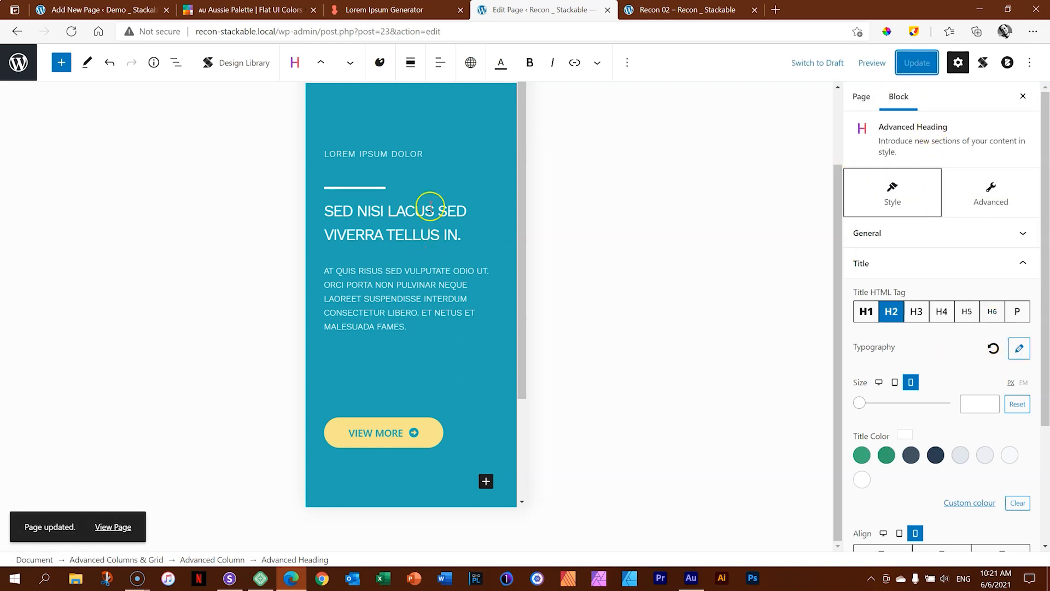
{"action": "left_click", "coordinate": [321, 579]}
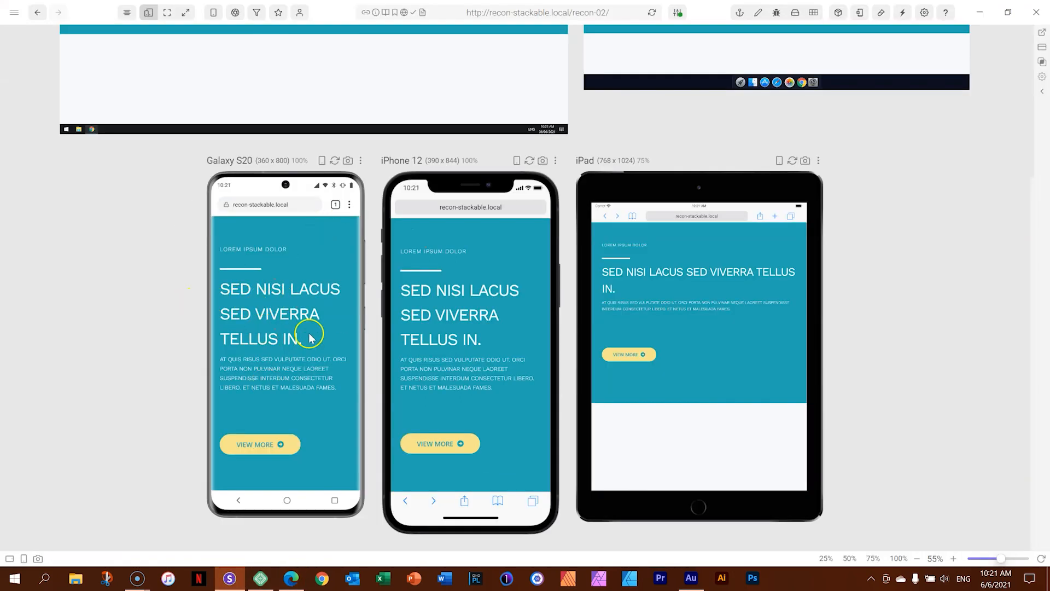
{"action": "left_click", "coordinate": [653, 13]}
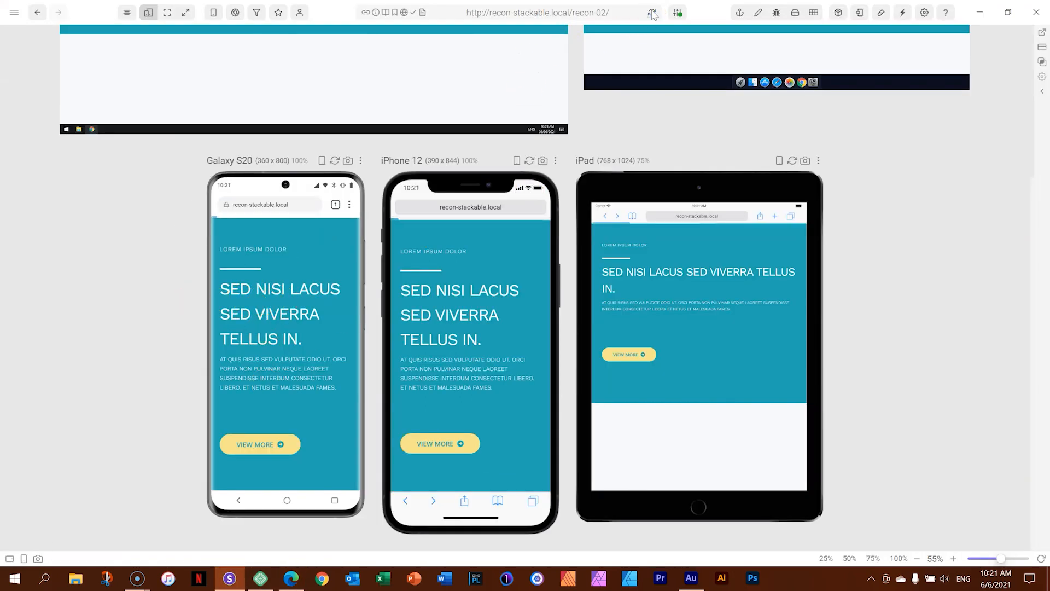
{"action": "left_click", "coordinate": [331, 279]}
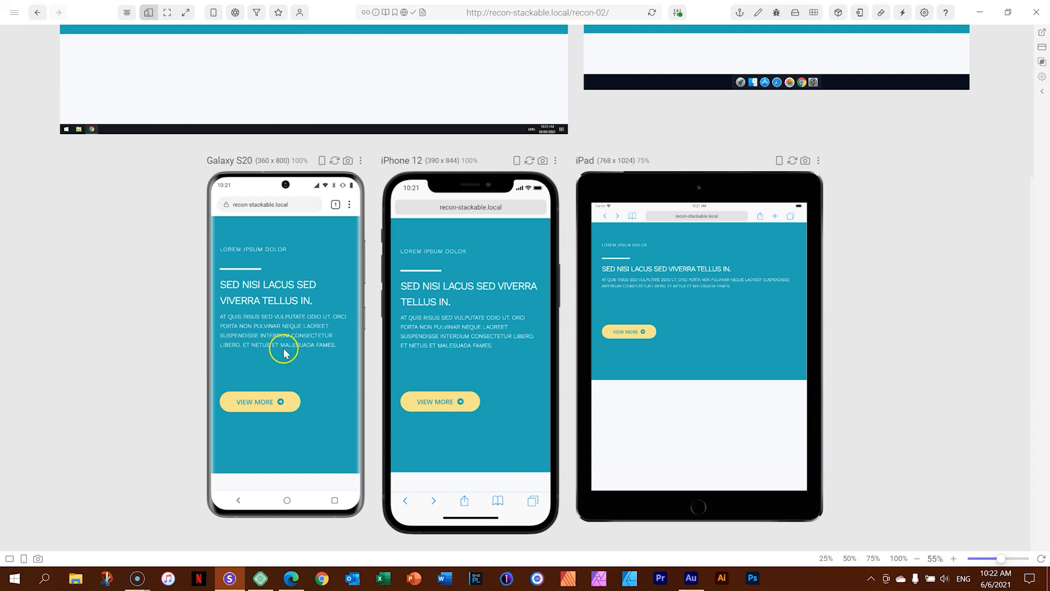
- Return to the page editor in Edge and set the mobile font size of the hero heading's subtitle to 13 px in its typography settings
{"action": "left_click", "coordinate": [291, 578]}
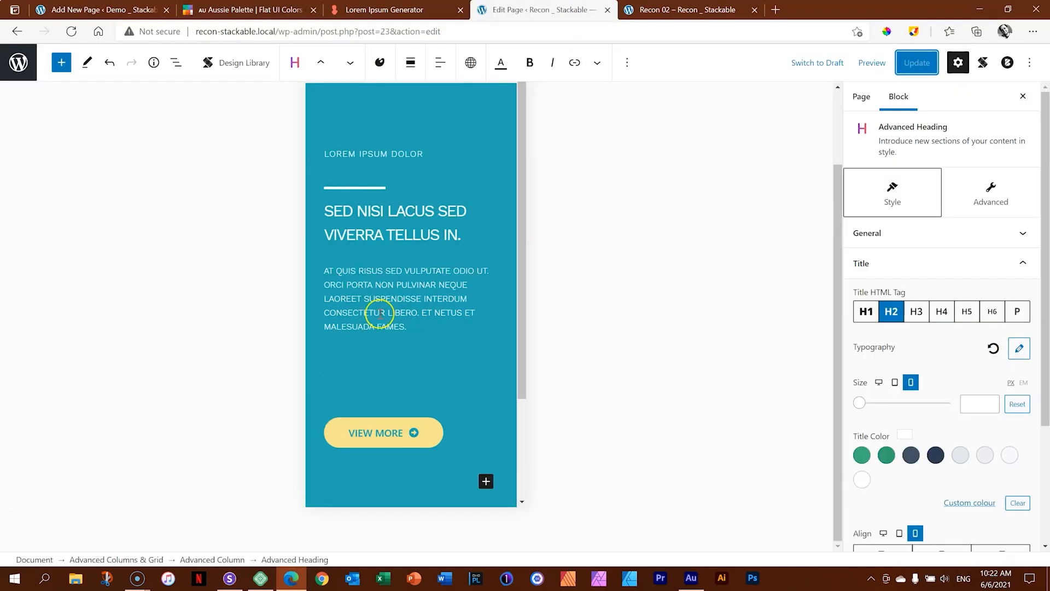
{"action": "left_click", "coordinate": [395, 285]}
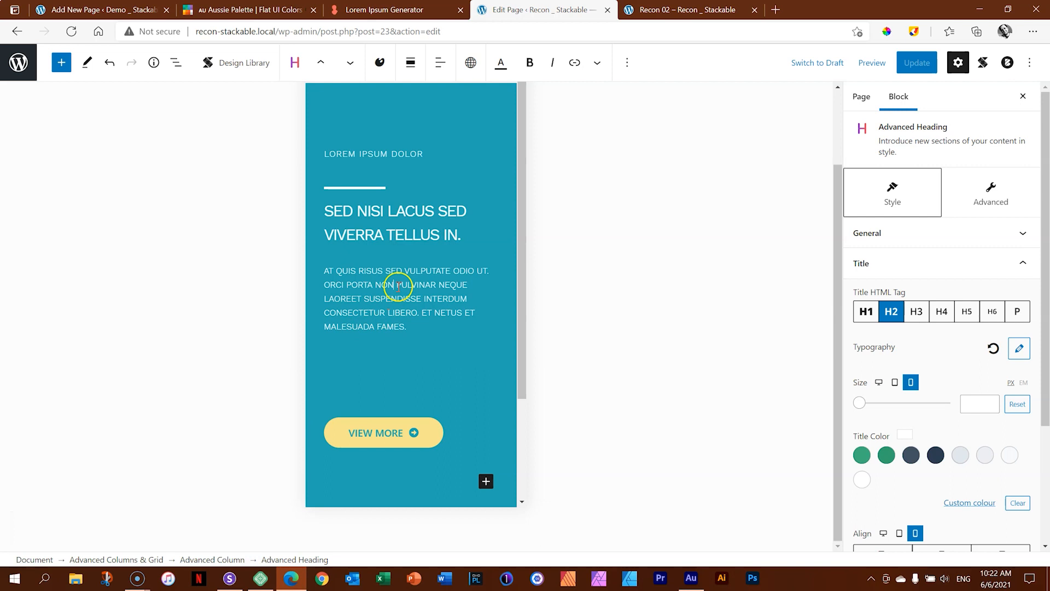
{"action": "left_click", "coordinate": [926, 268]}
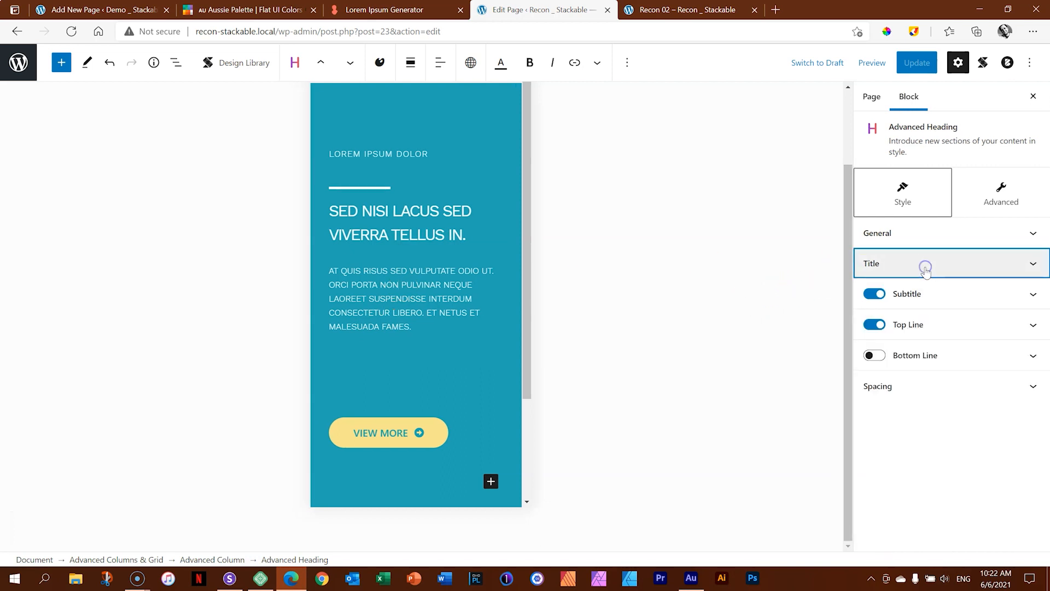
{"action": "left_click", "coordinate": [911, 296]}
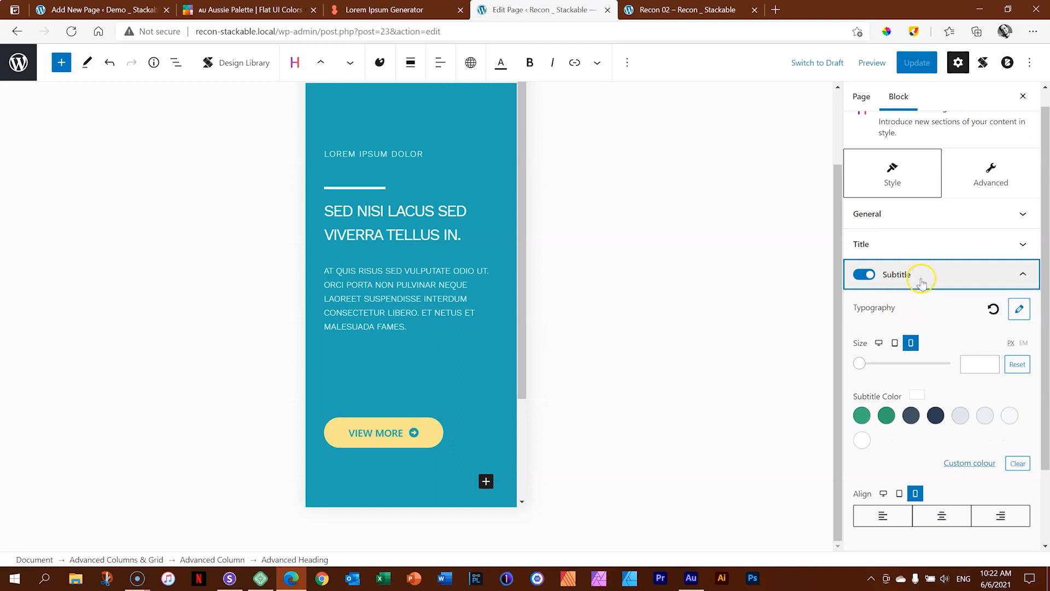
{"action": "left_click", "coordinate": [1021, 312]}
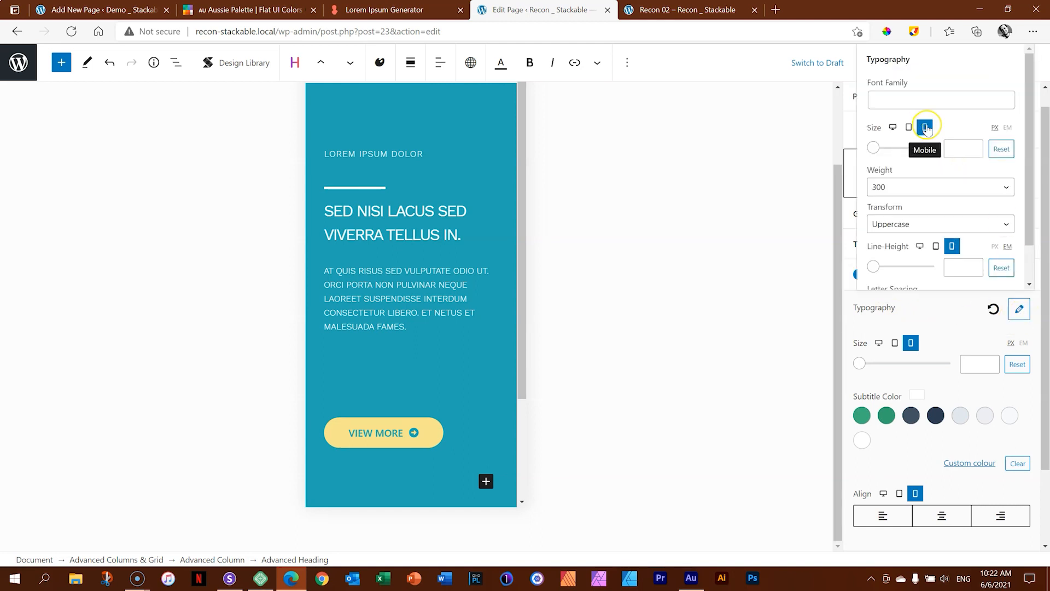
{"action": "left_click", "coordinate": [957, 148]}
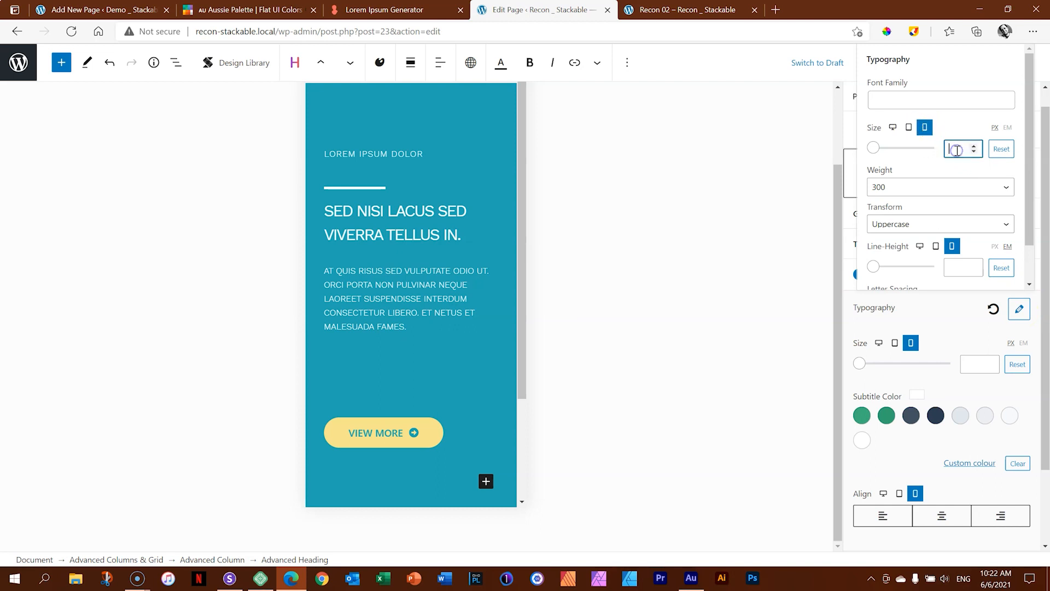
{"action": "type", "text": "14"}
{"action": "left_click", "coordinate": [973, 152]}
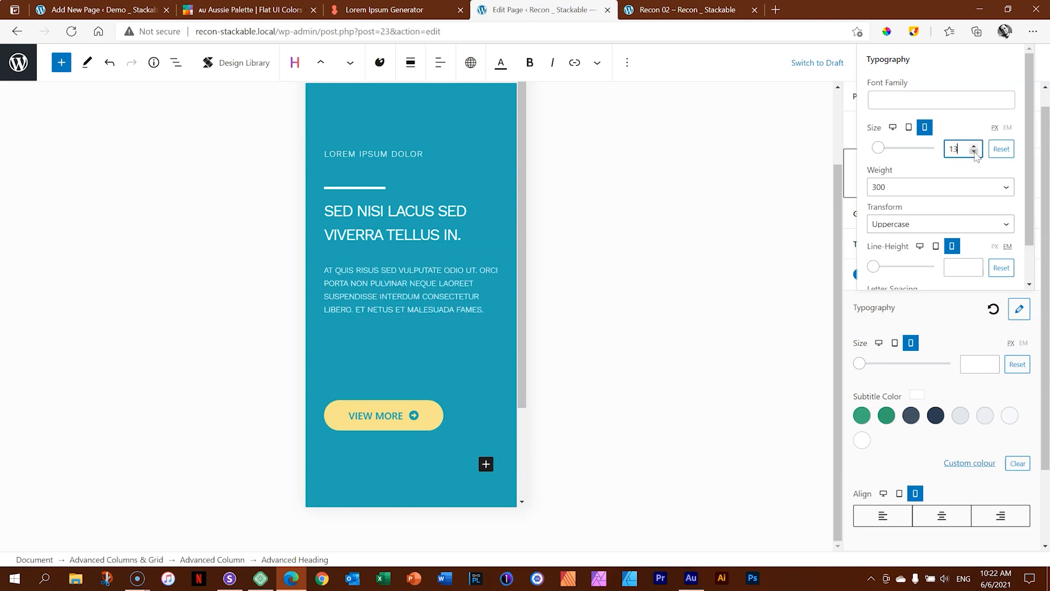
{"action": "left_click", "coordinate": [1034, 181]}
{"action": "left_click_drag", "start_coordinate": [1031, 176], "coordinate": [1021, 155]}
{"action": "left_click", "coordinate": [1019, 309]}
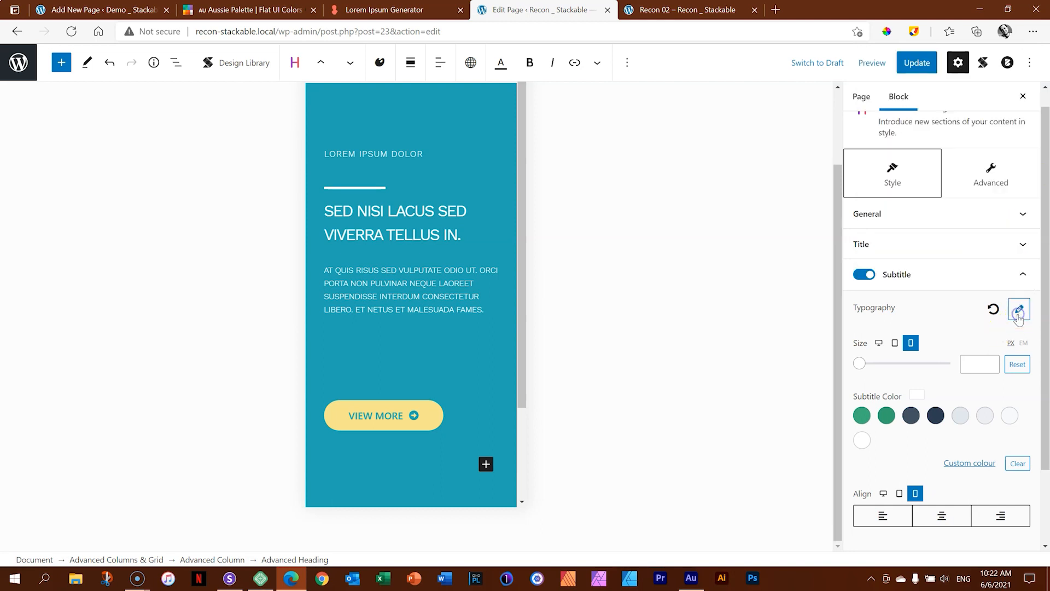
- Update the page and reload it in Sizzy to check the subtitle size on the phone previews
{"action": "left_click", "coordinate": [918, 64]}
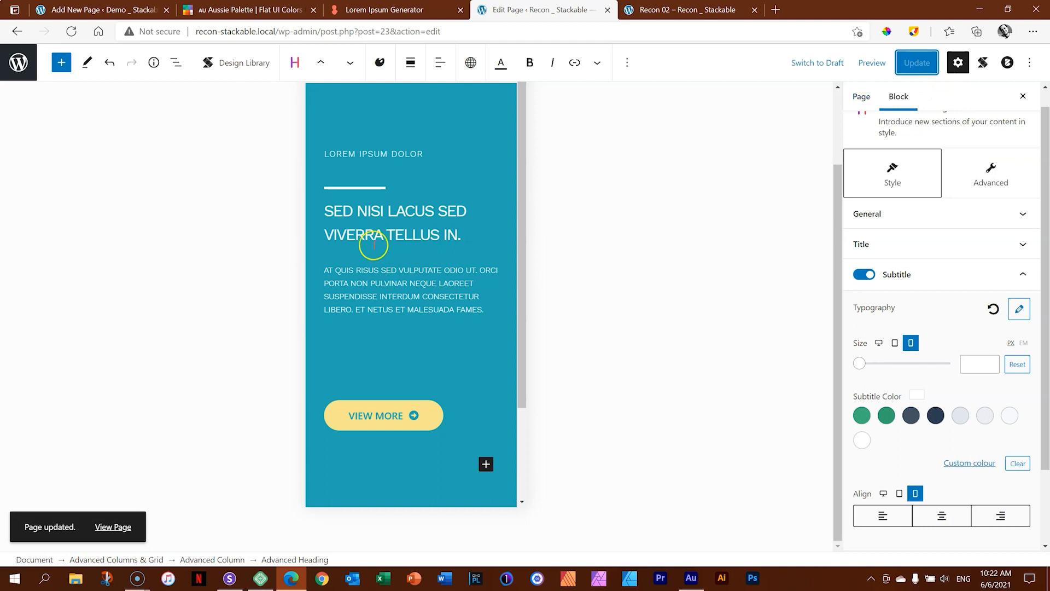
{"action": "left_click", "coordinate": [230, 578]}
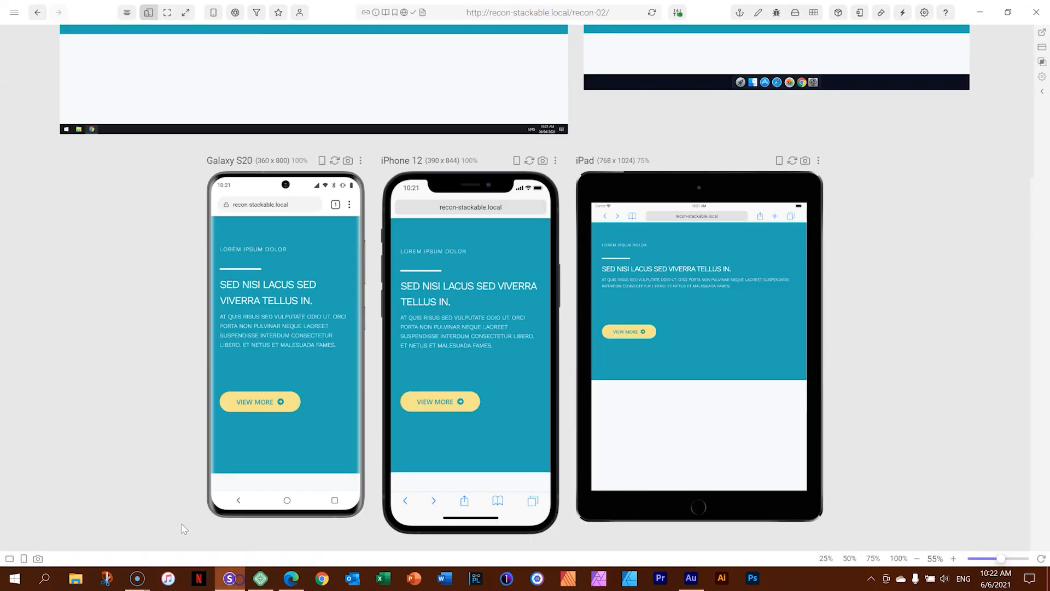
{"action": "left_click", "coordinate": [653, 14]}
{"action": "left_click", "coordinate": [652, 13]}
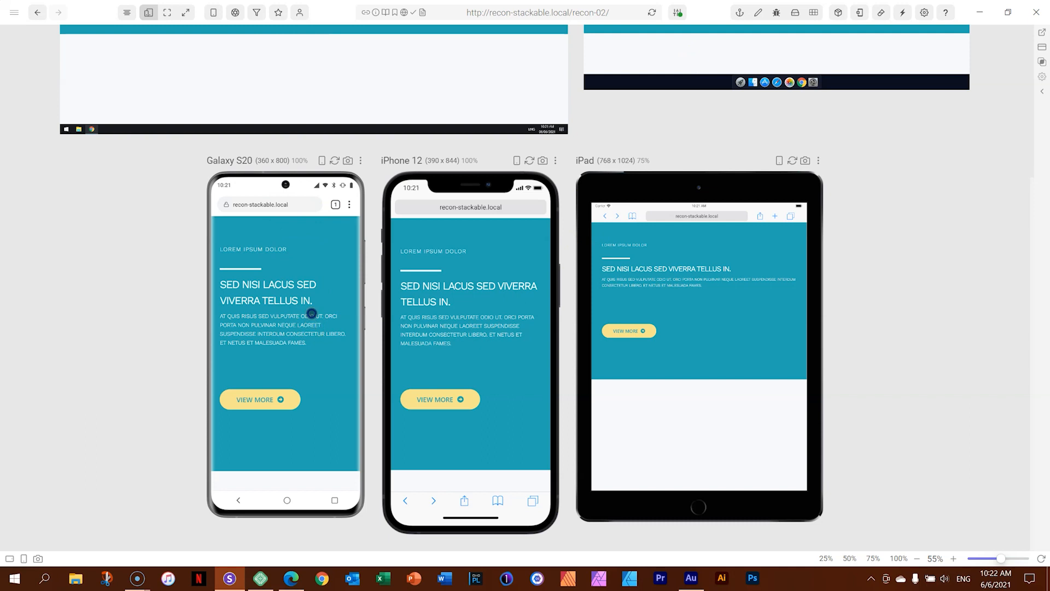
{"action": "left_click_drag", "start_coordinate": [314, 251], "coordinate": [319, 202]}
- Back in the Edge page editor, set the mobile height of the spacer above the View More button to 0 px
{"action": "left_click", "coordinate": [296, 581]}
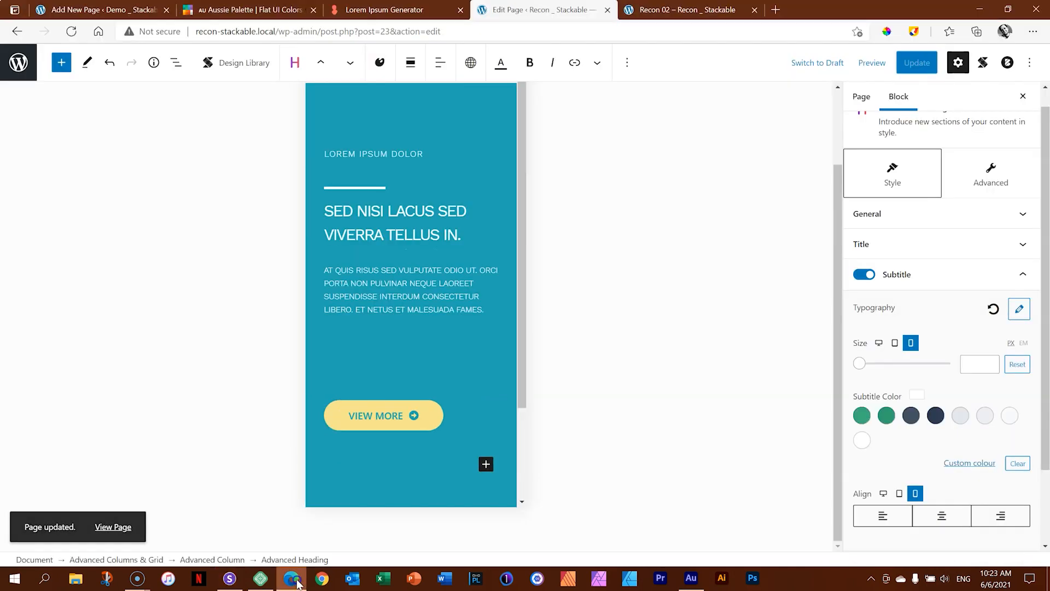
{"action": "left_click", "coordinate": [395, 350]}
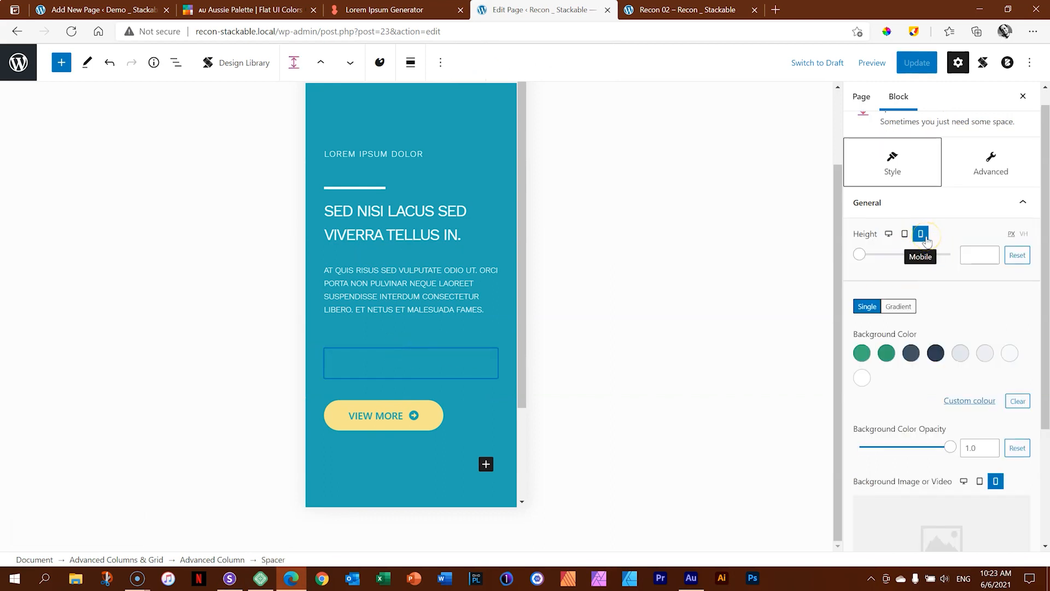
{"action": "left_click_drag", "start_coordinate": [860, 254], "coordinate": [849, 258]}
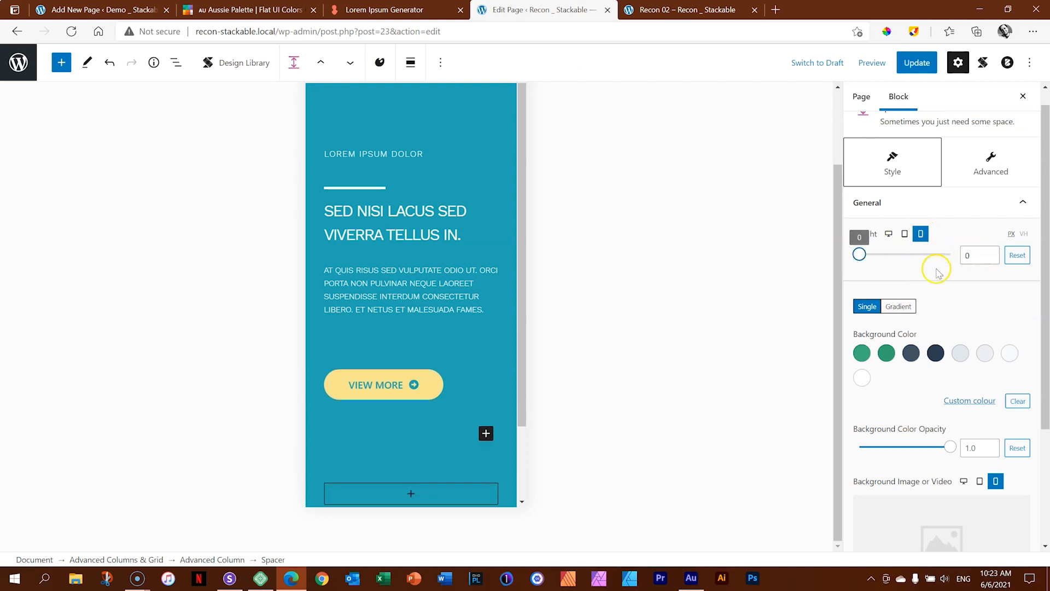
{"action": "left_click", "coordinate": [869, 273]}
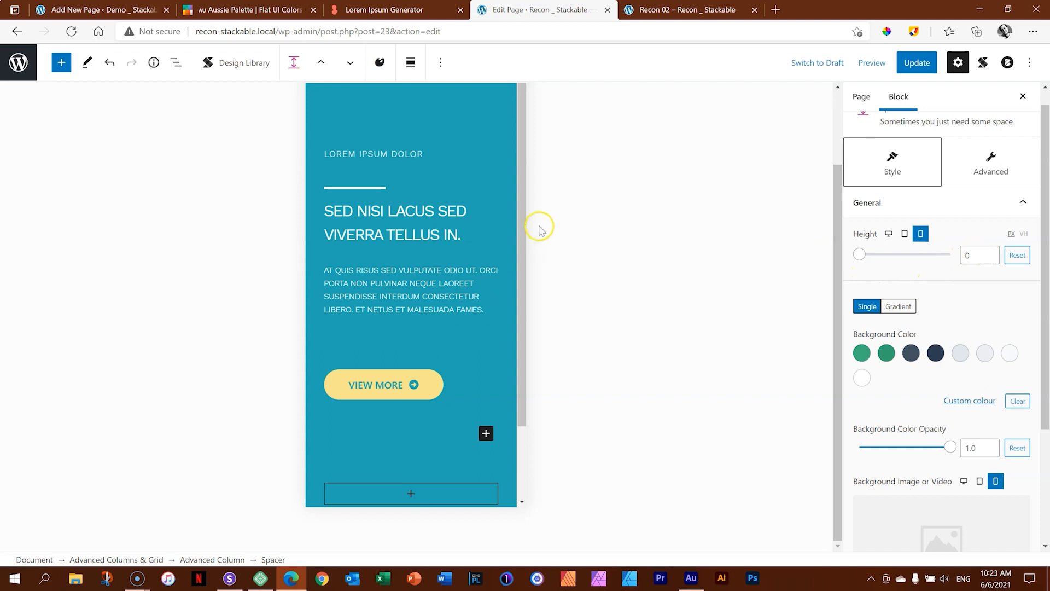
- Set the mobile bottom block padding of the hero's Advanced Columns & Grid block to 25 px
{"action": "left_click", "coordinate": [526, 244]}
{"action": "left_click_drag", "start_coordinate": [525, 244], "coordinate": [520, 159]}
{"action": "left_click", "coordinate": [480, 142]}
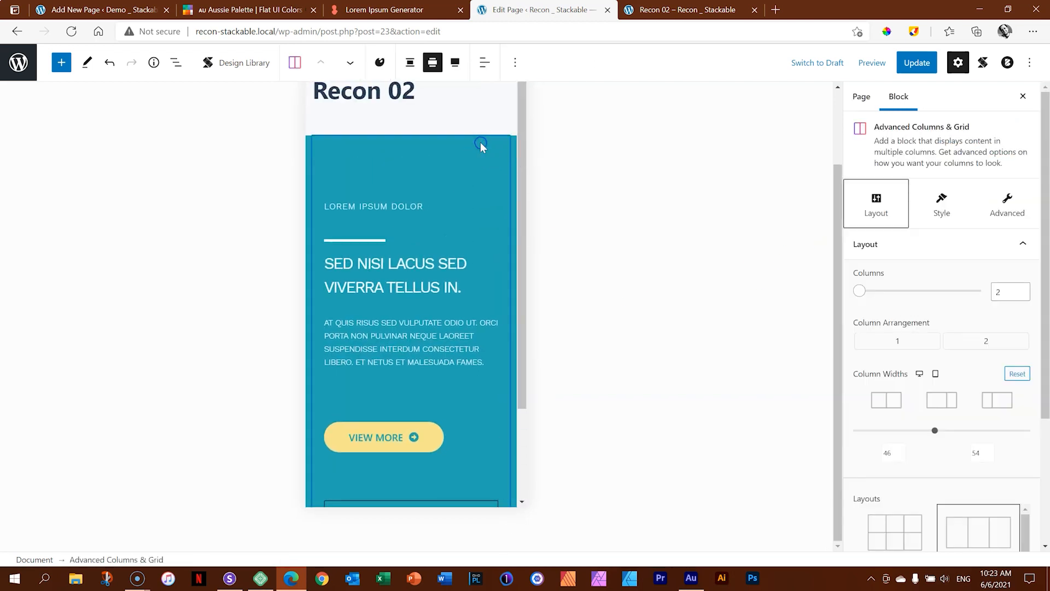
{"action": "left_click", "coordinate": [1014, 209]}
{"action": "left_click_drag", "start_coordinate": [1044, 265], "coordinate": [1047, 423]}
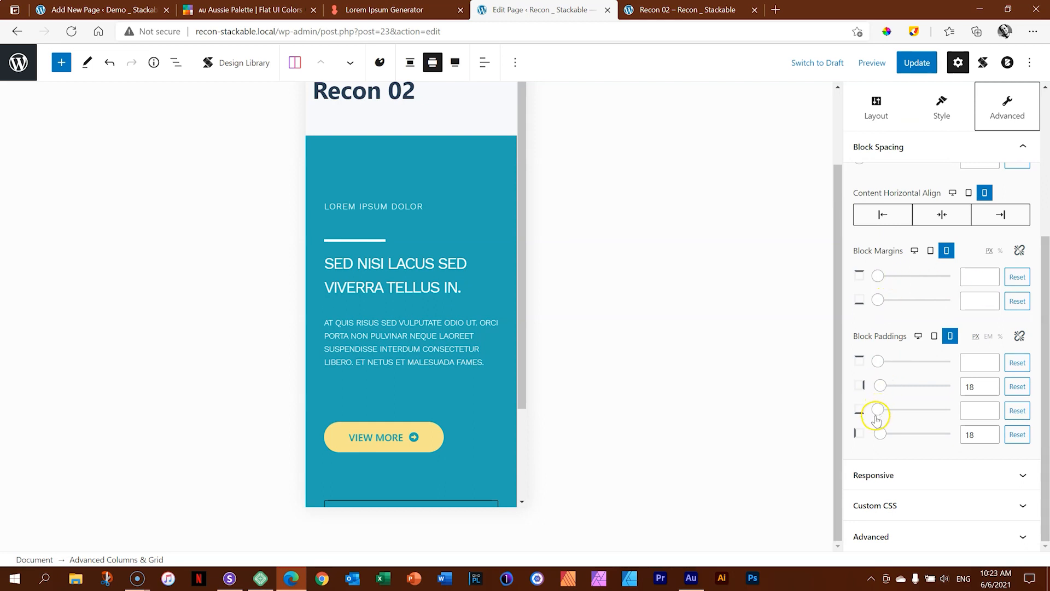
{"action": "left_click", "coordinate": [975, 415]}
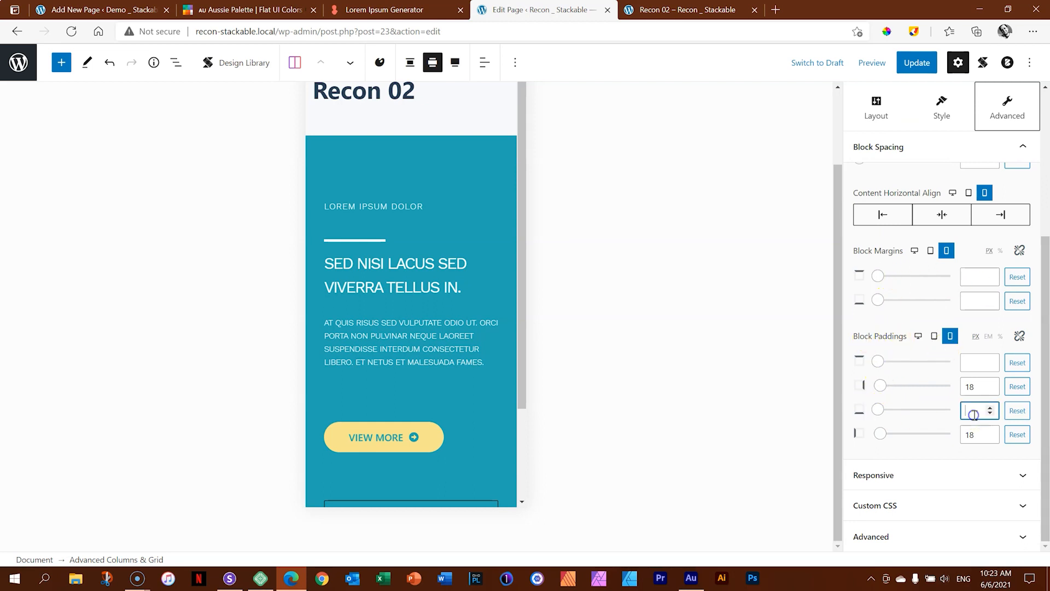
{"action": "type", "text": "25"}
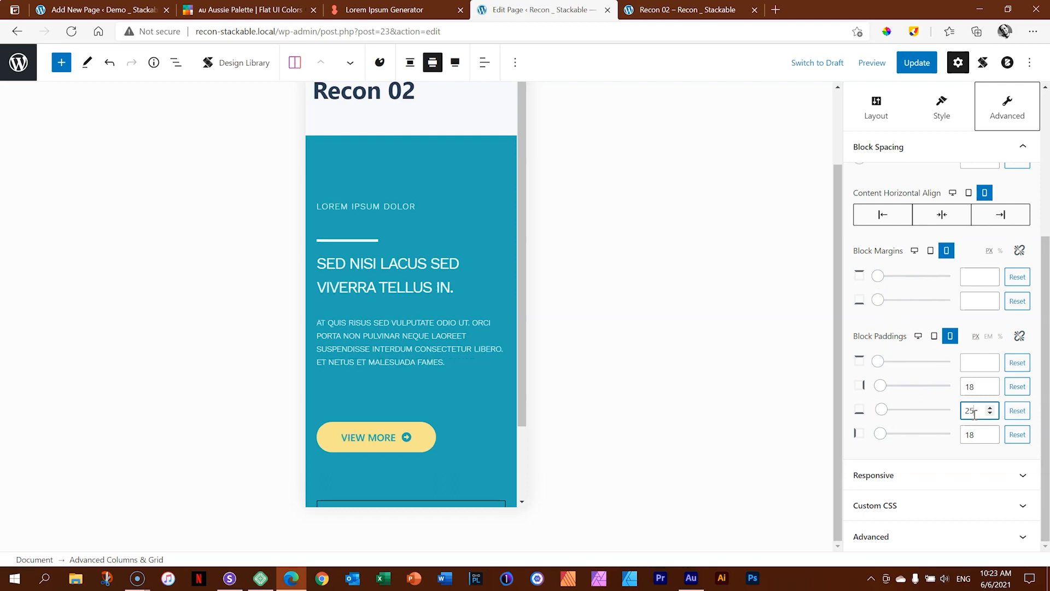
- Update the page and reload it in Sizzy to check the hero spacing on the desktop, phone and tablet previews
{"action": "left_click", "coordinate": [921, 63]}
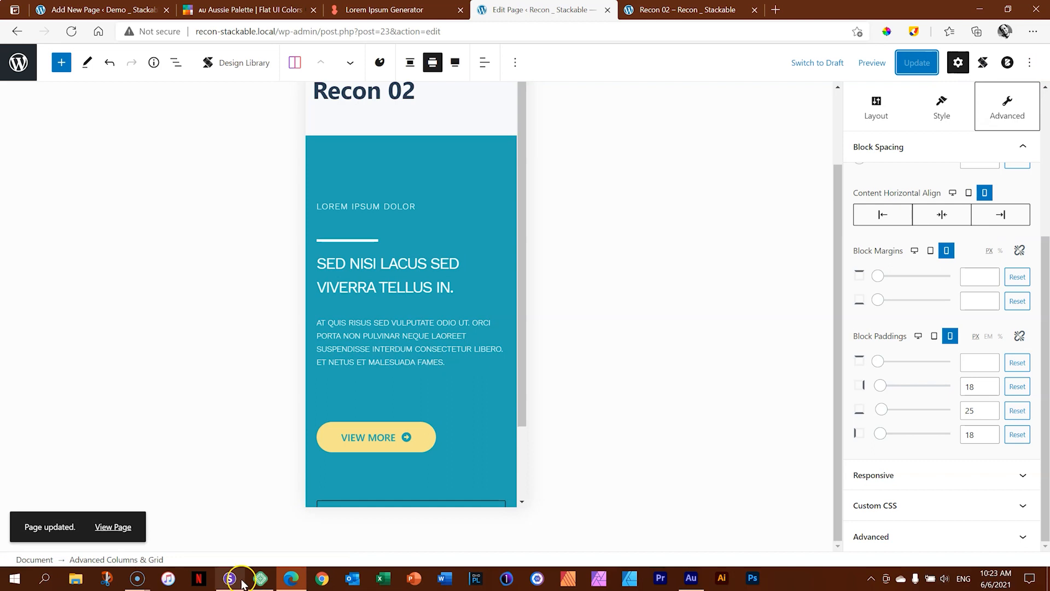
{"action": "left_click", "coordinate": [229, 577]}
{"action": "left_click", "coordinate": [652, 13]}
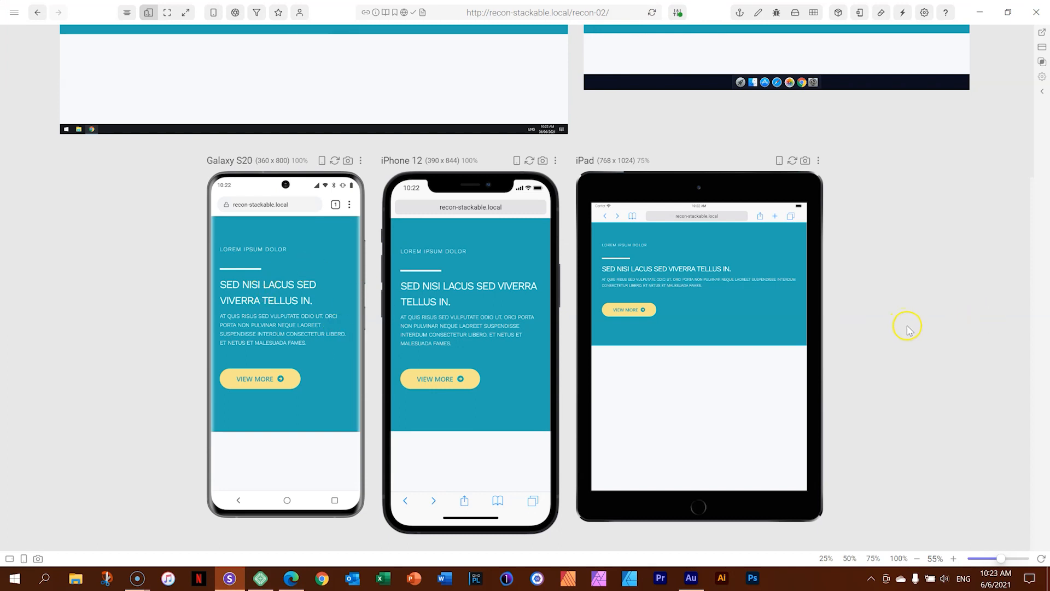
{"action": "scroll", "coordinate": [907, 329], "scroll_direction": "up", "scroll_amount": 4}
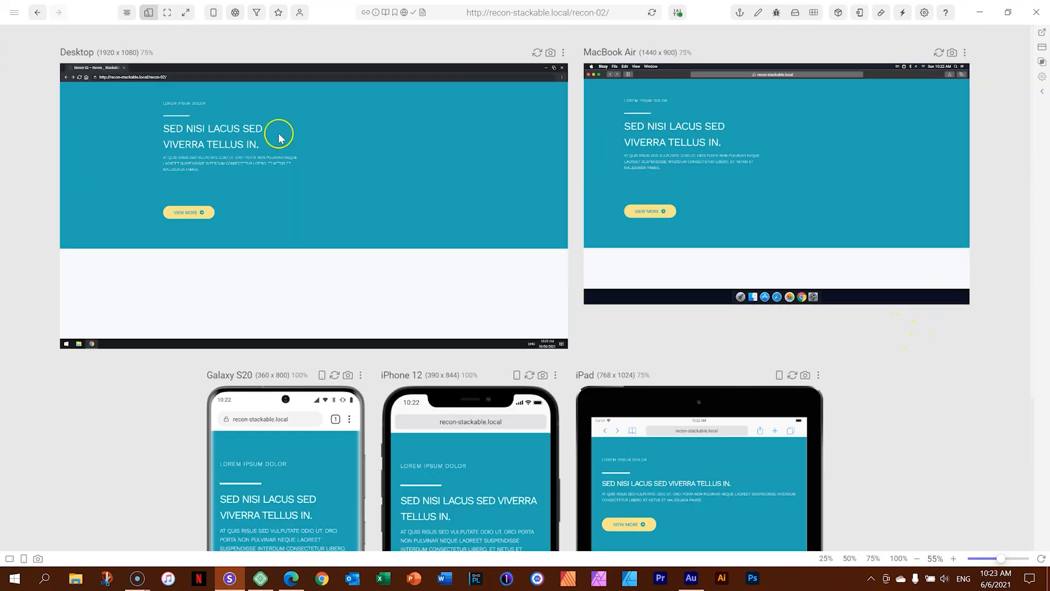
{"action": "scroll", "coordinate": [752, 197], "scroll_direction": "down", "scroll_amount": 4}
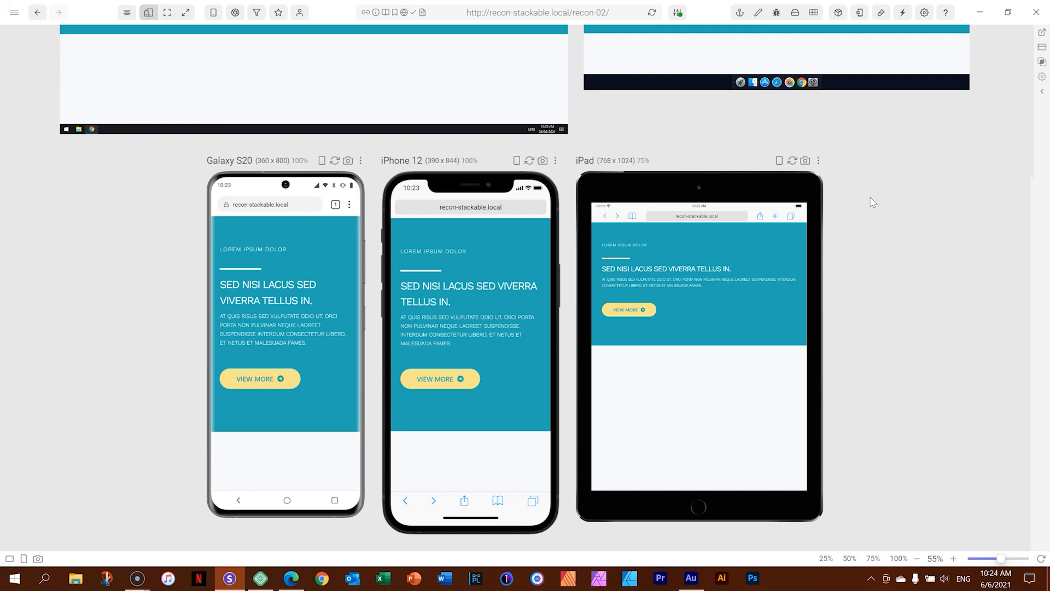
- Return to the page editor in Edge and switch the editing view to desktop
{"action": "left_click", "coordinate": [291, 577]}
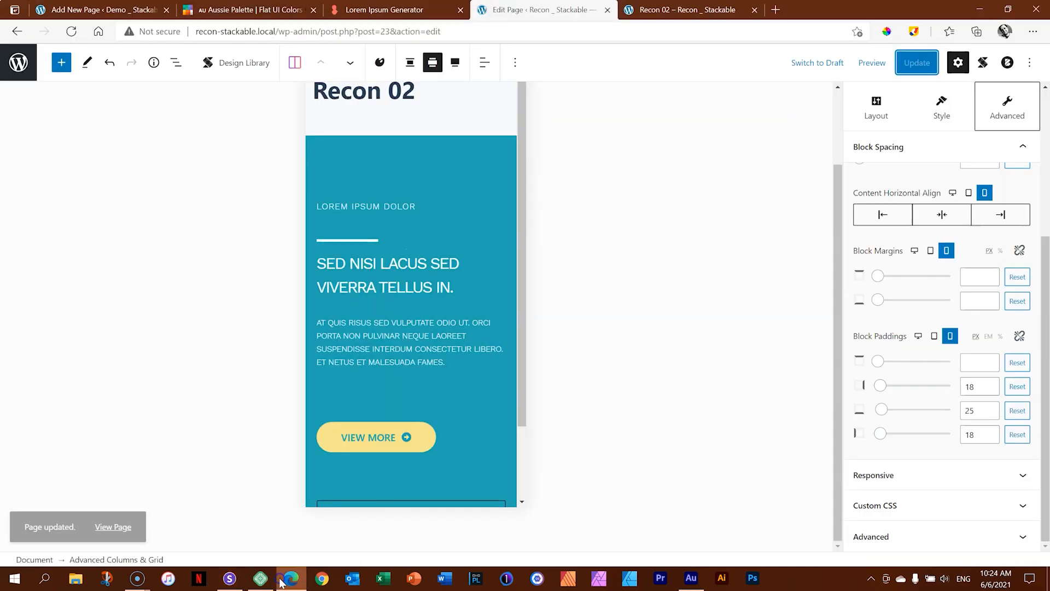
{"action": "left_click", "coordinate": [949, 196]}
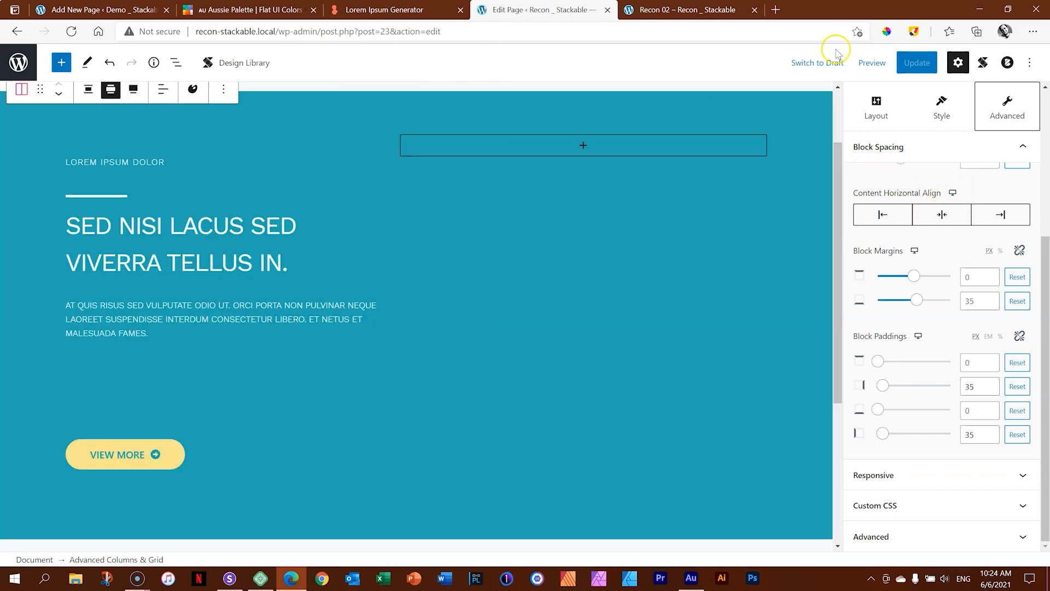
{"action": "left_click", "coordinate": [862, 64]}
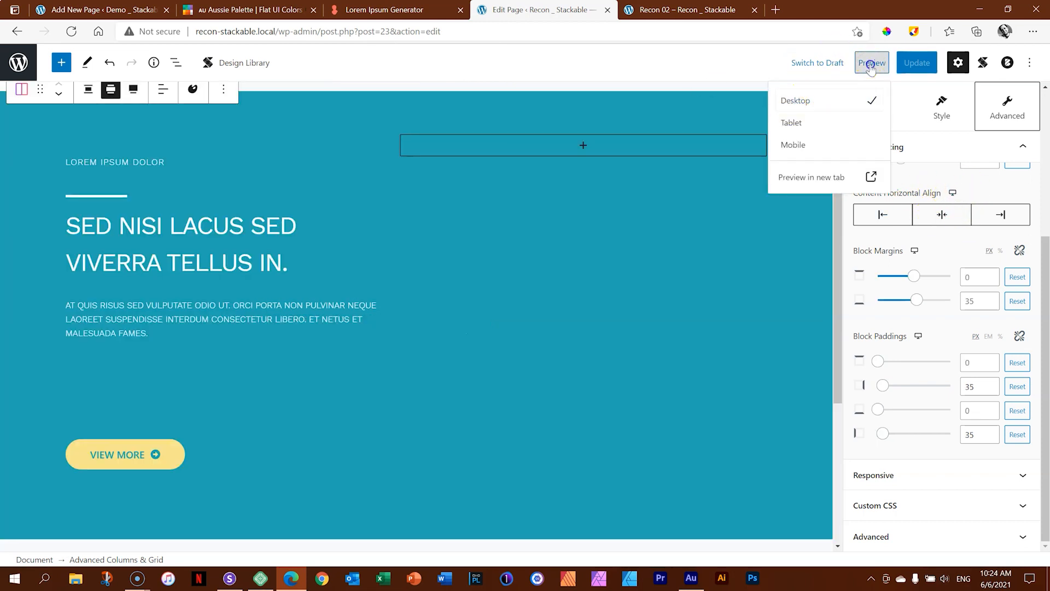
{"action": "left_click", "coordinate": [922, 64]}
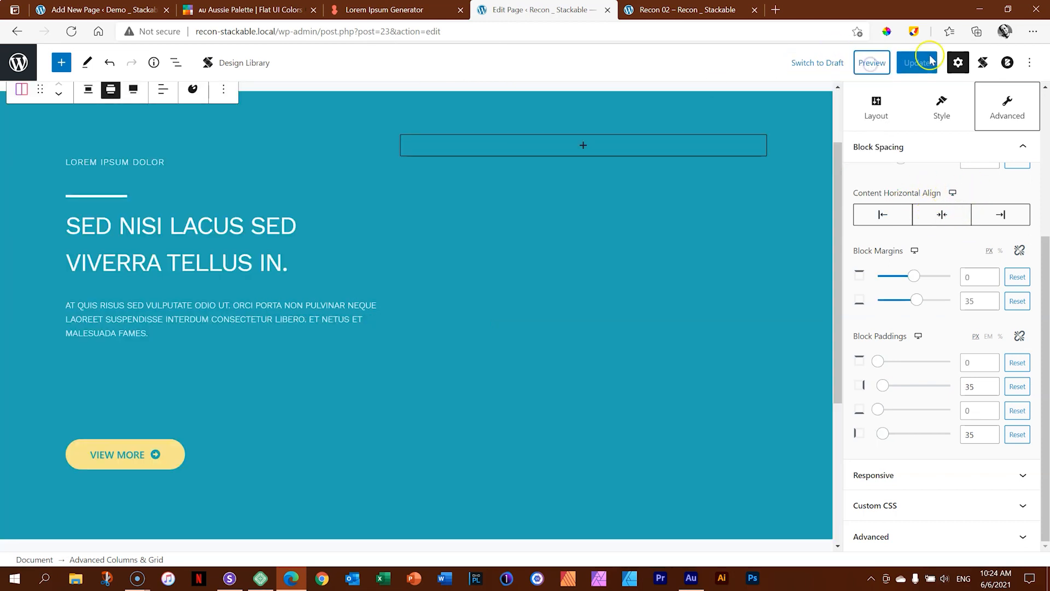
- Duplicate the hero's Advanced Columns & Grid block and look over both sections on the page
{"action": "right_click", "coordinate": [278, 97]}
{"action": "left_click", "coordinate": [260, 103]}
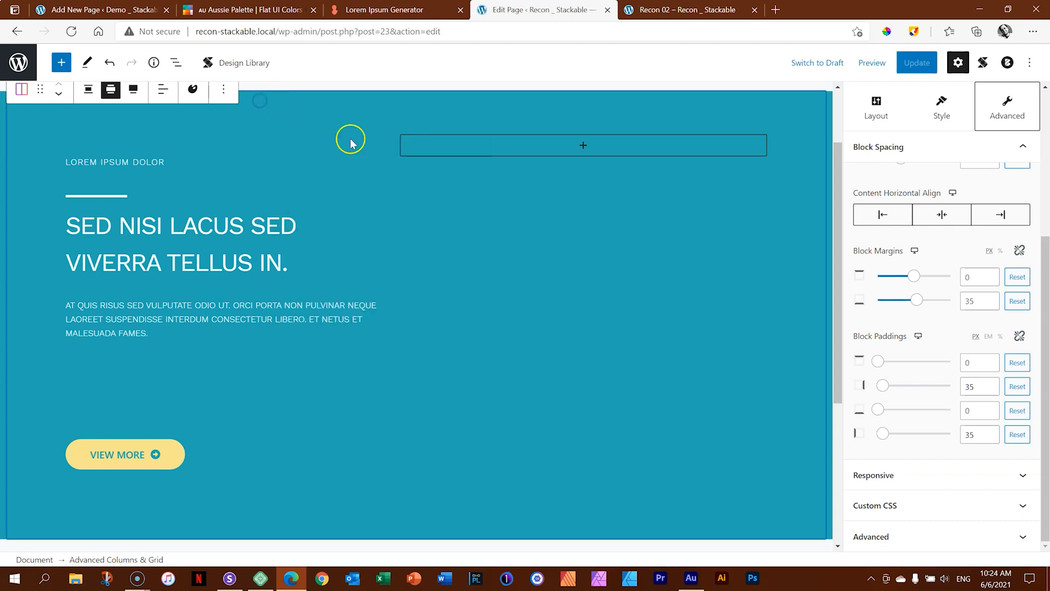
{"action": "scroll", "coordinate": [416, 203], "scroll_direction": "up", "scroll_amount": 2}
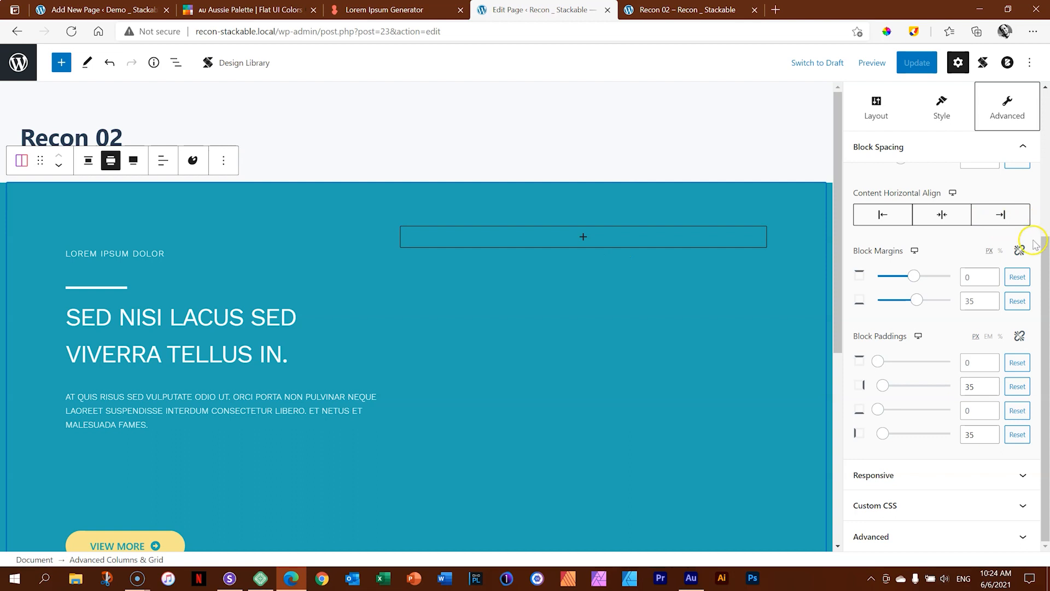
{"action": "scroll", "coordinate": [1035, 245], "scroll_direction": "up", "scroll_amount": 3}
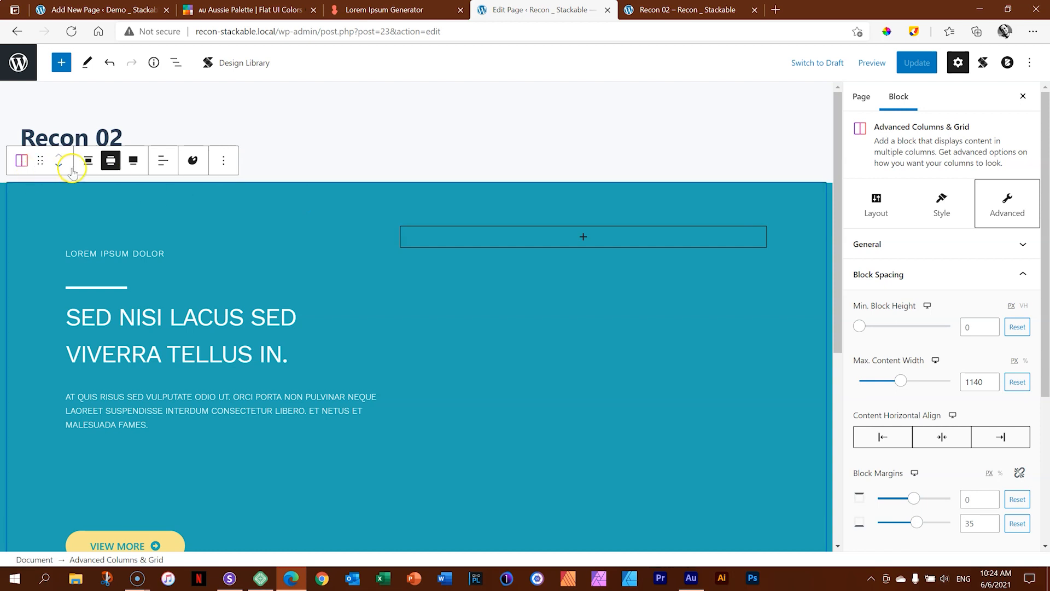
{"action": "left_click", "coordinate": [222, 161]}
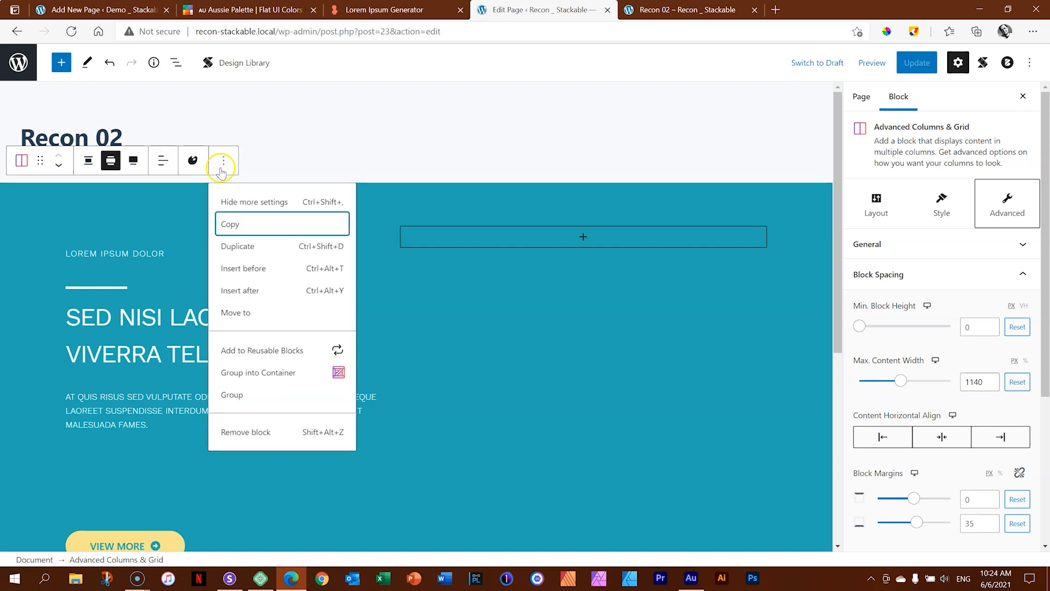
{"action": "left_click", "coordinate": [254, 245]}
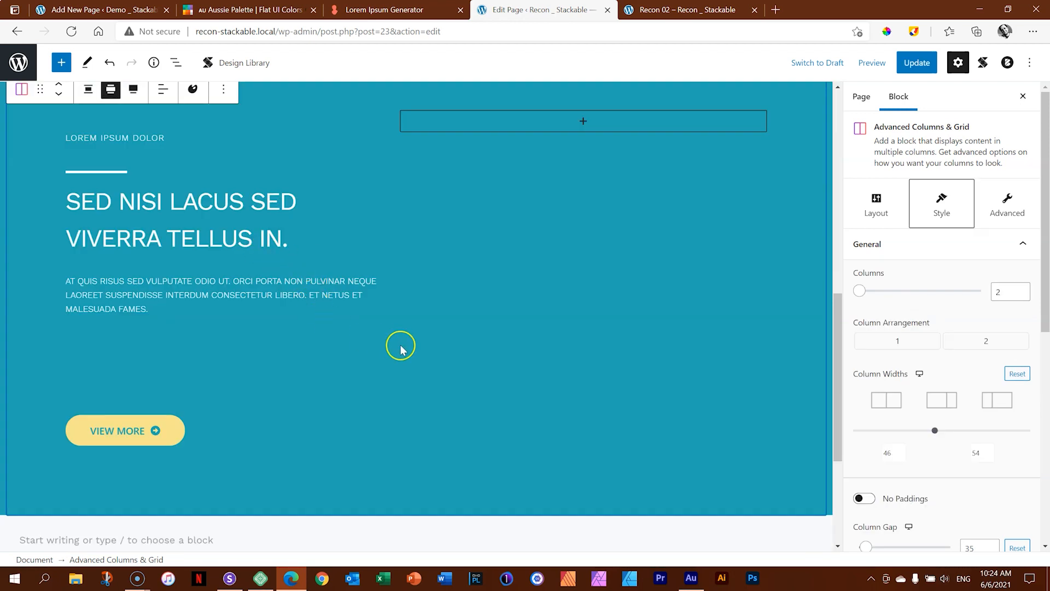
{"action": "scroll", "coordinate": [399, 350], "scroll_direction": "up", "scroll_amount": 5}
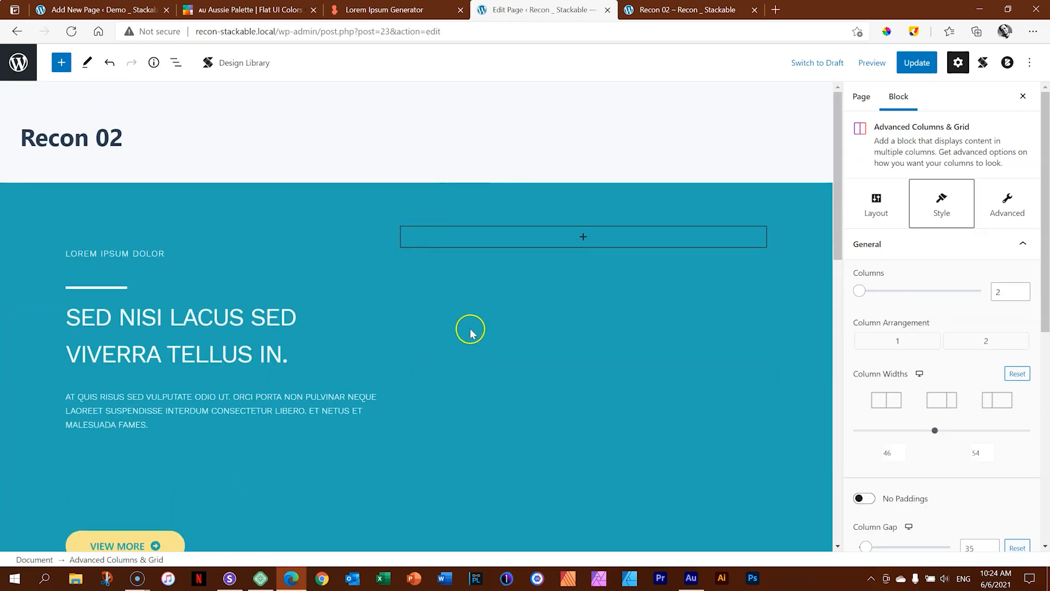
{"action": "scroll", "coordinate": [422, 309], "scroll_direction": "down", "scroll_amount": 4}
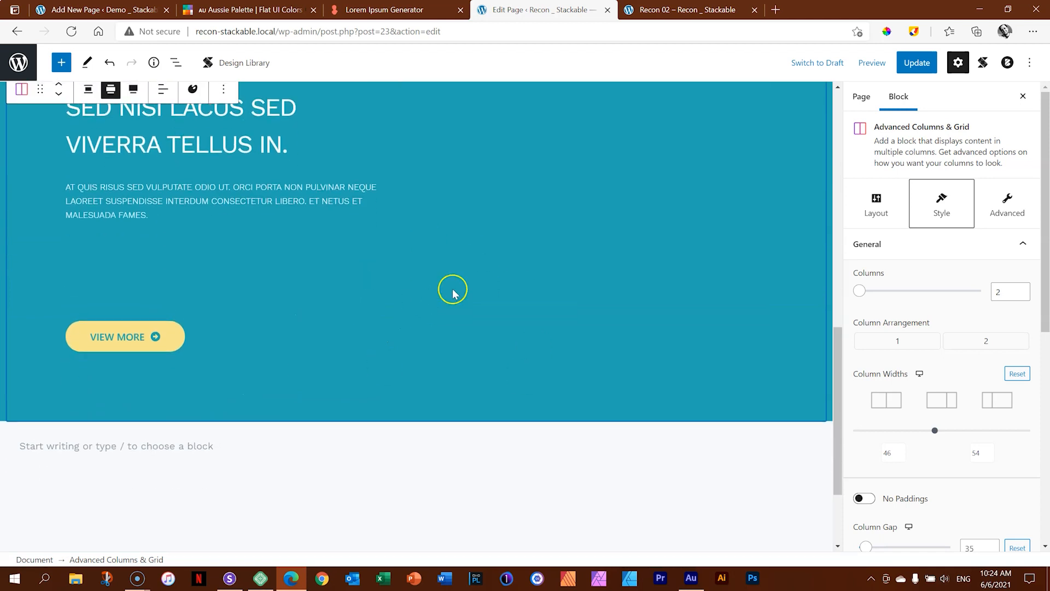
{"action": "scroll", "coordinate": [453, 274], "scroll_direction": "up", "scroll_amount": 4}
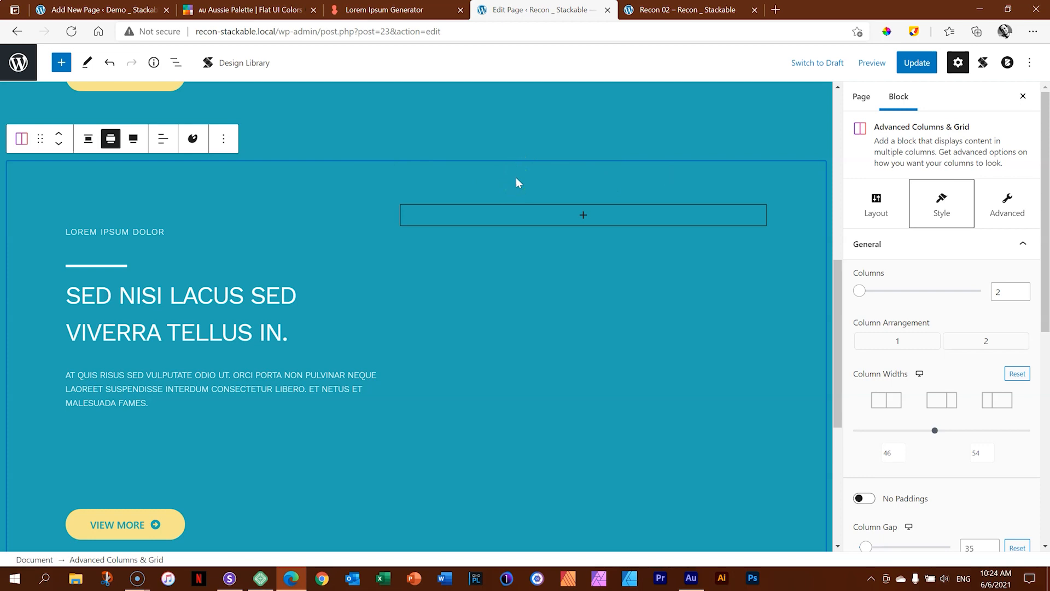
- Insert a Stackable Spacer block between the two hero sections and set its height to 216 px
{"action": "scroll", "coordinate": [517, 178], "scroll_direction": "down", "scroll_amount": 6}
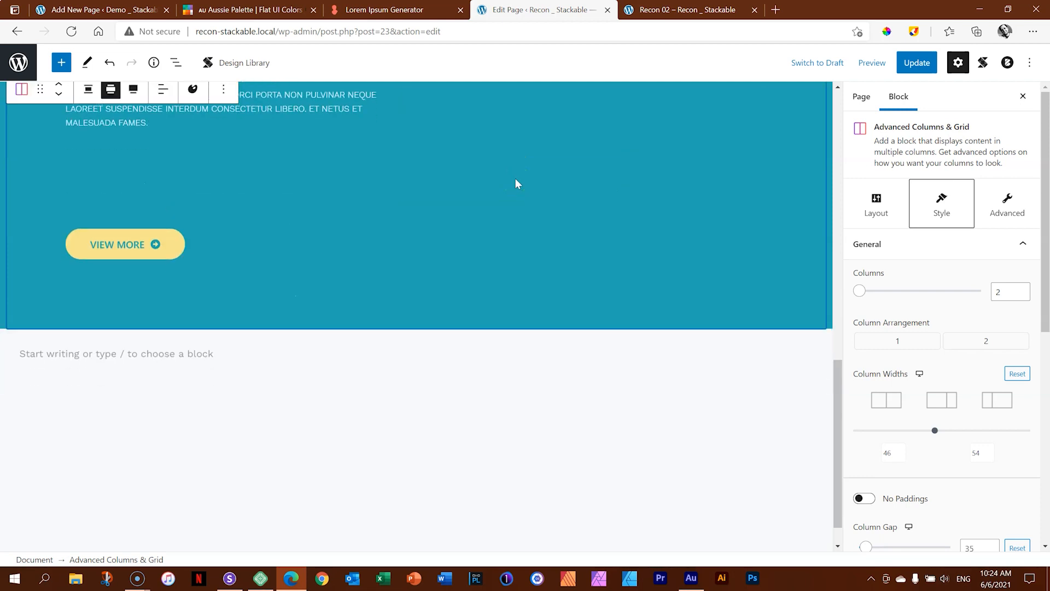
{"action": "left_click", "coordinate": [62, 65]}
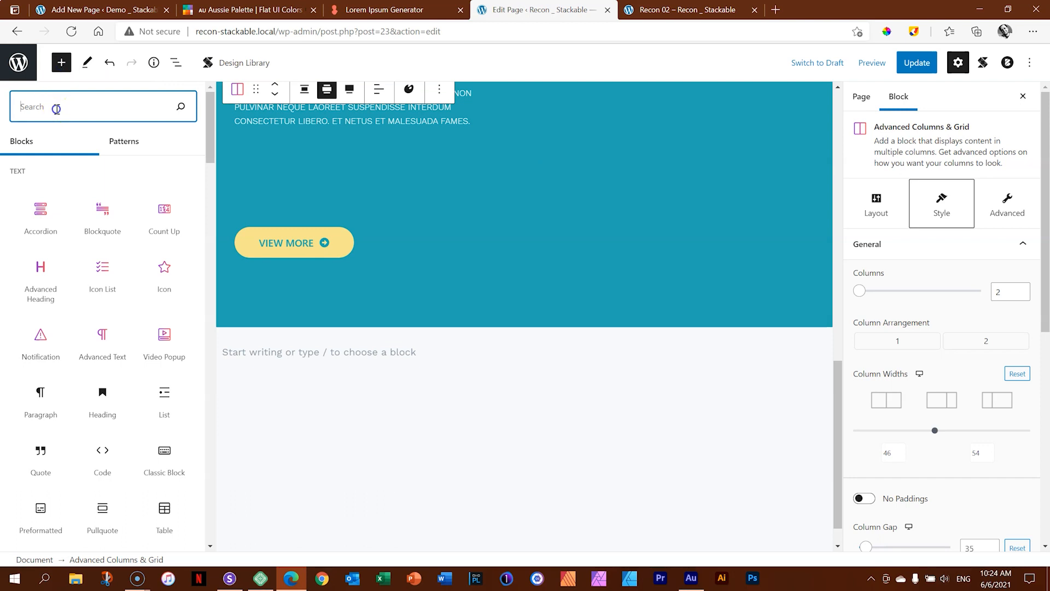
{"action": "type", "text": "space"}
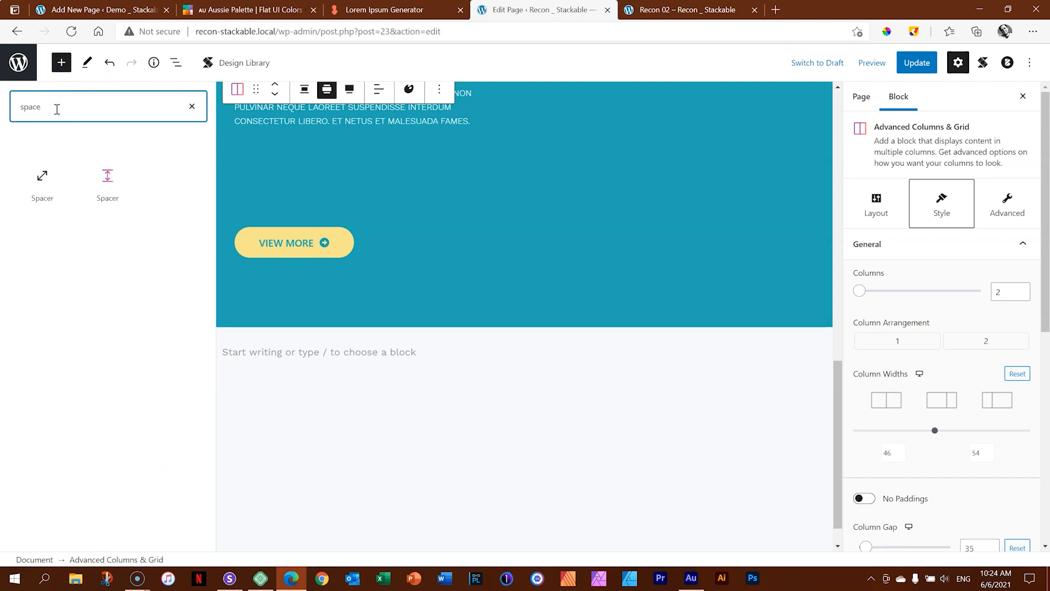
{"action": "left_click", "coordinate": [90, 168]}
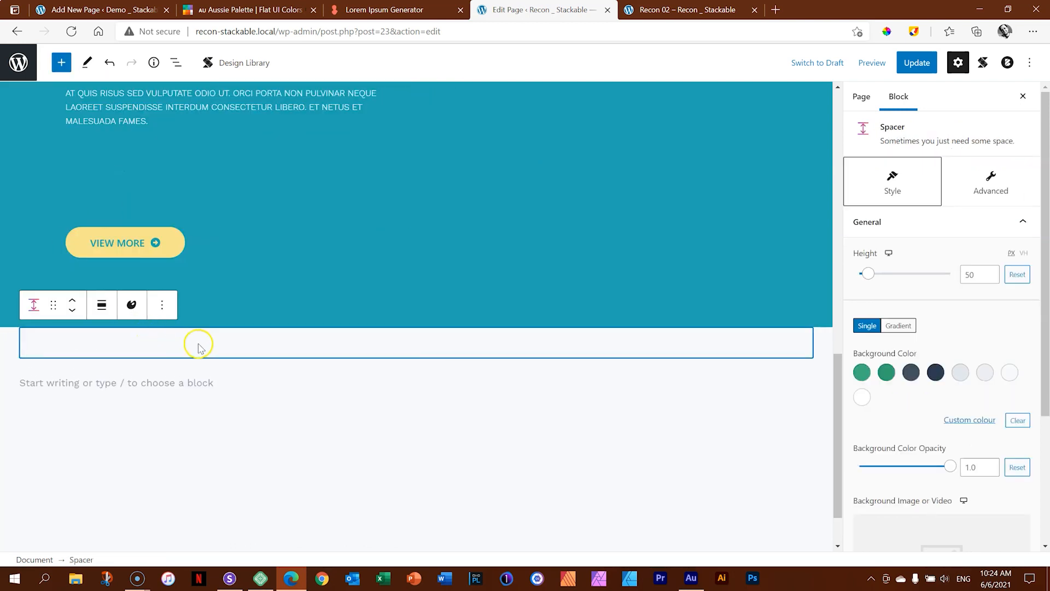
{"action": "left_click", "coordinate": [73, 304]}
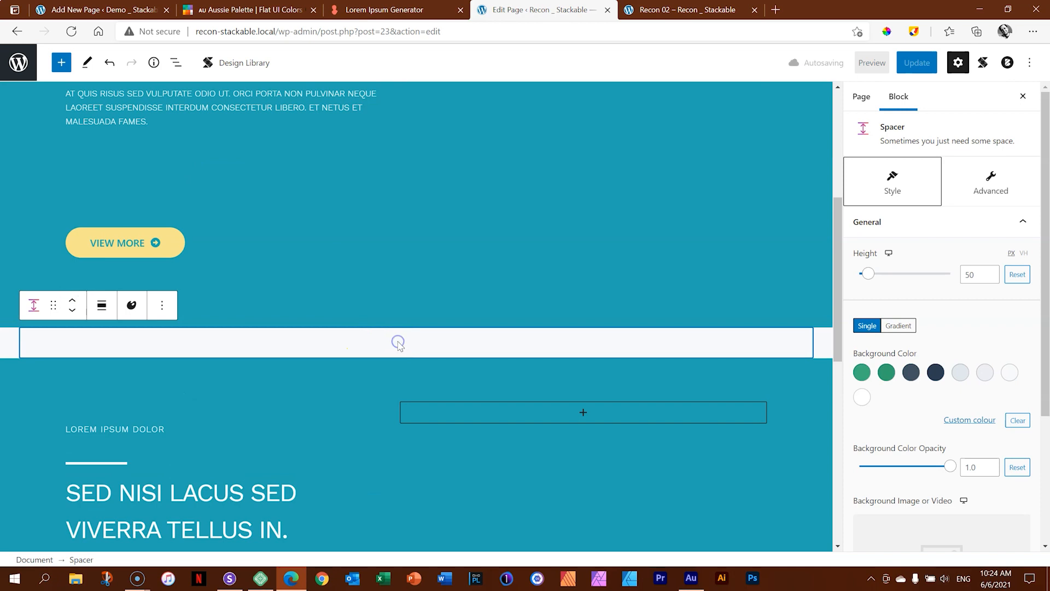
{"action": "left_click_drag", "start_coordinate": [869, 275], "coordinate": [899, 274]}
{"action": "scroll", "coordinate": [536, 353], "scroll_direction": "down", "scroll_amount": 3}
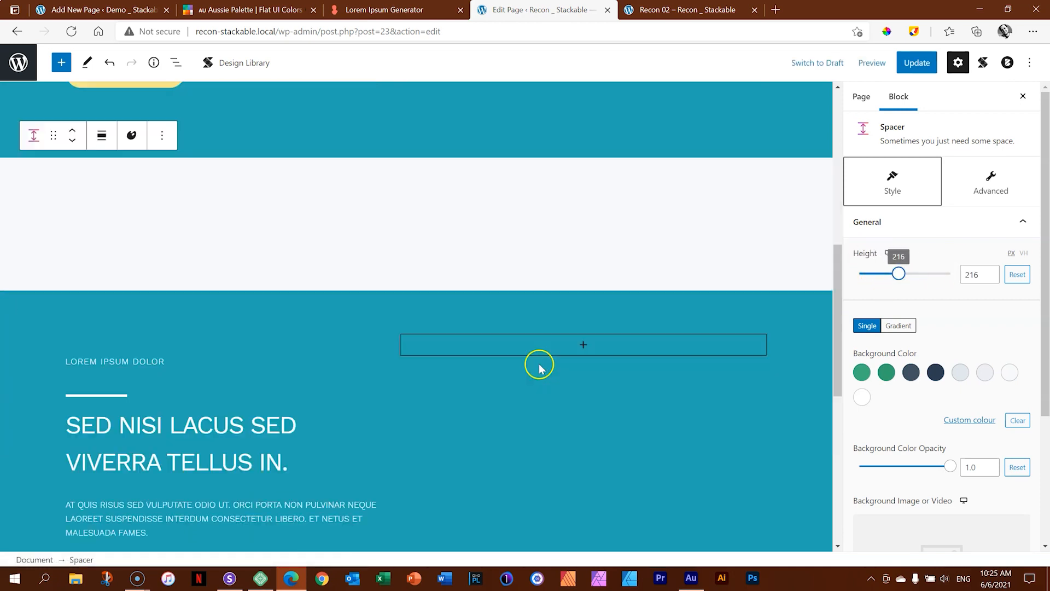
- Duplicate the spacer, placing the copy below the second hero section, and update the page
{"action": "left_click", "coordinate": [161, 131]}
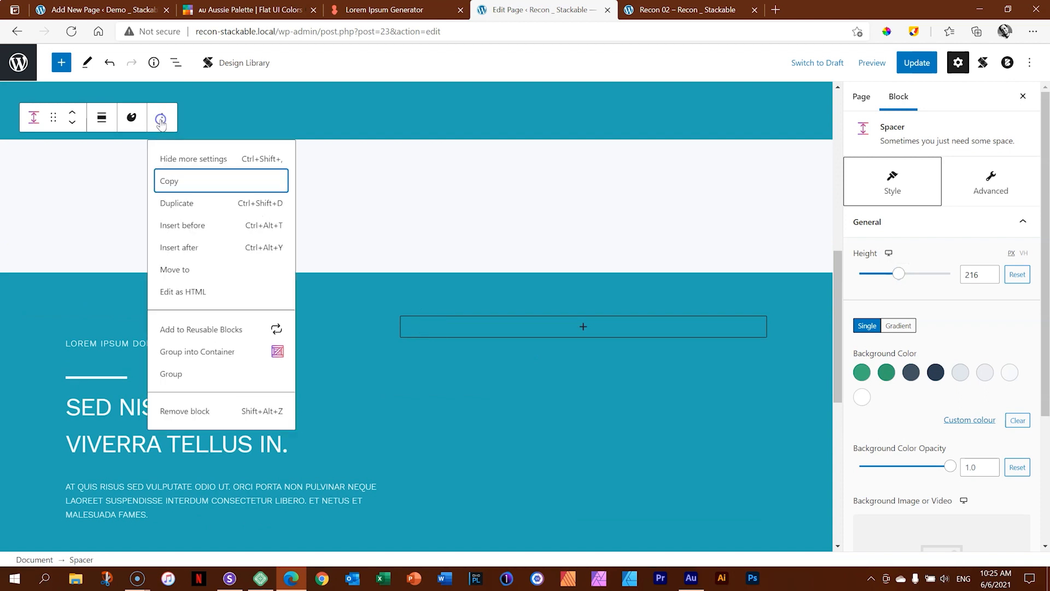
{"action": "left_click", "coordinate": [187, 202]}
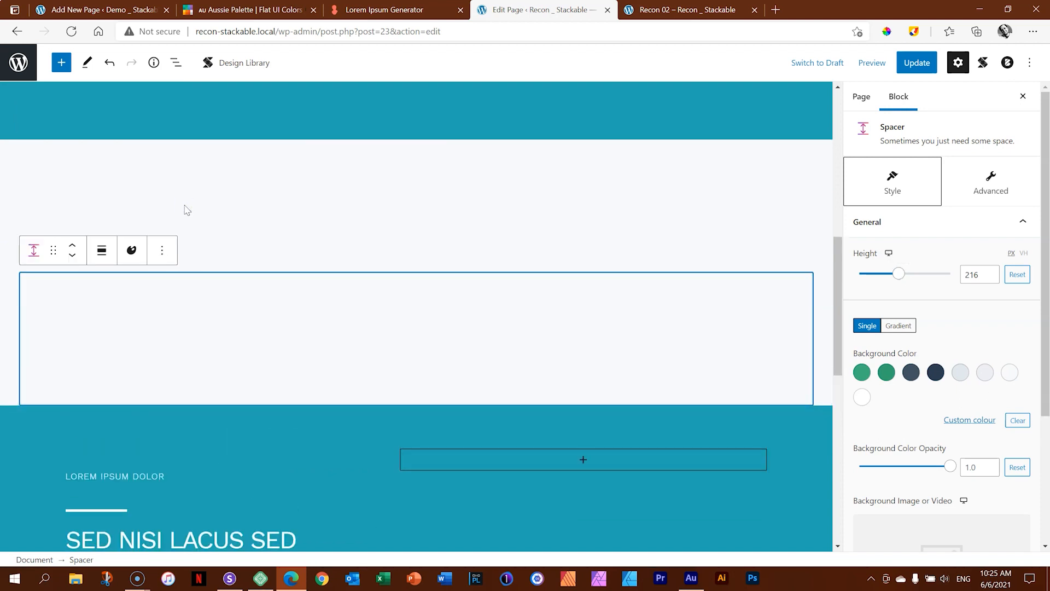
{"action": "left_click", "coordinate": [72, 258]}
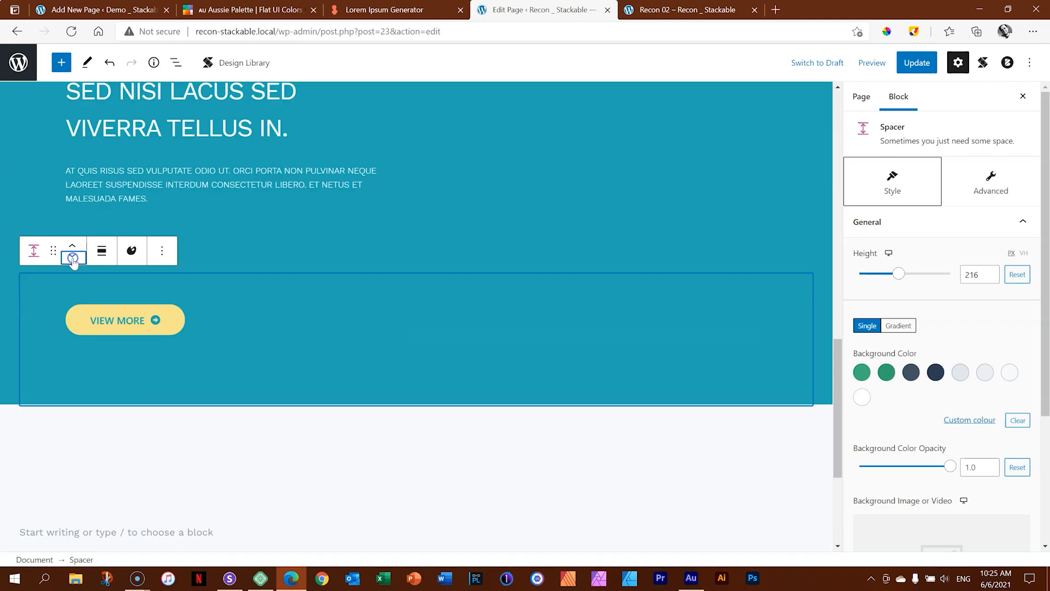
{"action": "scroll", "coordinate": [441, 402], "scroll_direction": "up", "scroll_amount": 12}
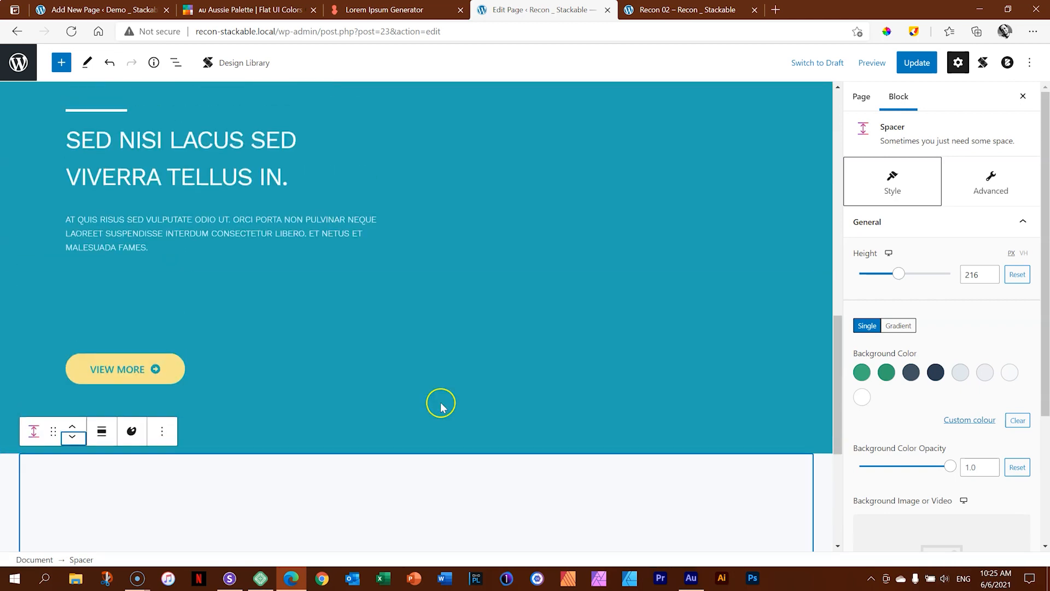
{"action": "scroll", "coordinate": [481, 331], "scroll_direction": "up", "scroll_amount": 5}
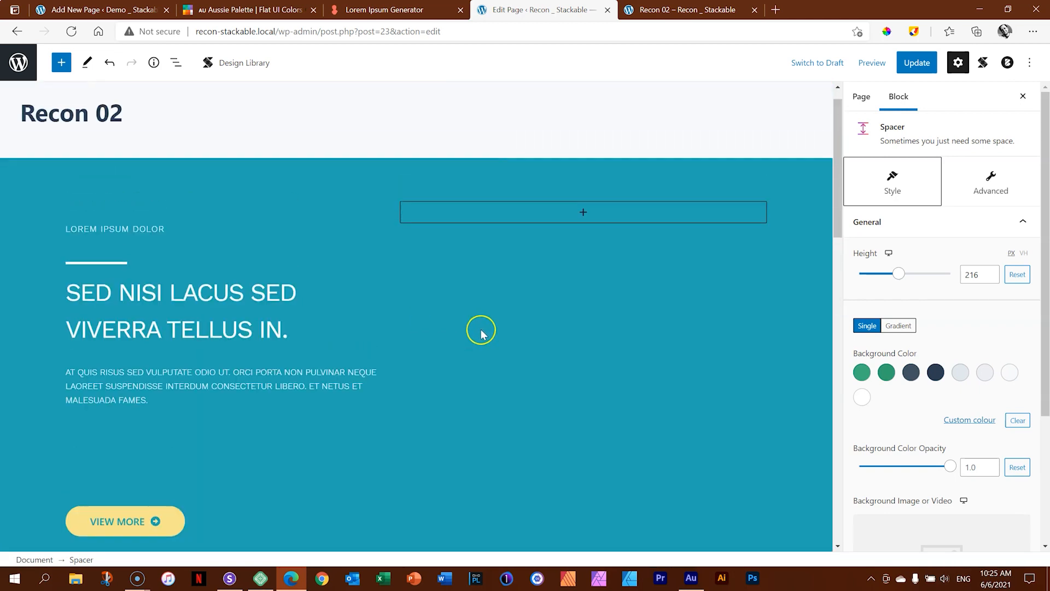
{"action": "left_click", "coordinate": [910, 64]}
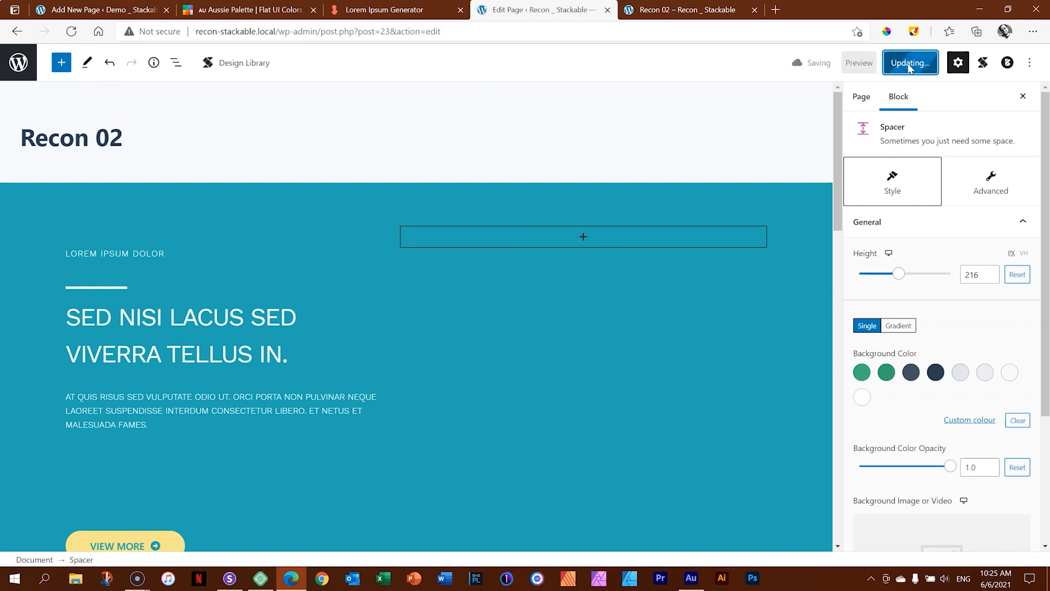
- Clear the block background colour of the second section's Advanced Columns & Grid block
{"action": "left_click_drag", "start_coordinate": [833, 146], "coordinate": [832, 339]}
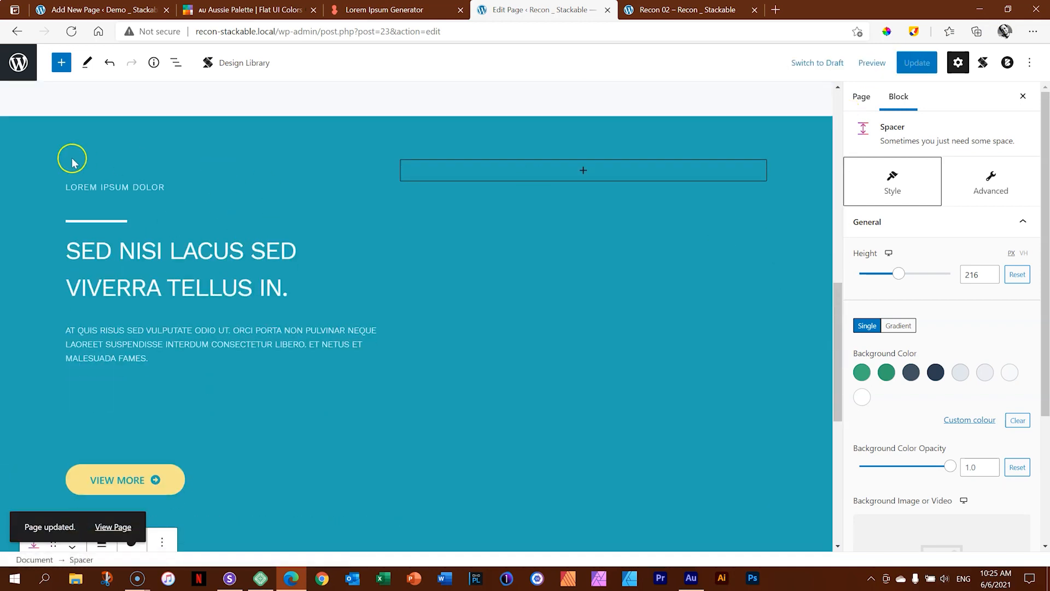
{"action": "left_click", "coordinate": [388, 136]}
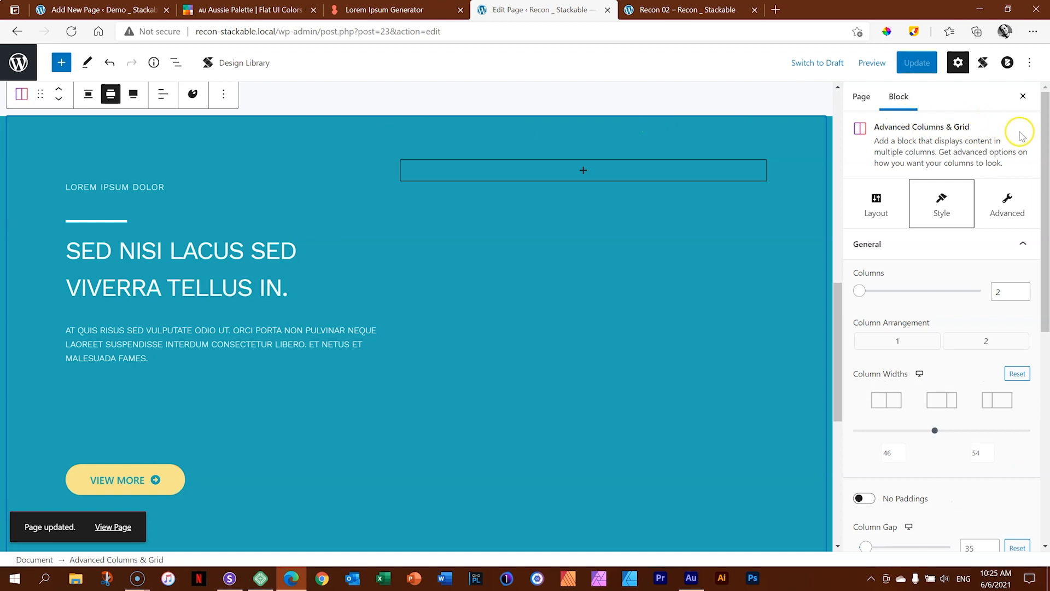
{"action": "left_click_drag", "start_coordinate": [1043, 130], "coordinate": [1043, 174]}
{"action": "left_click", "coordinate": [1013, 163]}
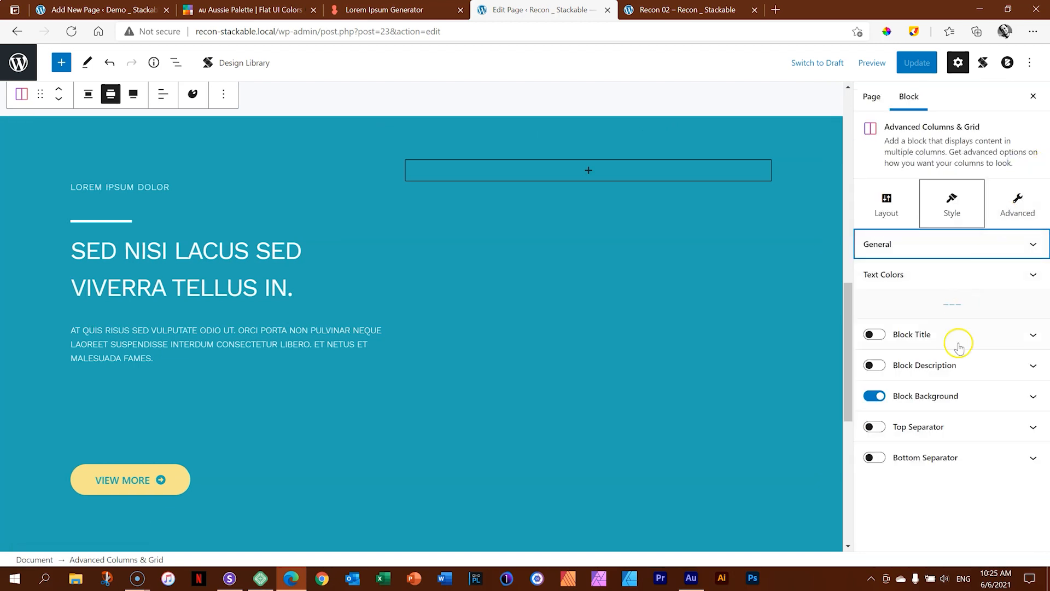
{"action": "left_click", "coordinate": [903, 399]}
{"action": "scroll", "coordinate": [997, 366], "scroll_direction": "down", "scroll_amount": 2}
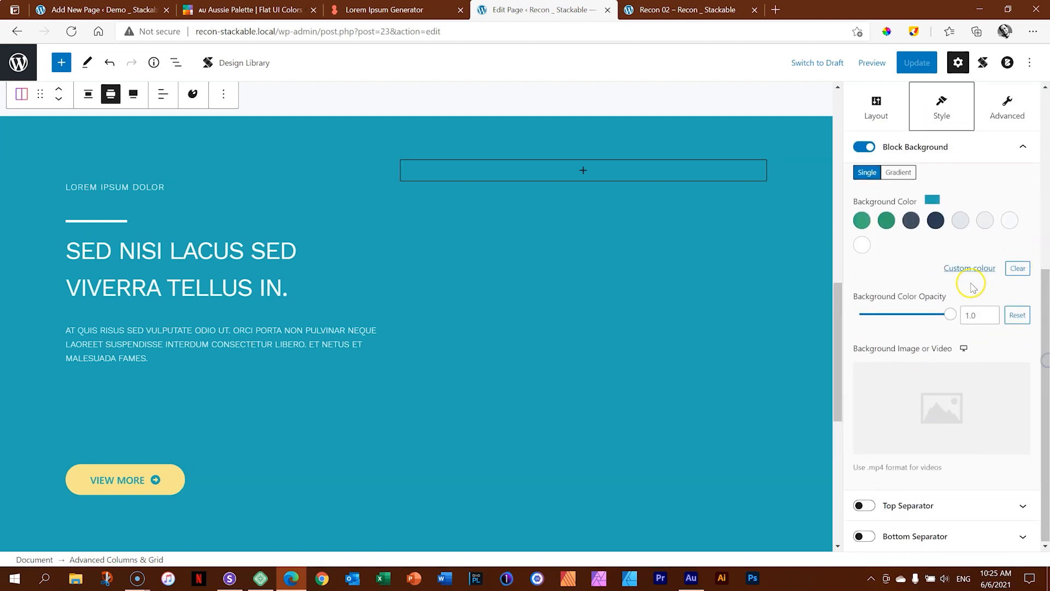
{"action": "left_click", "coordinate": [1018, 268]}
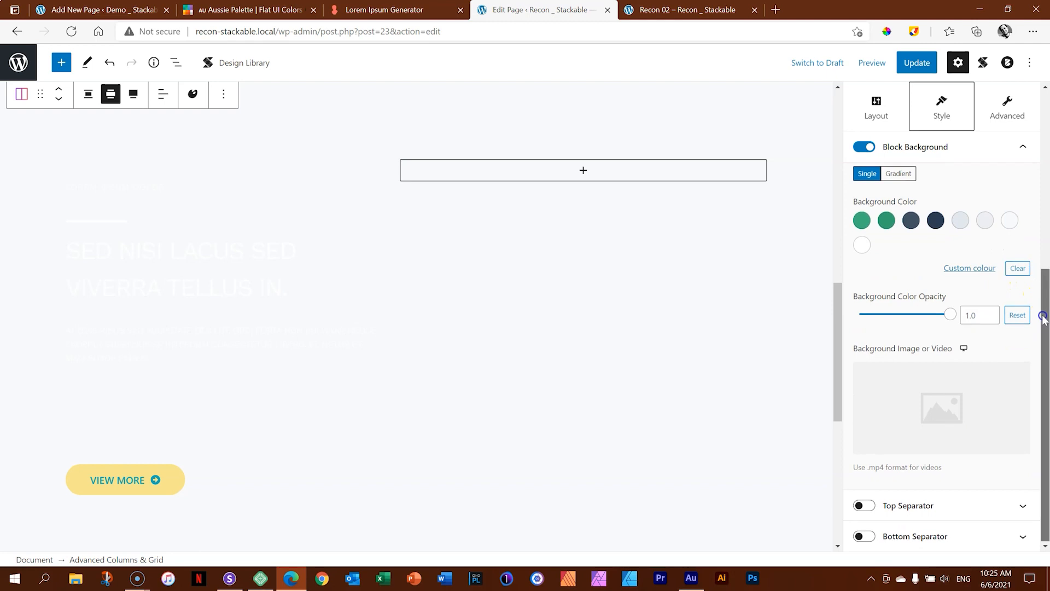
- Upload the Hero Side Banner-02 image from the Creatives folder and set it as the second section's background image
{"action": "left_click", "coordinate": [941, 400]}
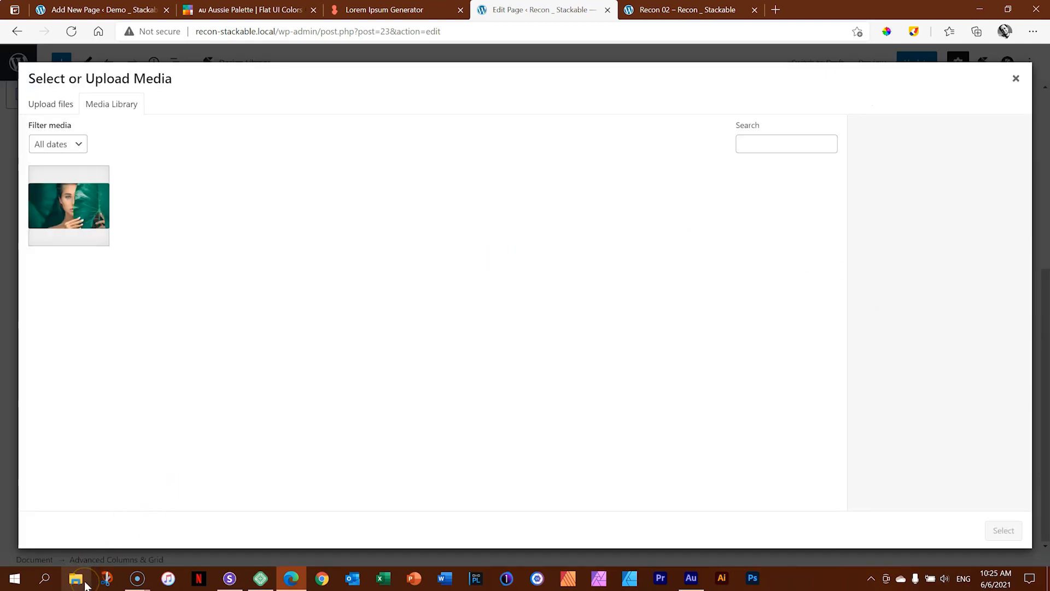
{"action": "left_click", "coordinate": [85, 586]}
{"action": "left_click", "coordinate": [305, 362]}
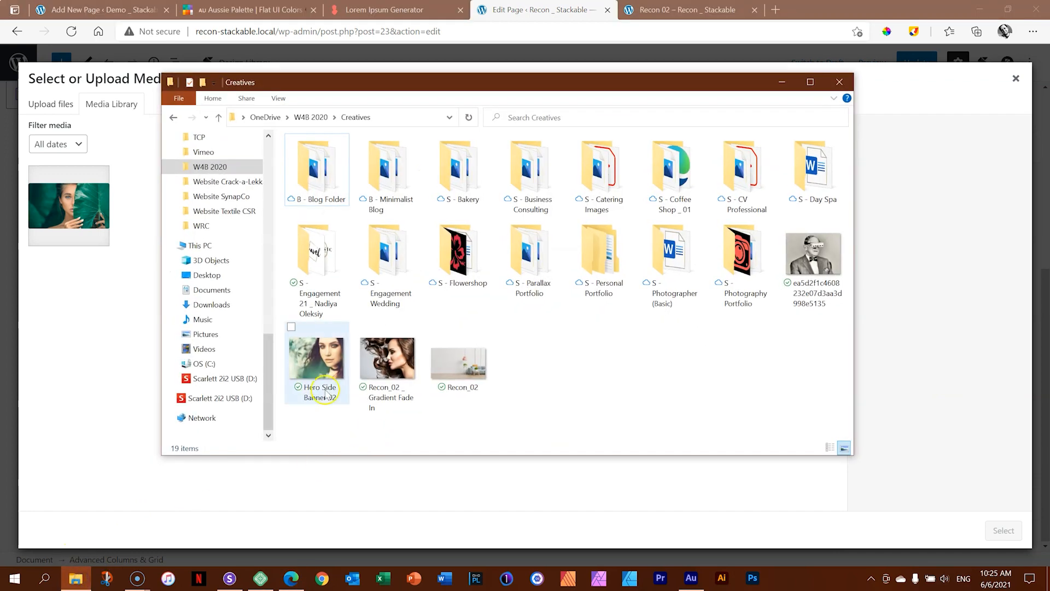
{"action": "left_click_drag", "start_coordinate": [305, 362], "coordinate": [85, 300]}
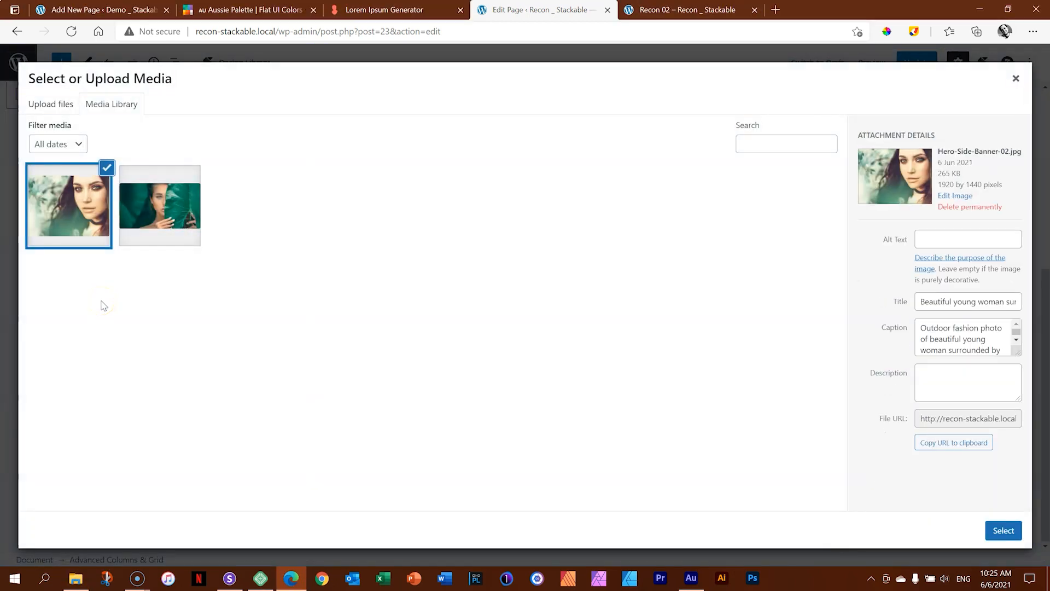
{"action": "left_click", "coordinate": [1004, 530]}
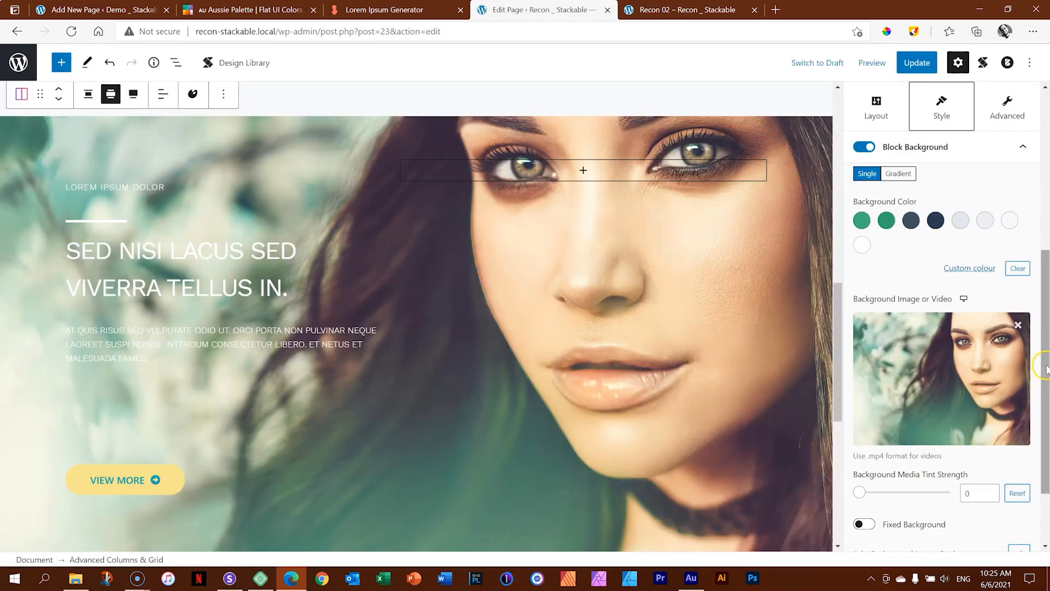
{"action": "scroll", "coordinate": [1046, 410], "scroll_direction": "down", "scroll_amount": 2}
{"action": "left_click_drag", "start_coordinate": [1048, 411], "coordinate": [1048, 422]}
{"action": "scroll", "coordinate": [897, 410], "scroll_direction": "up", "scroll_amount": 1}
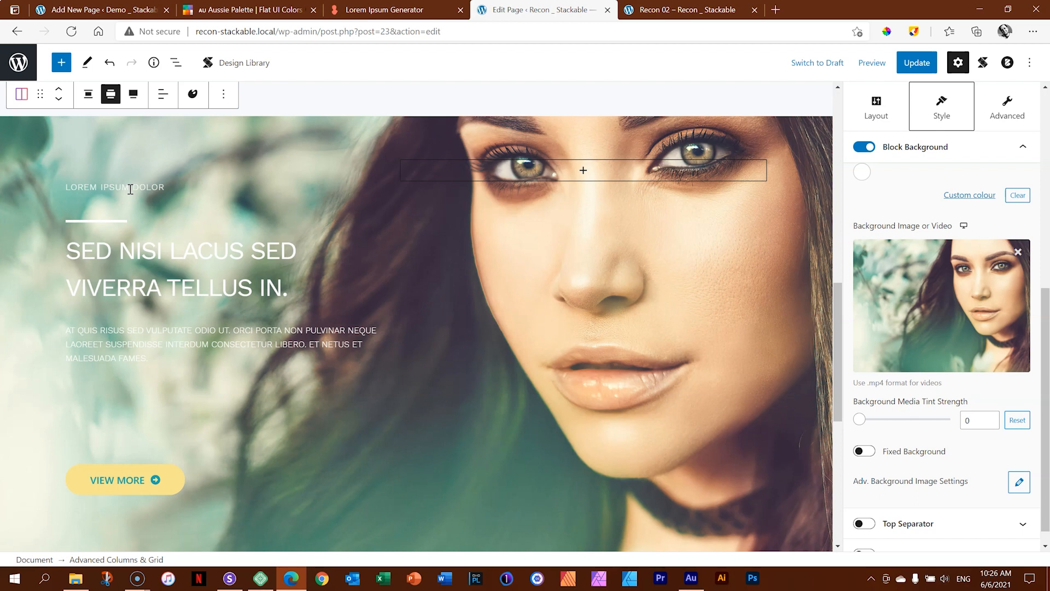
- Try a dark navy title colour on the second section's heading, and set it back to white
{"action": "left_click", "coordinate": [176, 247]}
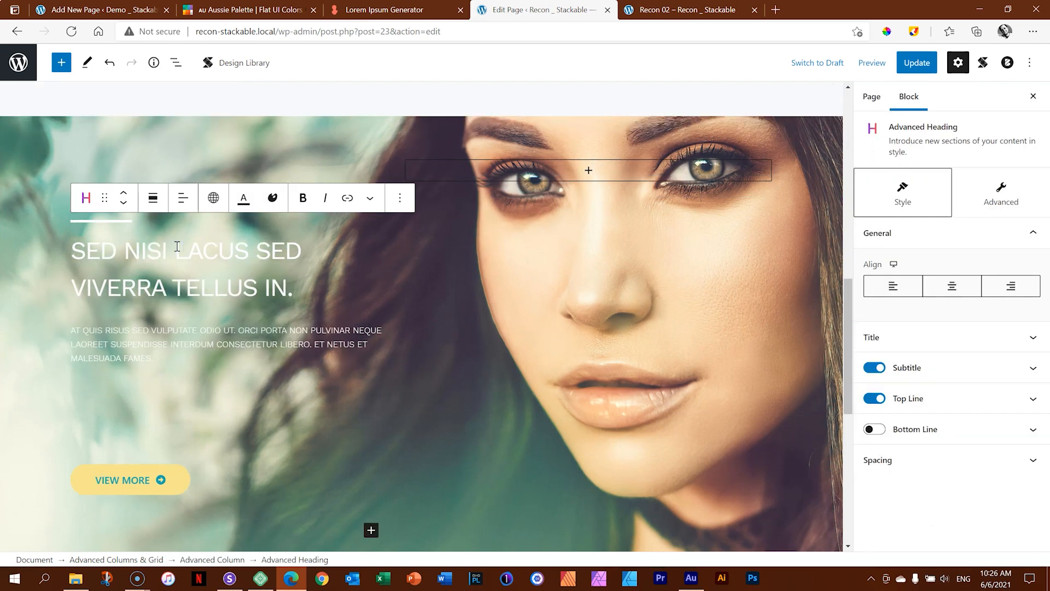
{"action": "left_click", "coordinate": [930, 336]}
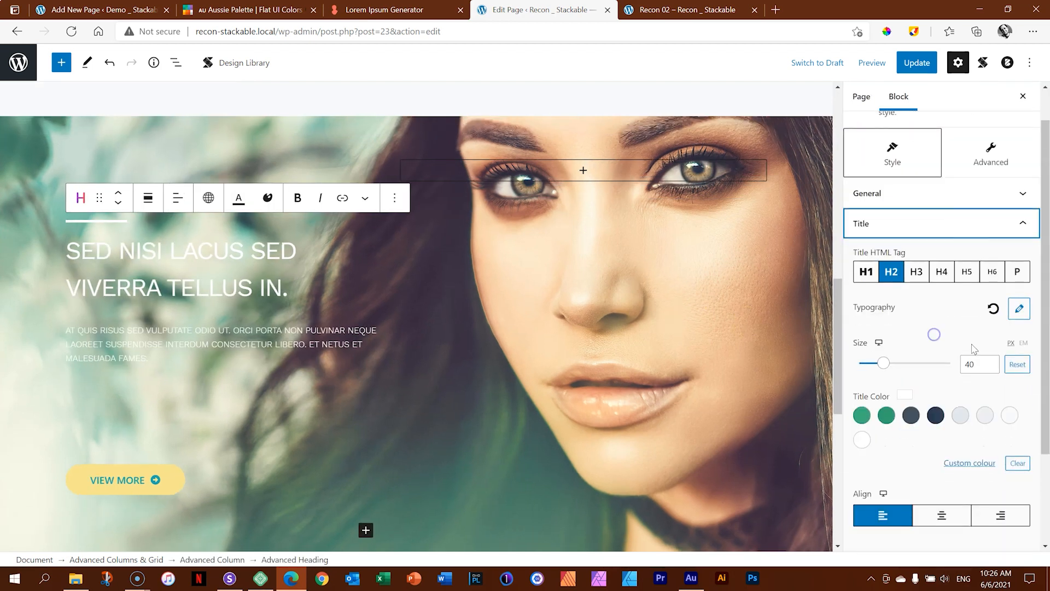
{"action": "left_click", "coordinate": [932, 415]}
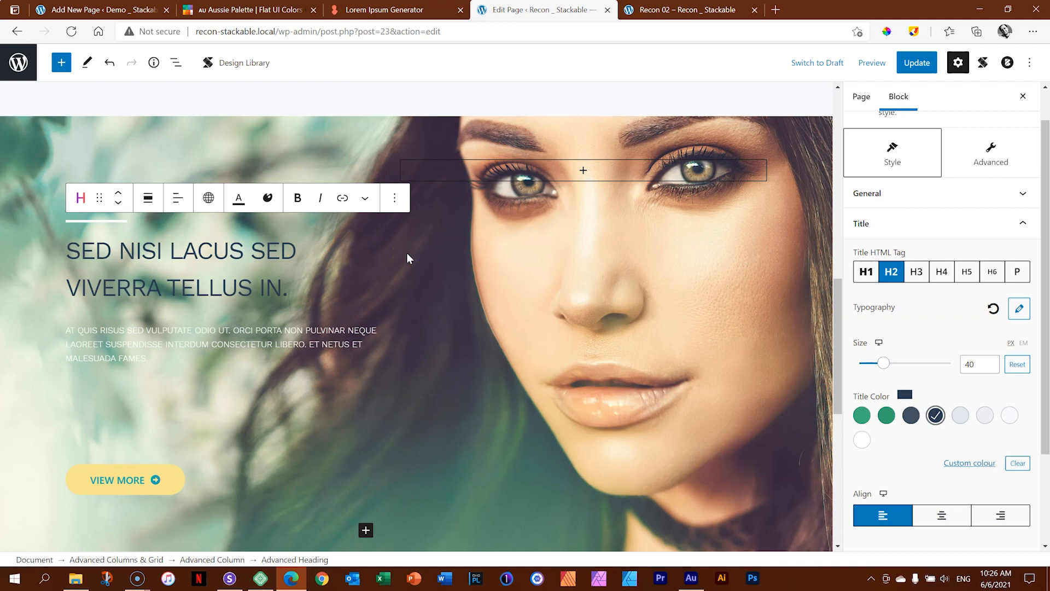
{"action": "left_click", "coordinate": [863, 440]}
- Check the second section's black background colour and set its background media tint strength to 6
{"action": "left_click", "coordinate": [802, 310]}
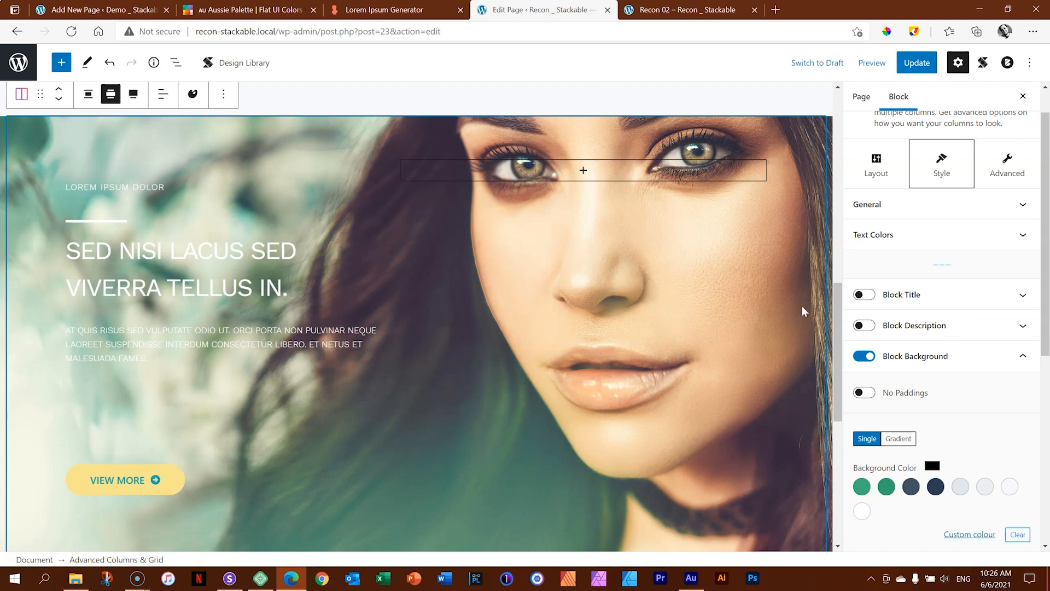
{"action": "left_click_drag", "start_coordinate": [1046, 272], "coordinate": [1046, 383]}
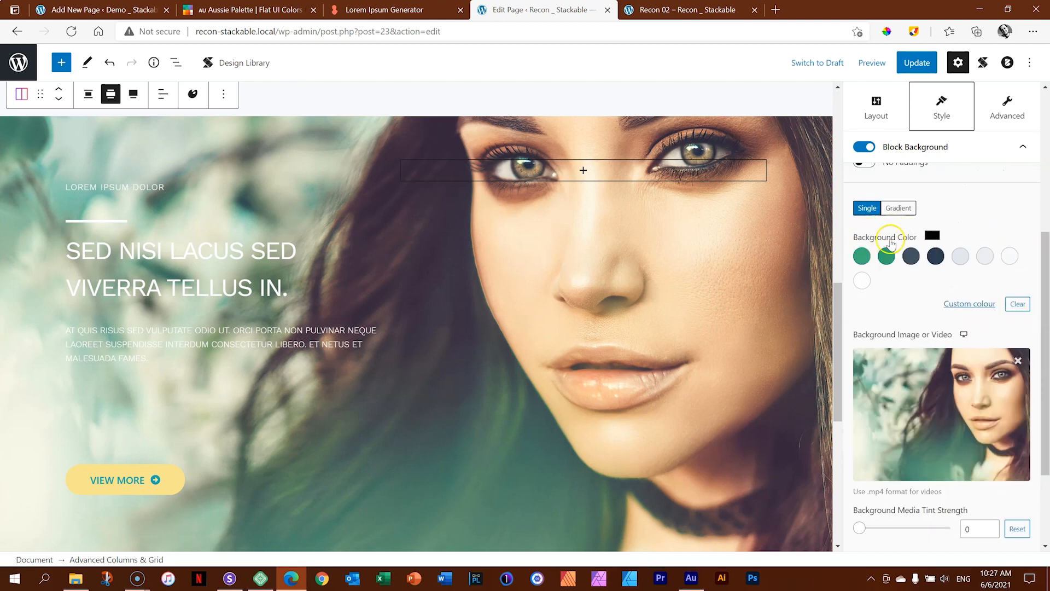
{"action": "left_click", "coordinate": [968, 310]}
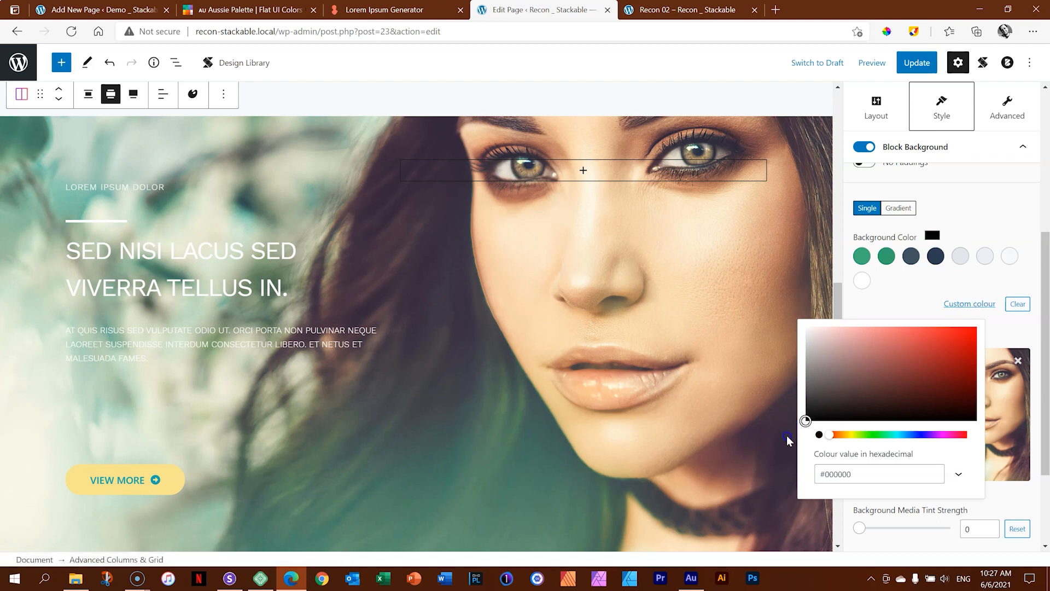
{"action": "left_click", "coordinate": [933, 238]}
{"action": "left_click_drag", "start_coordinate": [1042, 304], "coordinate": [1042, 358]}
{"action": "left_click_drag", "start_coordinate": [859, 444], "coordinate": [898, 448]}
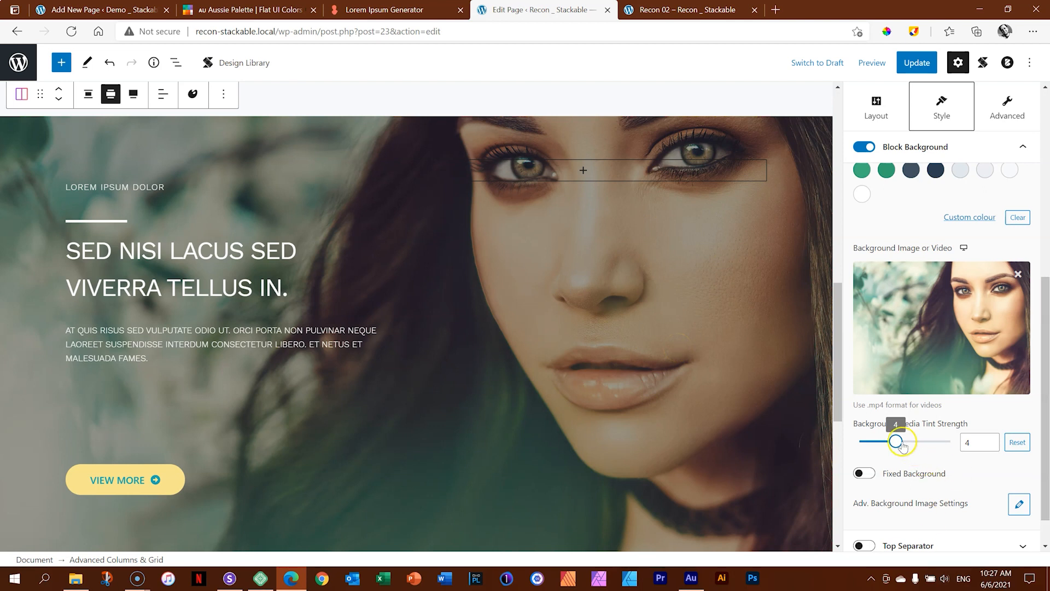
{"action": "left_click_drag", "start_coordinate": [895, 441], "coordinate": [912, 442]}
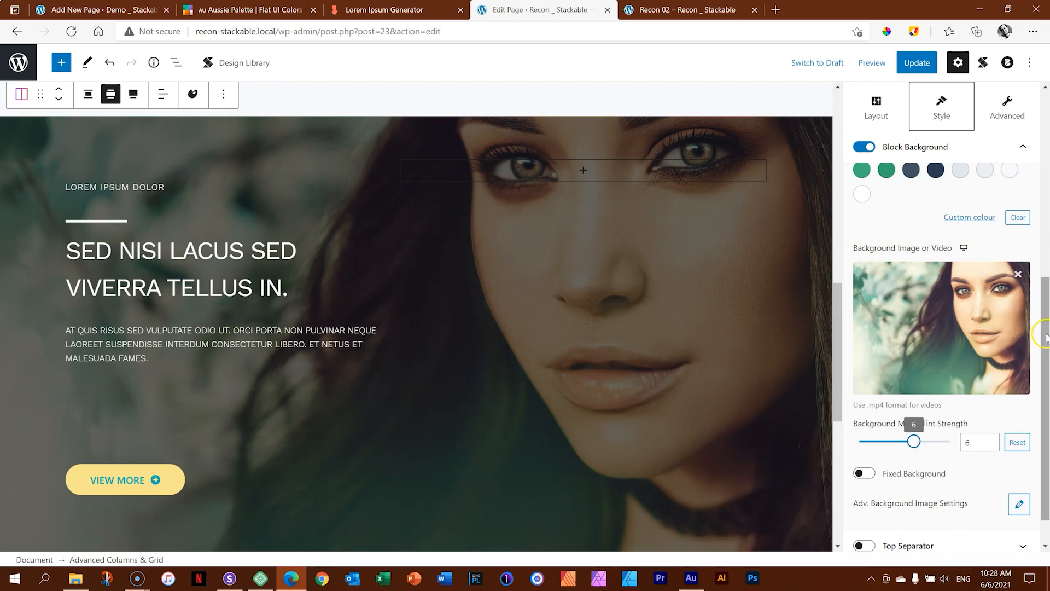
- Switch the second section's block background to Gradient, keeping #000000 as the first background colour
{"action": "left_click_drag", "start_coordinate": [1048, 335], "coordinate": [1044, 286]}
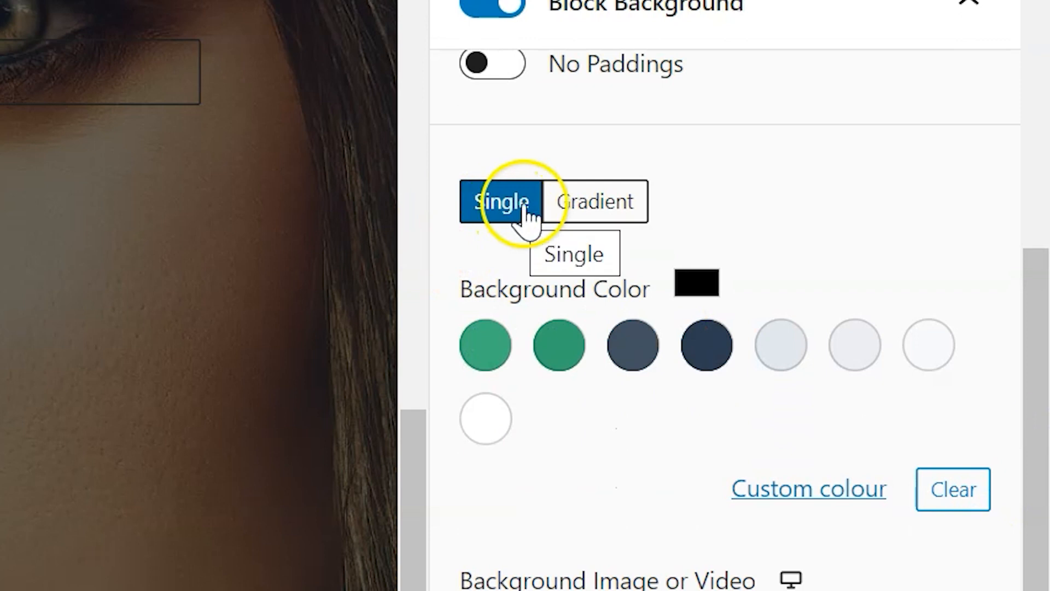
{"action": "left_click", "coordinate": [629, 208]}
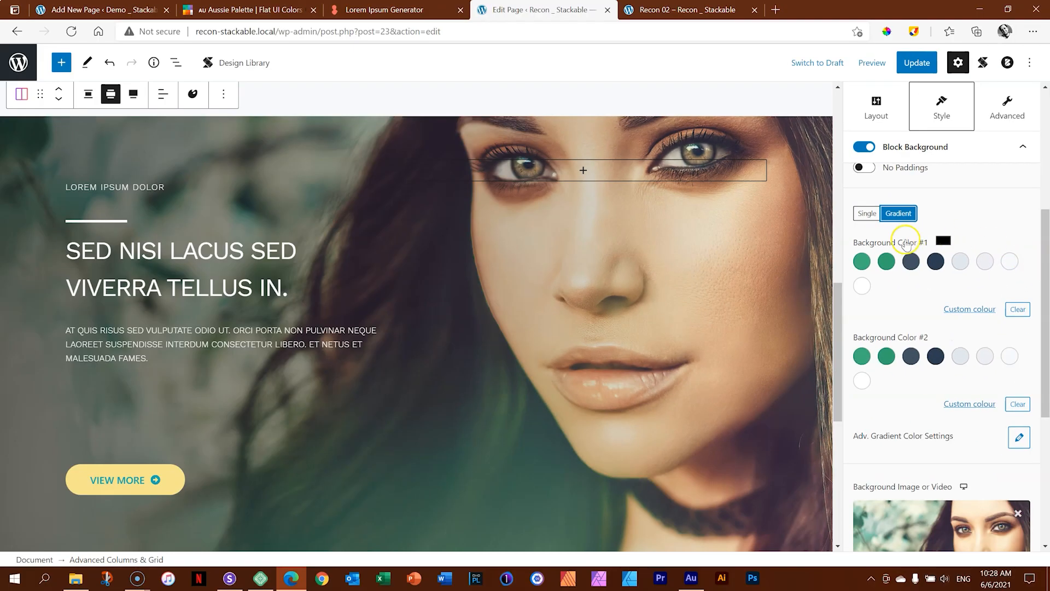
{"action": "left_click", "coordinate": [941, 263]}
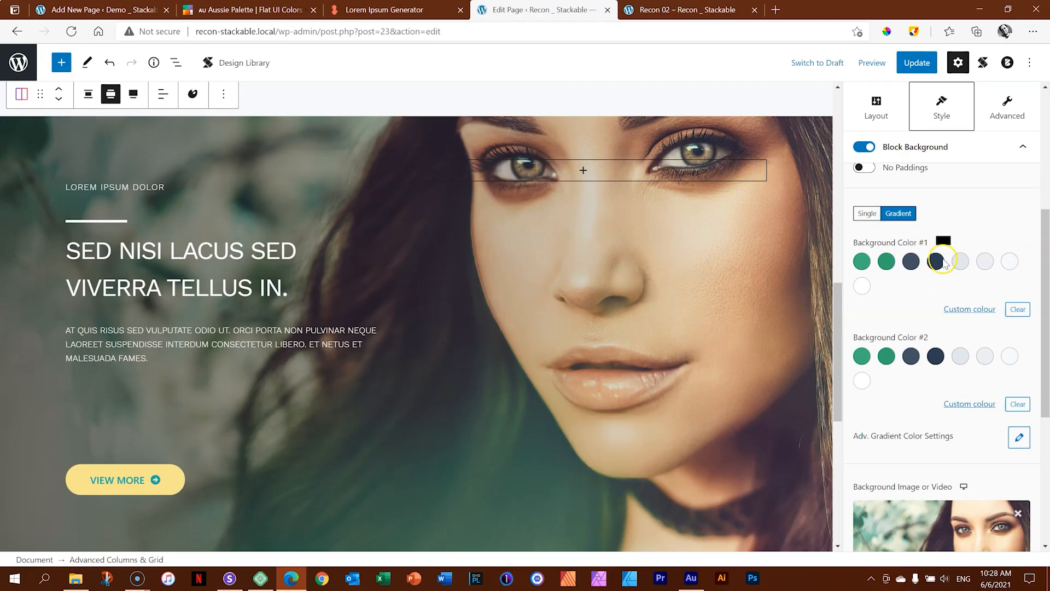
{"action": "left_click", "coordinate": [969, 309]}
{"action": "left_click", "coordinate": [855, 371]}
{"action": "left_click_drag", "start_coordinate": [855, 371], "coordinate": [783, 445]}
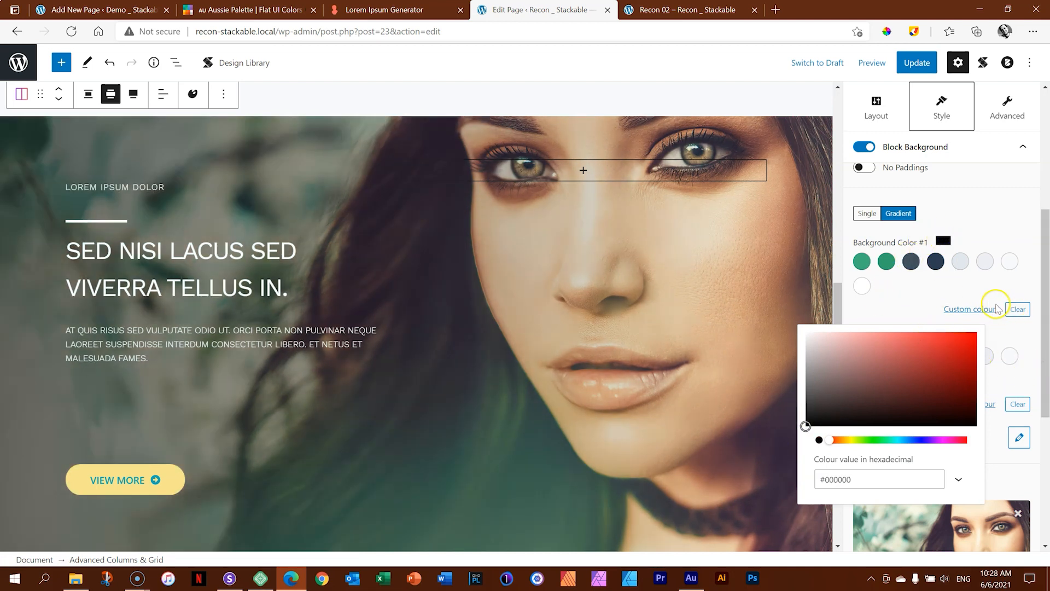
{"action": "left_click", "coordinate": [967, 311]}
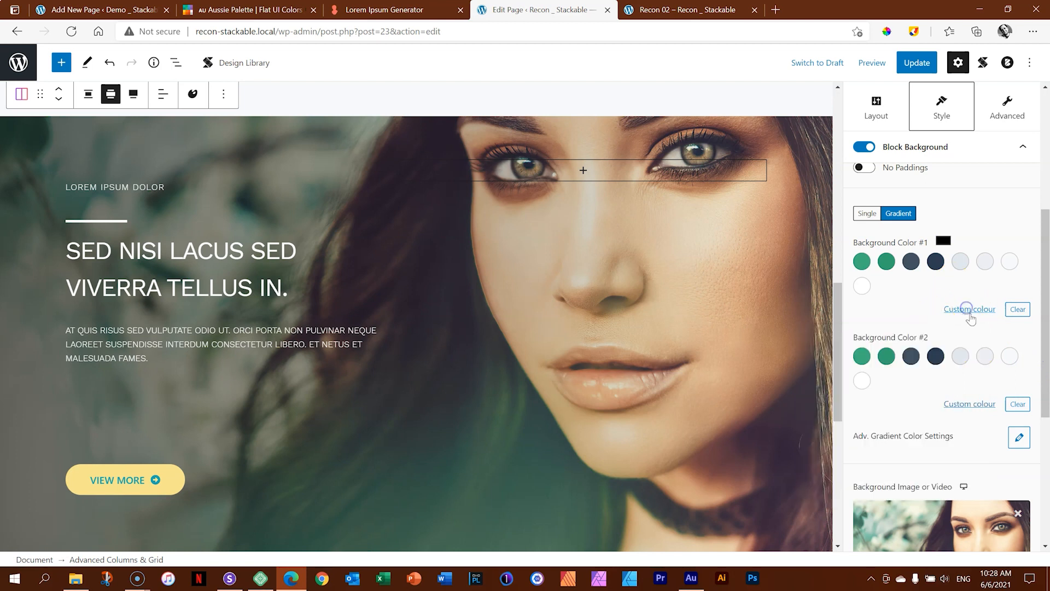
- Try green, white and dark navy swatches as the second section's second gradient background colour, and clear that colour again
{"action": "left_click", "coordinate": [891, 358]}
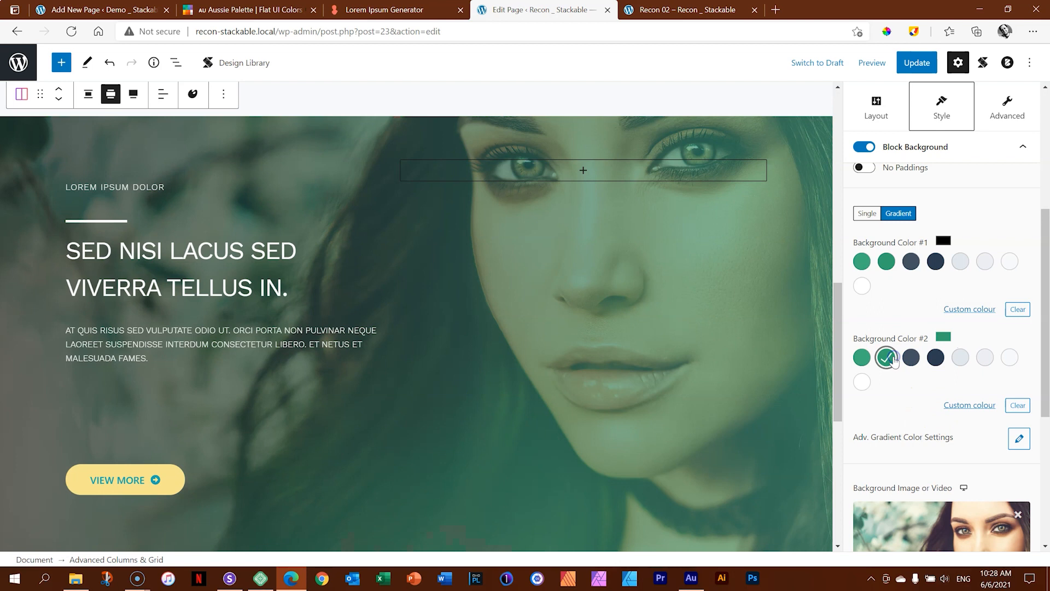
{"action": "left_click", "coordinate": [1009, 358]}
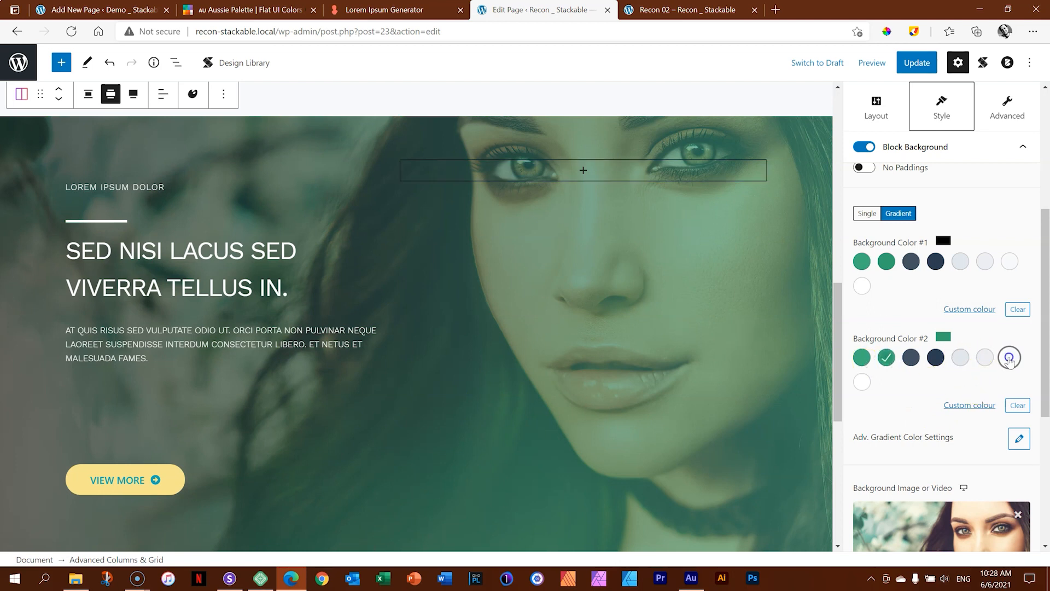
{"action": "left_click", "coordinate": [863, 382]}
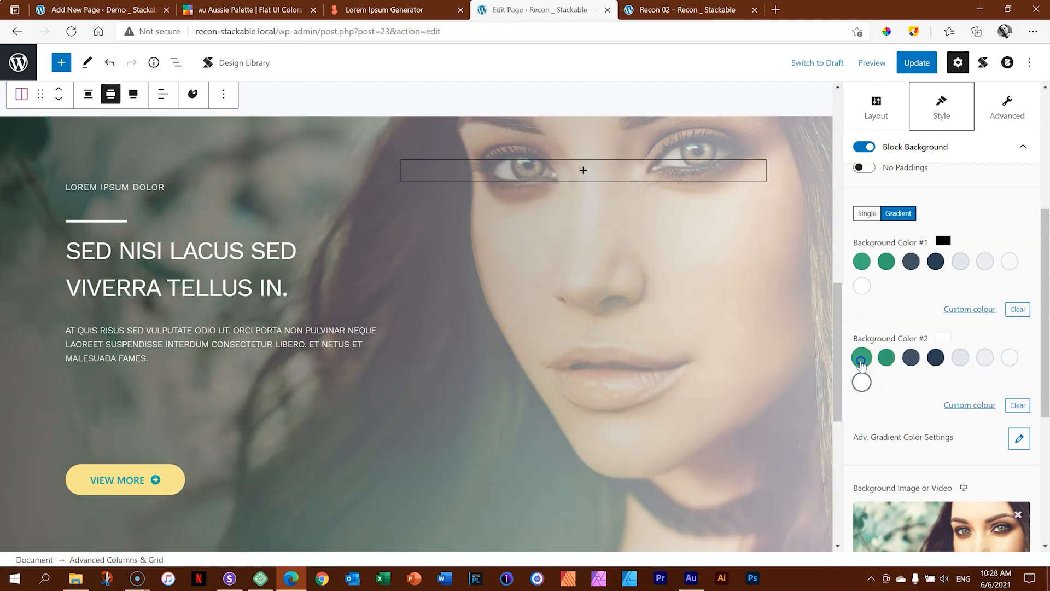
{"action": "left_click", "coordinate": [862, 359]}
{"action": "left_click", "coordinate": [889, 359]}
{"action": "left_click", "coordinate": [918, 359]}
{"action": "left_click", "coordinate": [936, 358]}
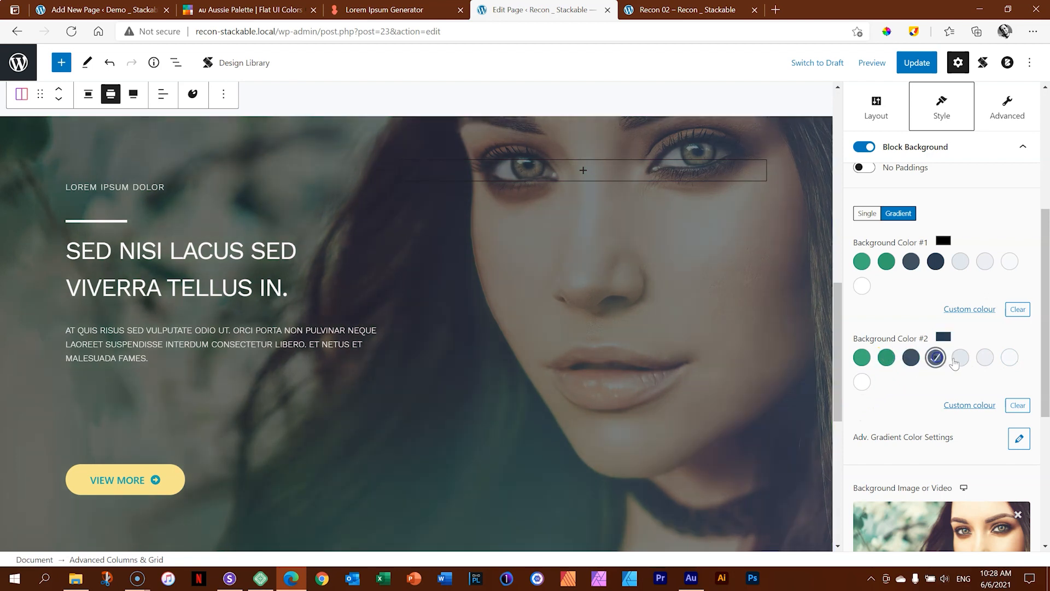
{"action": "left_click", "coordinate": [961, 357]}
{"action": "left_click", "coordinate": [1019, 406]}
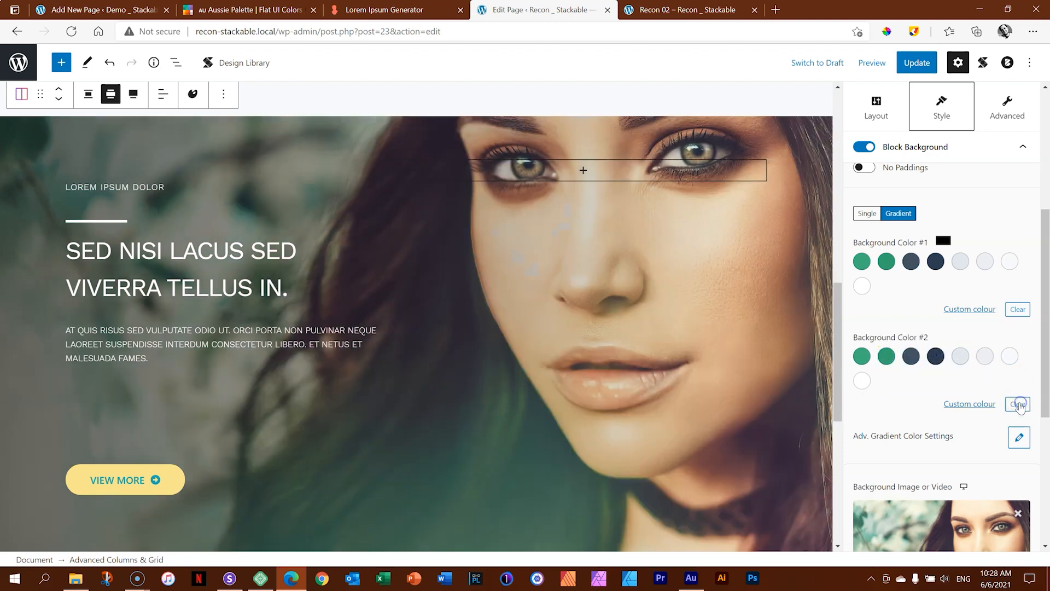
{"action": "left_click", "coordinate": [1019, 403]}
- Set the background media tint strength to 10, and try white as the second gradient colour before clearing it
{"action": "left_click_drag", "start_coordinate": [1046, 241], "coordinate": [1047, 350]}
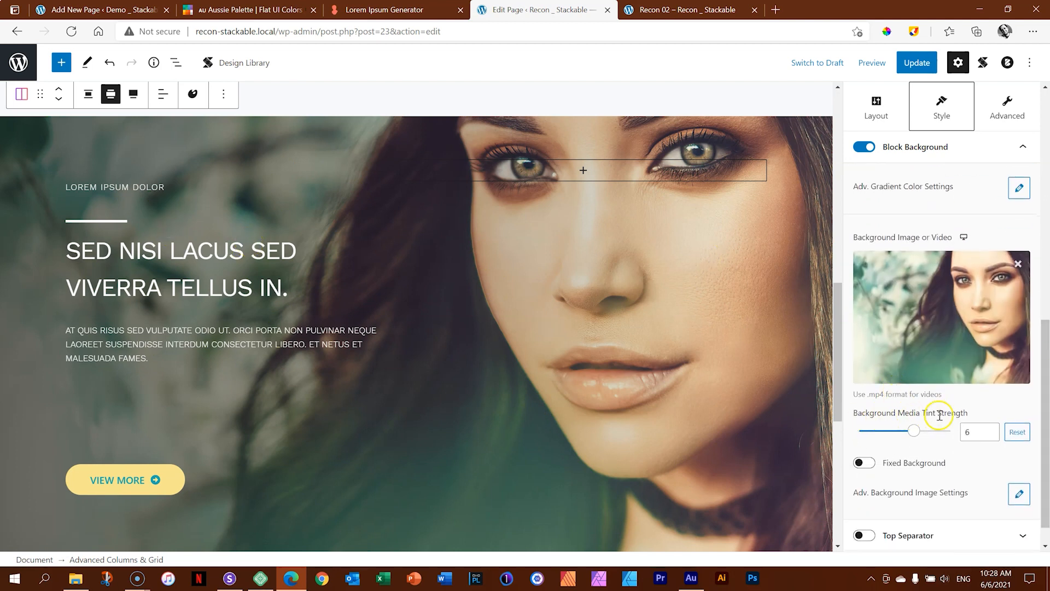
{"action": "left_click_drag", "start_coordinate": [918, 432], "coordinate": [990, 435]}
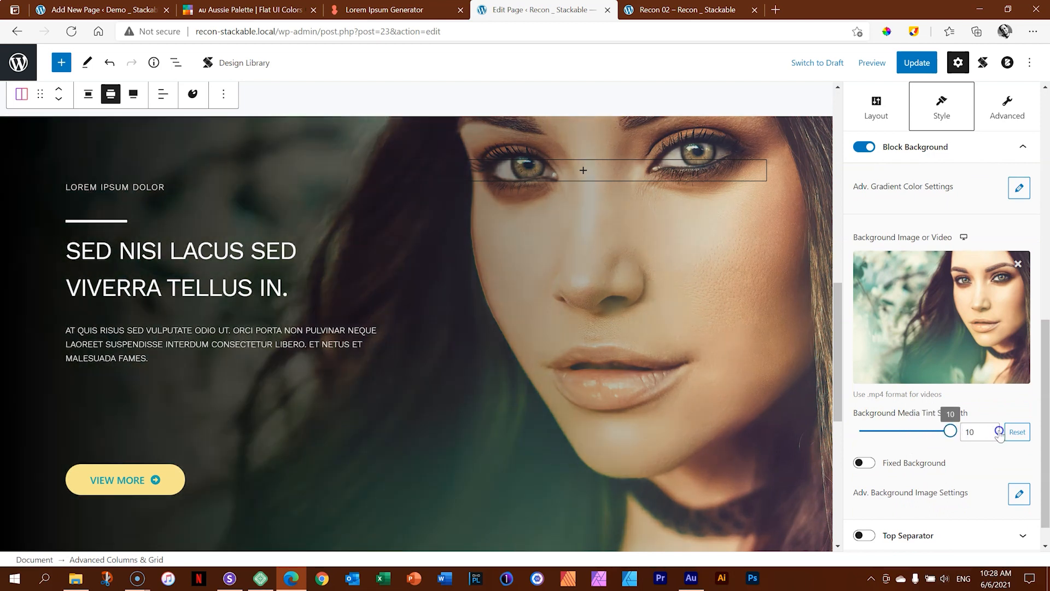
{"action": "left_click_drag", "start_coordinate": [1046, 395], "coordinate": [1046, 292]}
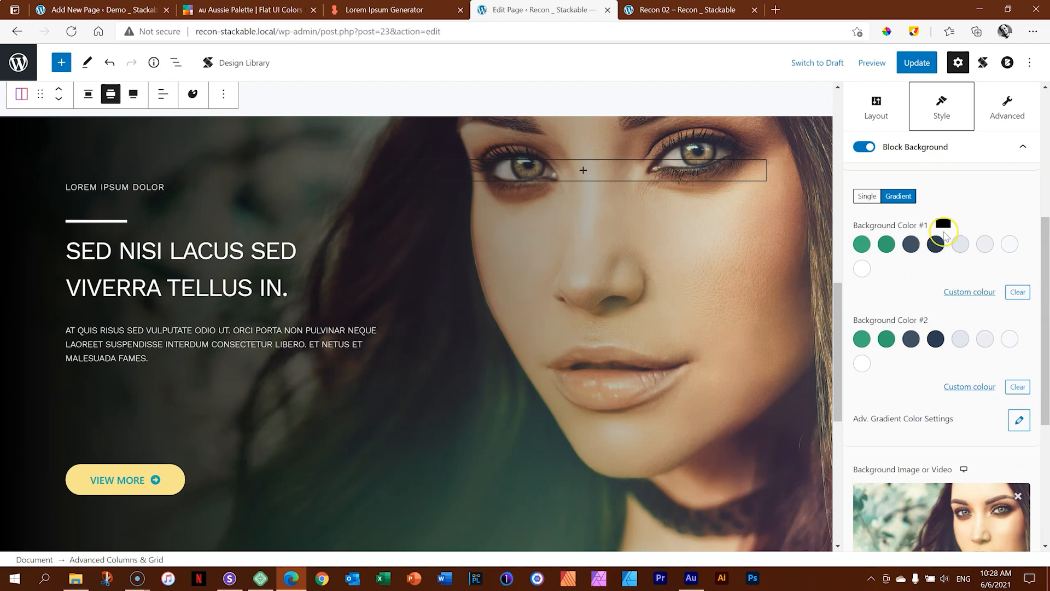
{"action": "left_click", "coordinate": [862, 362]}
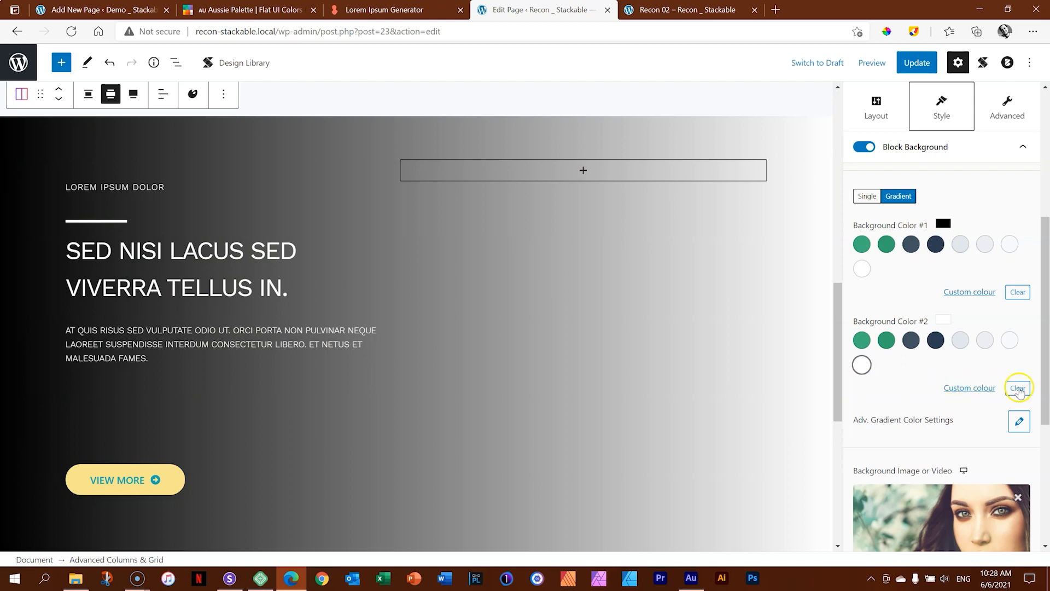
{"action": "left_click", "coordinate": [1018, 388]}
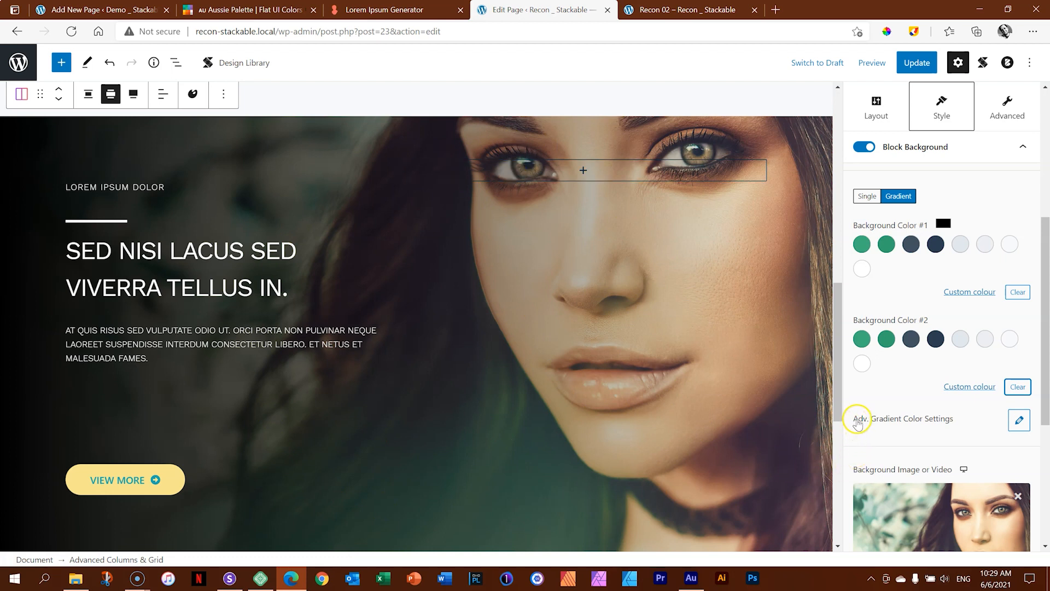
- Set Color 2 Location to 60 in the second section's advanced gradient settings, and update the page
{"action": "left_click", "coordinate": [1019, 424]}
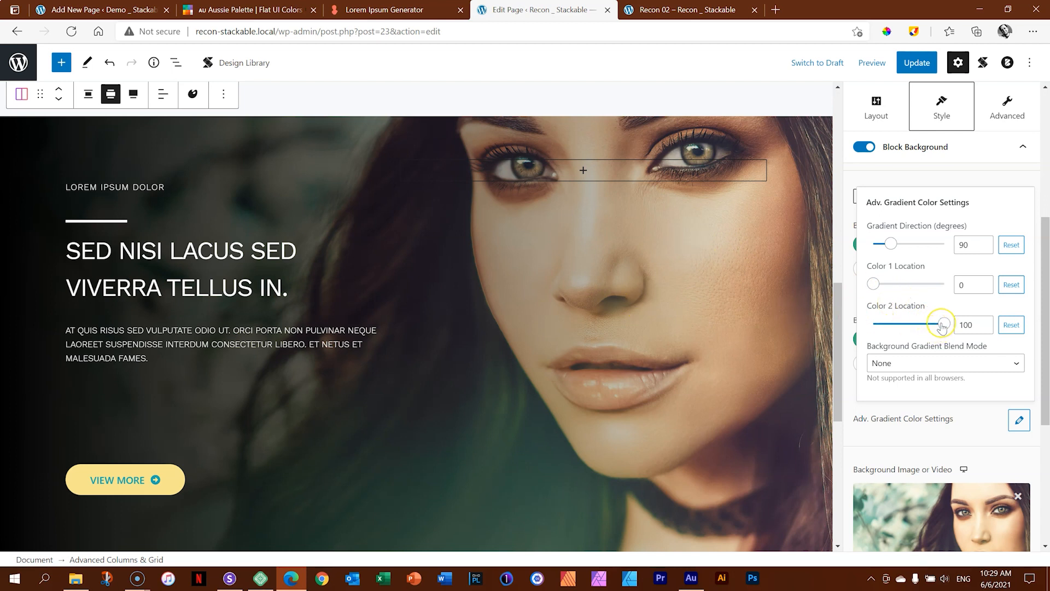
{"action": "left_click_drag", "start_coordinate": [943, 326], "coordinate": [909, 325]}
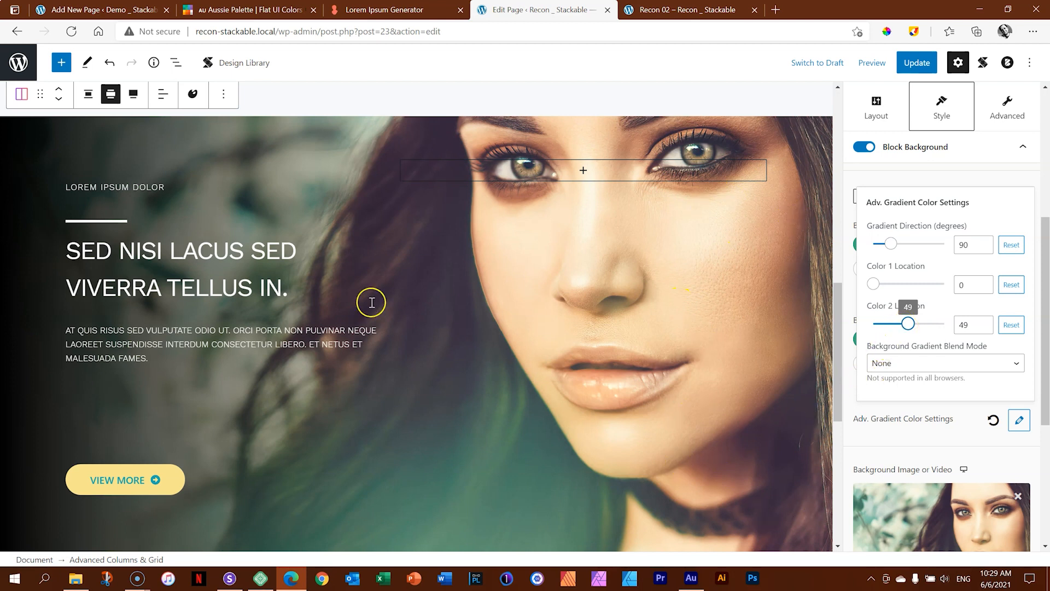
{"action": "left_click_drag", "start_coordinate": [909, 323], "coordinate": [886, 324]}
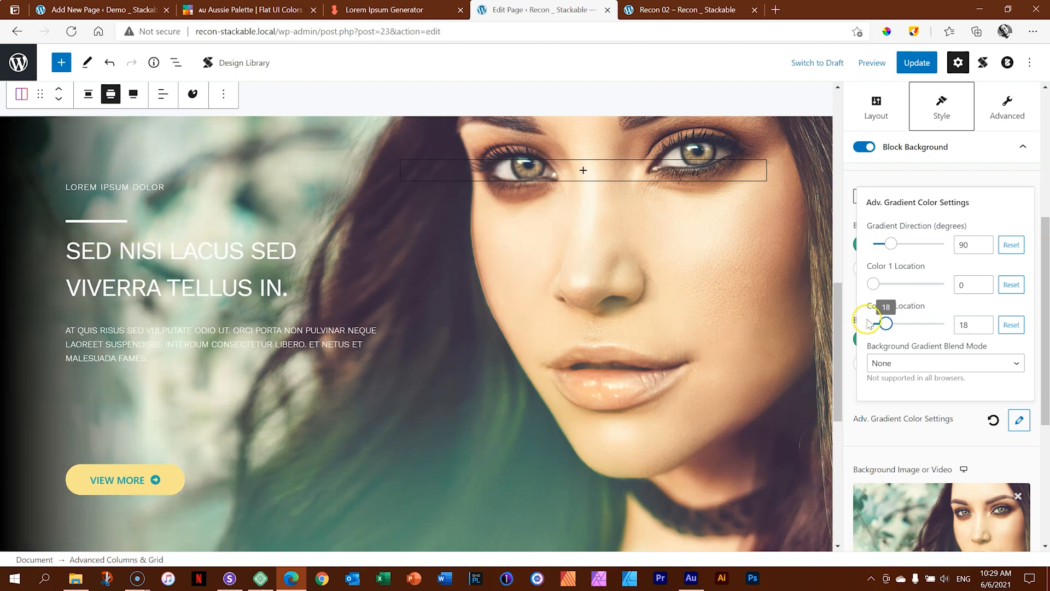
{"action": "left_click_drag", "start_coordinate": [885, 324], "coordinate": [917, 324]}
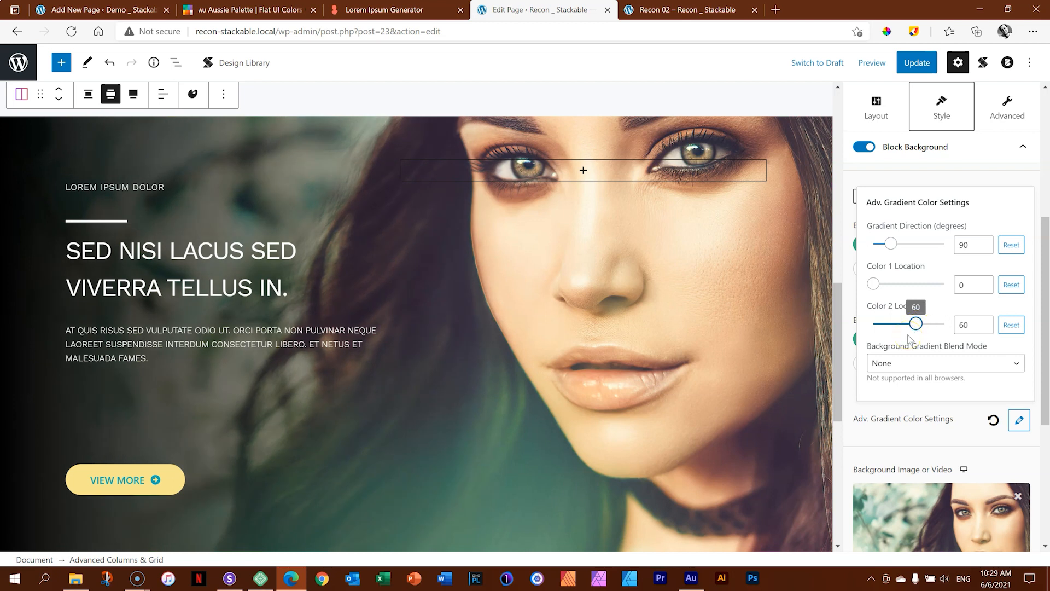
{"action": "left_click", "coordinate": [1019, 420]}
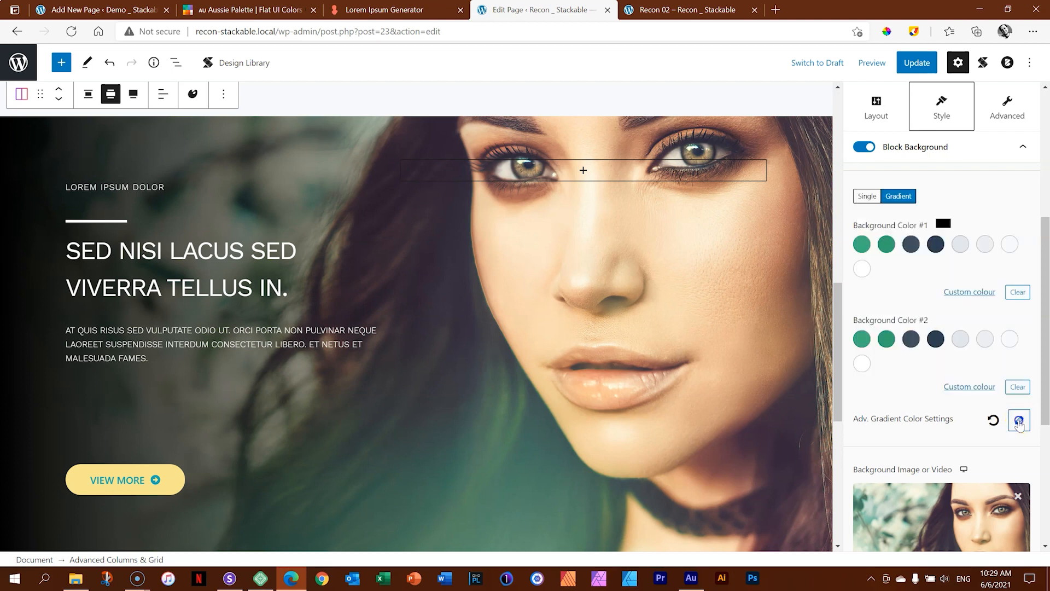
{"action": "left_click", "coordinate": [917, 65]}
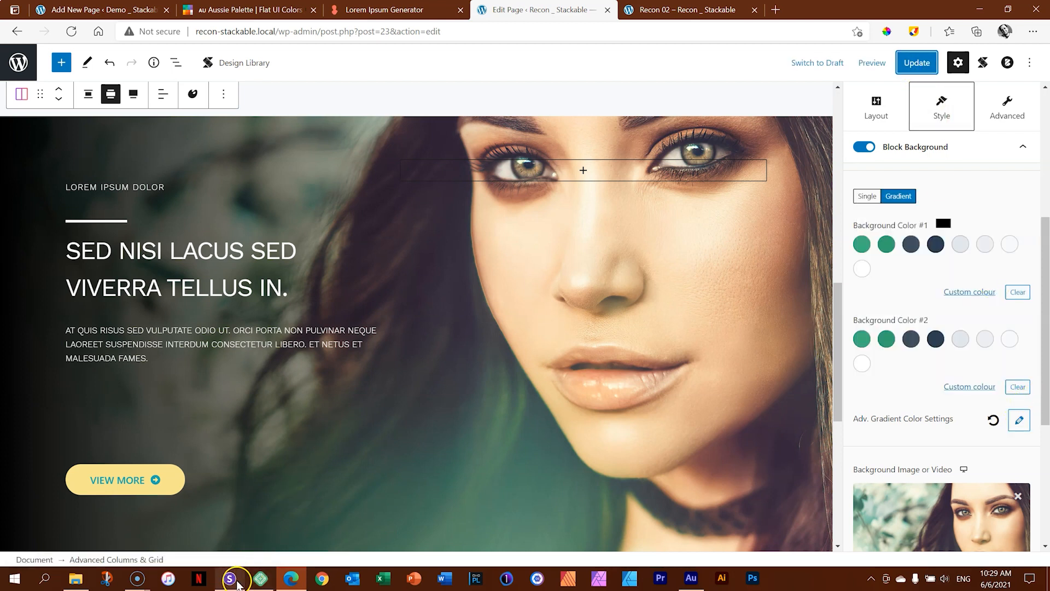
- Switch to Sizzy, reload the Recon 02 page, and examine the second section with the MacBook Air preview focused
{"action": "left_click", "coordinate": [229, 578]}
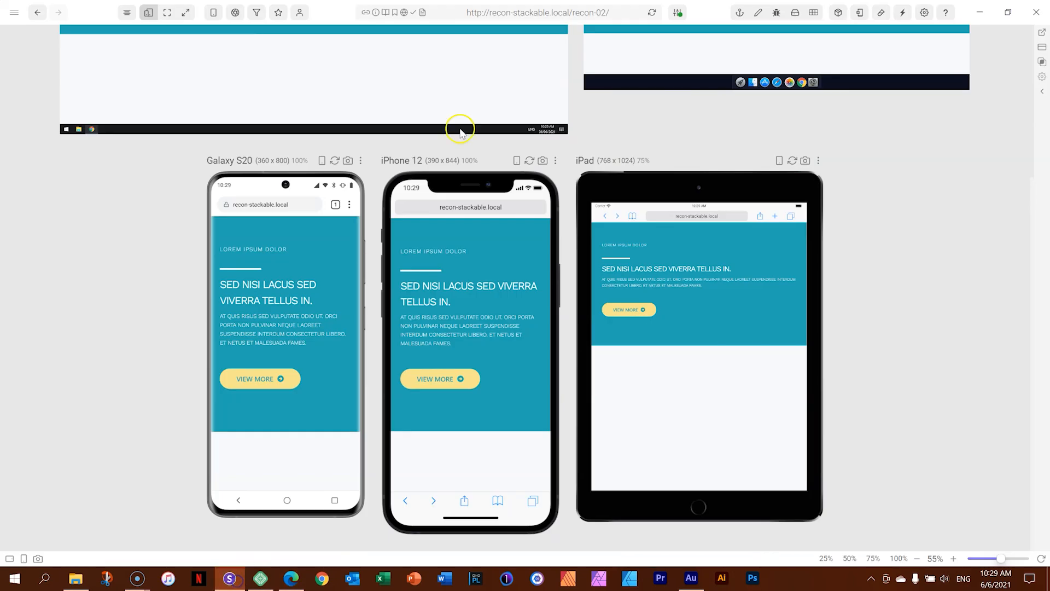
{"action": "left_click", "coordinate": [653, 13]}
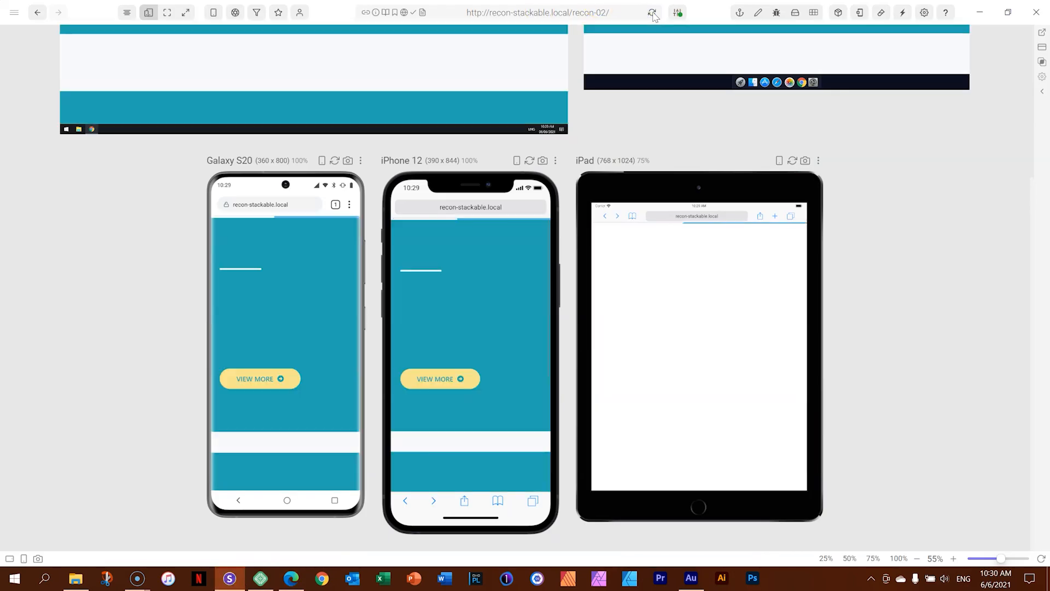
{"action": "scroll", "coordinate": [1018, 230], "scroll_direction": "up", "scroll_amount": 3}
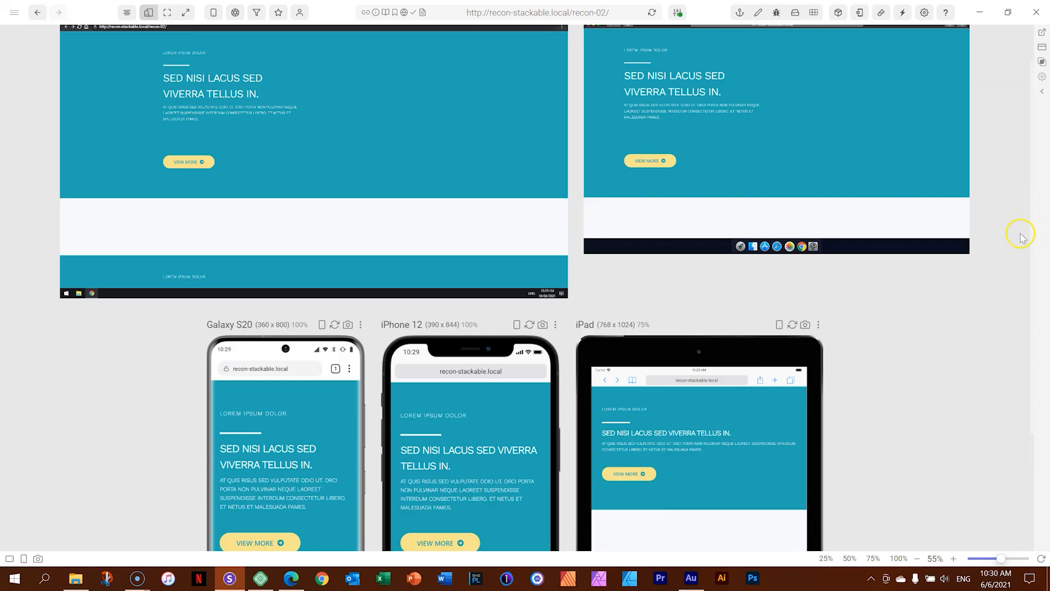
{"action": "scroll", "coordinate": [1021, 237], "scroll_direction": "up", "scroll_amount": 1}
{"action": "left_click", "coordinate": [967, 51]}
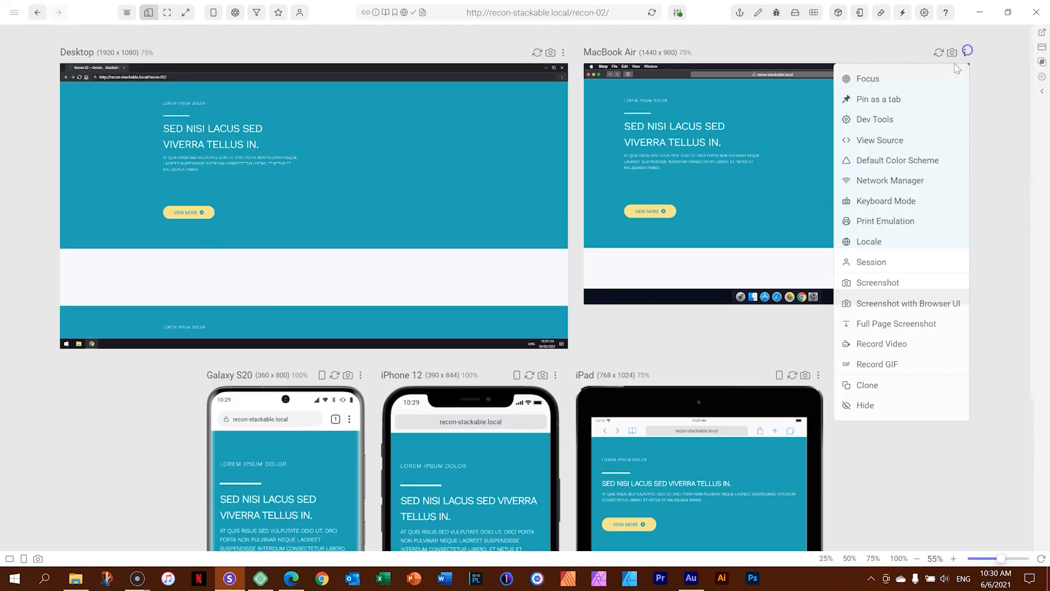
{"action": "left_click", "coordinate": [887, 78]}
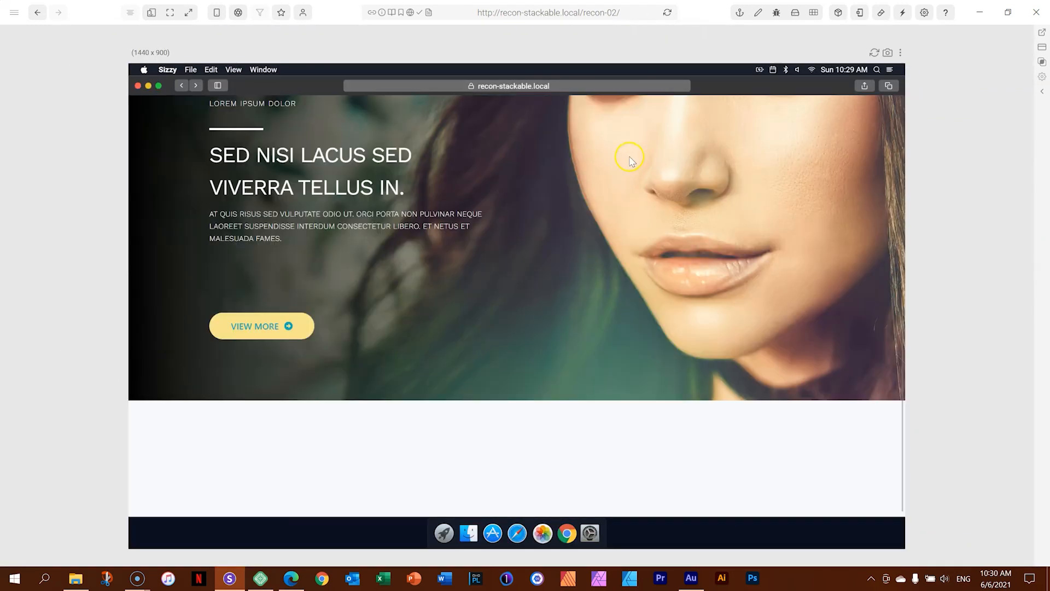
{"action": "scroll", "coordinate": [630, 160], "scroll_direction": "up", "scroll_amount": 3}
{"action": "scroll", "coordinate": [630, 160], "scroll_direction": "down", "scroll_amount": 2}
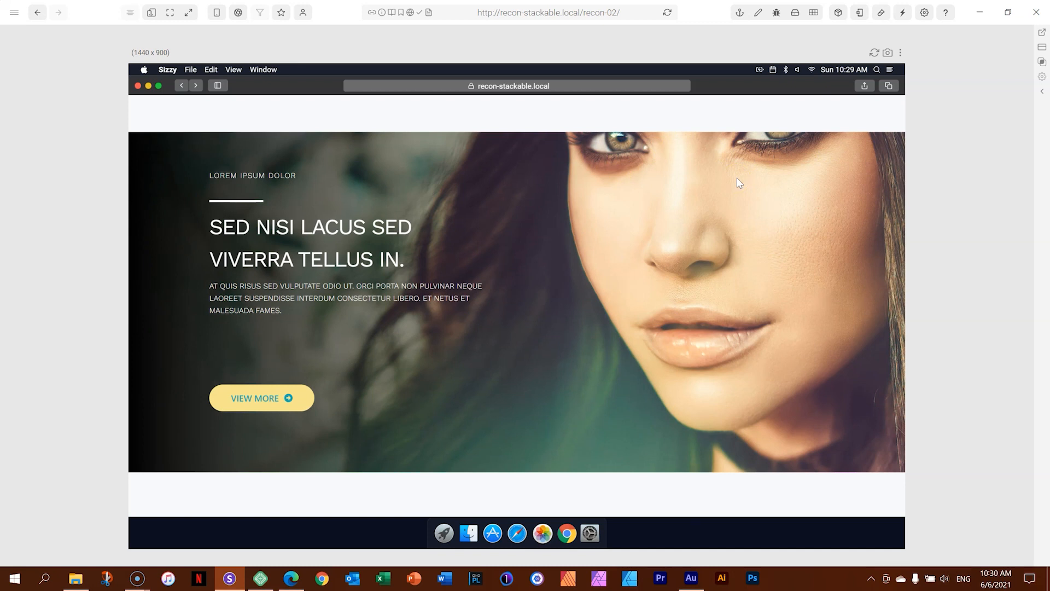
- Switch back to the WordPress editor, set the second section's desktop background image position to Top Right, and update the page
{"action": "left_click", "coordinate": [291, 578]}
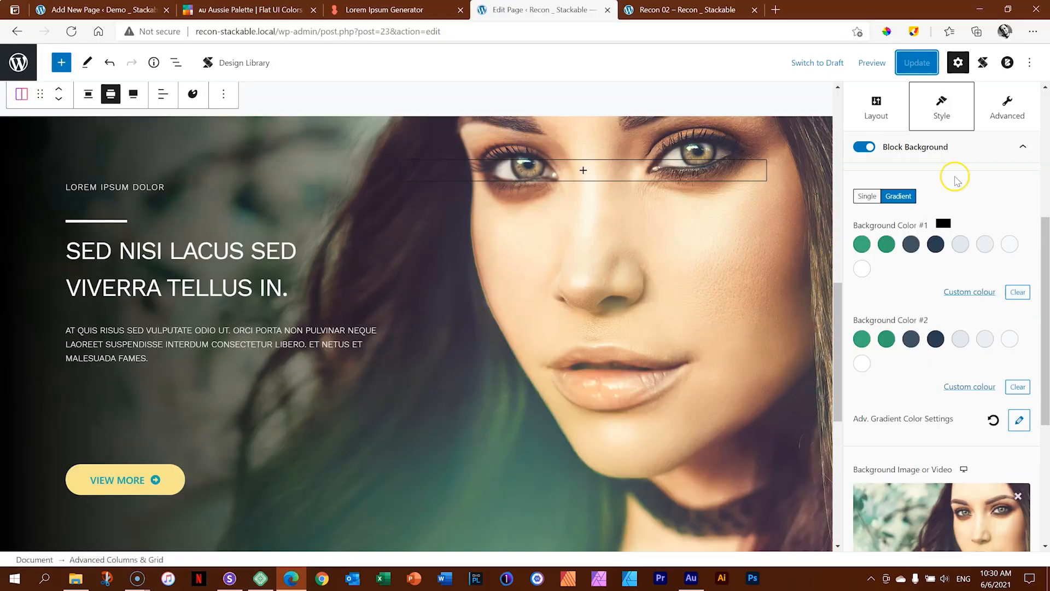
{"action": "left_click_drag", "start_coordinate": [1041, 316], "coordinate": [1044, 427]}
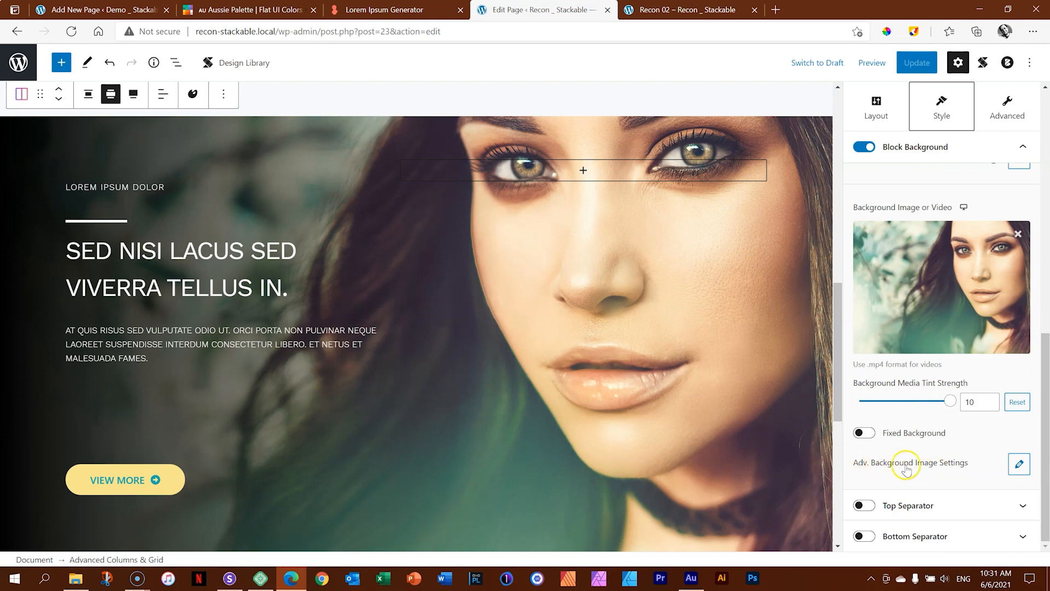
{"action": "left_click", "coordinate": [1019, 463]}
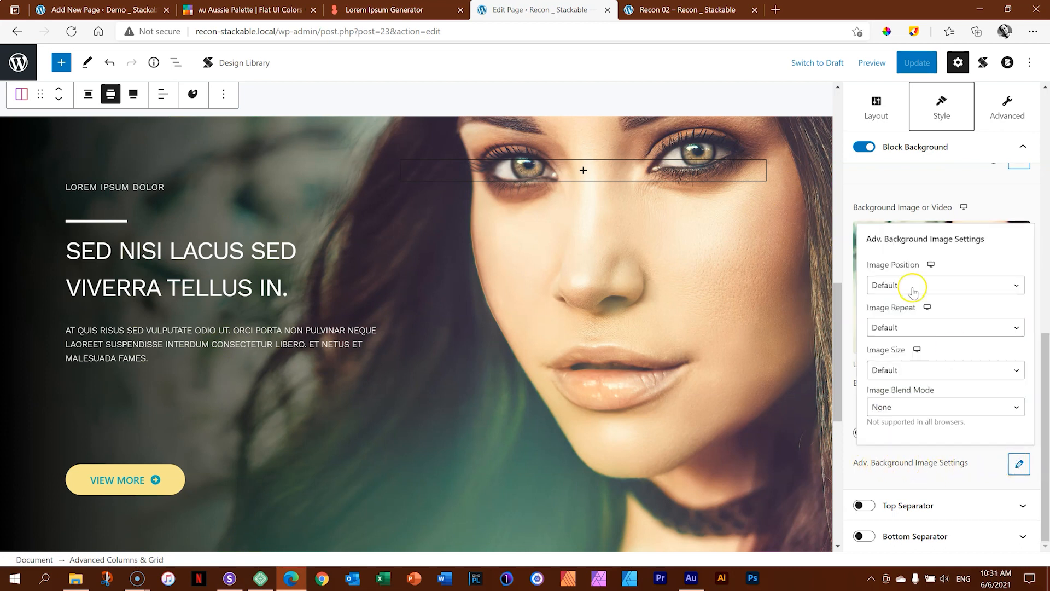
{"action": "mouse_move", "coordinate": [931, 267]}
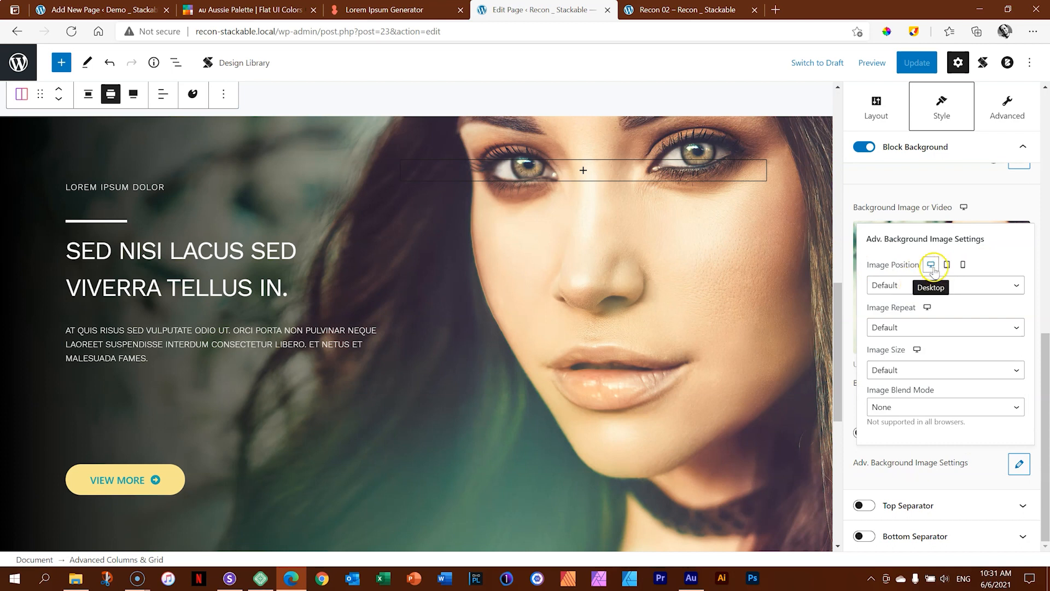
{"action": "left_click", "coordinate": [937, 286]}
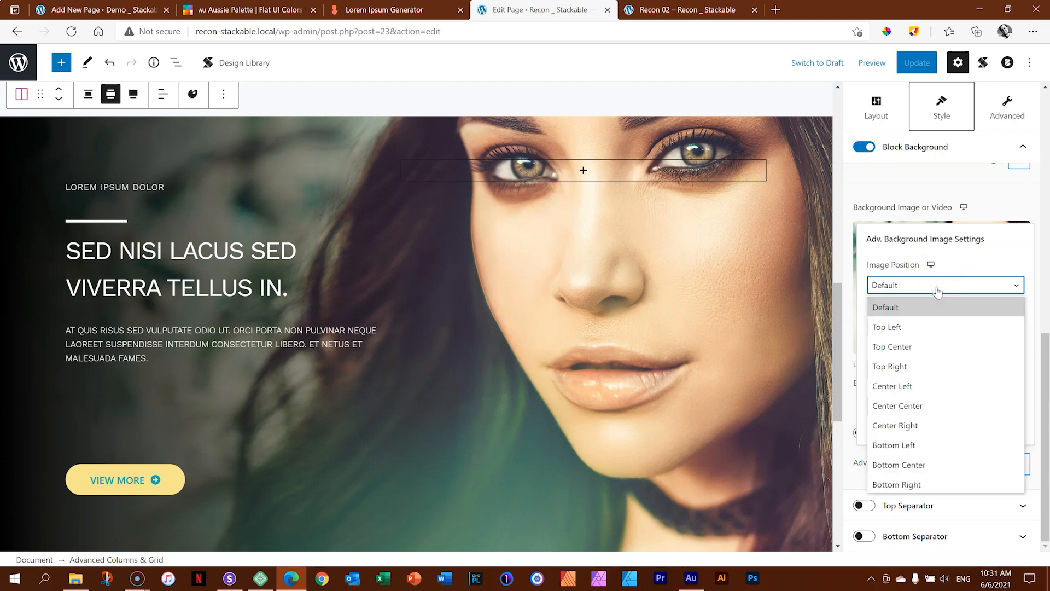
{"action": "left_click", "coordinate": [920, 368]}
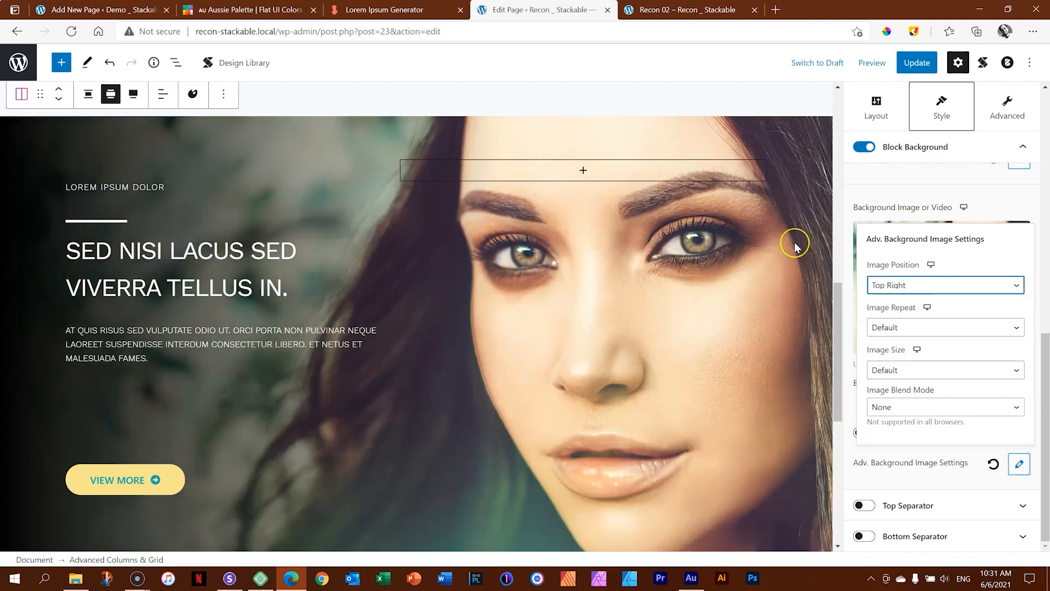
{"action": "left_click", "coordinate": [924, 64]}
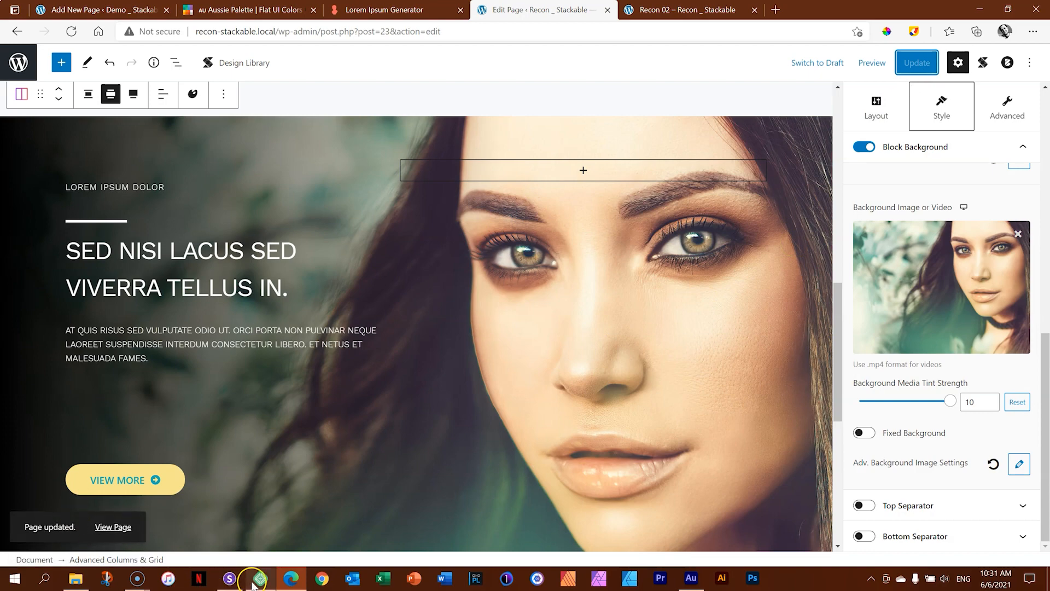
- Reload the page in Sizzy and compare the second section across the desktop, phone and iPad previews
{"action": "left_click", "coordinate": [233, 579]}
{"action": "left_click", "coordinate": [669, 12]}
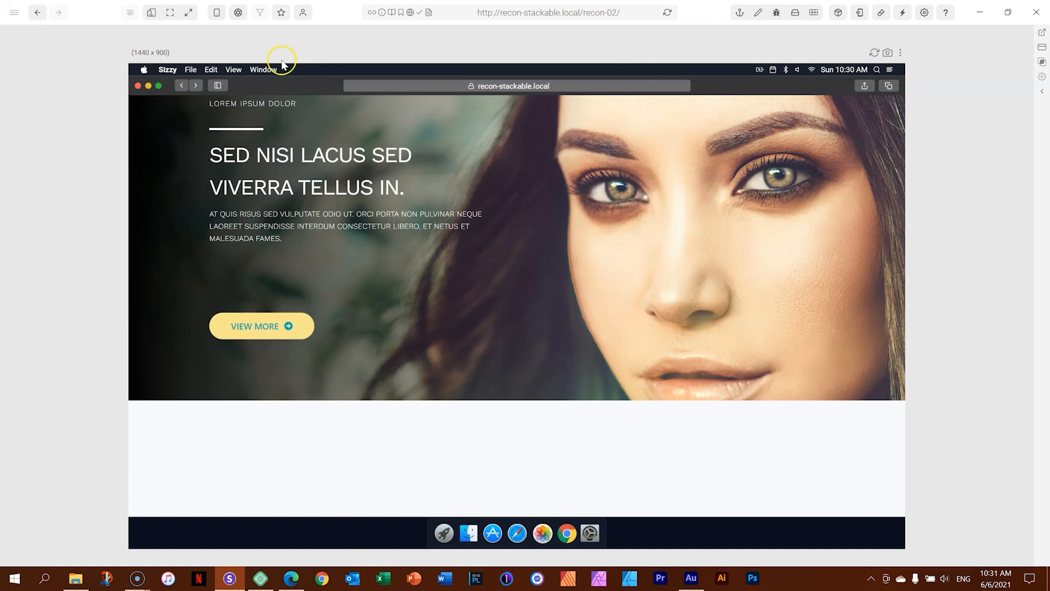
{"action": "left_click", "coordinate": [152, 12]}
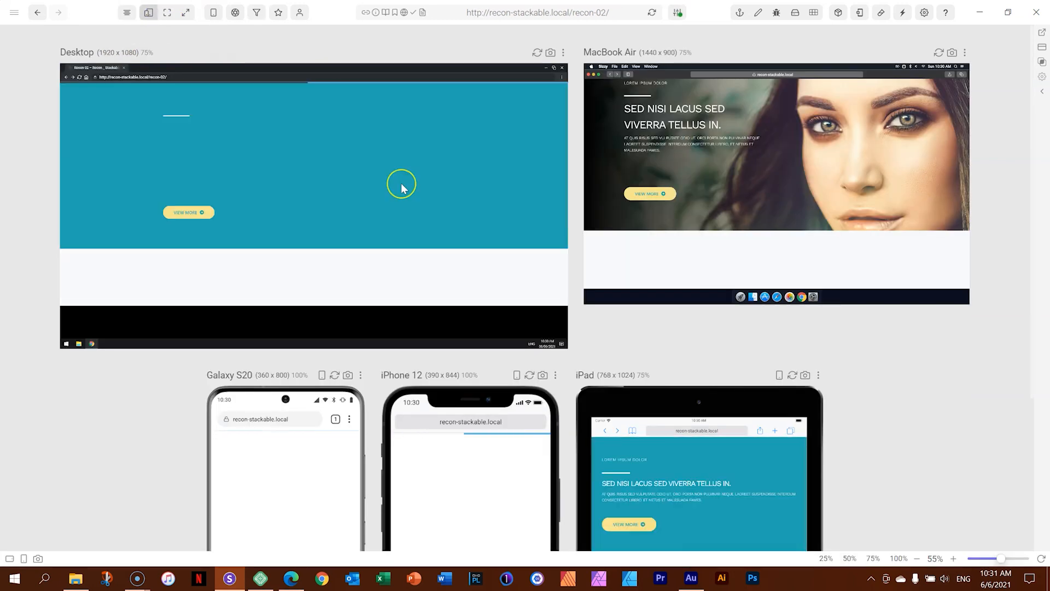
{"action": "scroll", "coordinate": [402, 183], "scroll_direction": "down", "scroll_amount": 4}
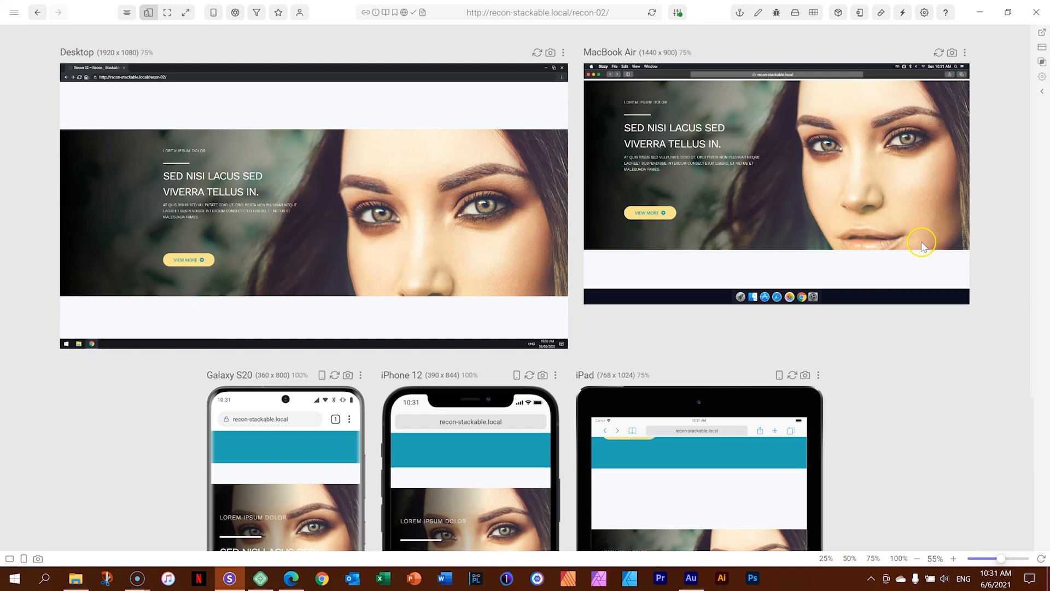
{"action": "scroll", "coordinate": [921, 245], "scroll_direction": "down", "scroll_amount": 1}
{"action": "scroll", "coordinate": [1001, 244], "scroll_direction": "down", "scroll_amount": 4}
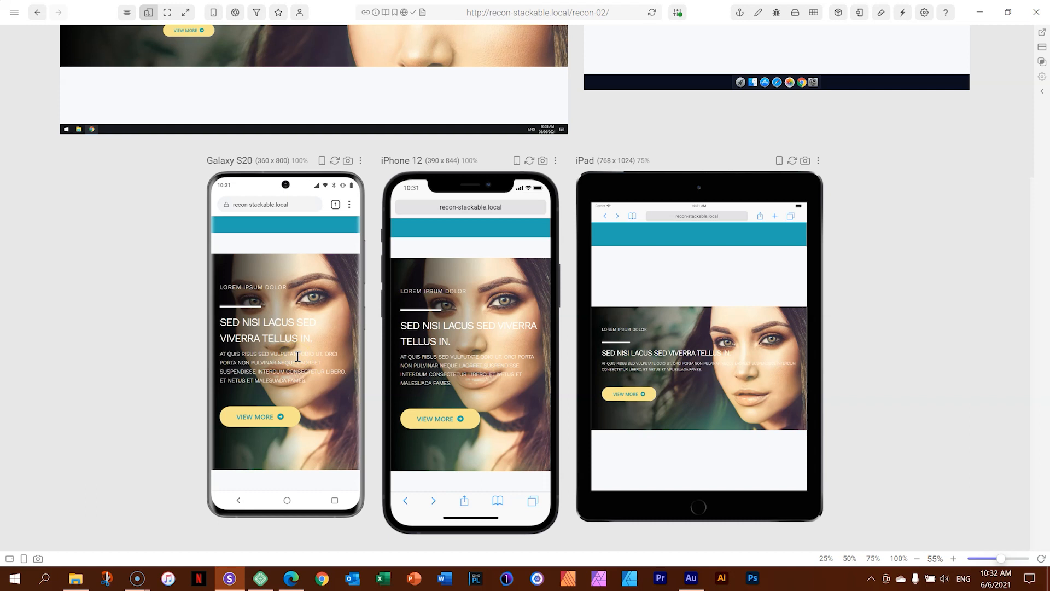
- Switch to the WordPress editor, review the second section's advanced gradient color settings, and recheck the phone previews in Sizzy
{"action": "left_click", "coordinate": [291, 578]}
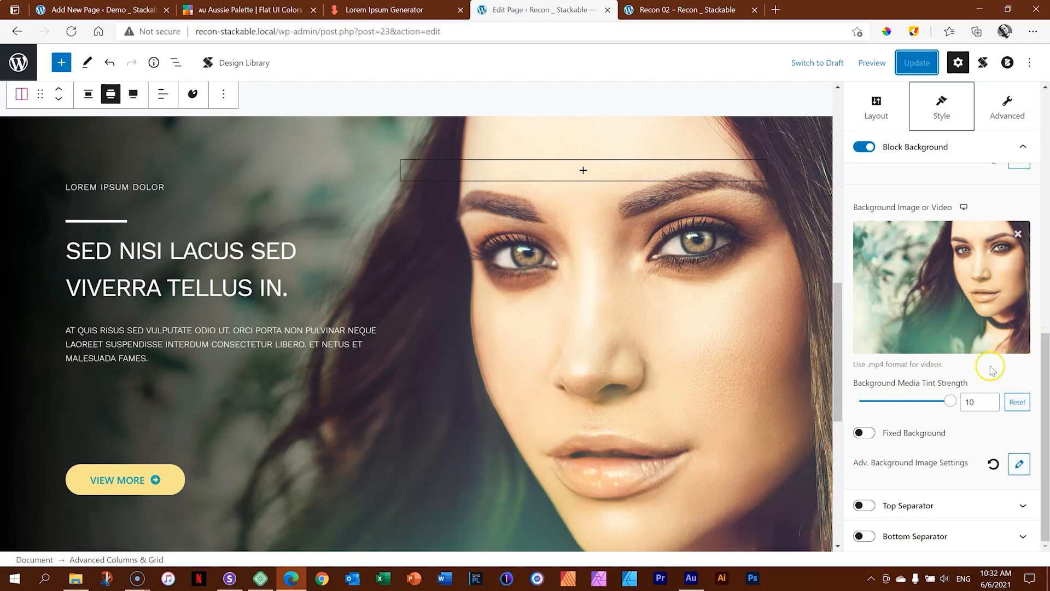
{"action": "left_click_drag", "start_coordinate": [1045, 386], "coordinate": [1046, 304]}
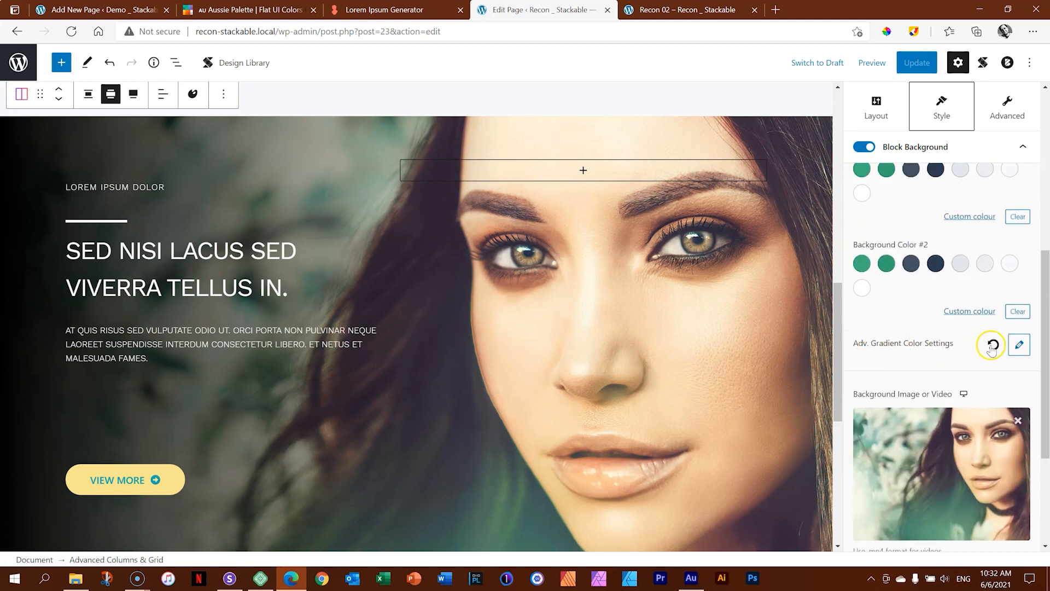
{"action": "left_click", "coordinate": [1017, 349]}
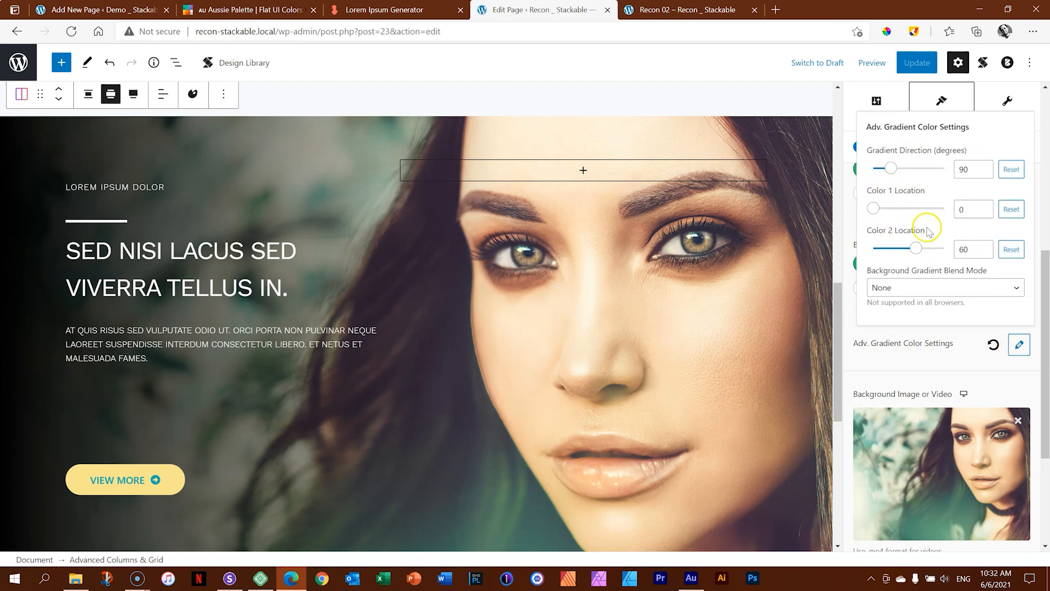
{"action": "left_click", "coordinate": [1021, 346]}
{"action": "scroll", "coordinate": [1045, 349], "scroll_direction": "up", "scroll_amount": 2}
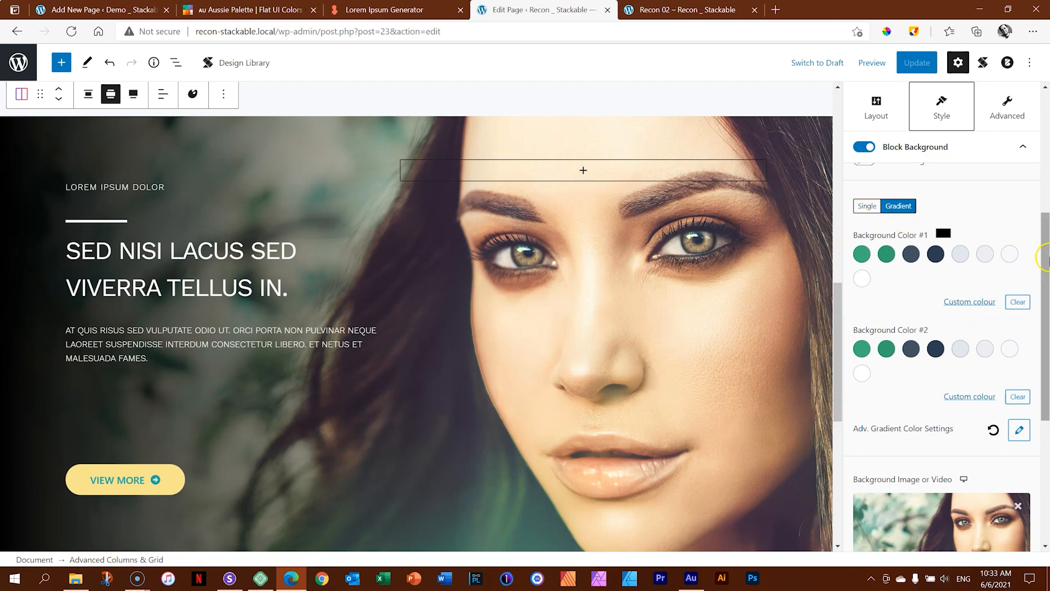
{"action": "scroll", "coordinate": [1046, 273], "scroll_direction": "down", "scroll_amount": 3}
{"action": "left_click_drag", "start_coordinate": [1046, 311], "coordinate": [1047, 354]}
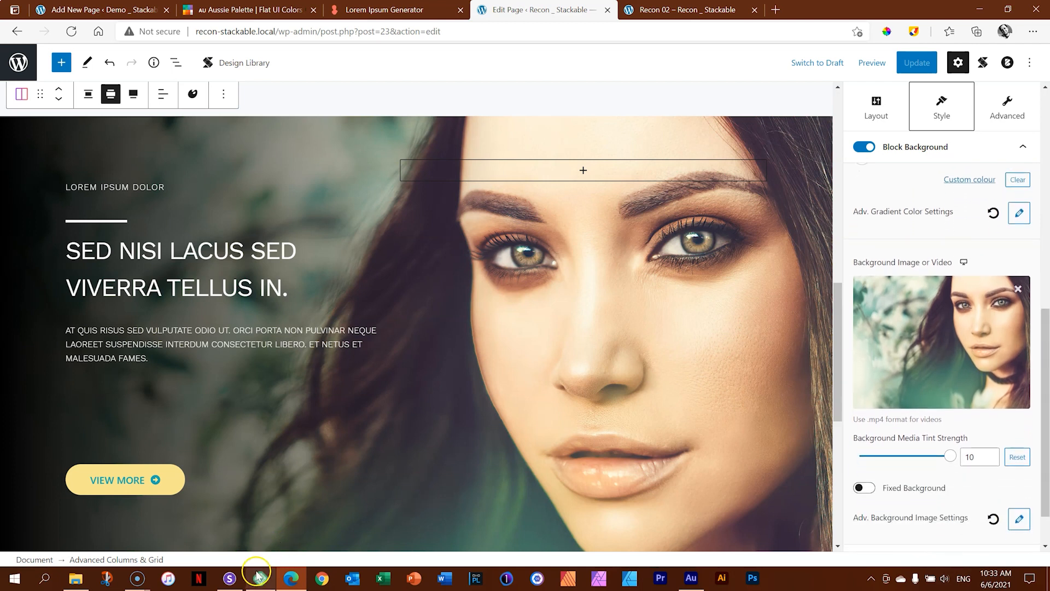
{"action": "left_click", "coordinate": [229, 578]}
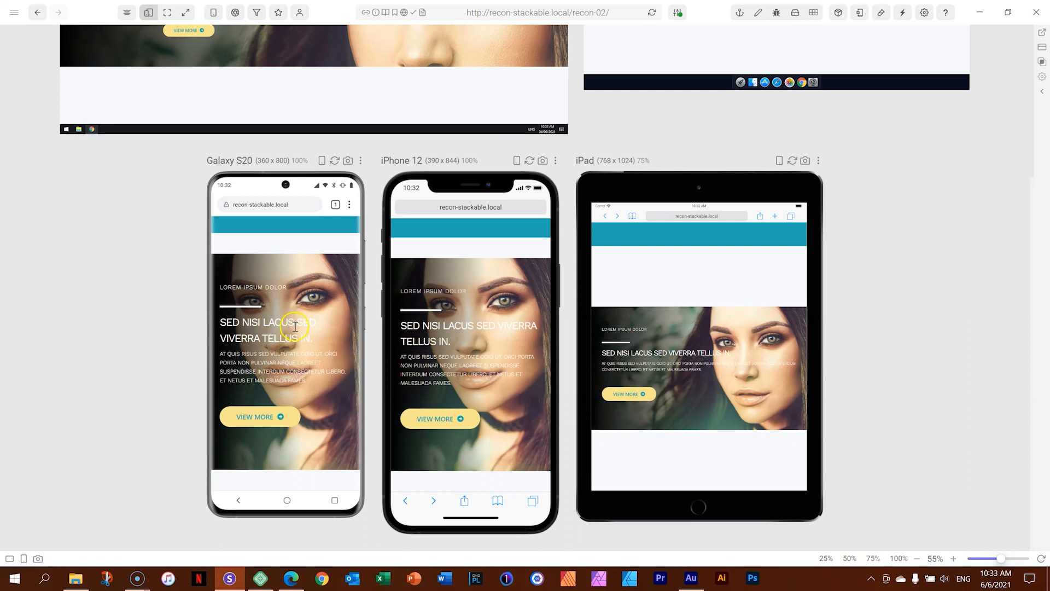
- Switch back to the WordPress editor and open the mobile image position setting in the second section's advanced background image settings
{"action": "left_click", "coordinate": [301, 585]}
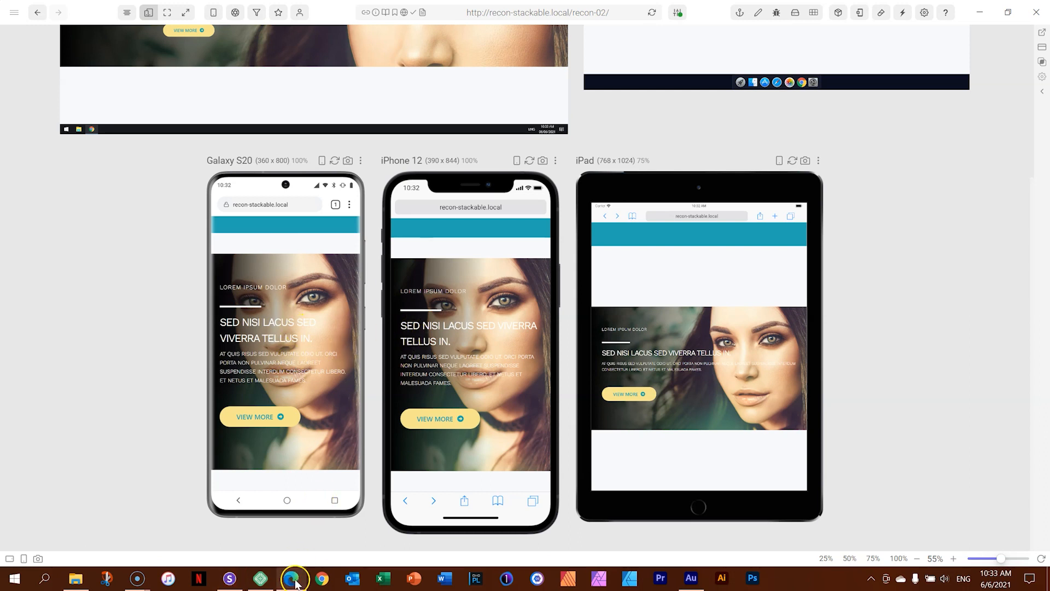
{"action": "scroll", "coordinate": [897, 467], "scroll_direction": "down", "scroll_amount": 1}
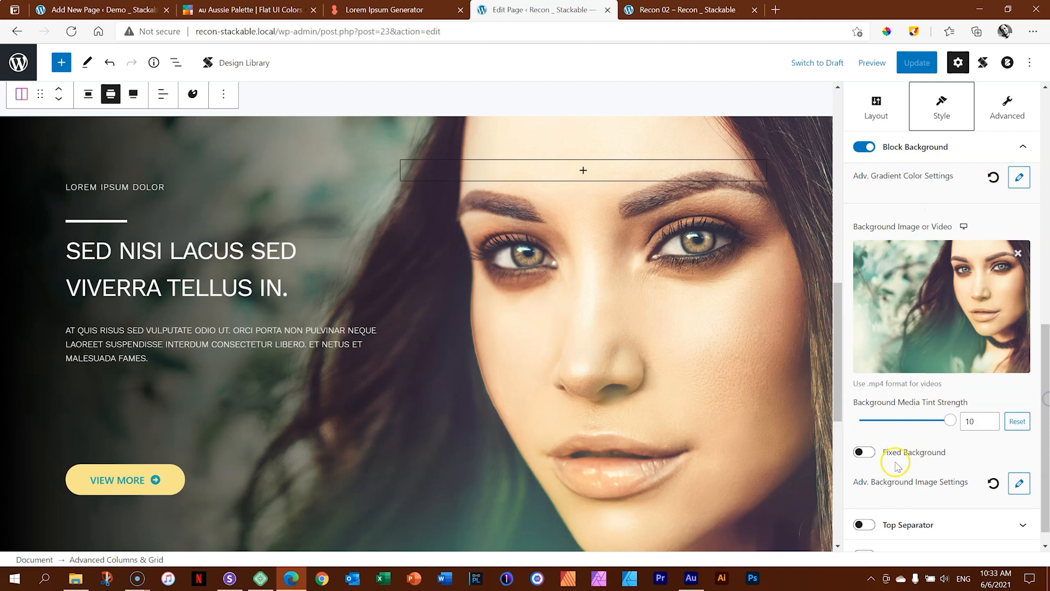
{"action": "left_click", "coordinate": [1021, 487]}
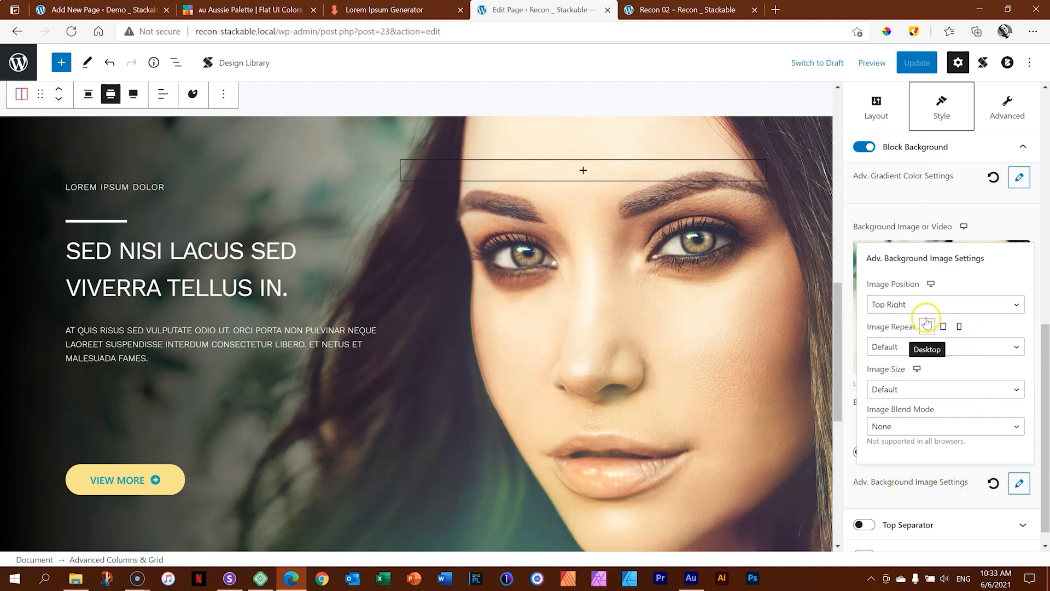
{"action": "mouse_move", "coordinate": [931, 289]}
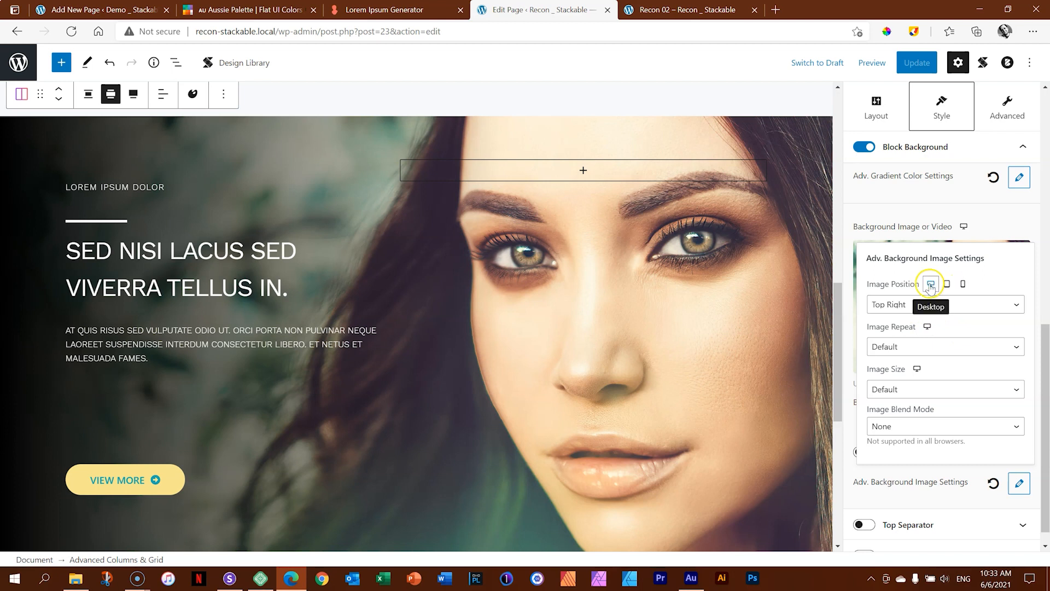
{"action": "left_click", "coordinate": [963, 284]}
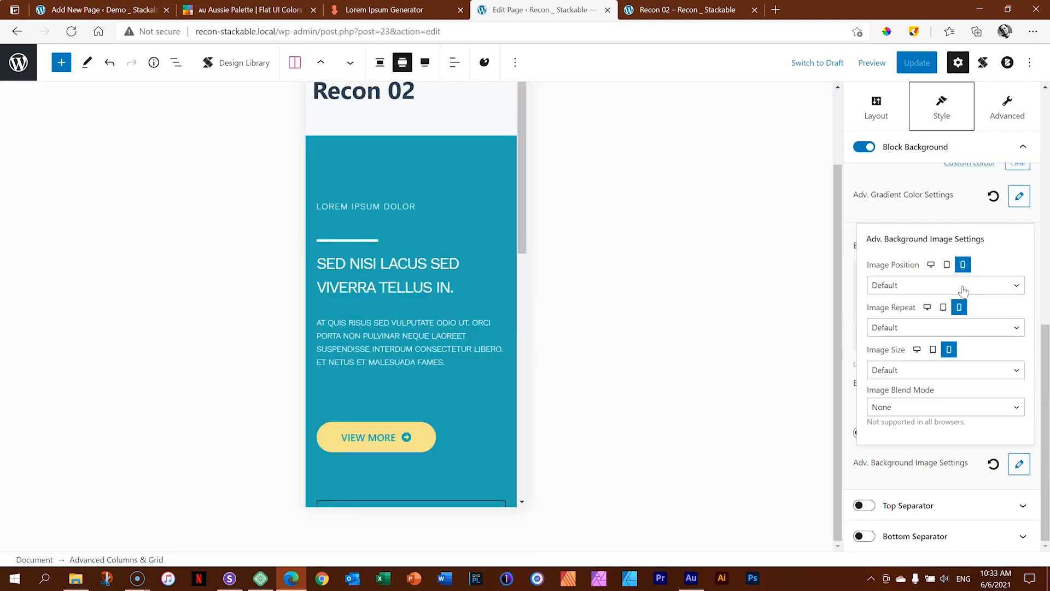
{"action": "scroll", "coordinate": [428, 252], "scroll_direction": "down", "scroll_amount": 8}
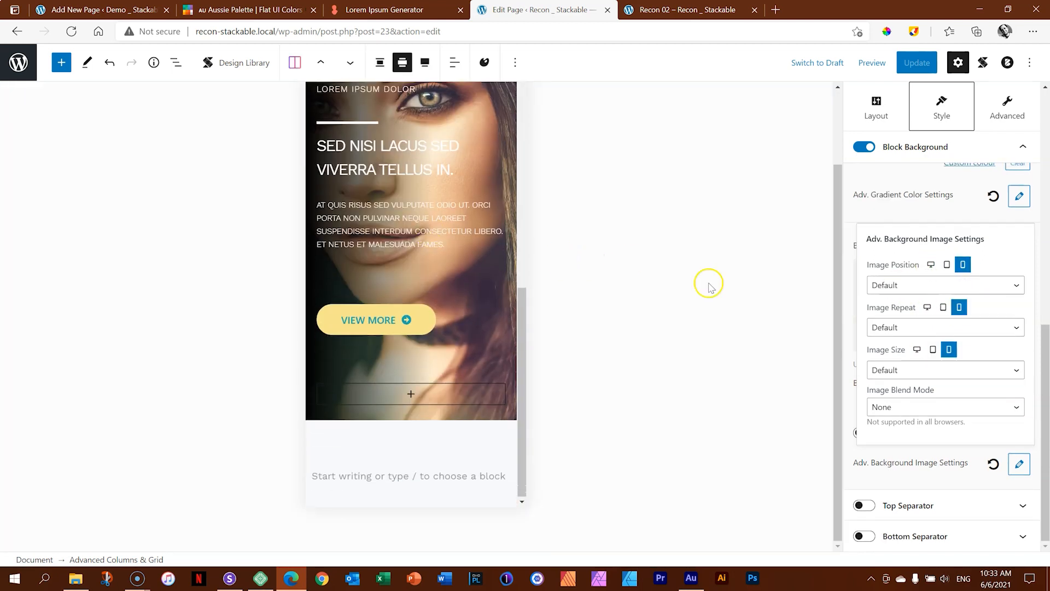
- Try Center Right and Center Left as the second section's mobile background image position
{"action": "left_click", "coordinate": [915, 286]}
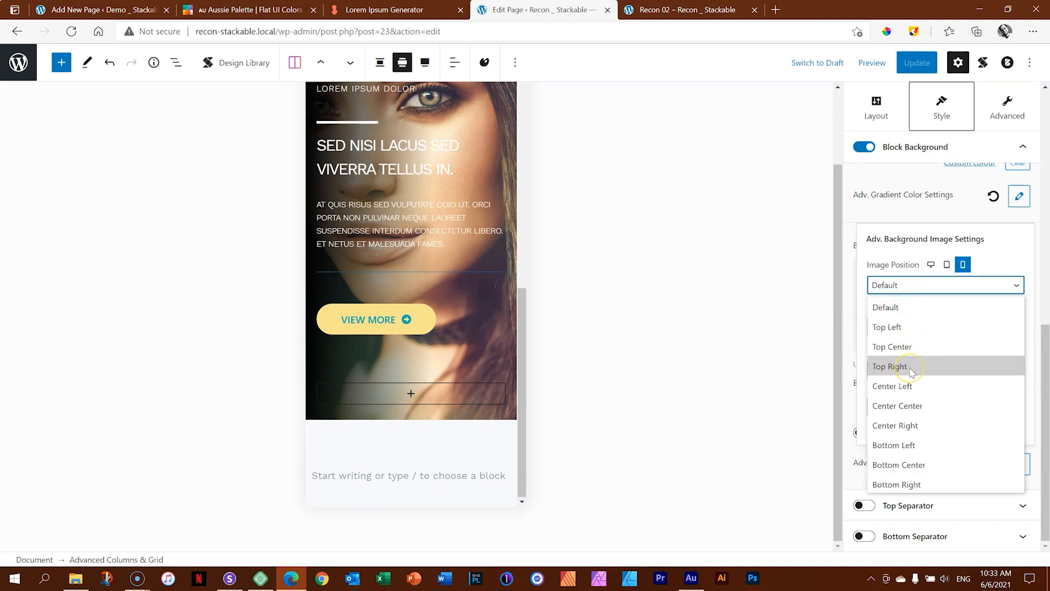
{"action": "left_click", "coordinate": [905, 425]}
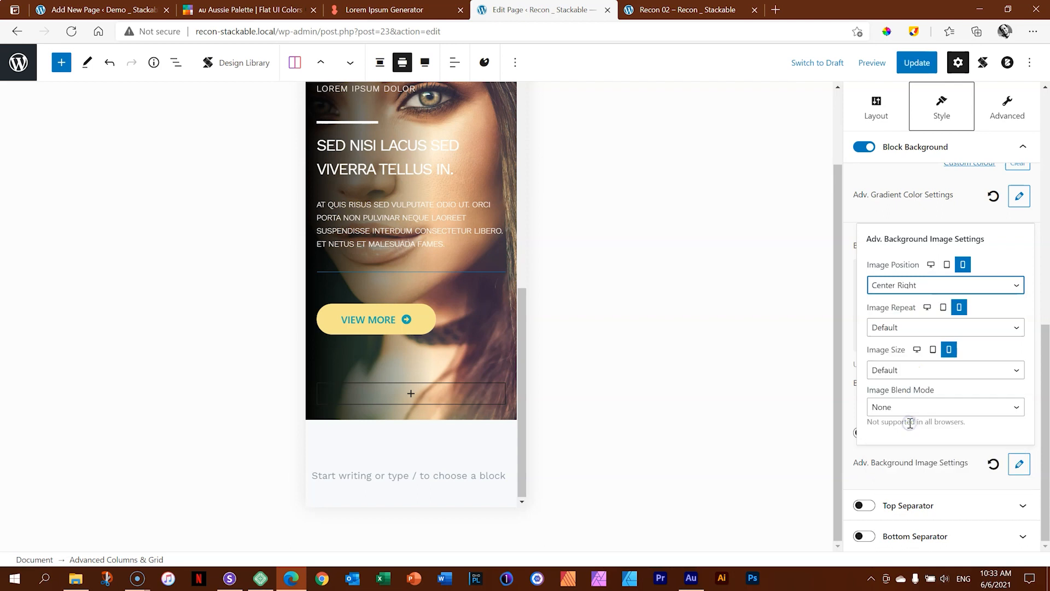
{"action": "left_click", "coordinate": [919, 285]}
{"action": "left_click", "coordinate": [916, 385]}
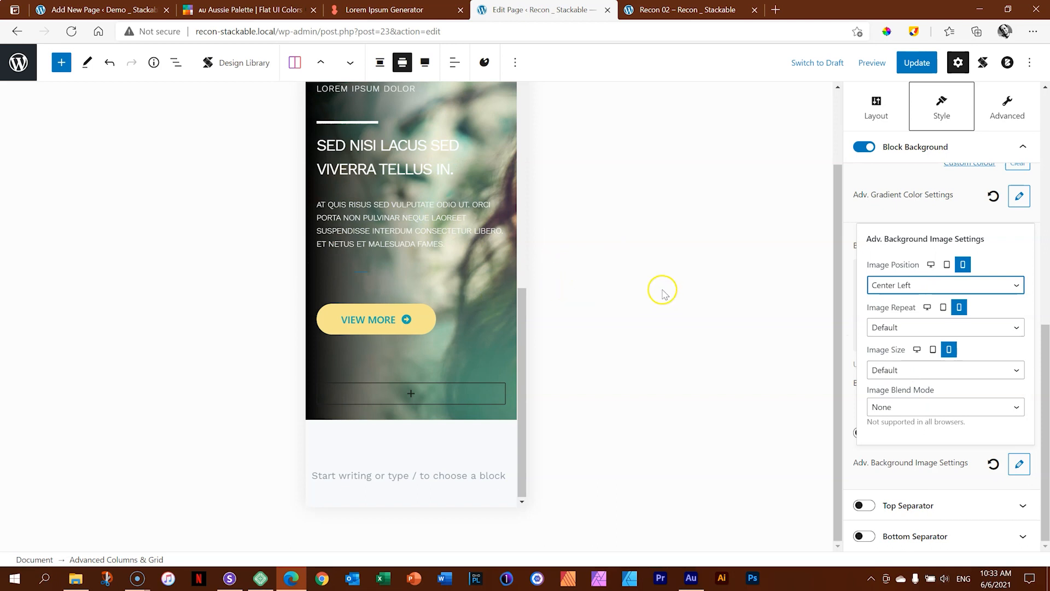
- Set the second section's mobile background image position to Center Center and update the page
{"action": "left_click", "coordinate": [897, 286]}
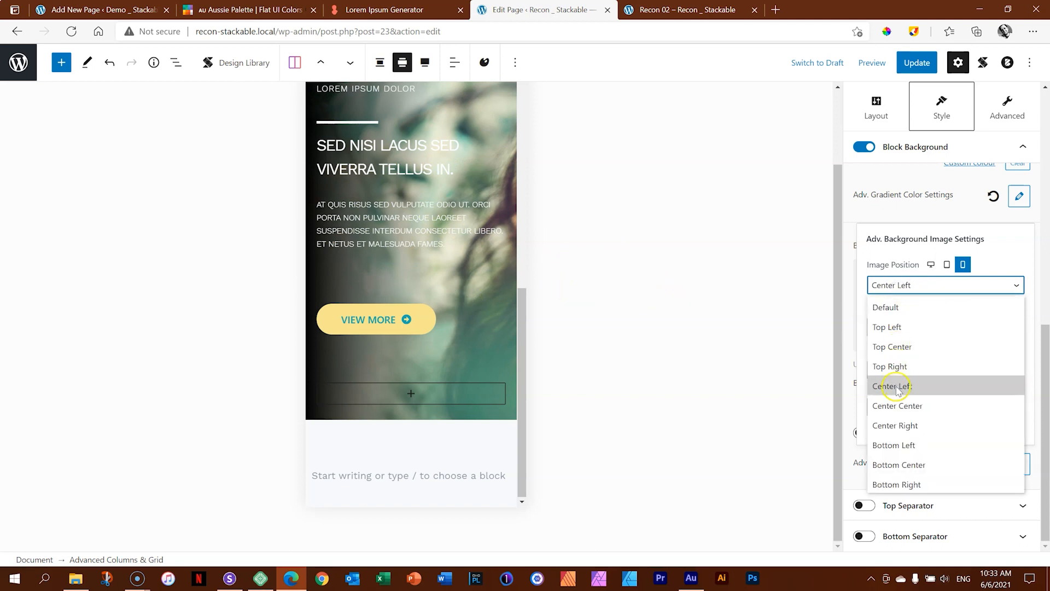
{"action": "left_click", "coordinate": [896, 405]}
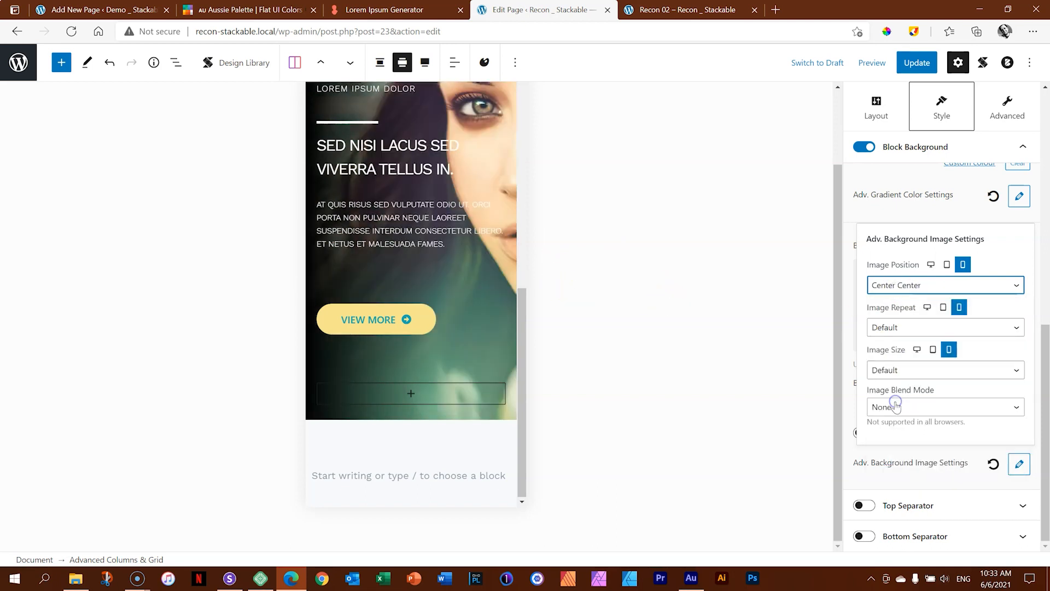
{"action": "left_click", "coordinate": [913, 69]}
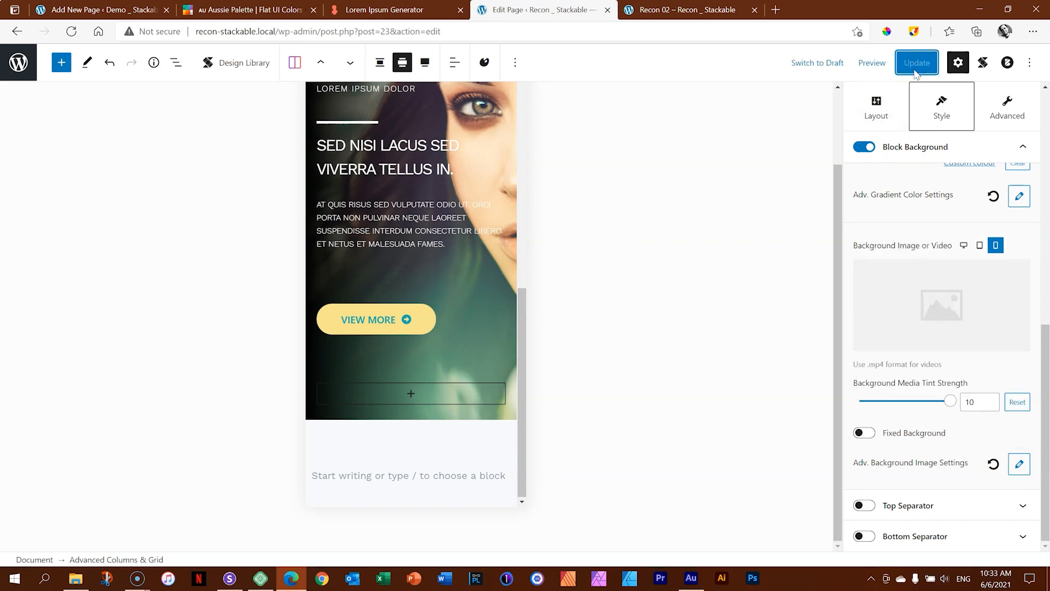
- Switch to Sizzy, reload the Recon 02 page, and compare the second section across the desktop, phone and iPad previews
{"action": "left_click", "coordinate": [223, 582]}
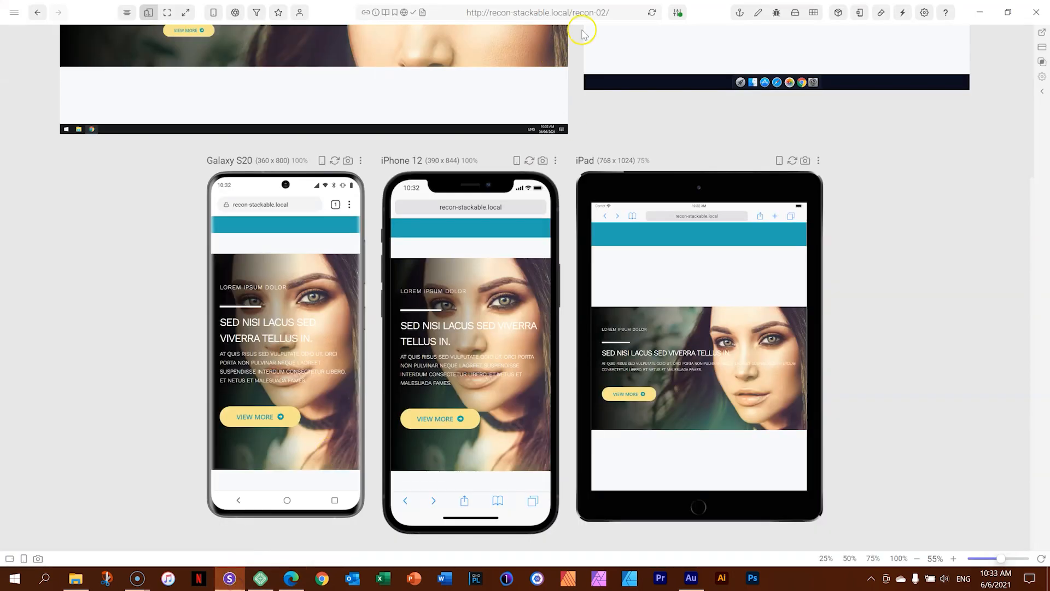
{"action": "left_click", "coordinate": [654, 13]}
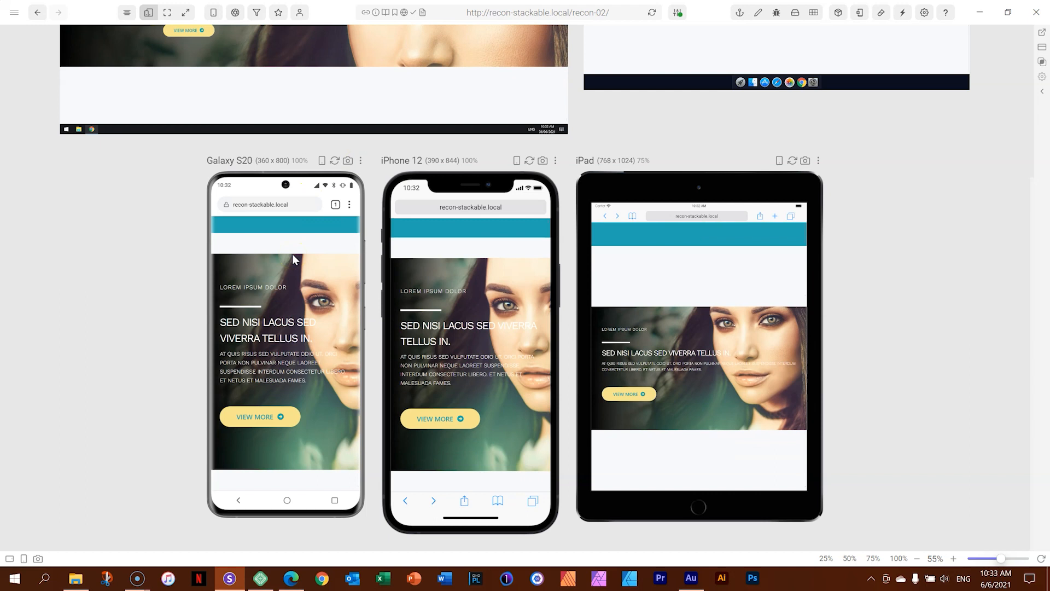
{"action": "scroll", "coordinate": [449, 148], "scroll_direction": "up", "scroll_amount": 3}
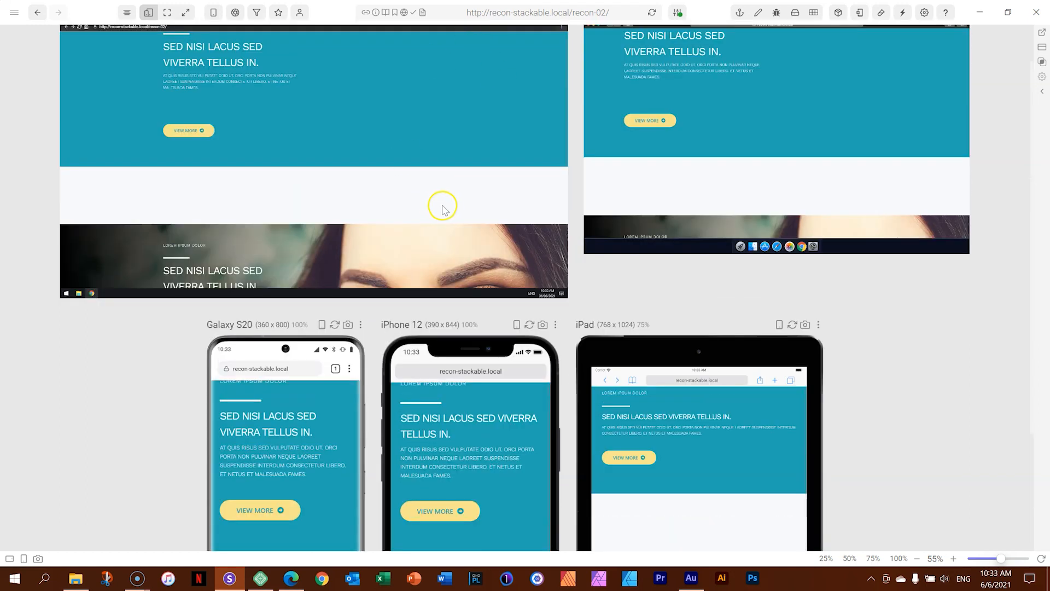
{"action": "scroll", "coordinate": [228, 364], "scroll_direction": "down", "scroll_amount": 1}
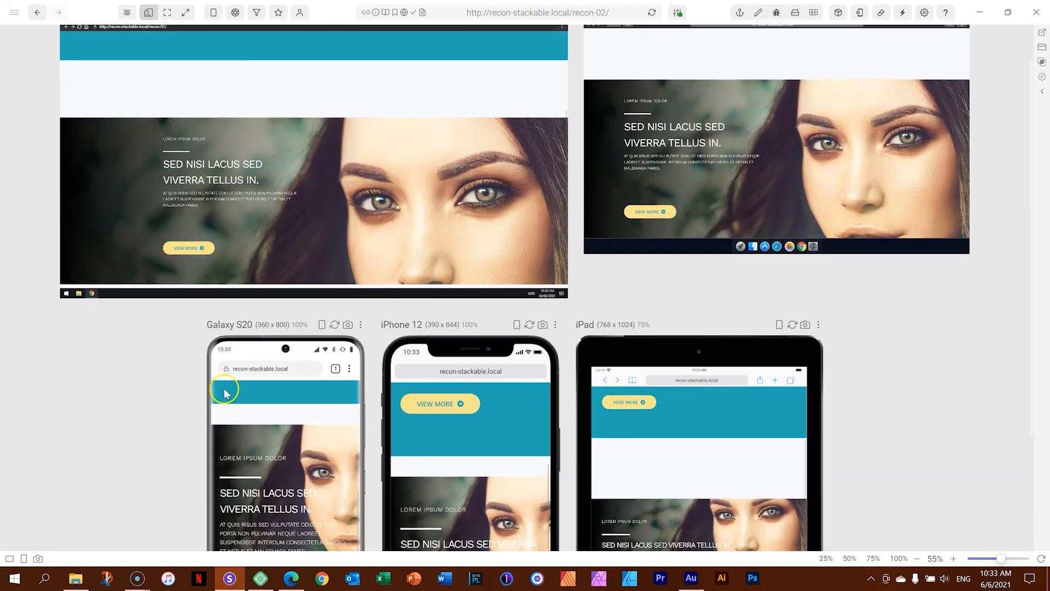
{"action": "scroll", "coordinate": [162, 401], "scroll_direction": "down", "scroll_amount": 3}
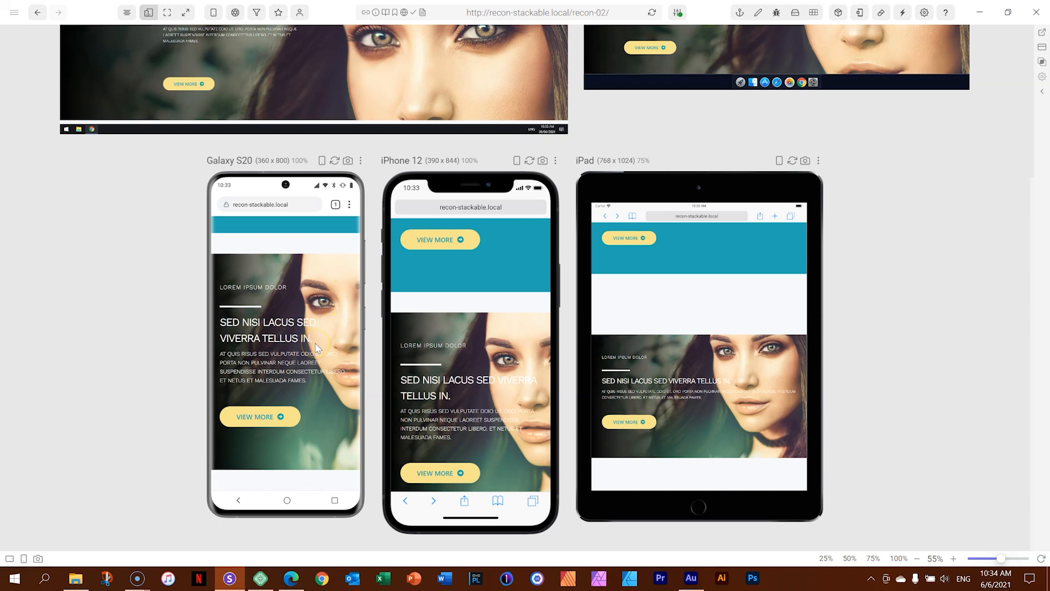
- Switch back to the WordPress editor, set the mobile right padding of the second section's first Advanced Column to 25%, and update the page
{"action": "left_click", "coordinate": [295, 581]}
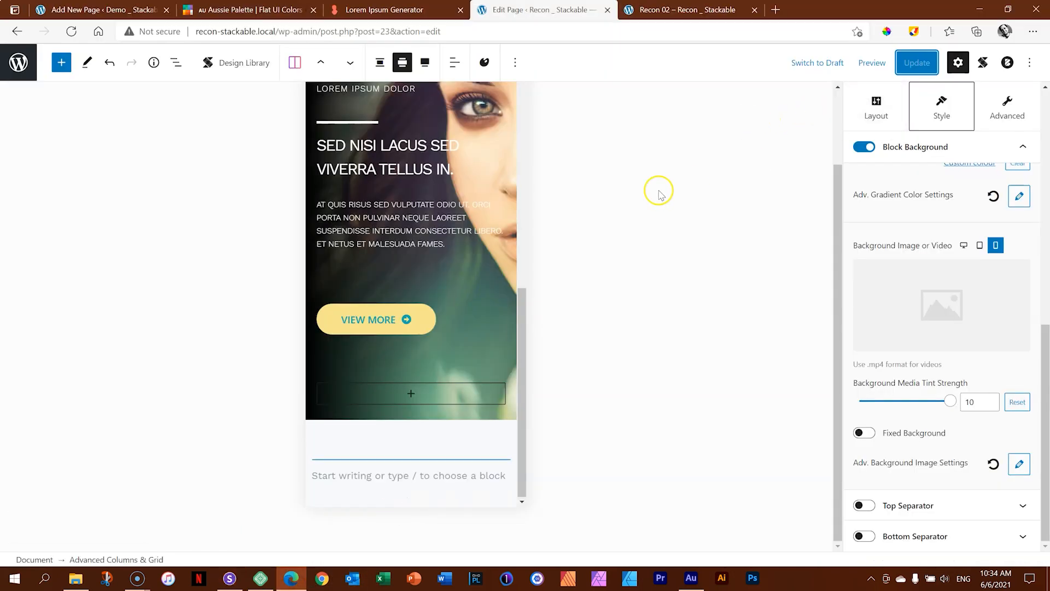
{"action": "scroll", "coordinate": [430, 162], "scroll_direction": "up", "scroll_amount": 2}
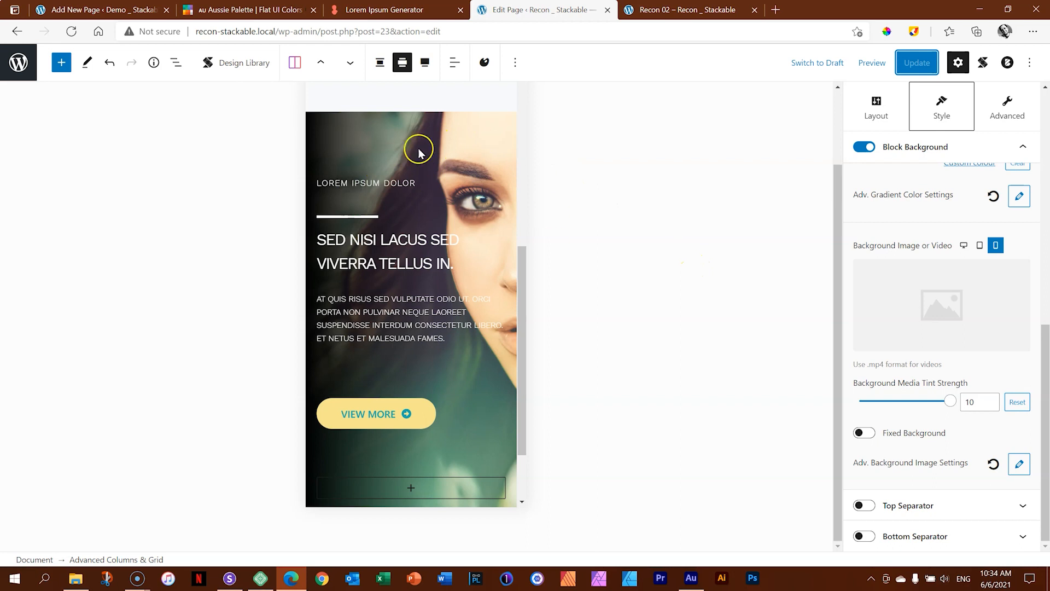
{"action": "left_click", "coordinate": [457, 132]}
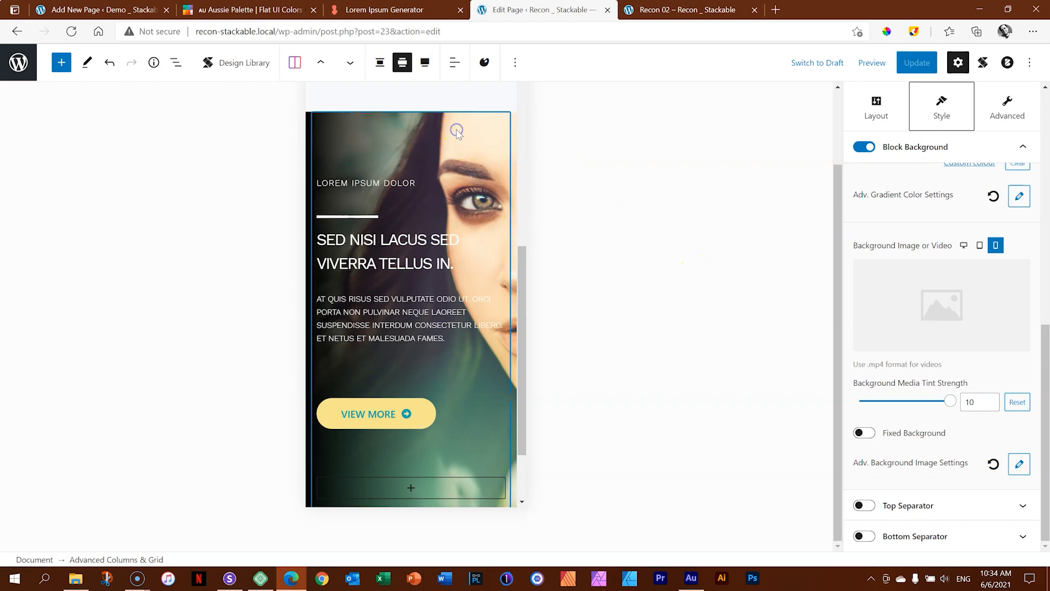
{"action": "left_click_drag", "start_coordinate": [1045, 351], "coordinate": [1047, 112]}
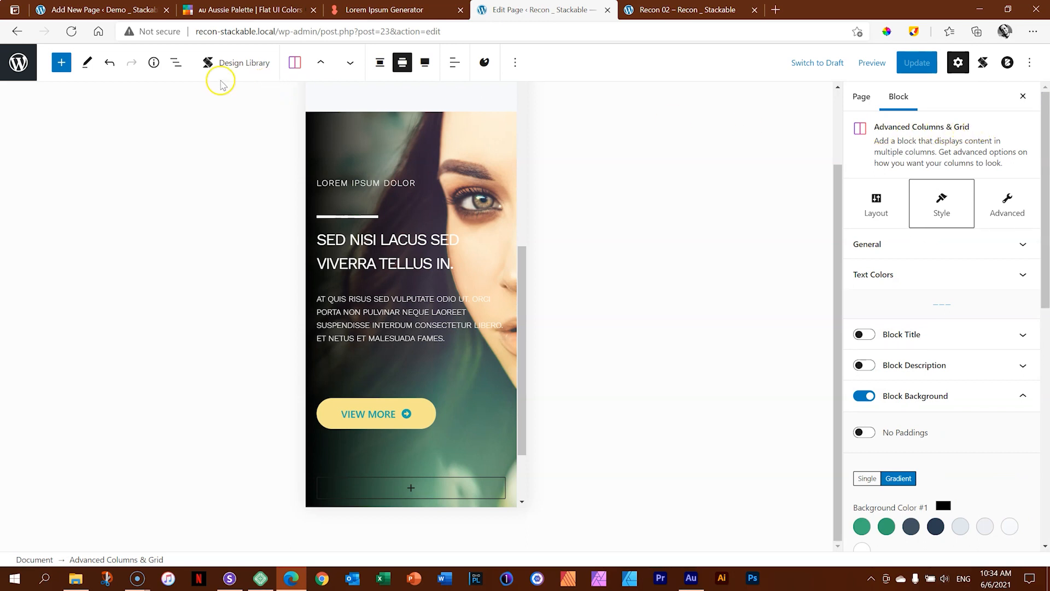
{"action": "left_click", "coordinate": [175, 63]}
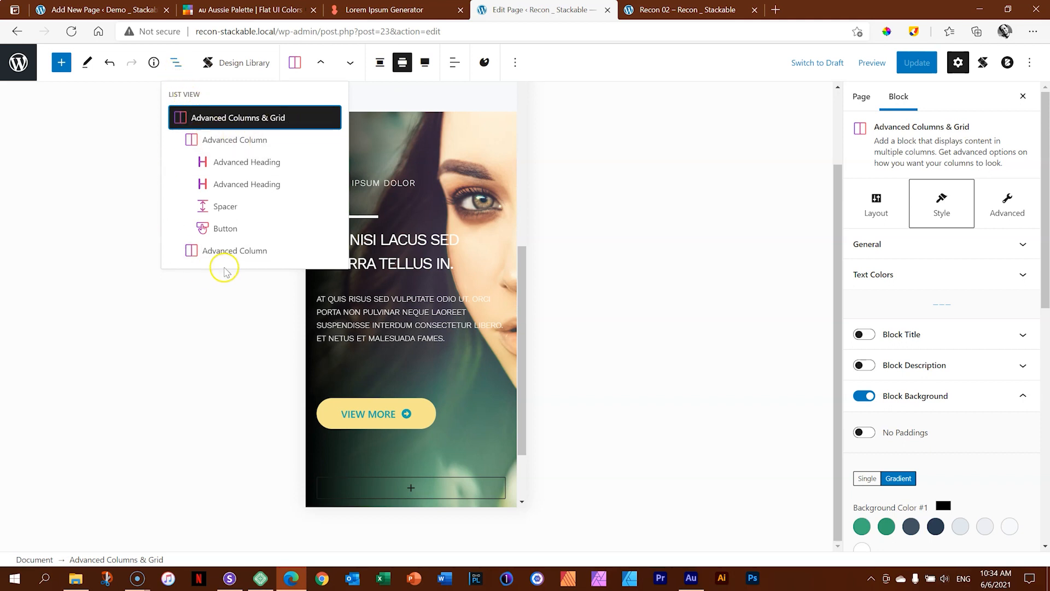
{"action": "left_click", "coordinate": [266, 140]}
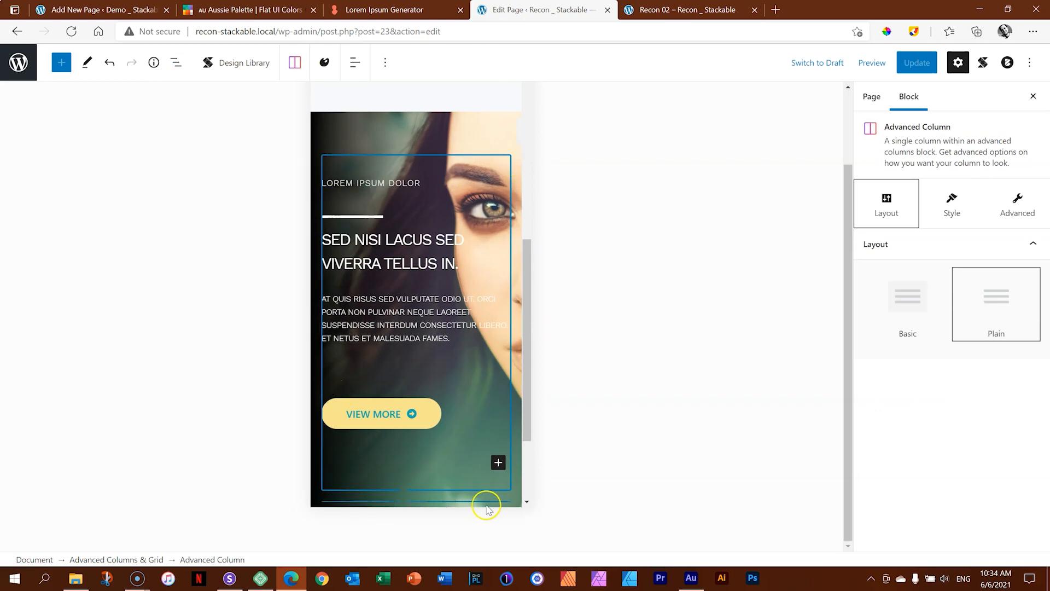
{"action": "left_click", "coordinate": [944, 205]}
{"action": "left_click", "coordinate": [908, 480]}
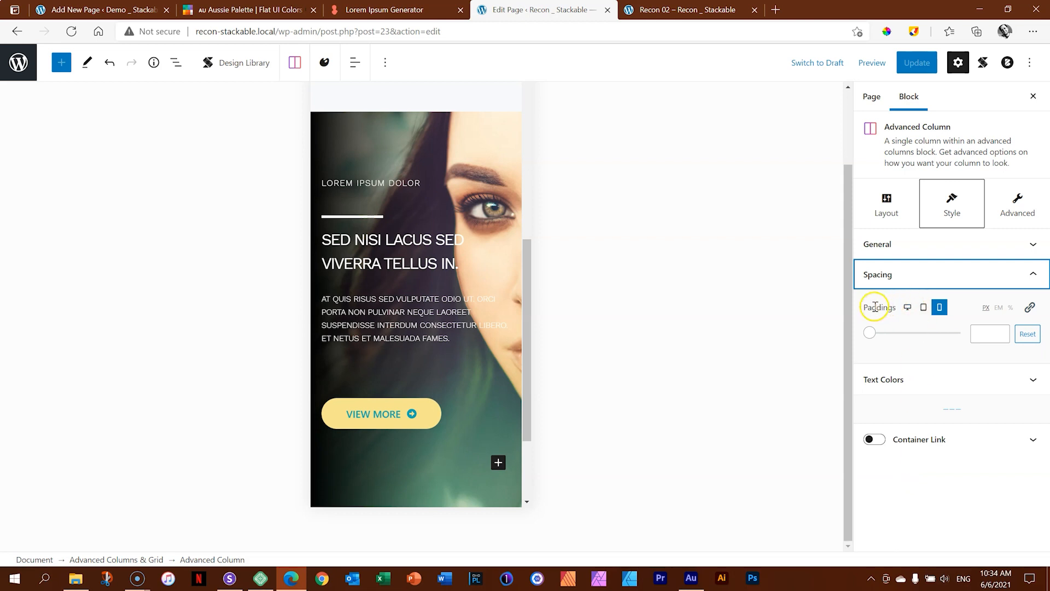
{"action": "left_click", "coordinate": [1030, 306]}
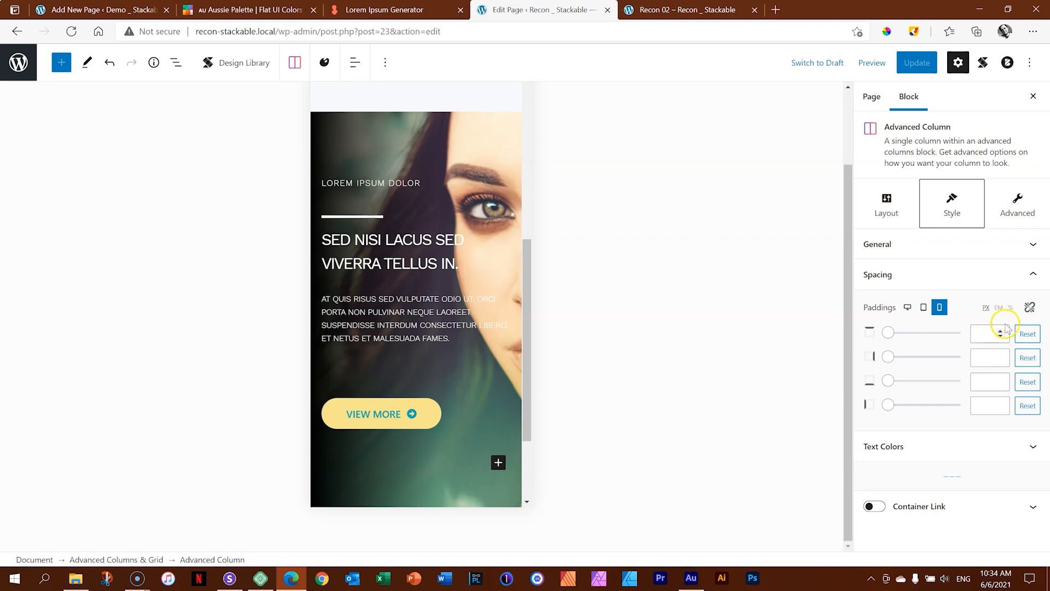
{"action": "left_click", "coordinate": [990, 352]}
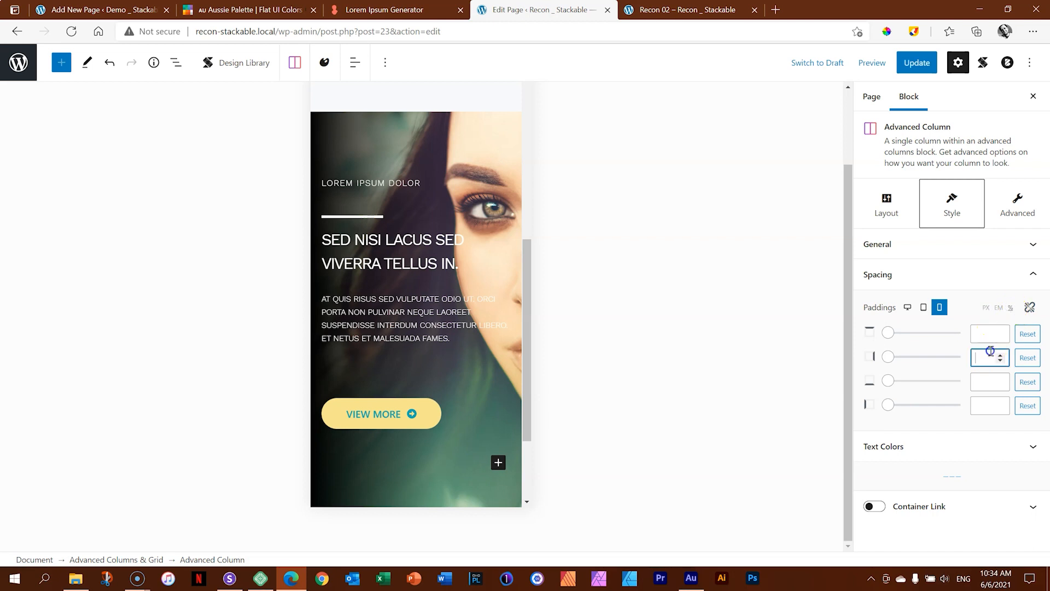
{"action": "type", "text": "25"}
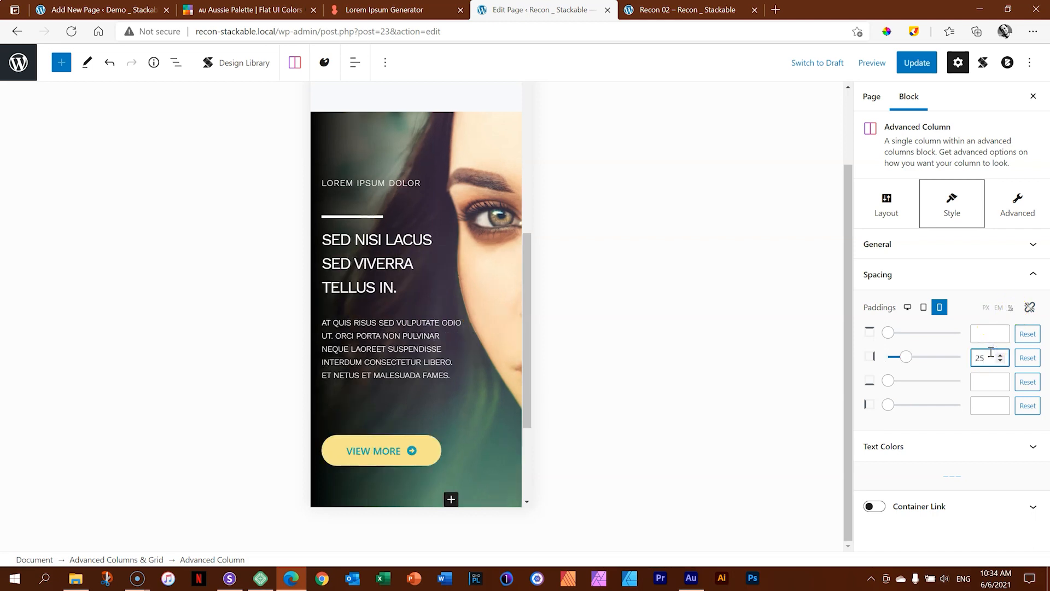
{"action": "left_click", "coordinate": [489, 241]}
{"action": "left_click", "coordinate": [915, 67]}
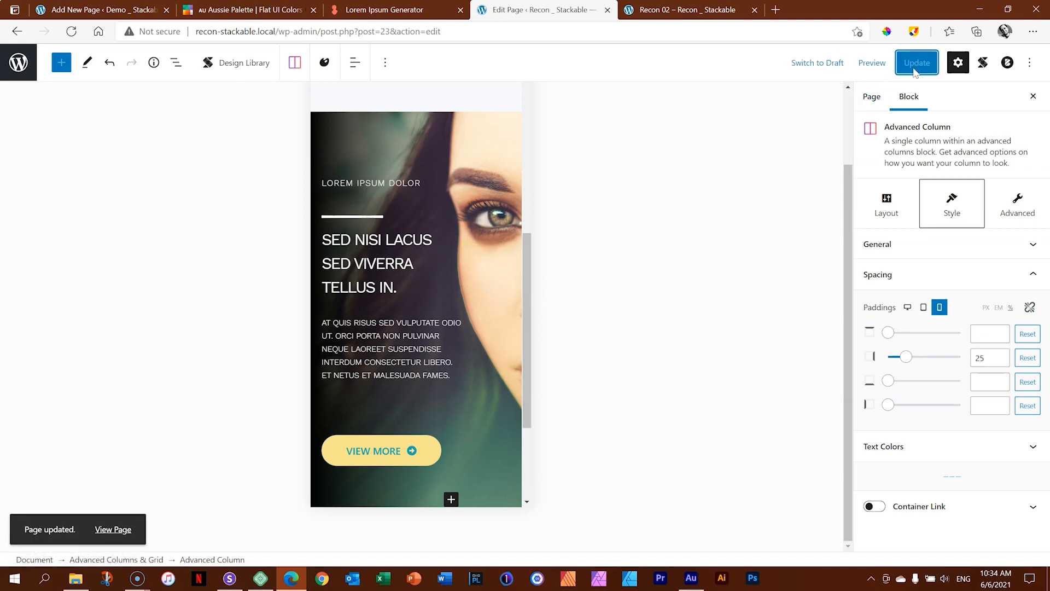
- Switch to Sizzy and reload the Recon 02 page to check the second section's text padding on the phone previews
{"action": "left_click", "coordinate": [229, 577]}
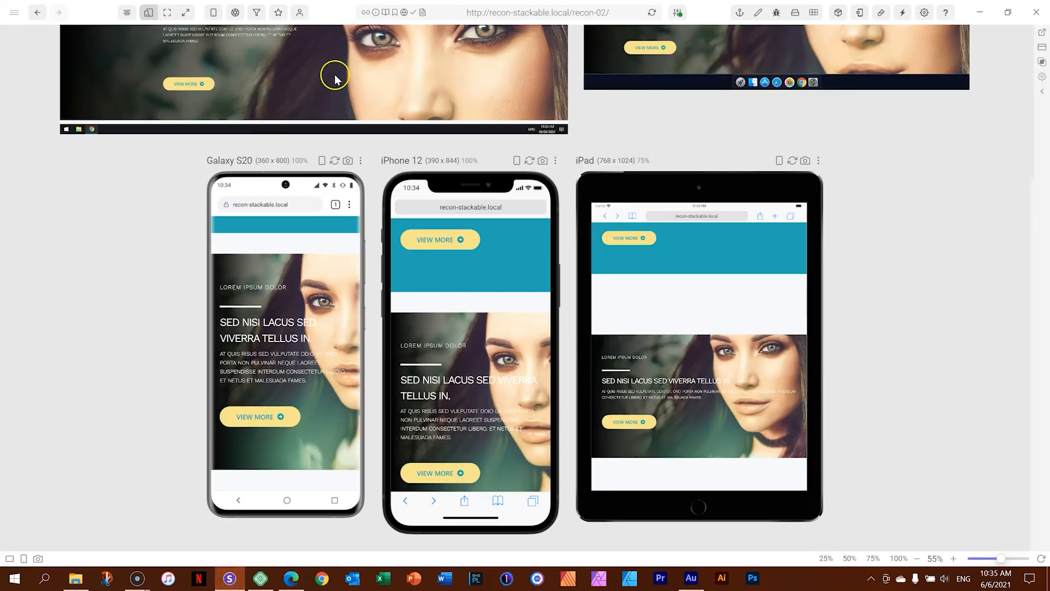
{"action": "left_click", "coordinate": [651, 13]}
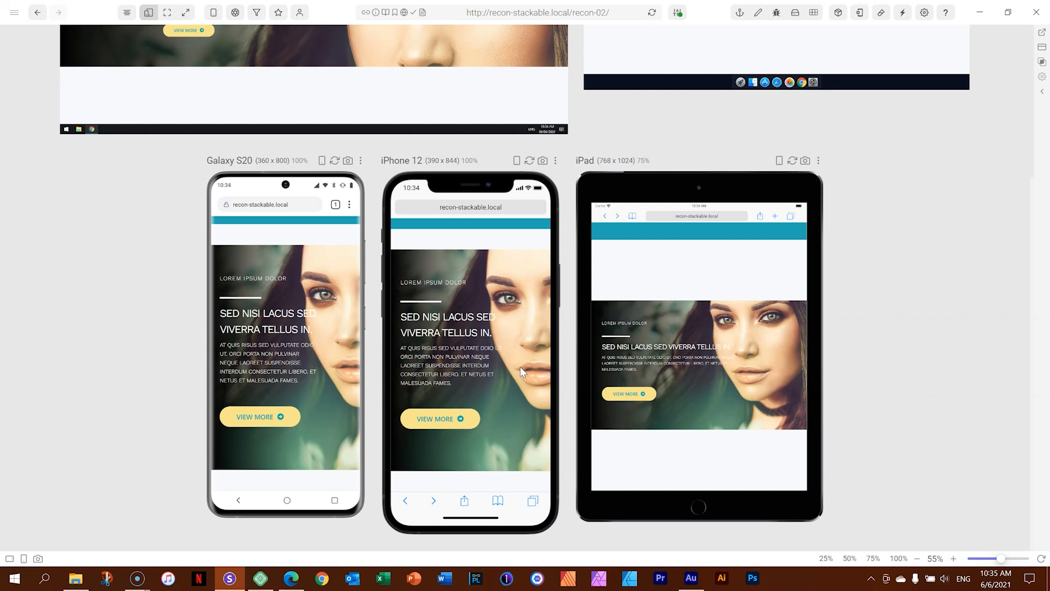
- Switch back to the WordPress editor, return to the Desktop preview, and select the second section's Advanced Columns & Grid block
{"action": "left_click", "coordinate": [291, 577]}
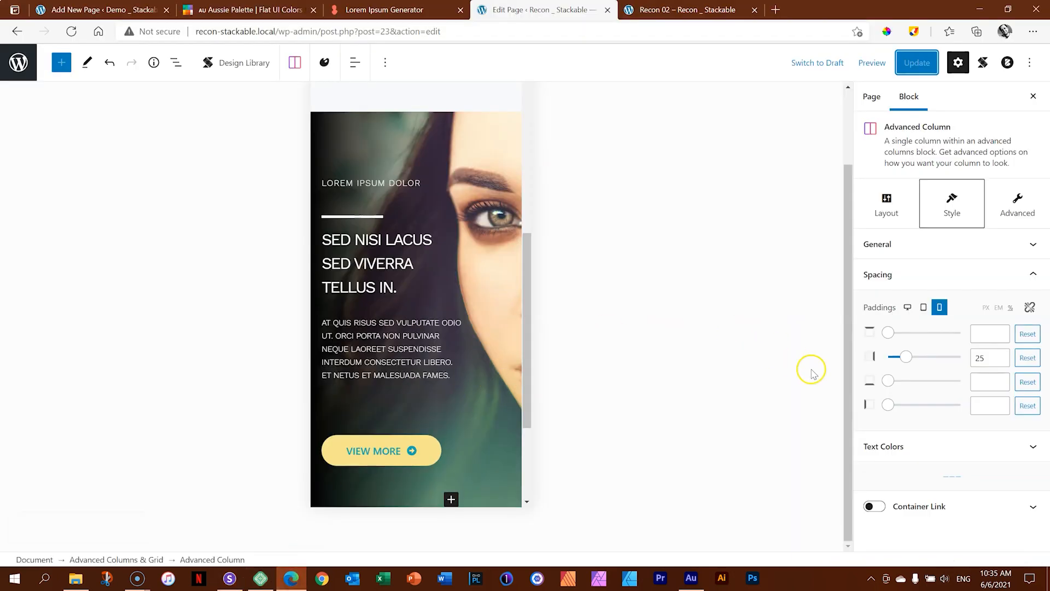
{"action": "left_click", "coordinate": [882, 65]}
{"action": "left_click", "coordinate": [830, 100]}
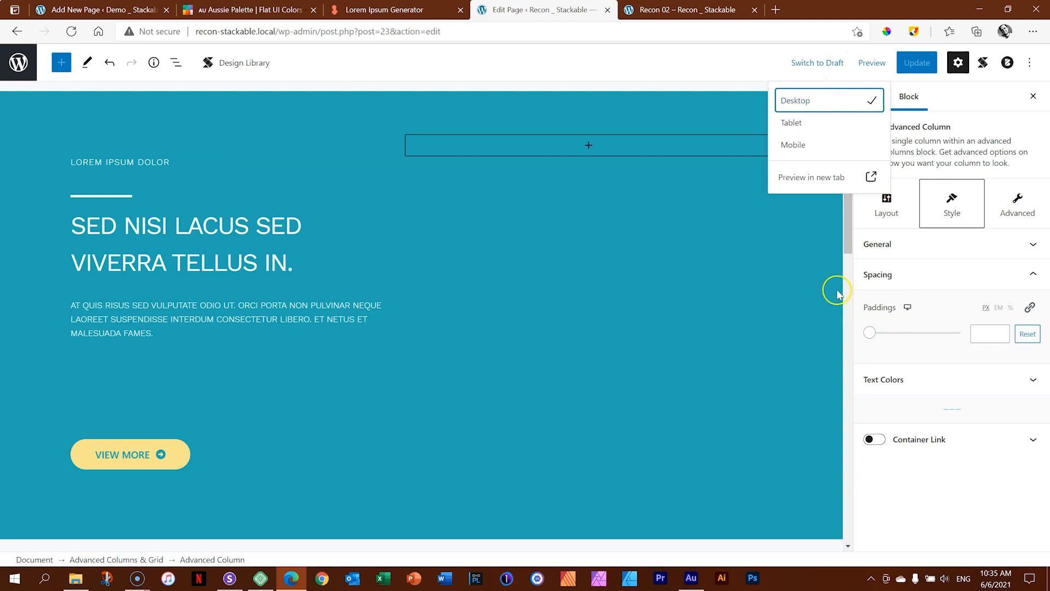
{"action": "left_click_drag", "start_coordinate": [848, 230], "coordinate": [850, 404]}
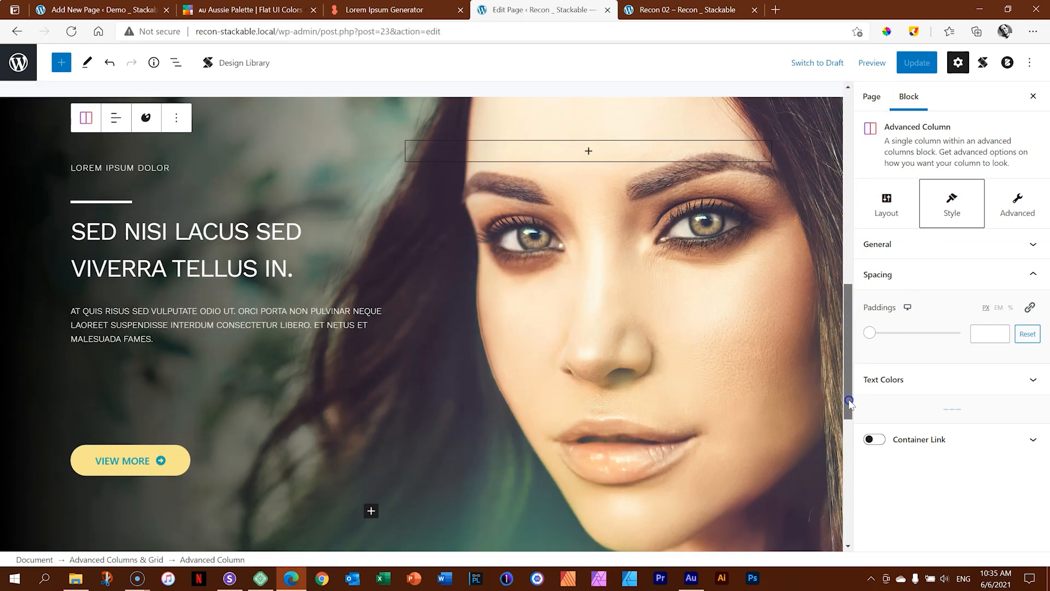
{"action": "left_click", "coordinate": [408, 103]}
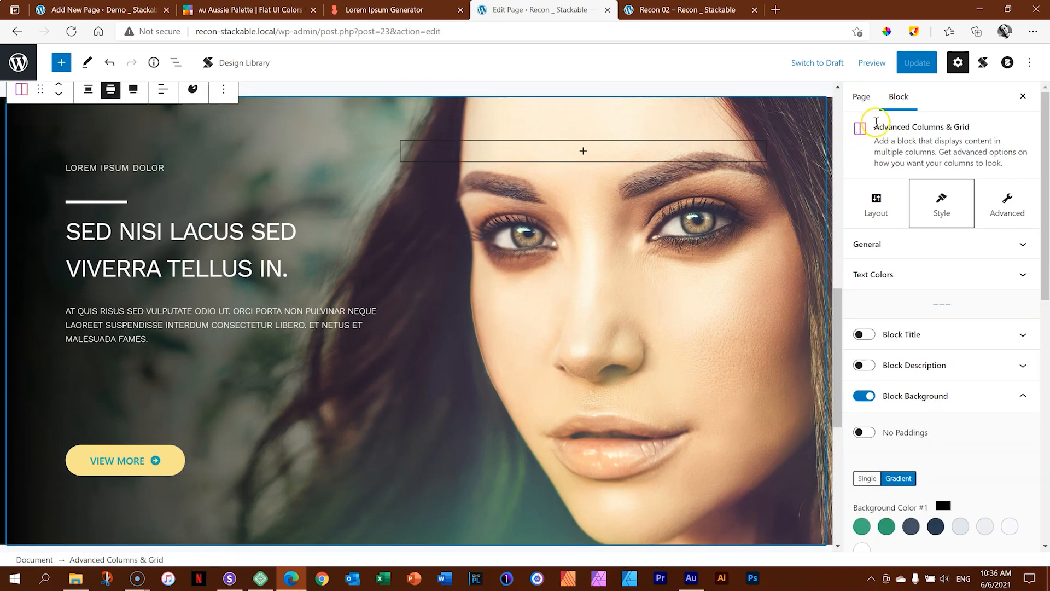
{"action": "left_click_drag", "start_coordinate": [875, 126], "coordinate": [965, 126]}
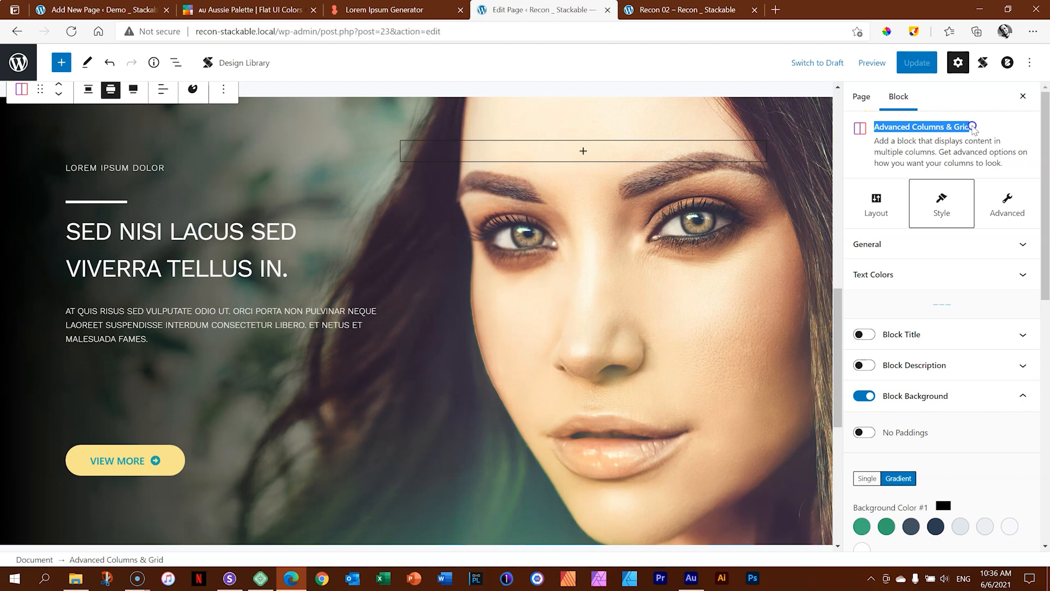
- Enable a bottom separator with the Slant 2 design on the second section
{"action": "left_click", "coordinate": [983, 398]}
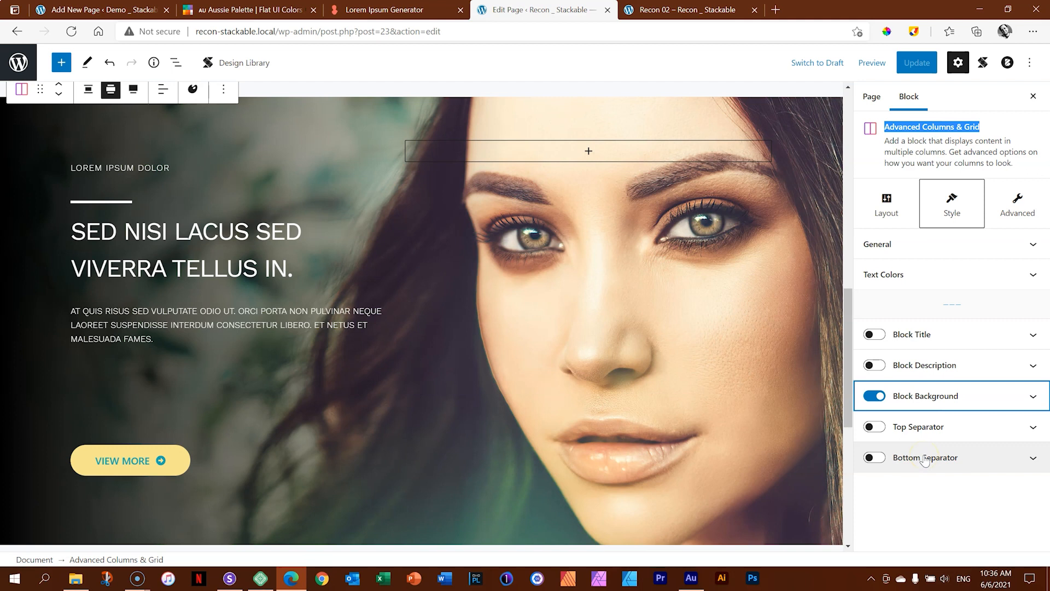
{"action": "left_click", "coordinate": [925, 457]}
{"action": "left_click_drag", "start_coordinate": [1046, 382], "coordinate": [1023, 379]}
{"action": "left_click", "coordinate": [902, 317]}
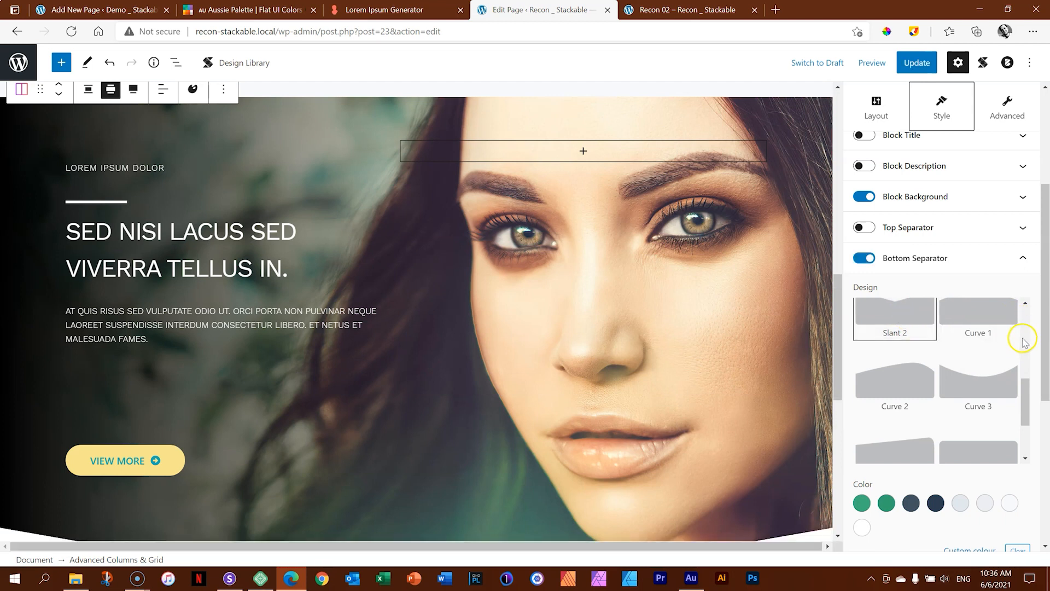
{"action": "left_click_drag", "start_coordinate": [839, 289], "coordinate": [842, 338]}
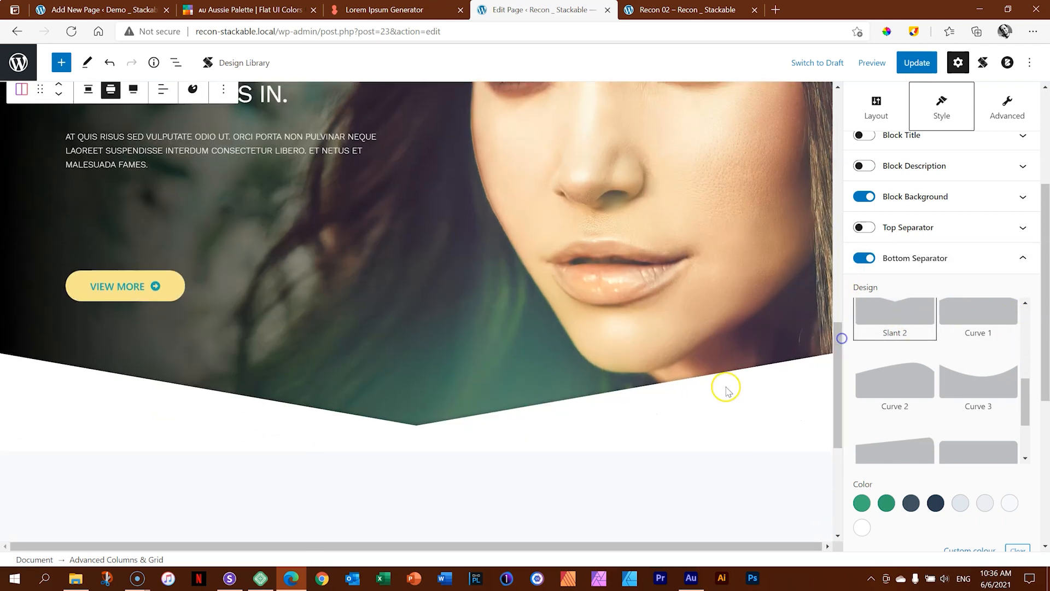
- Set the bottom separator's height to 111 and its width to 1
{"action": "left_click_drag", "start_coordinate": [1045, 375], "coordinate": [1045, 492]}
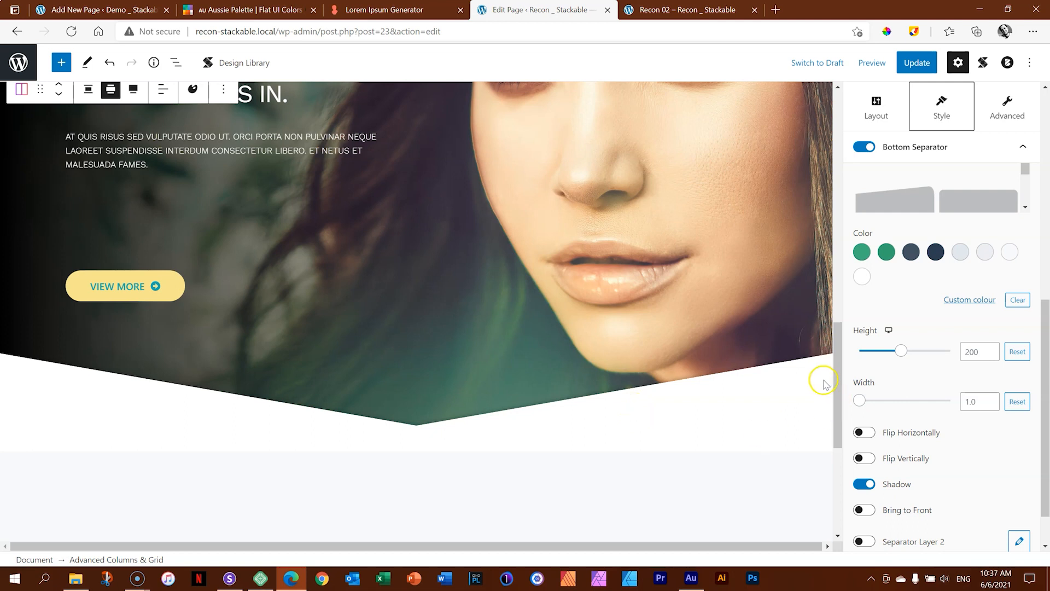
{"action": "mouse_move", "coordinate": [902, 350]}
{"action": "left_mouse_down"}
{"action": "mouse_move", "coordinate": [847, 355]}
{"action": "mouse_move", "coordinate": [932, 354]}
{"action": "mouse_move", "coordinate": [872, 353]}
{"action": "mouse_move", "coordinate": [901, 353]}
{"action": "left_mouse_up"}
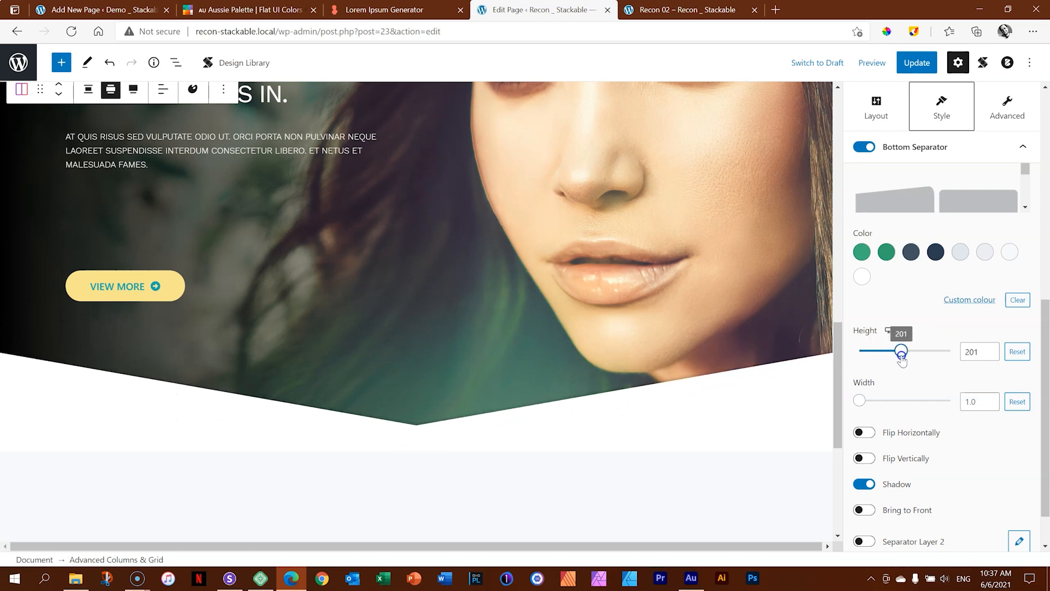
{"action": "mouse_move", "coordinate": [860, 402]}
{"action": "left_mouse_down"}
{"action": "mouse_move", "coordinate": [927, 399]}
{"action": "mouse_move", "coordinate": [846, 404]}
{"action": "left_mouse_up"}
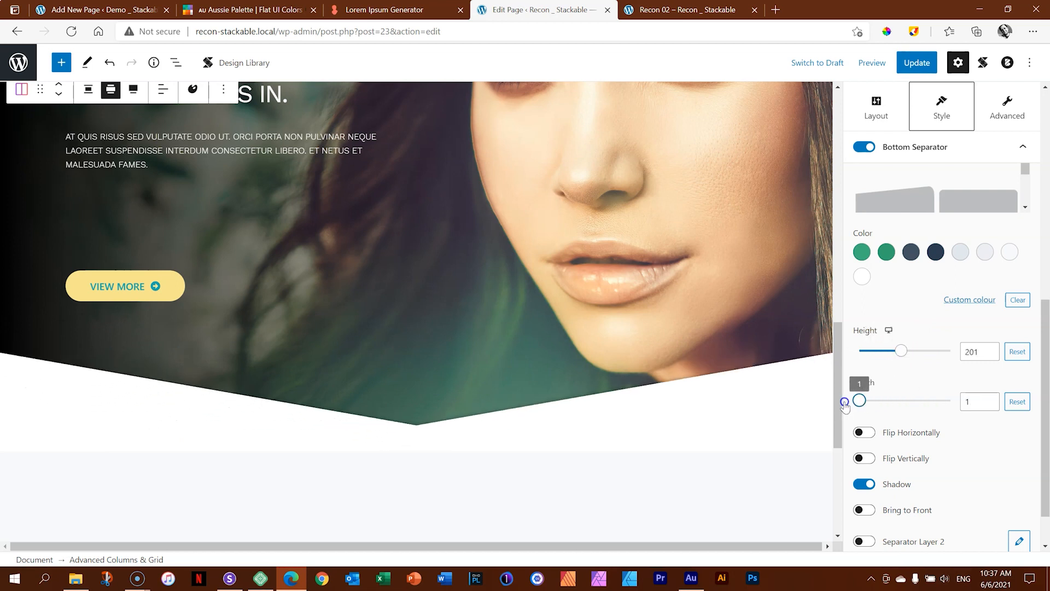
{"action": "left_click_drag", "start_coordinate": [901, 352], "coordinate": [879, 354]}
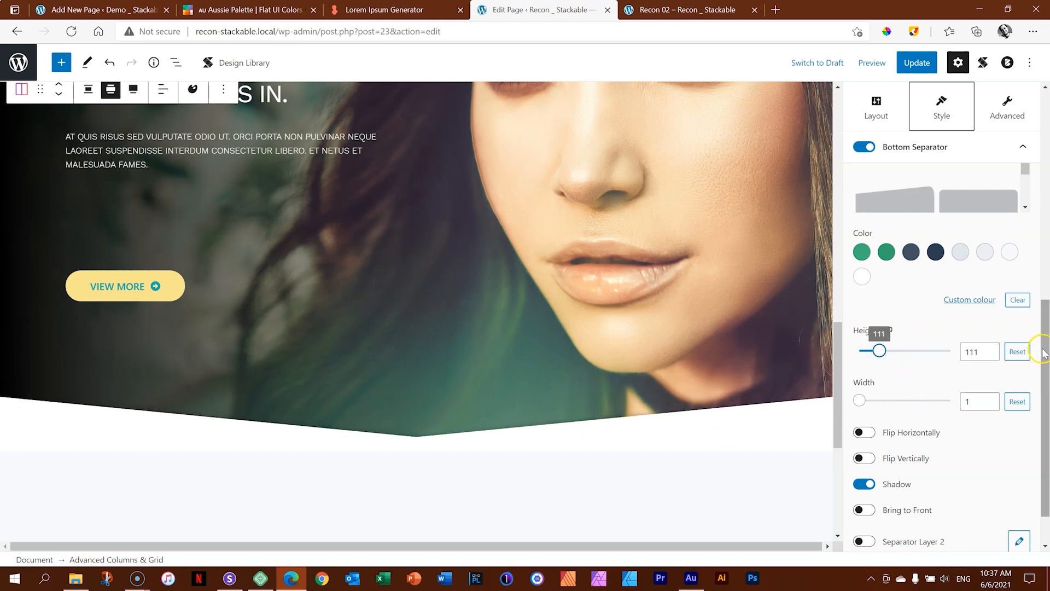
- Enable Separator Layer 2 on the bottom separator and give it a custom black colour with 0.2 opacity
{"action": "left_click_drag", "start_coordinate": [1045, 355], "coordinate": [1046, 378]}
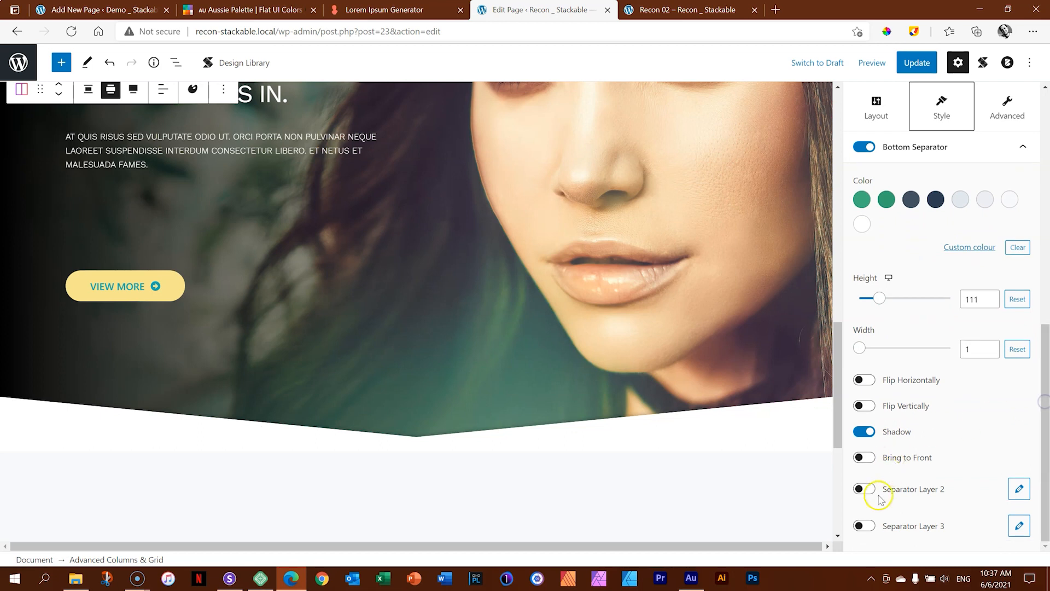
{"action": "left_click", "coordinate": [860, 489]}
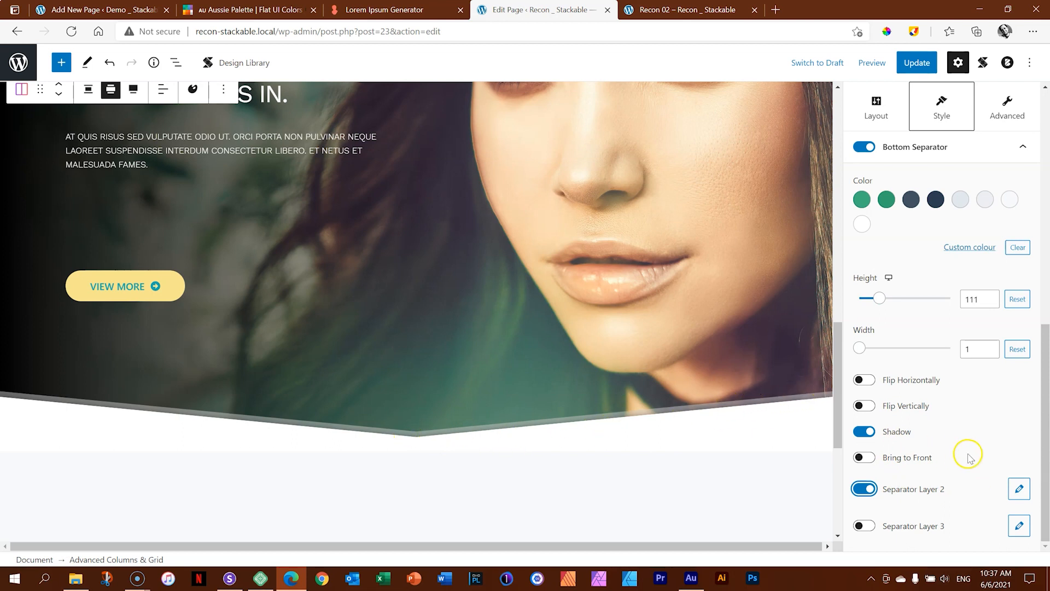
{"action": "left_click", "coordinate": [1019, 488]}
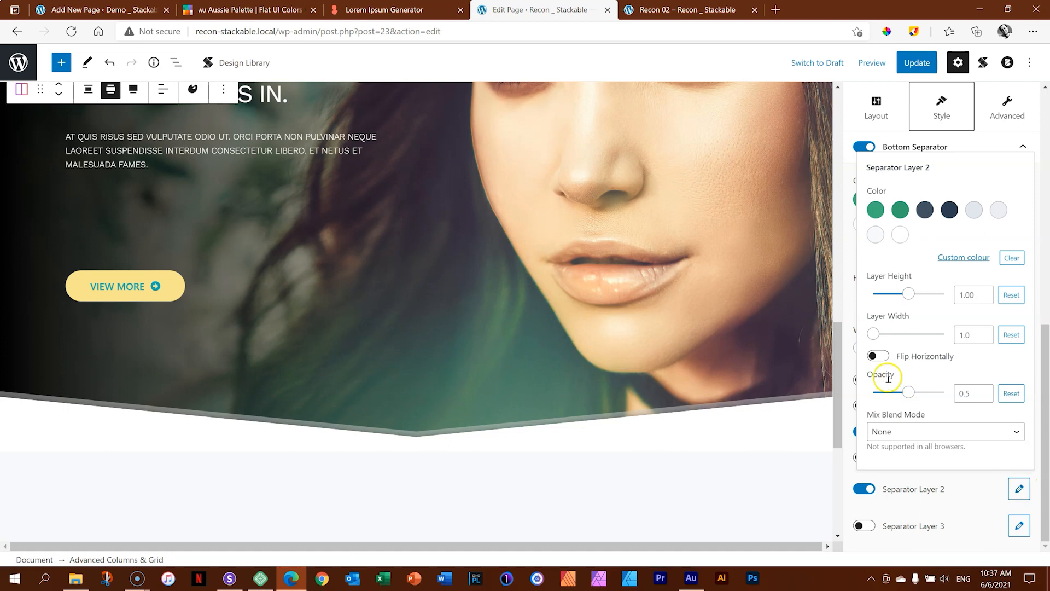
{"action": "mouse_move", "coordinate": [909, 393]}
{"action": "left_mouse_down"}
{"action": "mouse_move", "coordinate": [959, 395]}
{"action": "mouse_move", "coordinate": [873, 394]}
{"action": "mouse_move", "coordinate": [909, 399]}
{"action": "left_mouse_up"}
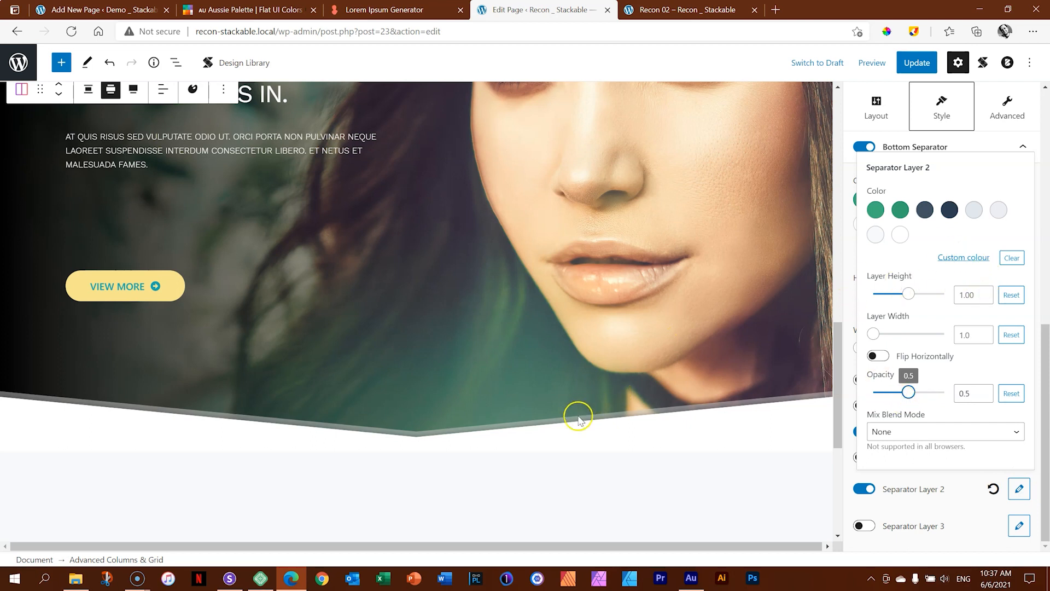
{"action": "left_click", "coordinate": [959, 258]}
{"action": "left_click_drag", "start_coordinate": [839, 311], "coordinate": [781, 390]}
{"action": "left_click", "coordinate": [930, 260]}
{"action": "left_click_drag", "start_coordinate": [908, 393], "coordinate": [890, 395]}
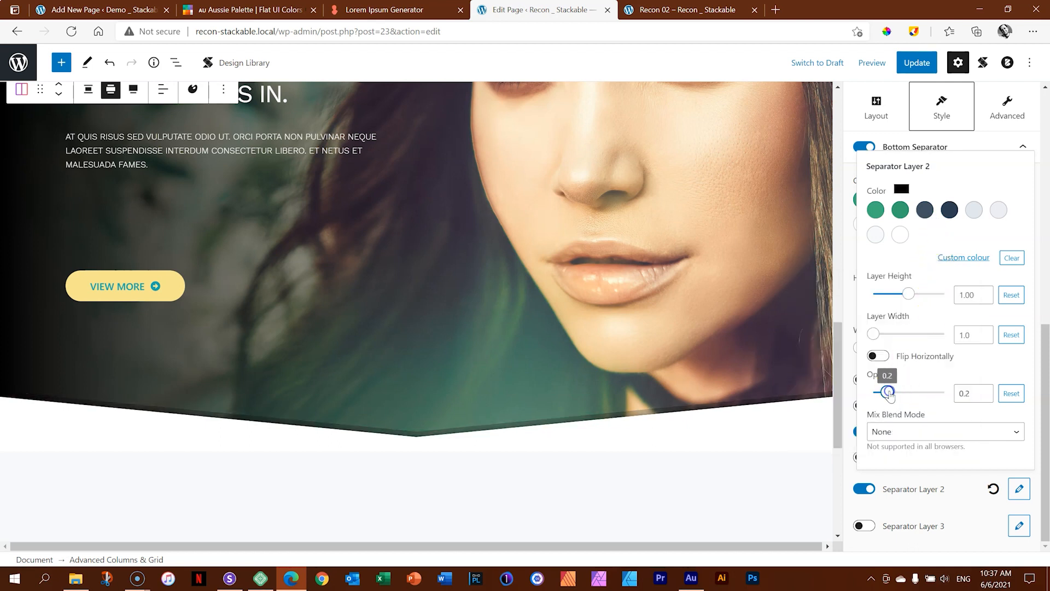
- Set Separator Layer 2's layer height to 1.39 and layer width to 1, close its settings, and update the page
{"action": "left_click_drag", "start_coordinate": [909, 294], "coordinate": [920, 293]}
{"action": "left_click_drag", "start_coordinate": [874, 335], "coordinate": [793, 334]}
{"action": "left_click_drag", "start_coordinate": [920, 293], "coordinate": [923, 294]}
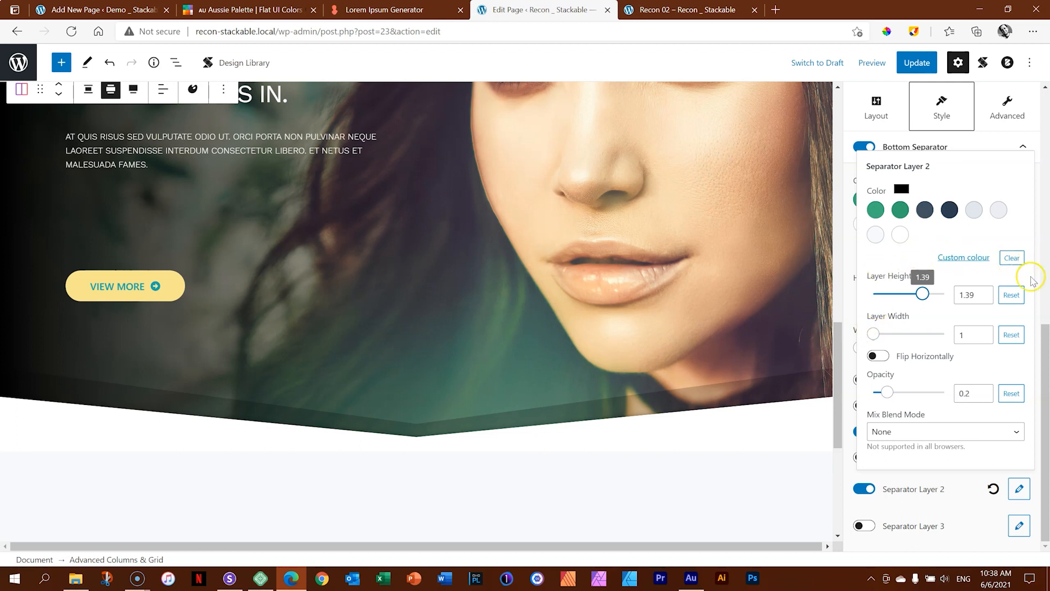
{"action": "scroll", "coordinate": [1039, 343], "scroll_direction": "up", "scroll_amount": 1}
{"action": "scroll", "coordinate": [553, 306], "scroll_direction": "up", "scroll_amount": 6}
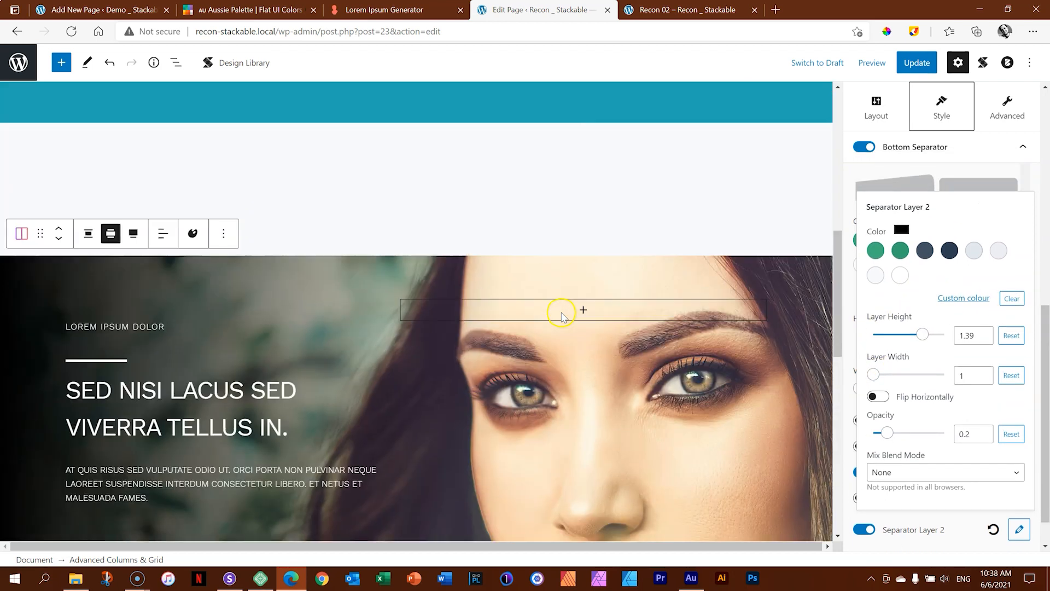
{"action": "scroll", "coordinate": [563, 313], "scroll_direction": "down", "scroll_amount": 6}
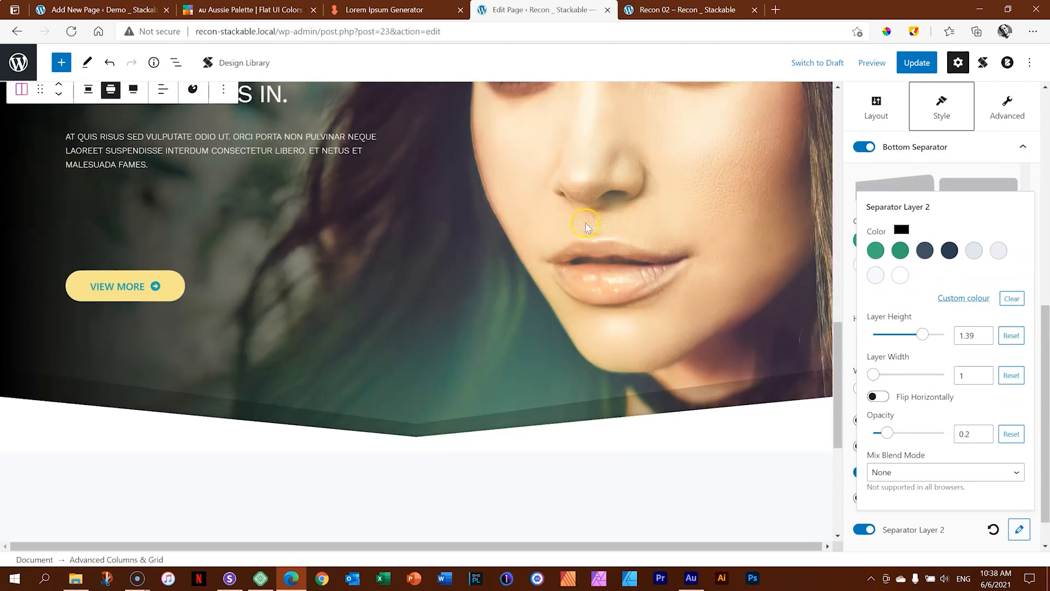
{"action": "left_click", "coordinate": [1018, 529]}
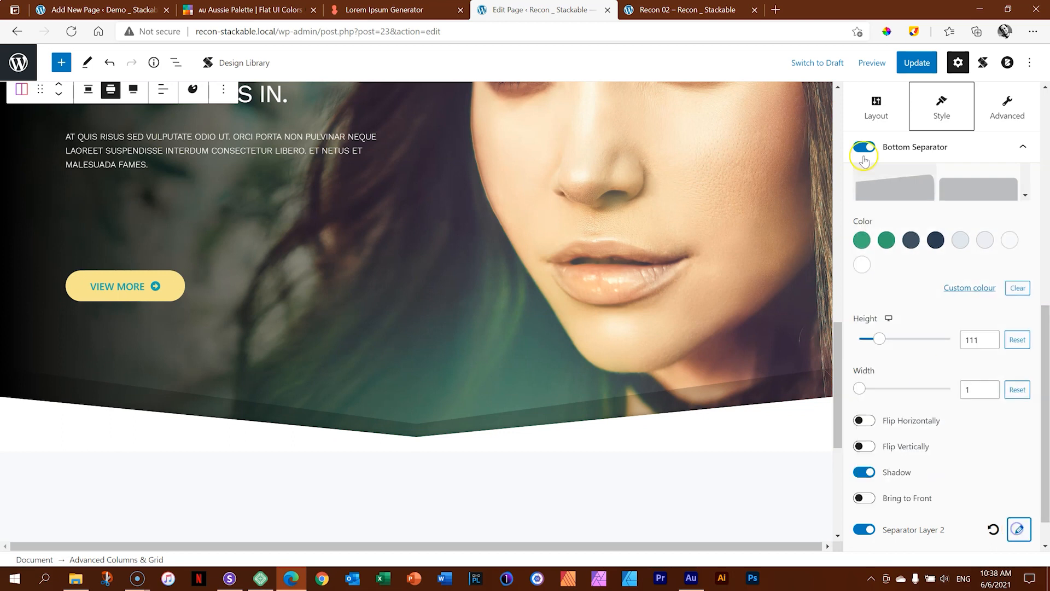
{"action": "left_click", "coordinate": [931, 64]}
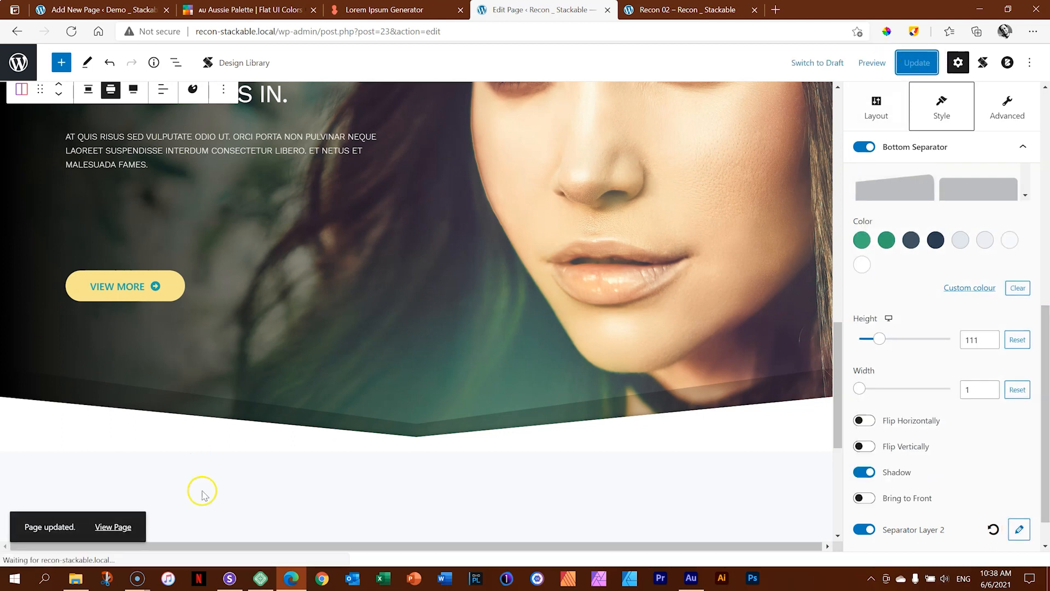
- Switch to Sizzy, reload the Recon 02 page, and examine the second section's bottom separator across the desktop, phone and iPad previews
{"action": "left_click", "coordinate": [231, 579]}
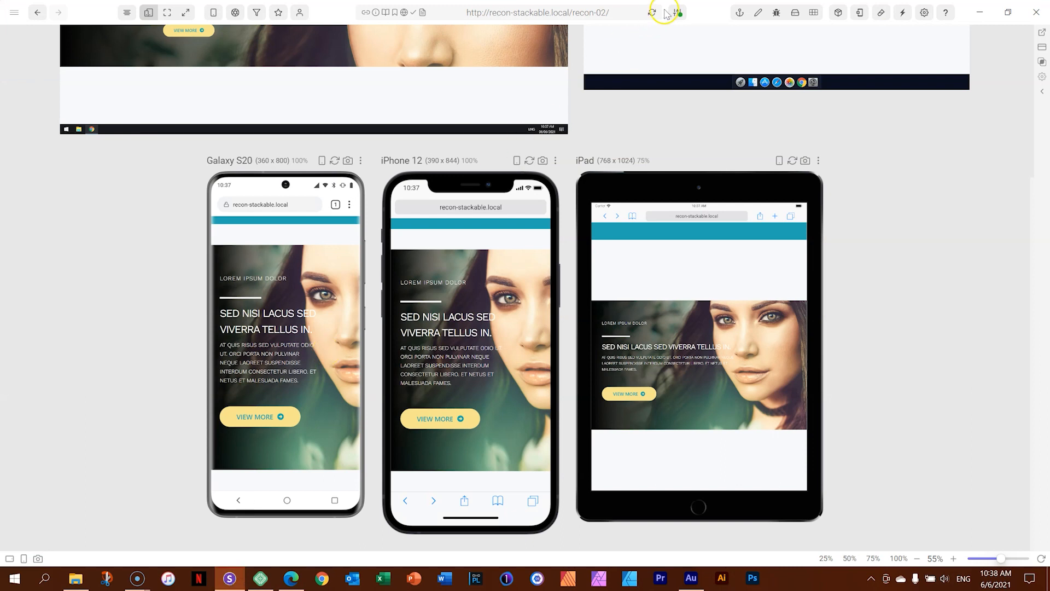
{"action": "scroll", "coordinate": [677, 157], "scroll_direction": "up", "scroll_amount": 4}
{"action": "left_click", "coordinate": [652, 13]}
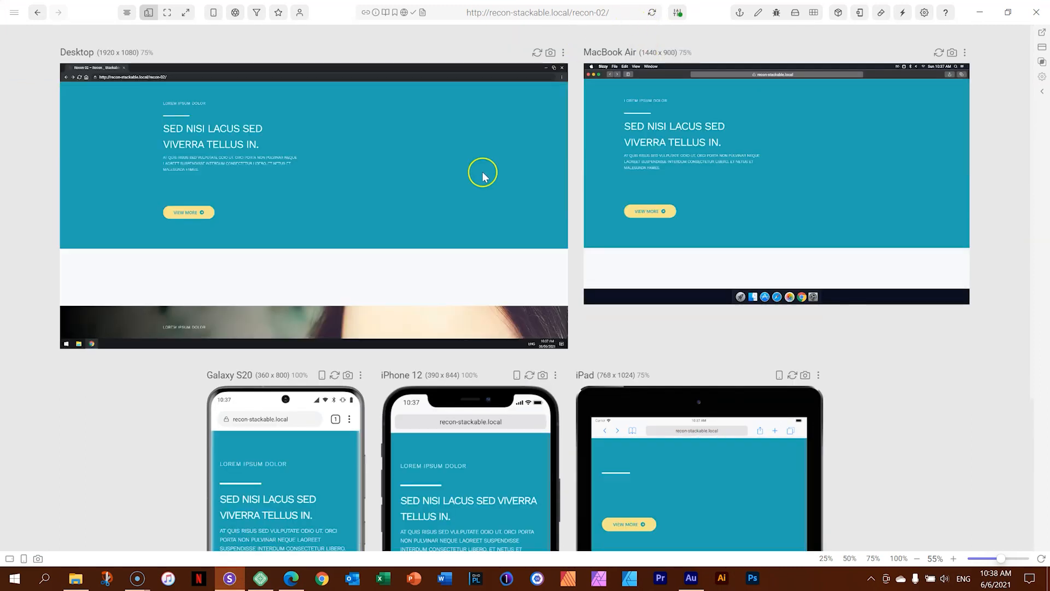
{"action": "scroll", "coordinate": [329, 170], "scroll_direction": "down", "scroll_amount": 4}
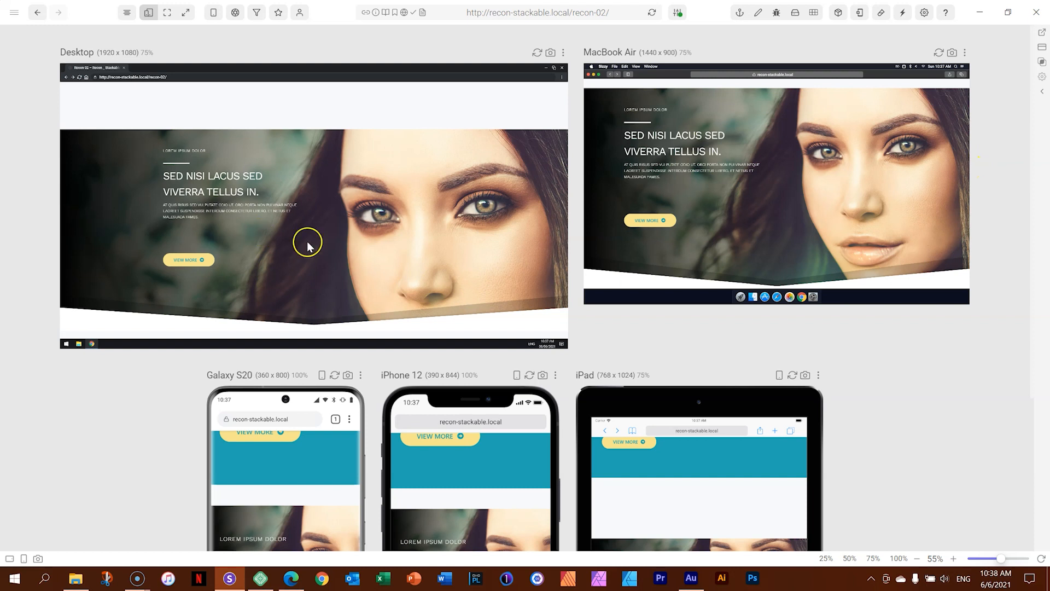
{"action": "scroll", "coordinate": [290, 436], "scroll_direction": "down", "scroll_amount": 4}
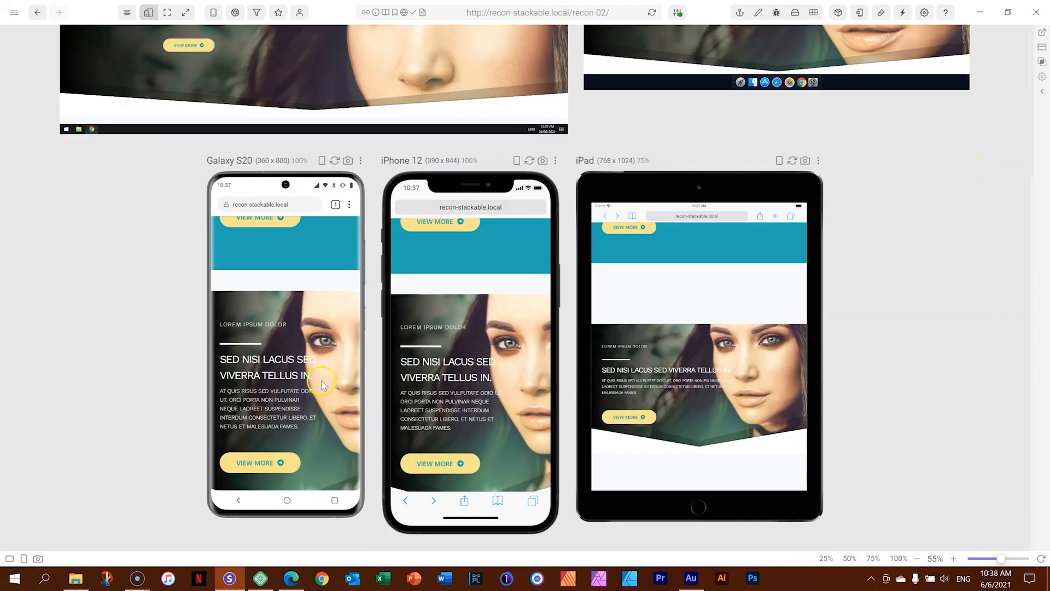
{"action": "scroll", "coordinate": [315, 377], "scroll_direction": "down", "scroll_amount": 1}
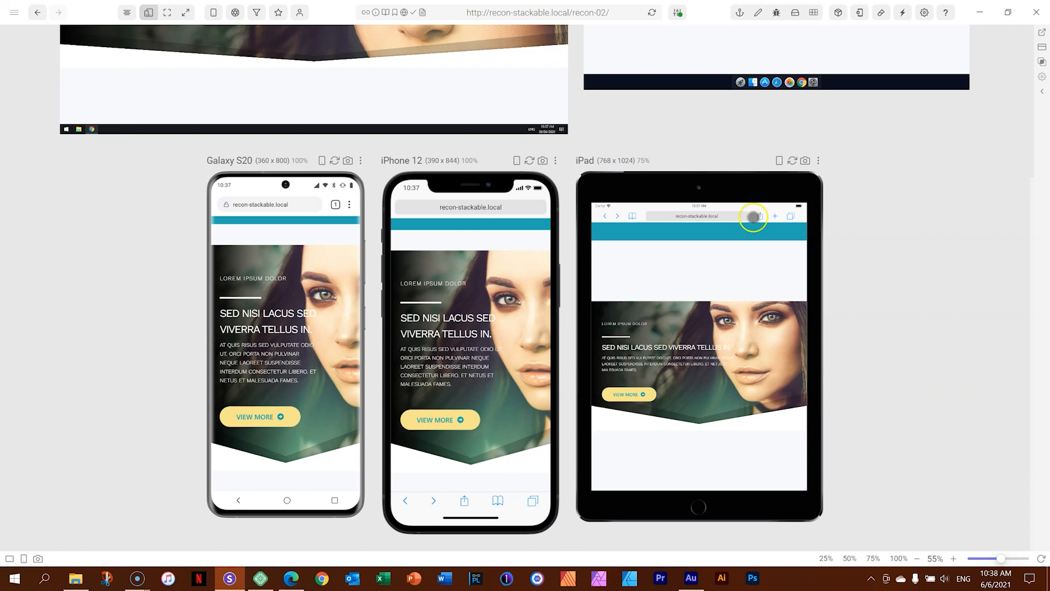
{"action": "scroll", "coordinate": [513, 353], "scroll_direction": "up", "scroll_amount": 3}
{"action": "scroll", "coordinate": [513, 352], "scroll_direction": "up", "scroll_amount": 5}
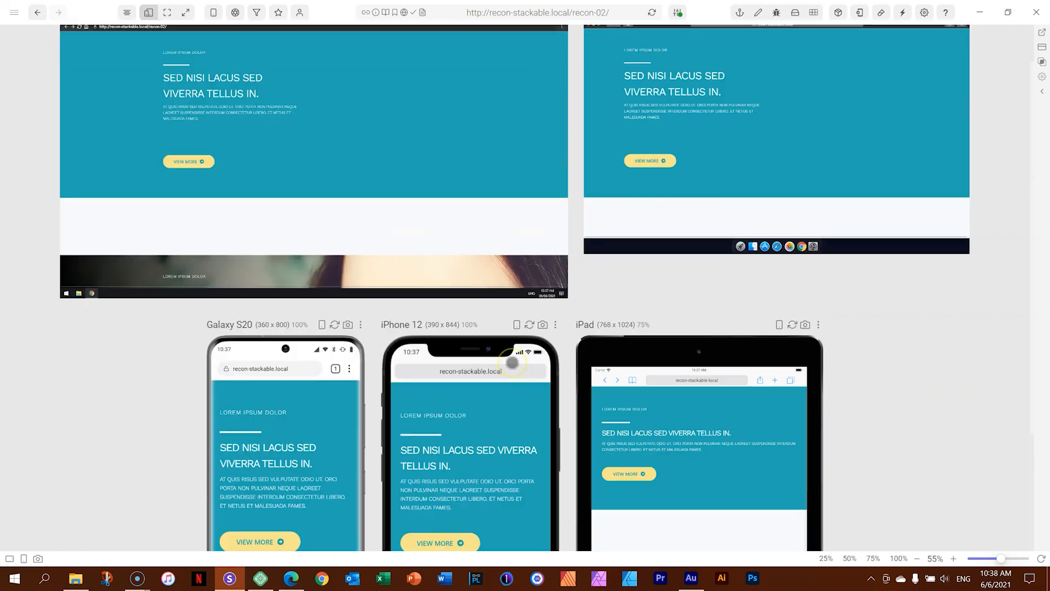